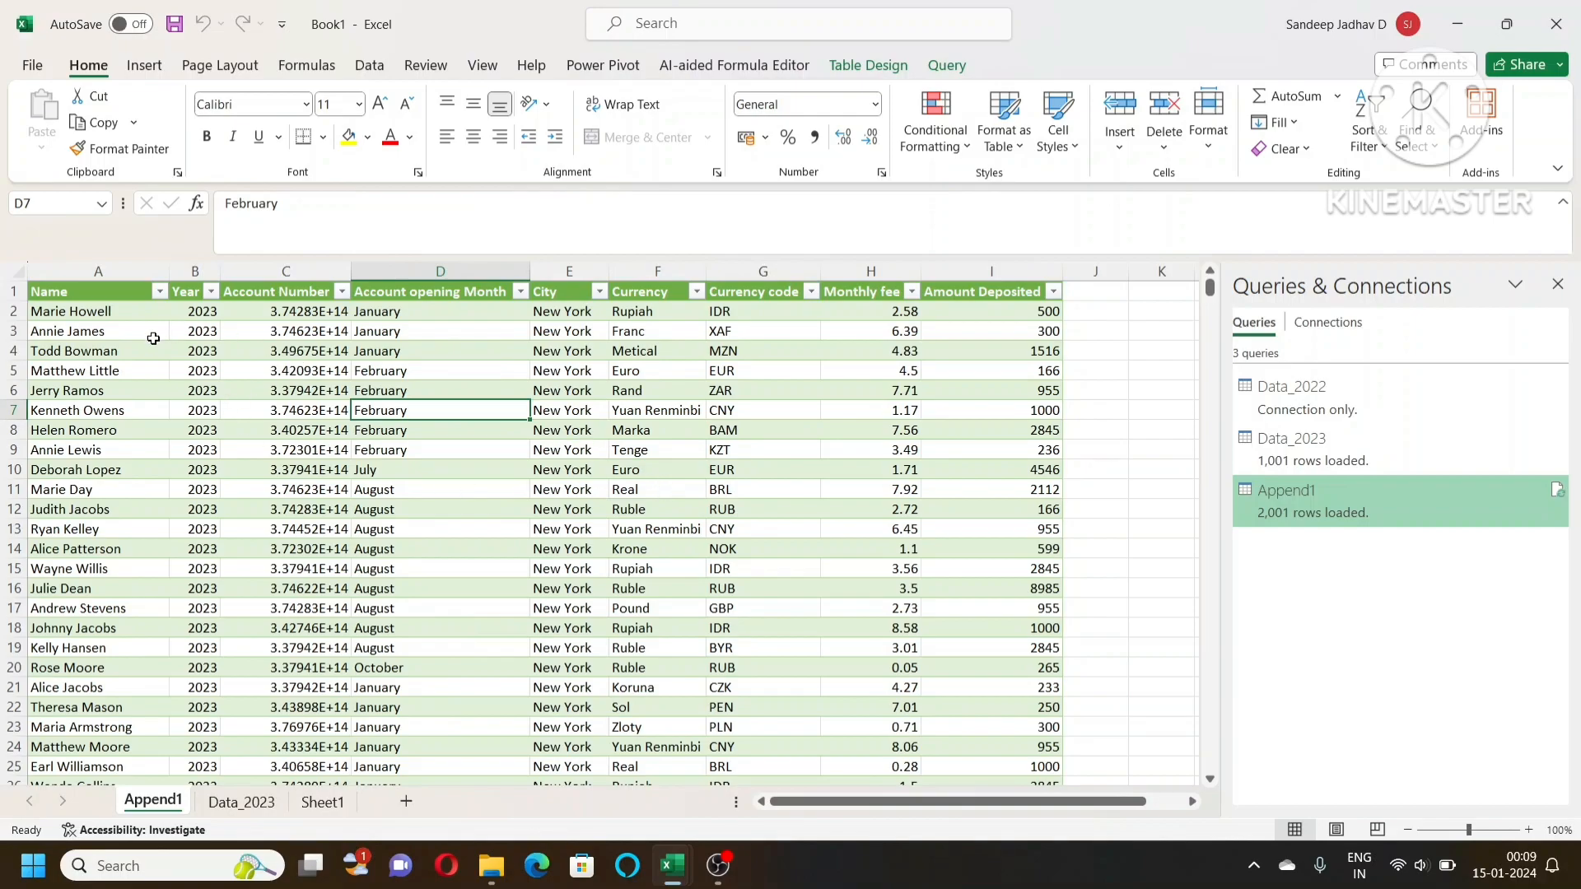
Step: Check the years offered by the Year filter of the Append1 table and look at the 2023 file in the Power Query folder
{"action": "left_click", "coordinate": [212, 291]}
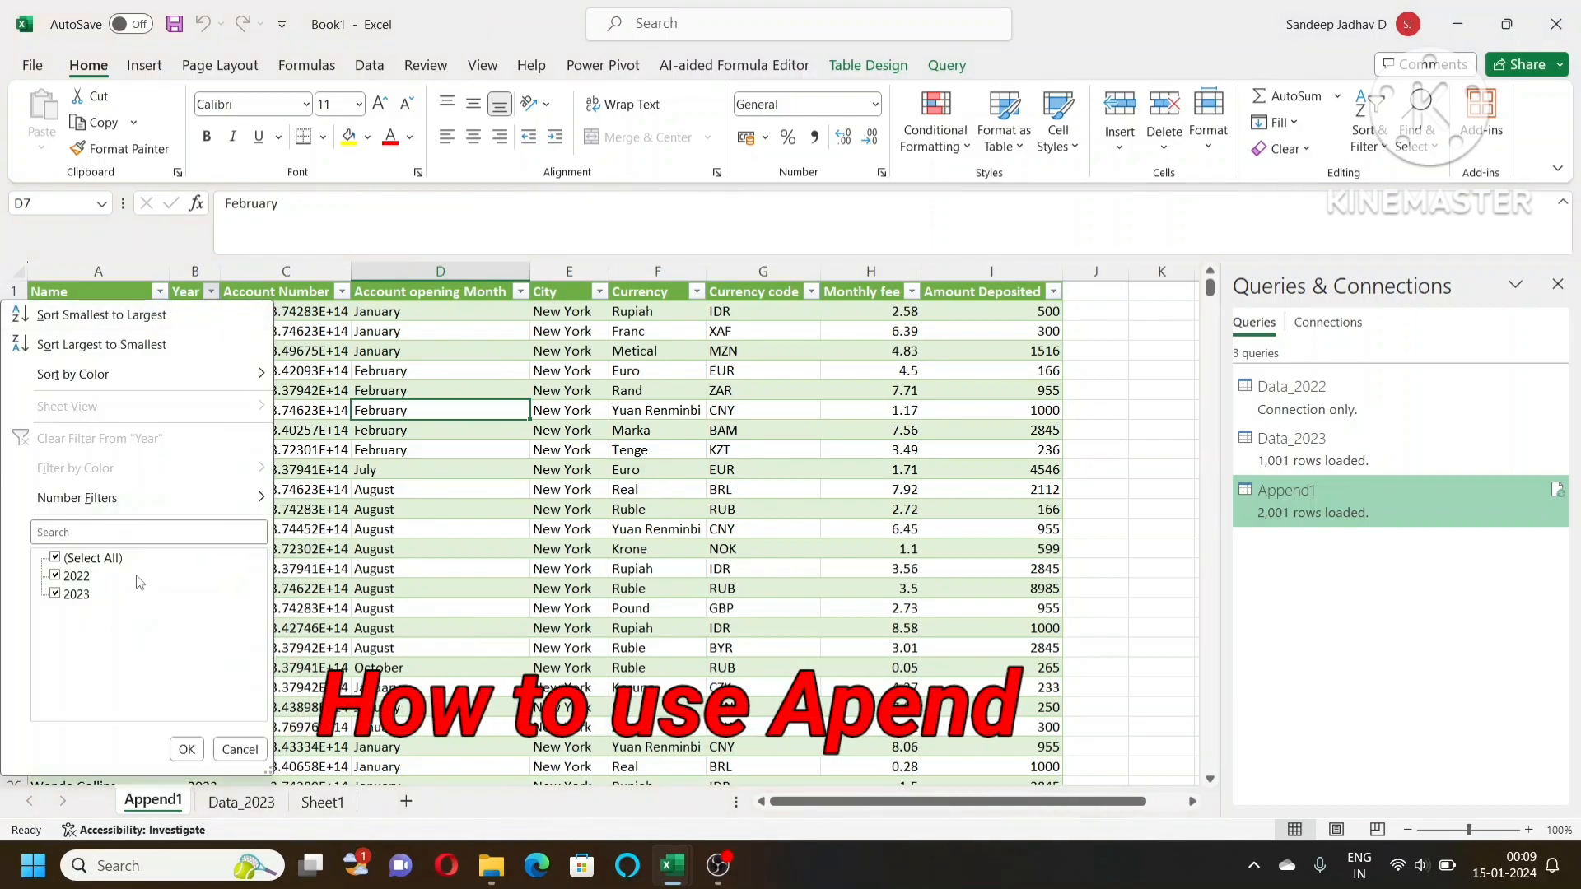
{"action": "left_click", "coordinate": [187, 749]}
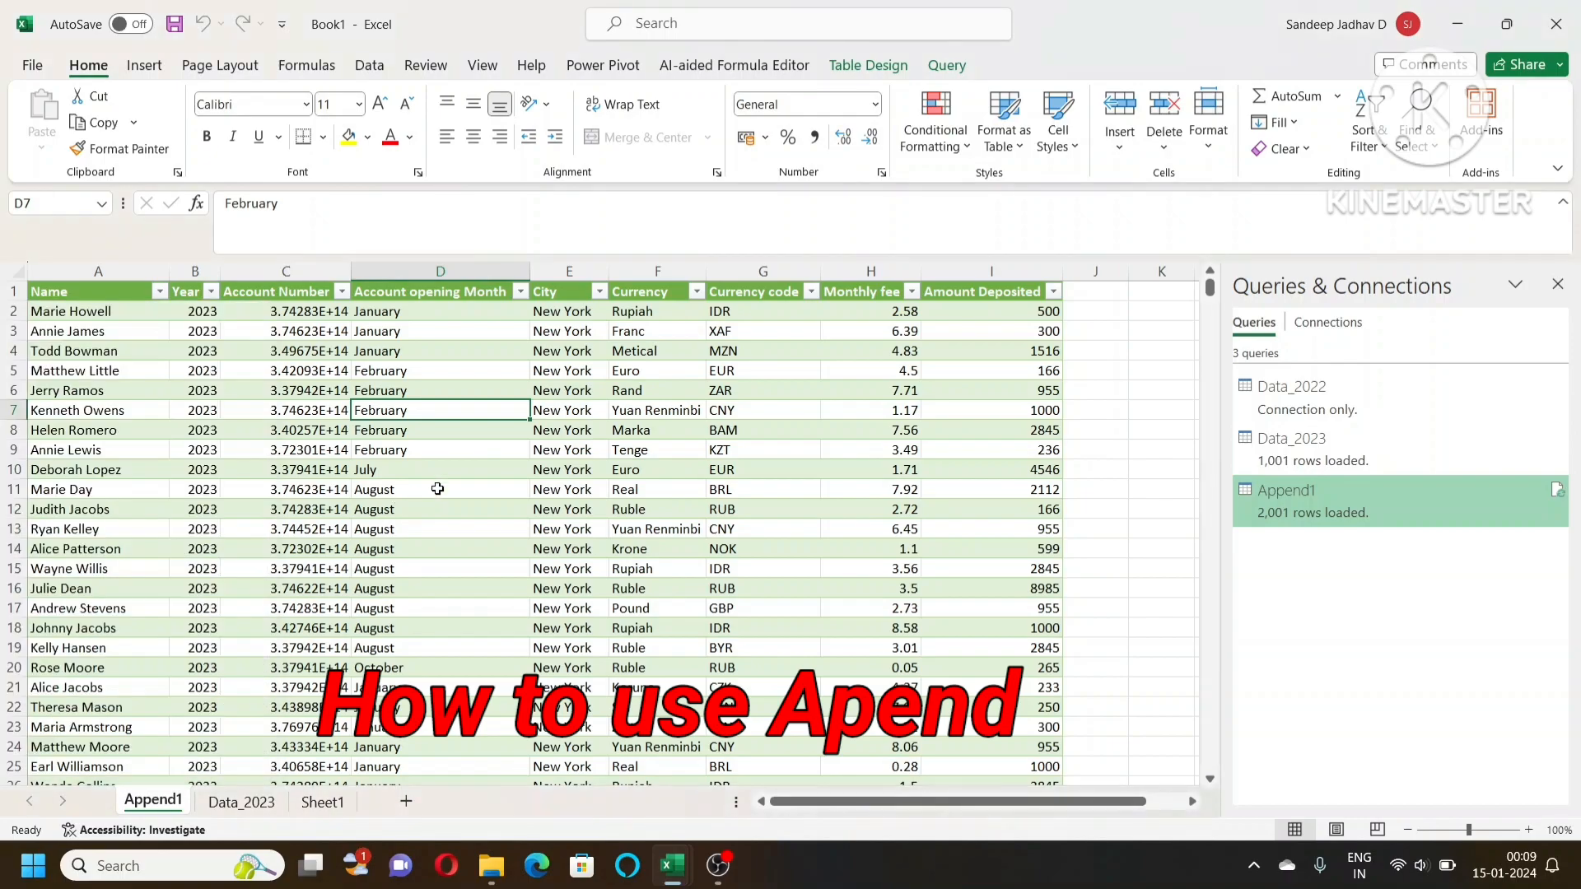
{"action": "key", "text": "alt+Tab"}
{"action": "key", "text": "alt+Tab"}
{"action": "key", "text": "alt+Tab"}
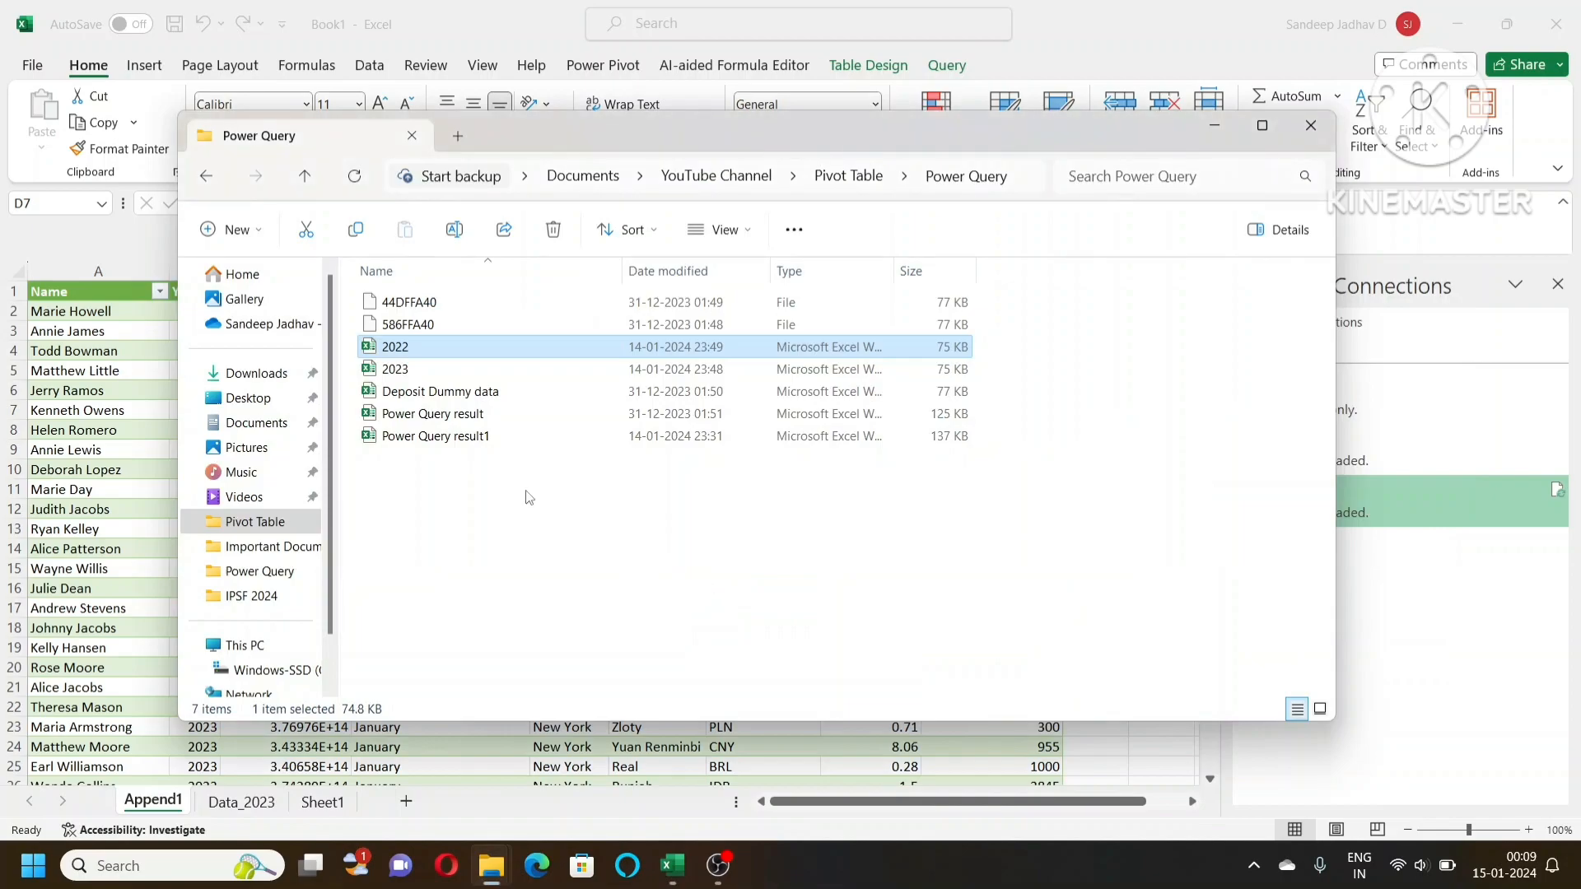
{"action": "left_click", "coordinate": [403, 377]}
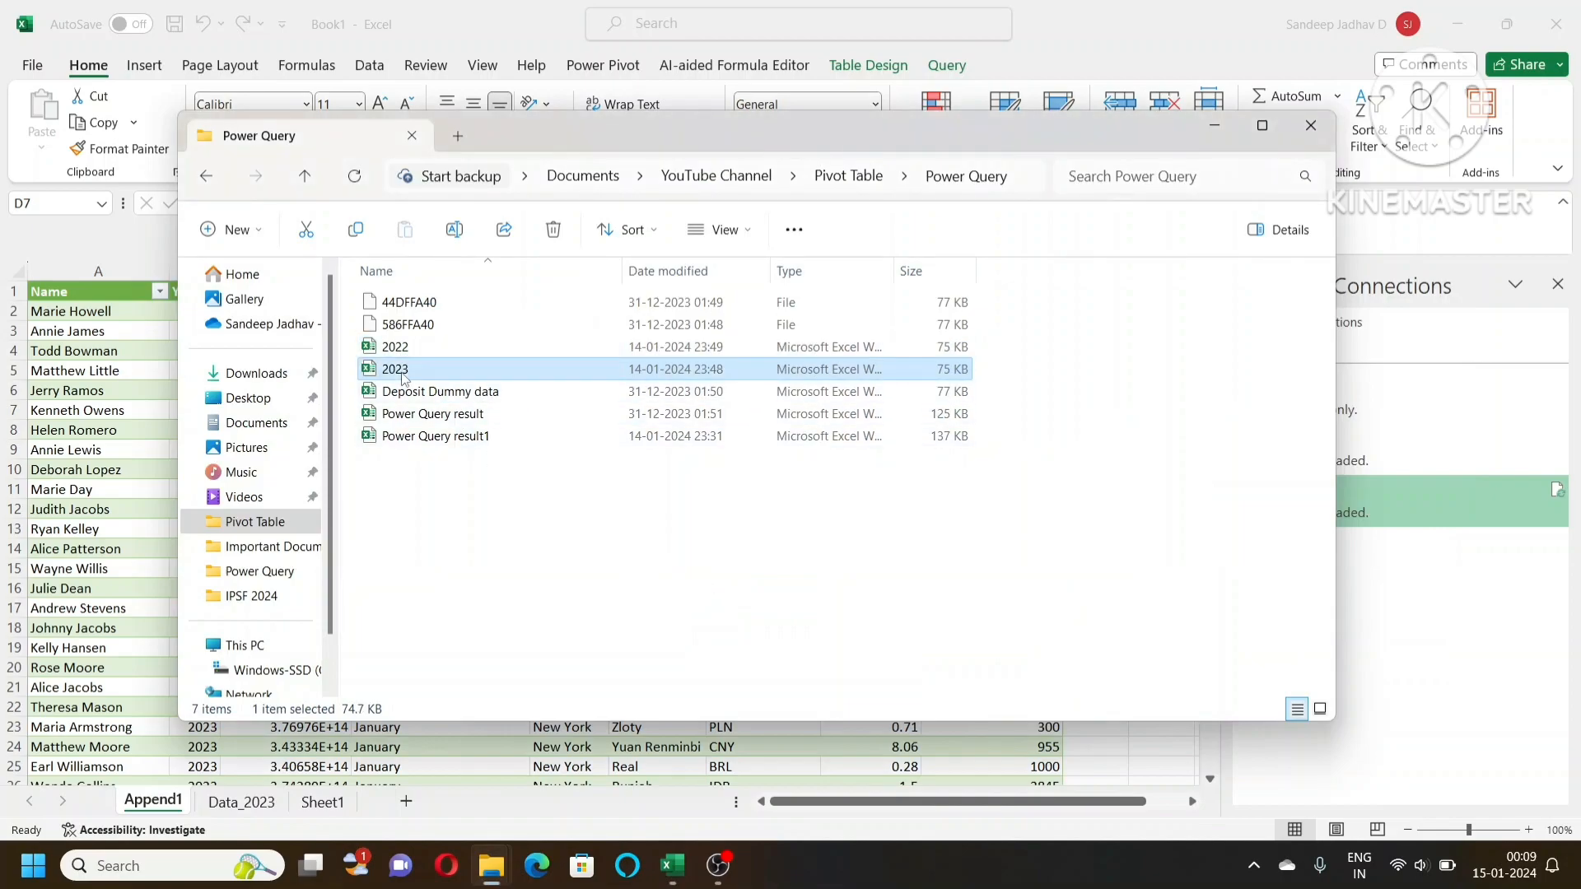
Step: Switch to the 2022 workbook and review its column headers from Name to Amount Deposited
{"action": "left_click", "coordinate": [672, 865]}
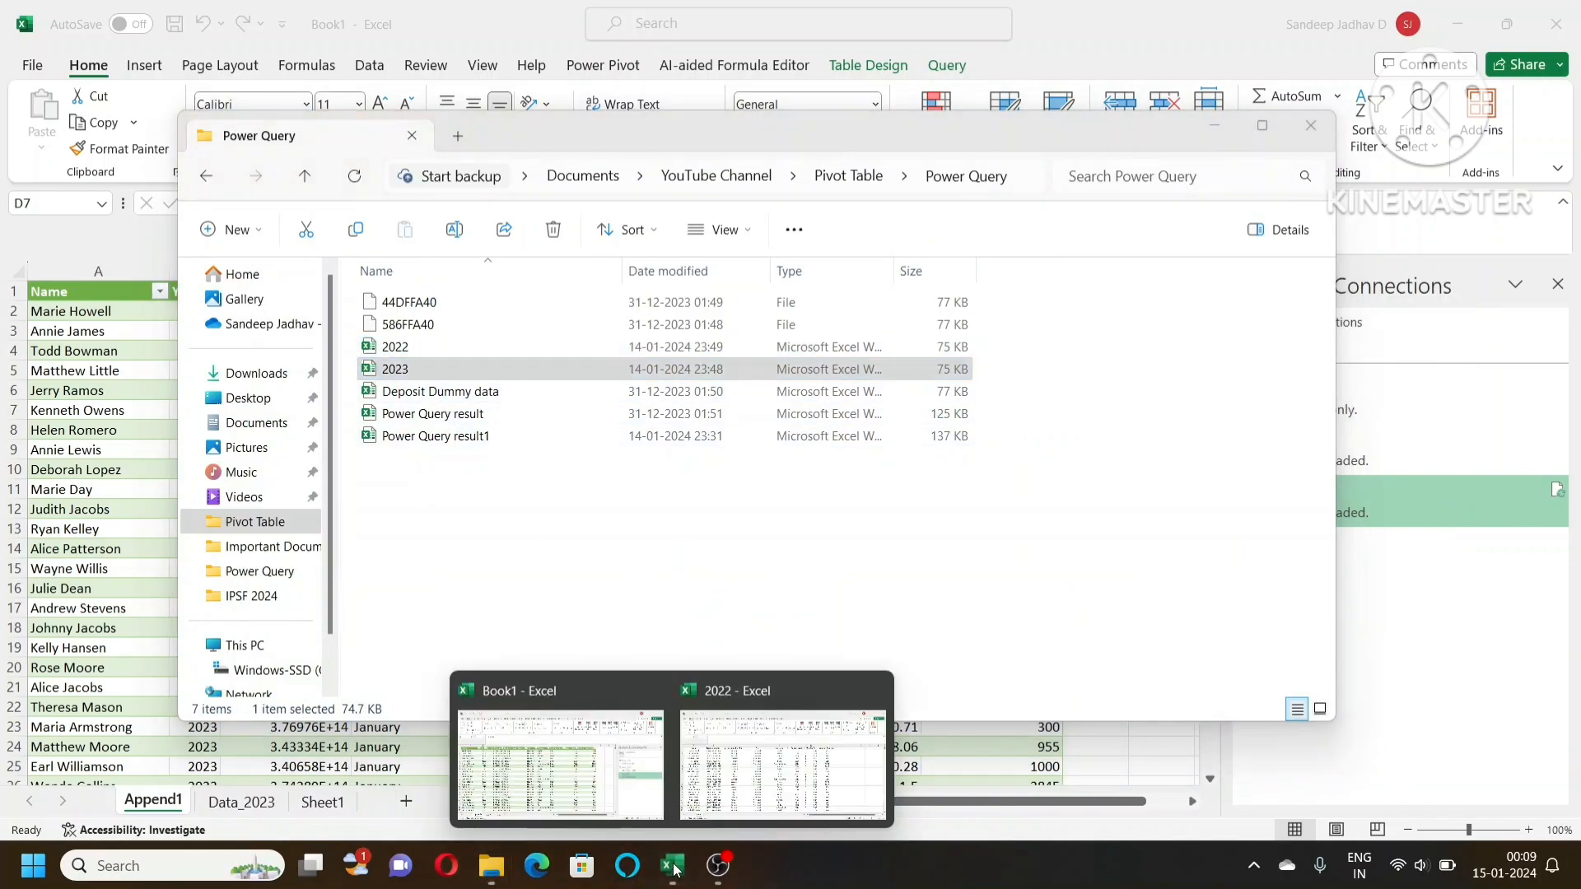
{"action": "left_click", "coordinate": [757, 792]}
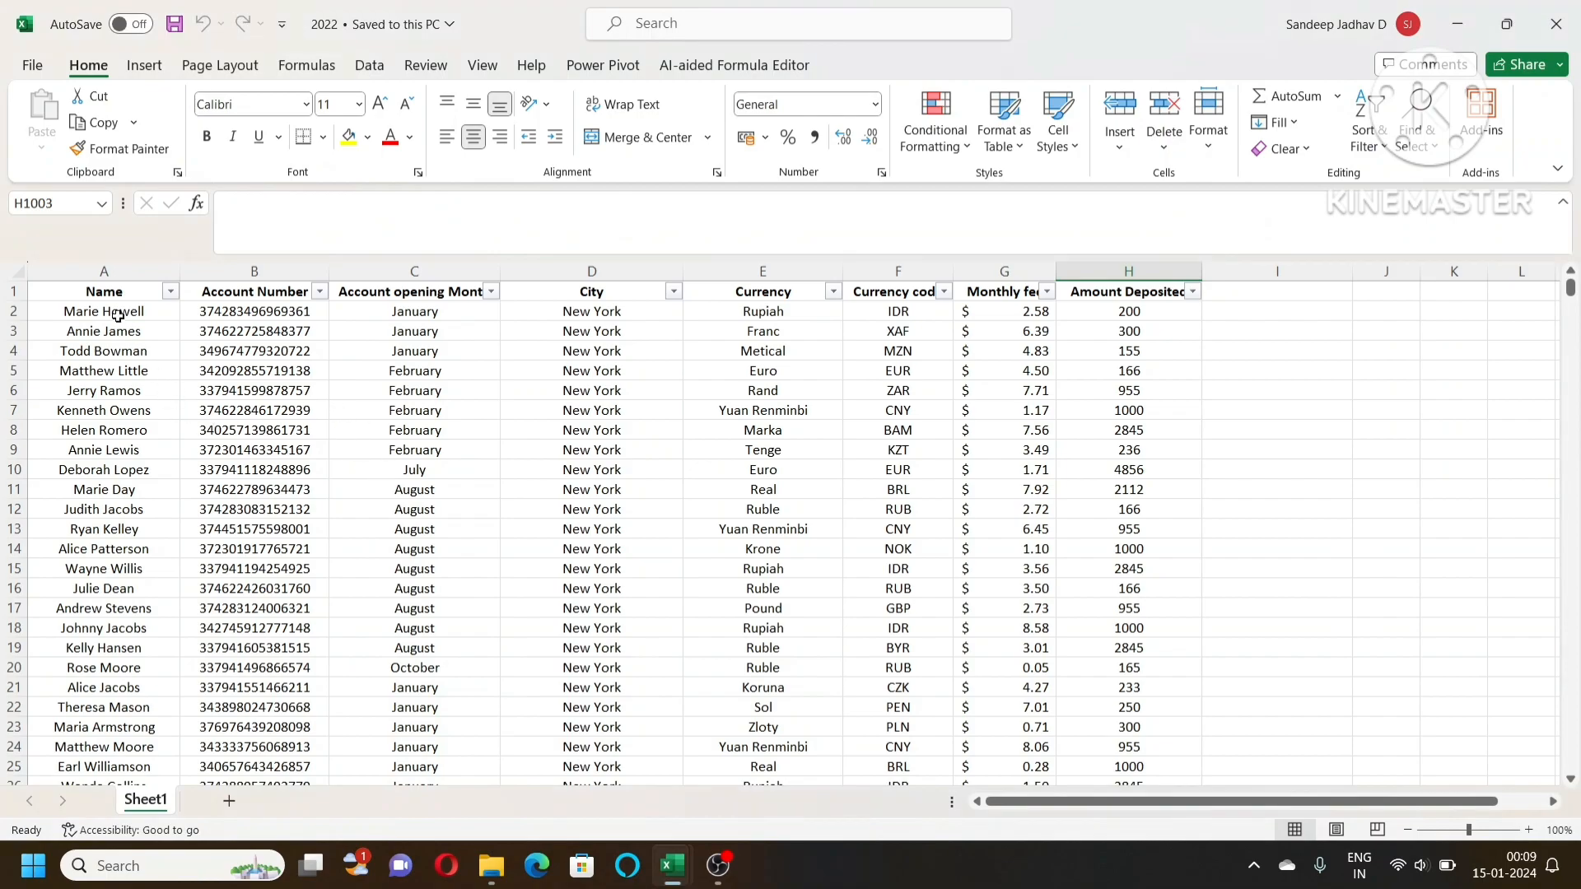
{"action": "left_click", "coordinate": [107, 293]}
{"action": "key", "text": "Right"}
{"action": "key", "text": "Right"}
{"action": "key", "text": "Right"}
{"action": "key", "text": "Right"}
{"action": "key", "text": "Right"}
{"action": "key", "text": "Right"}
{"action": "key", "text": "Right"}
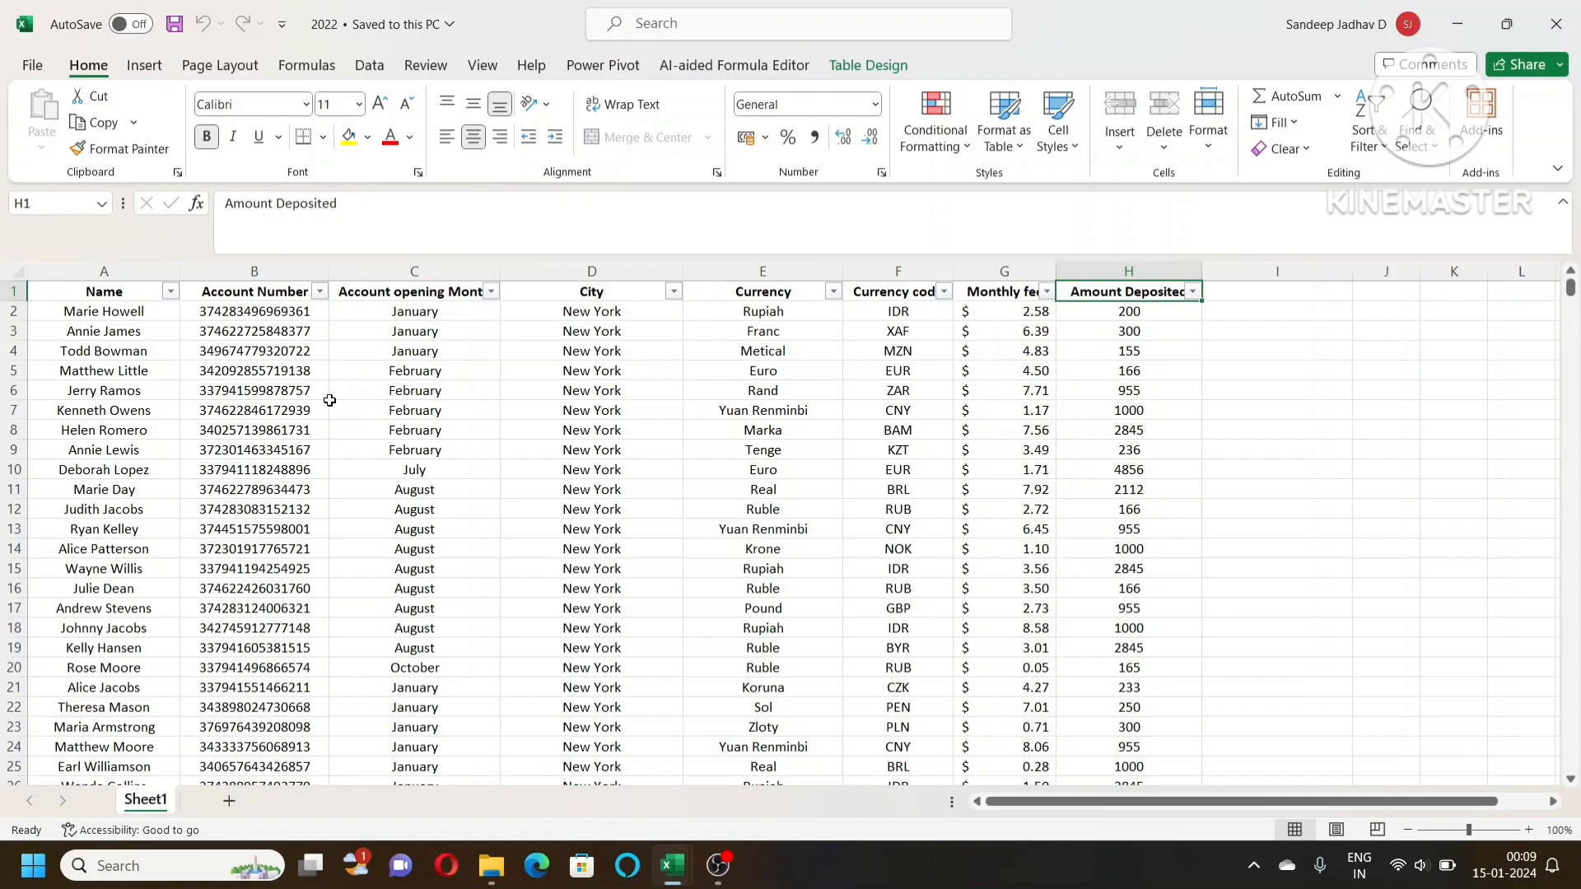
{"action": "left_click", "coordinate": [282, 272]}
{"action": "left_click", "coordinate": [463, 338]}
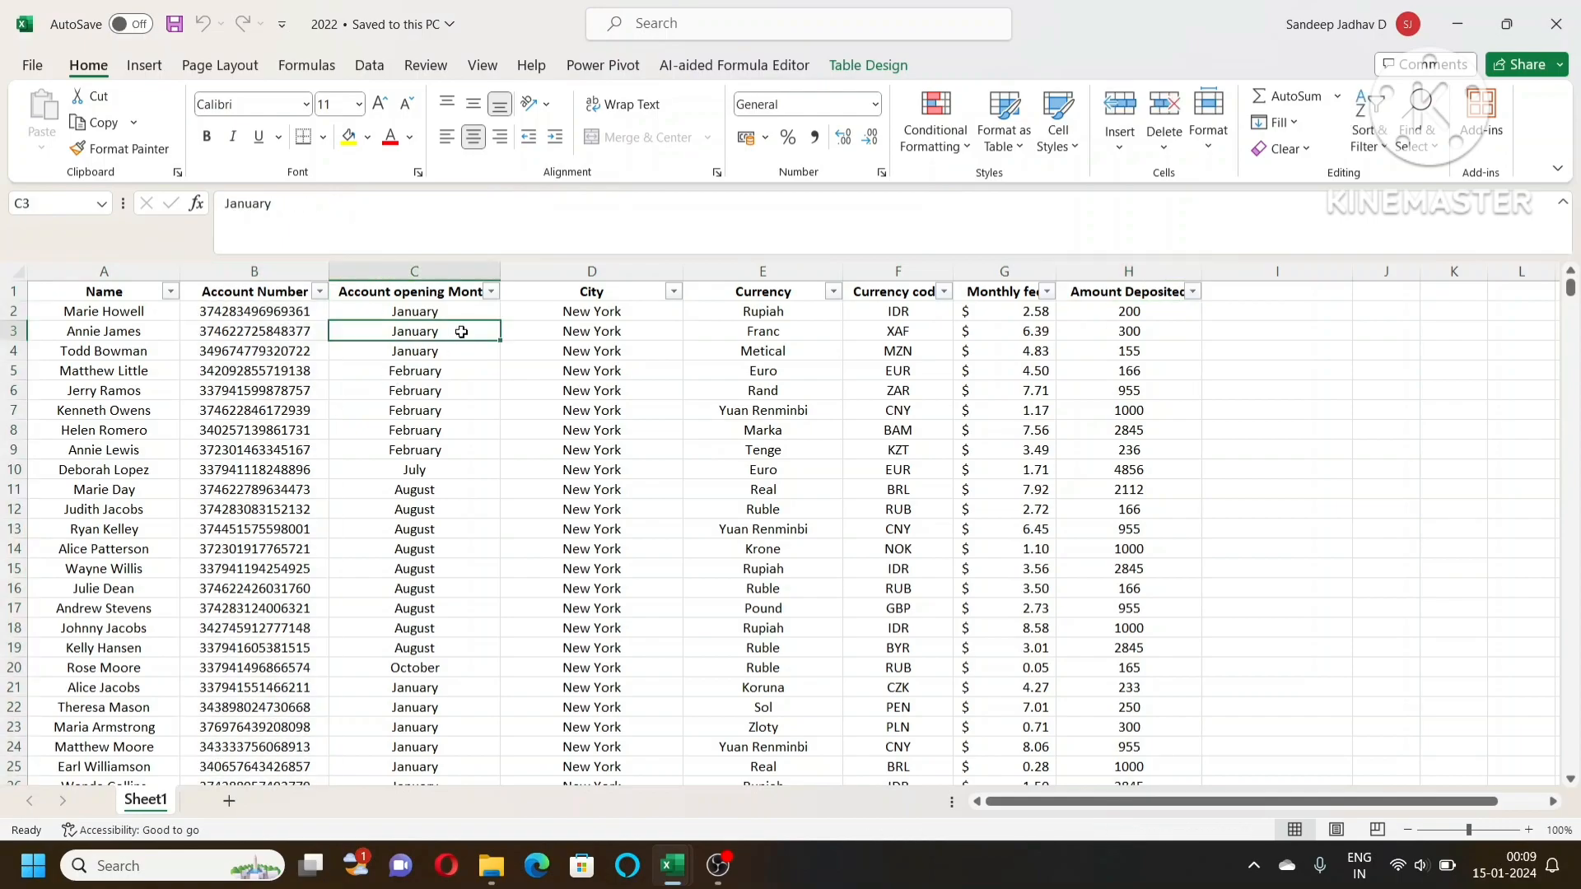
Step: Return to Book1, widen the Year column of the Append1 sheet slightly and show its filter values
{"action": "key", "text": "alt+Tab"}
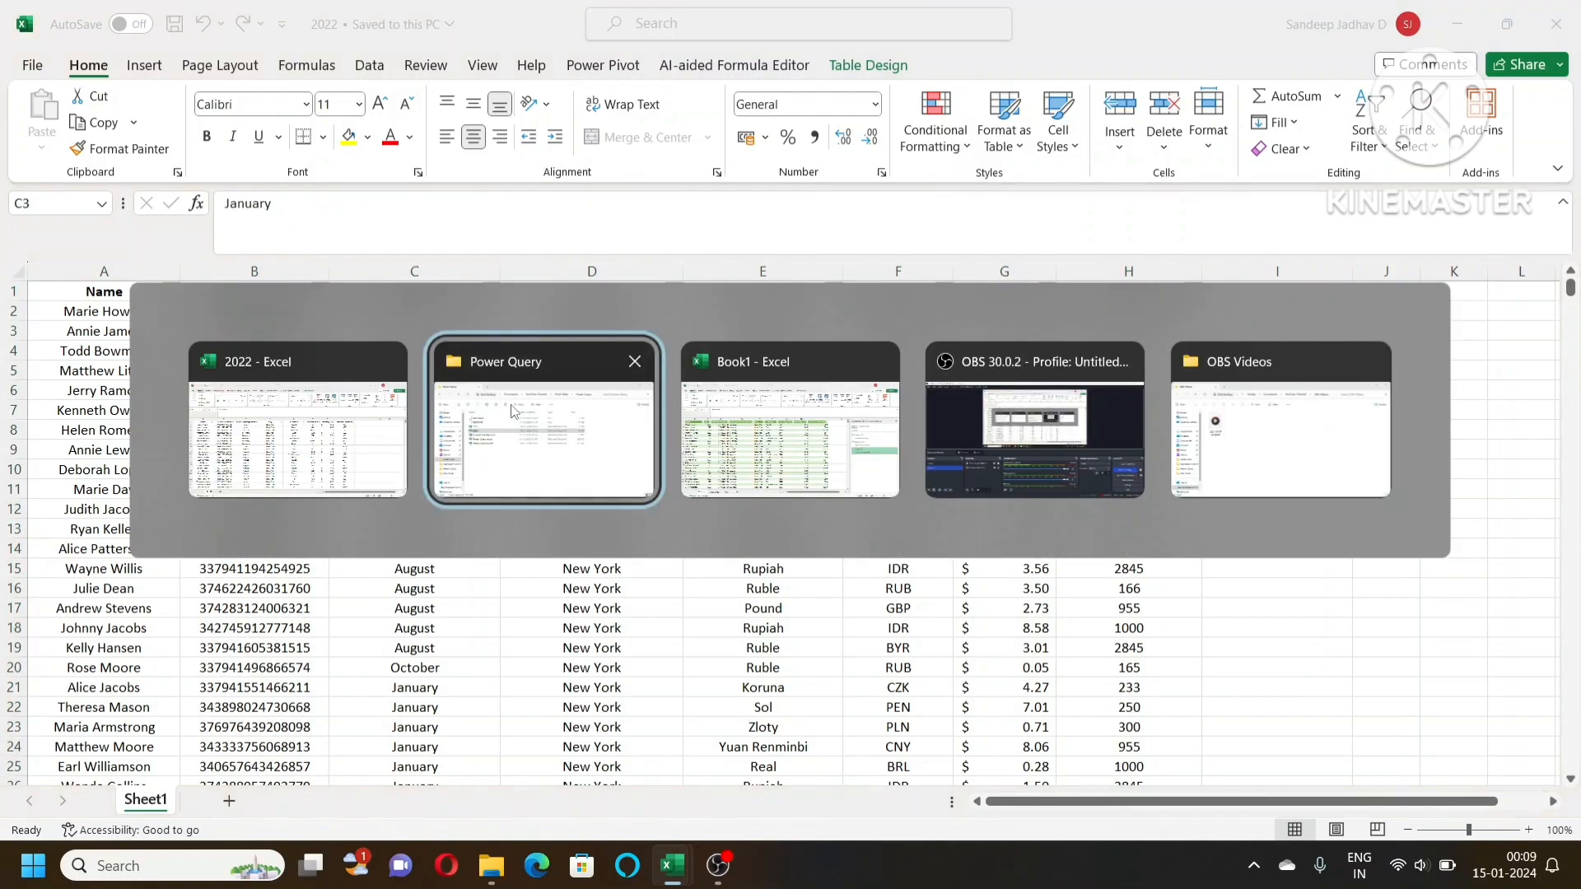
{"action": "left_click", "coordinate": [710, 475]}
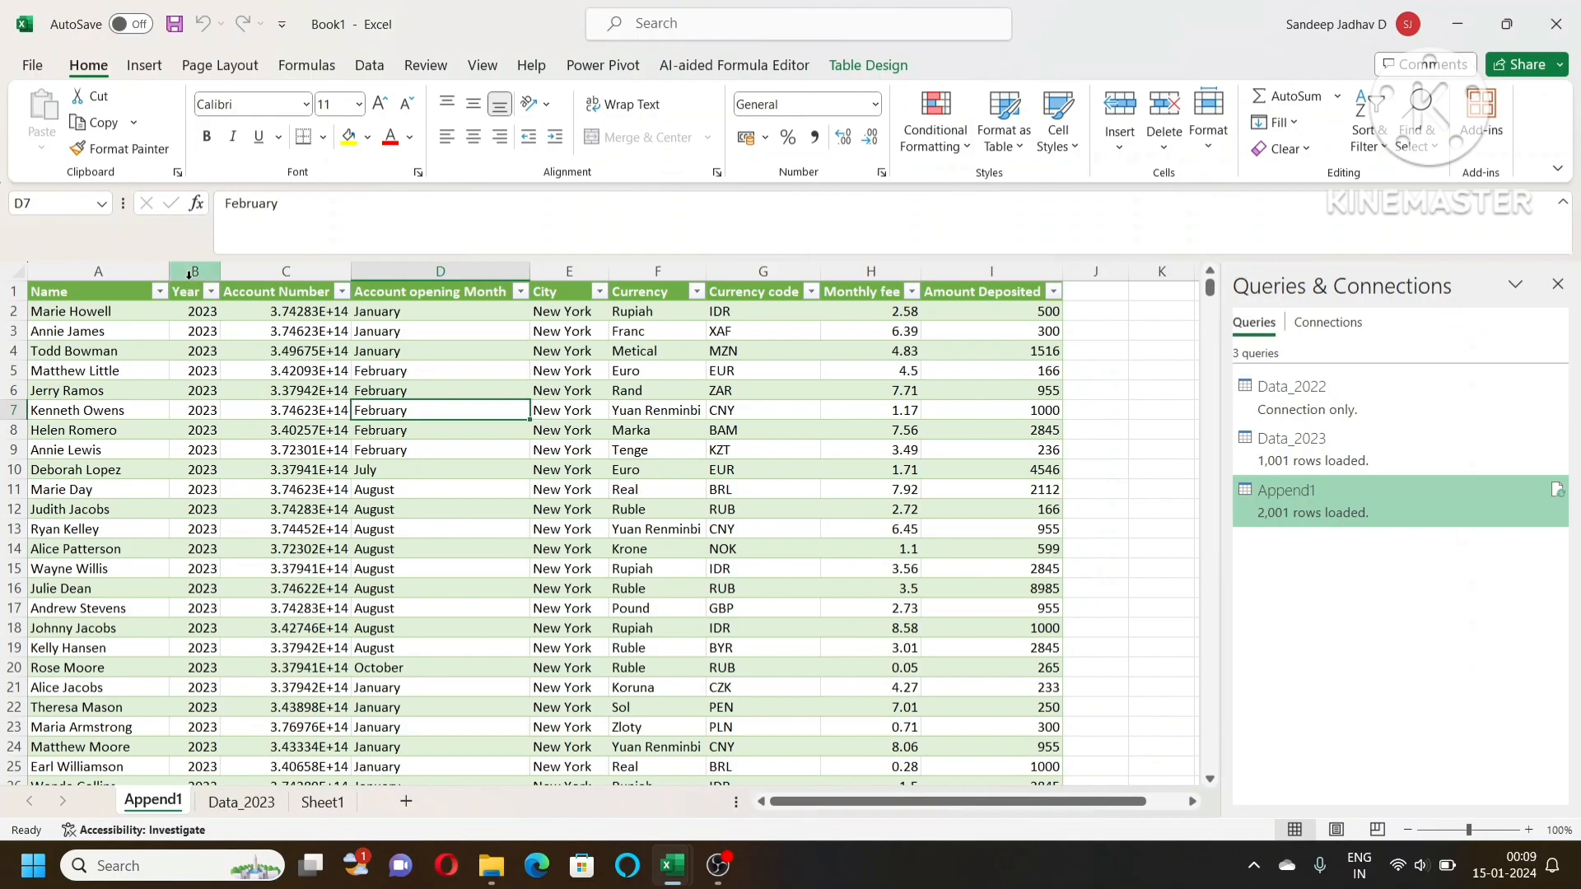
{"action": "left_click_drag", "start_coordinate": [221, 272], "coordinate": [241, 272]}
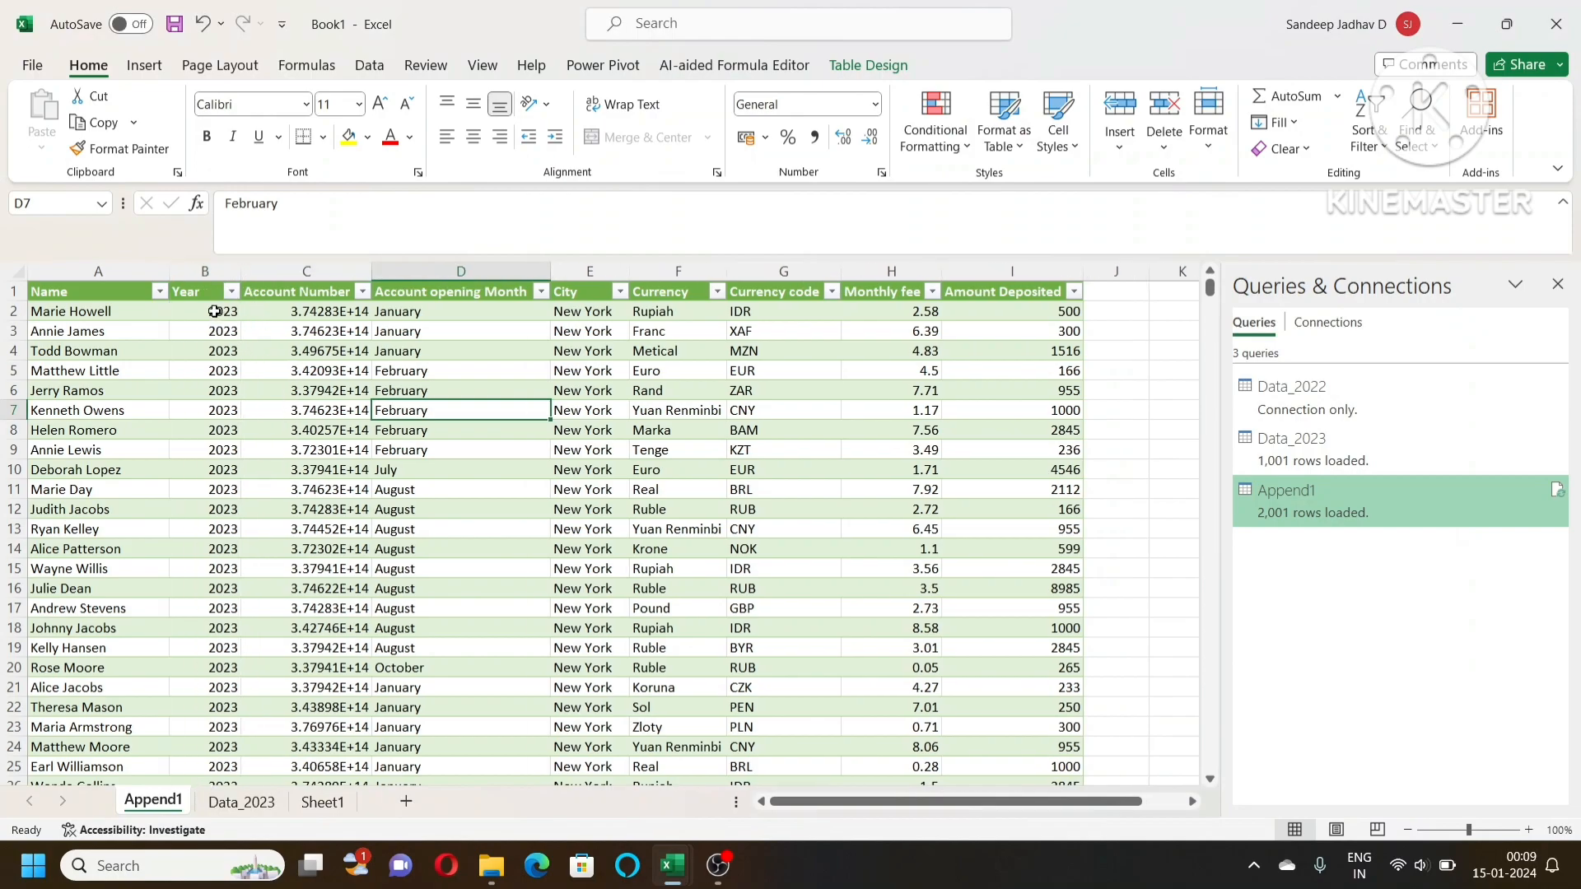
{"action": "left_click", "coordinate": [195, 291]}
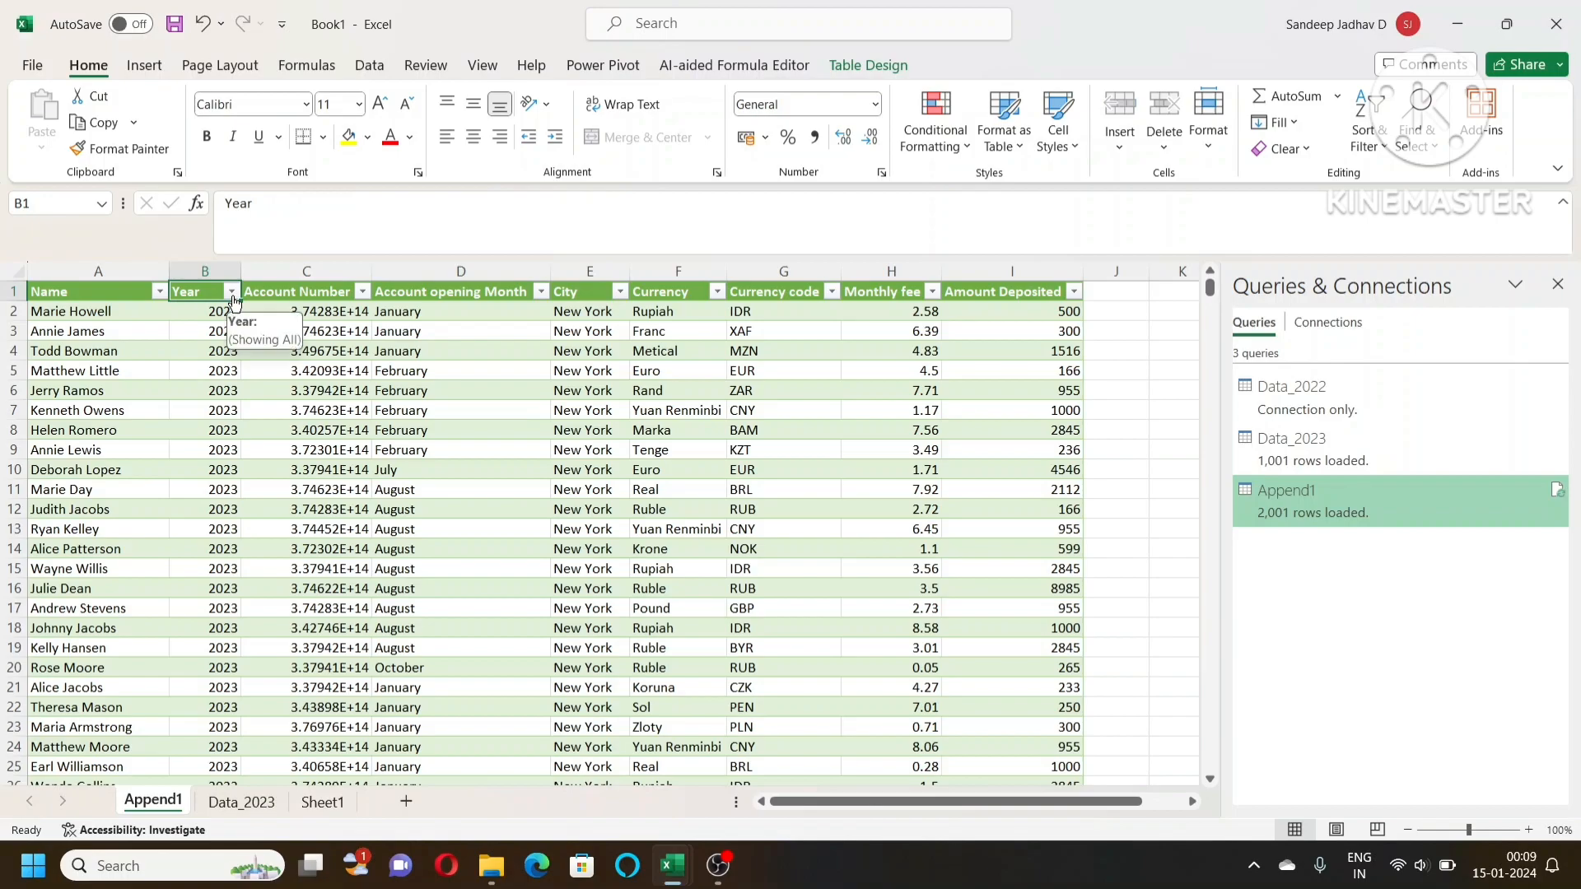
{"action": "left_click", "coordinate": [231, 292]}
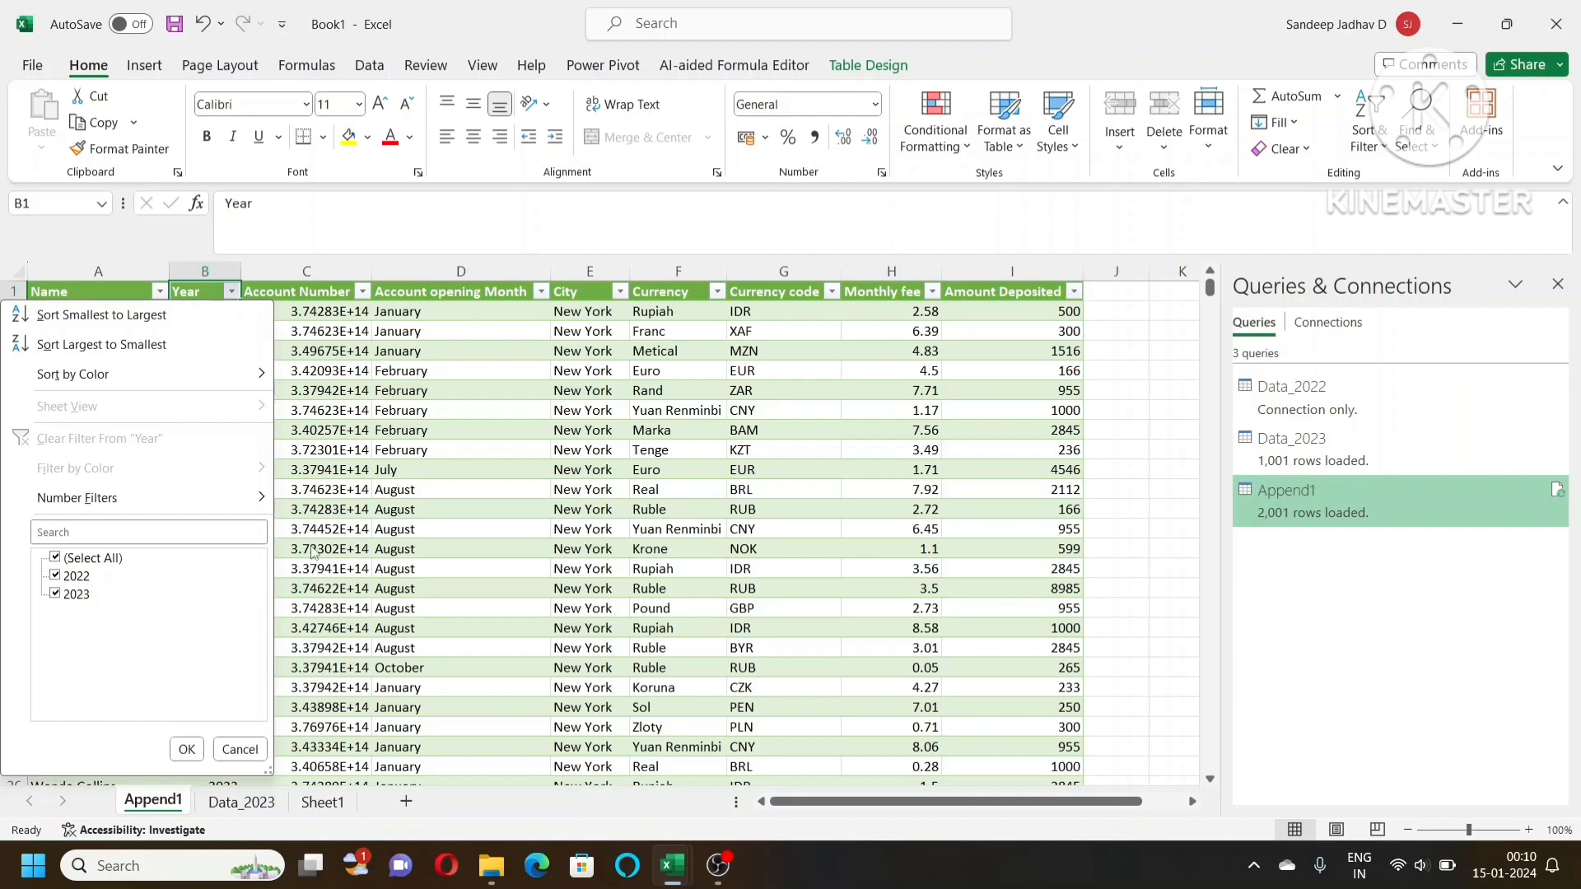
Step: Look at the 2022 and 2023 source files in the Power Query folder and return to the appended table in Book1
{"action": "key", "text": "alt+Tab"}
{"action": "key", "text": "alt+Tab"}
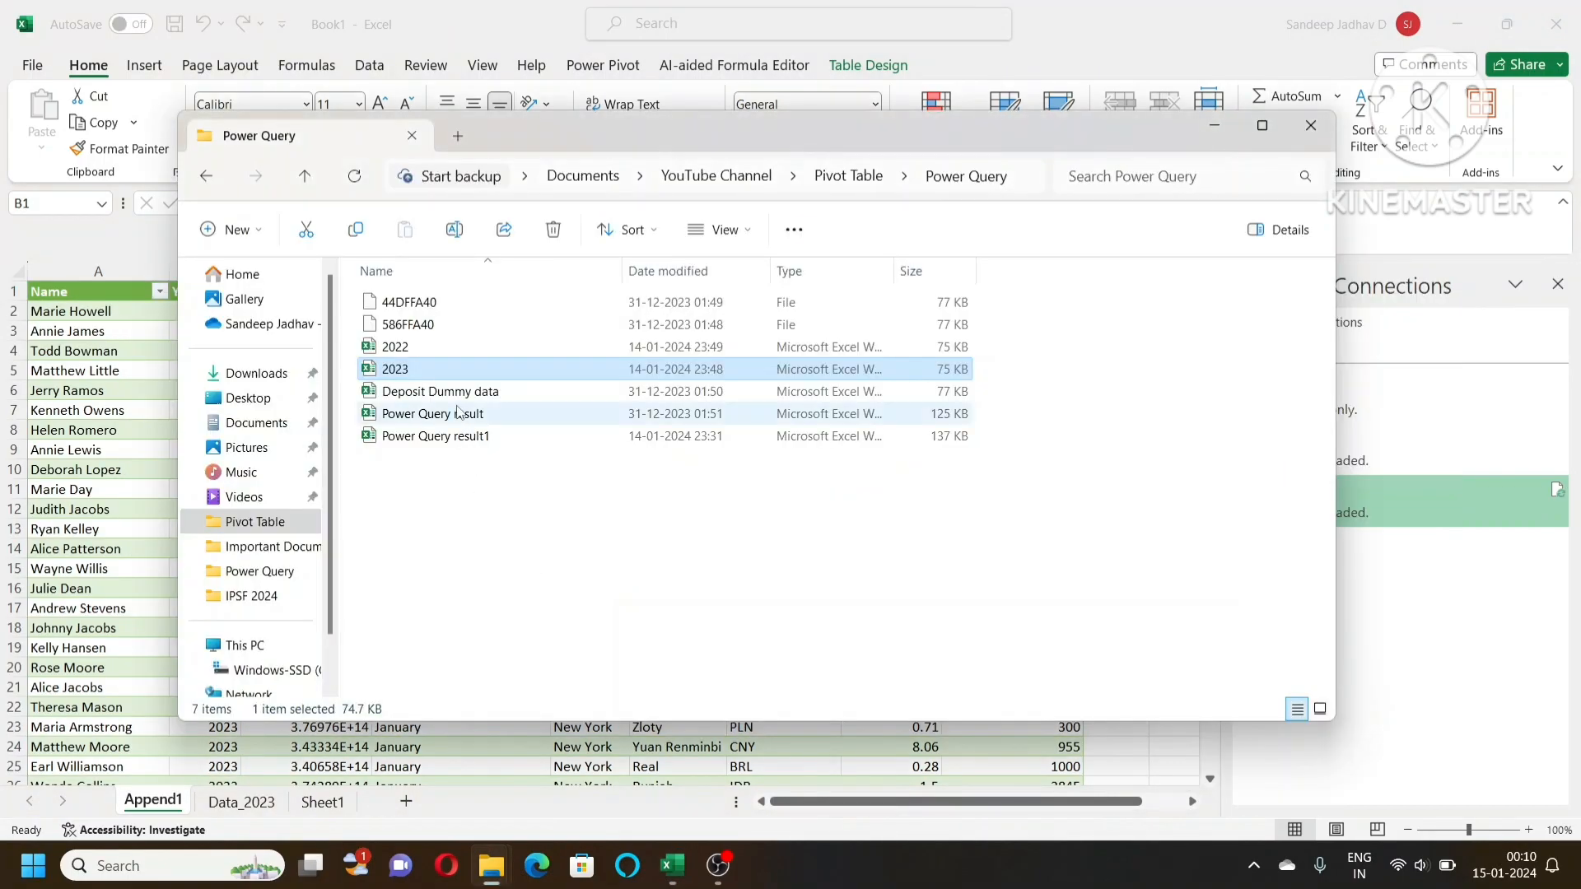
{"action": "key", "text": "alt+Tab"}
{"action": "left_click", "coordinate": [228, 332]}
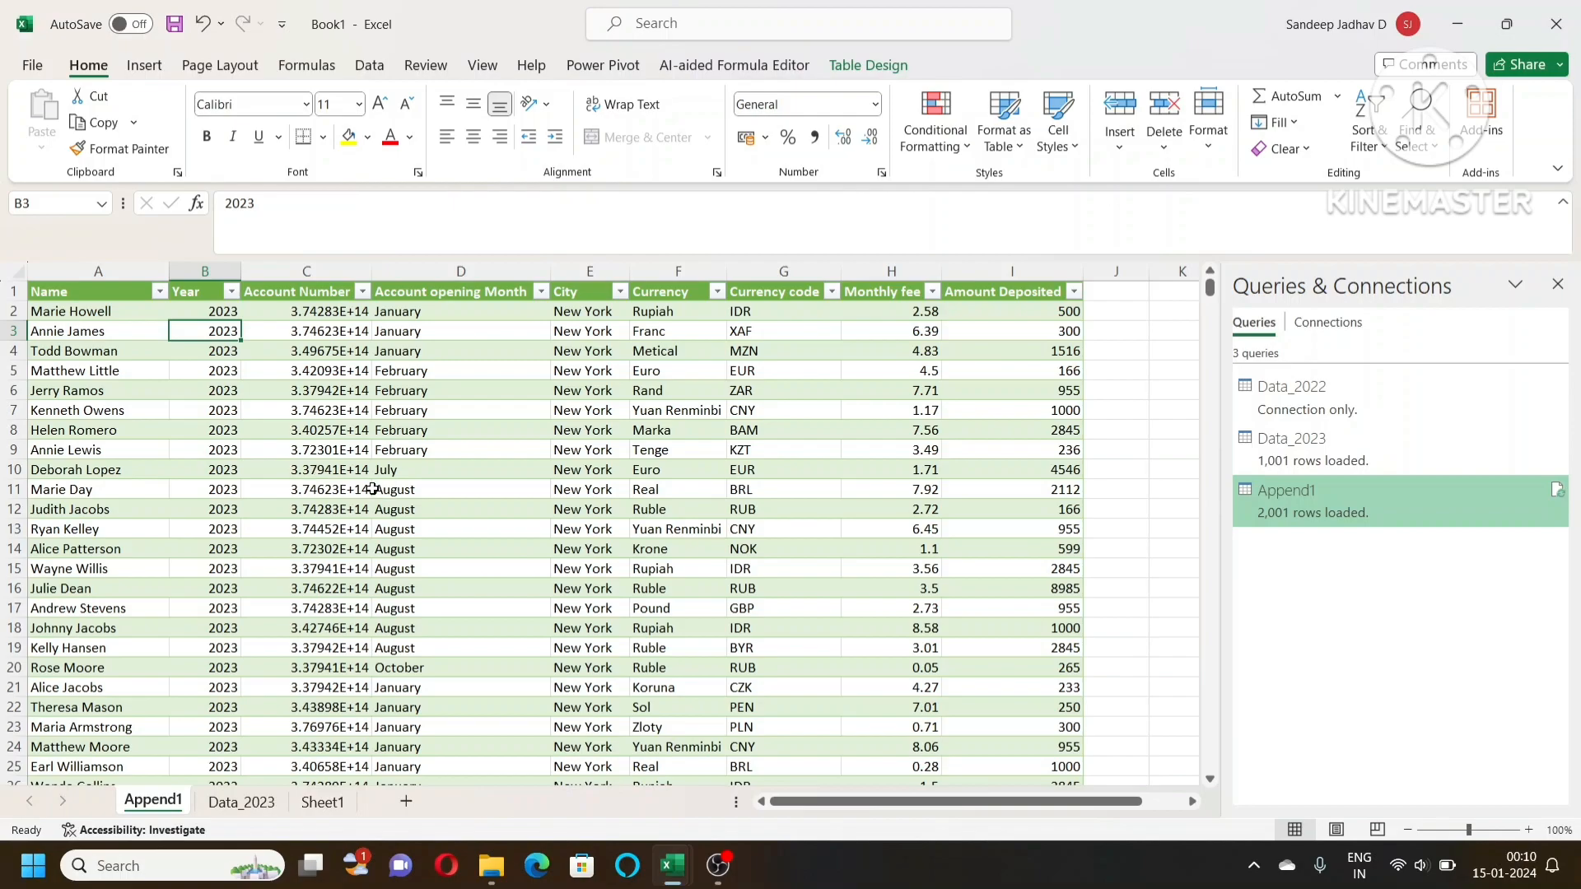
{"action": "scroll", "coordinate": [373, 489], "scroll_direction": "down", "scroll_amount": 1}
{"action": "scroll", "coordinate": [373, 489], "scroll_direction": "up", "scroll_amount": 1}
{"action": "key", "text": "alt+Tab"}
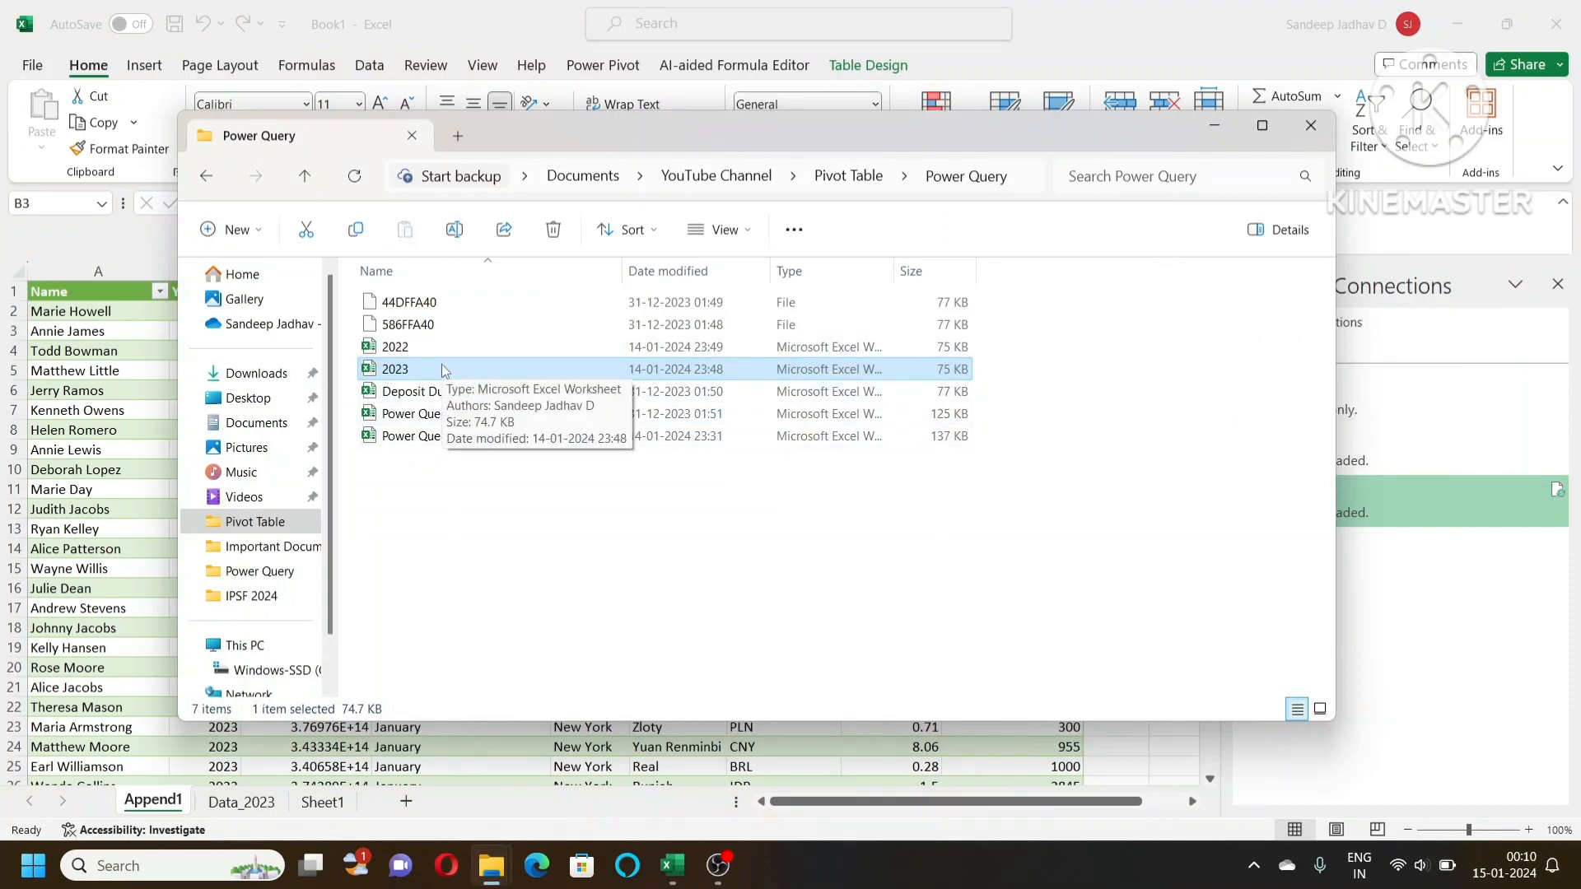
{"action": "key", "text": "alt+Tab"}
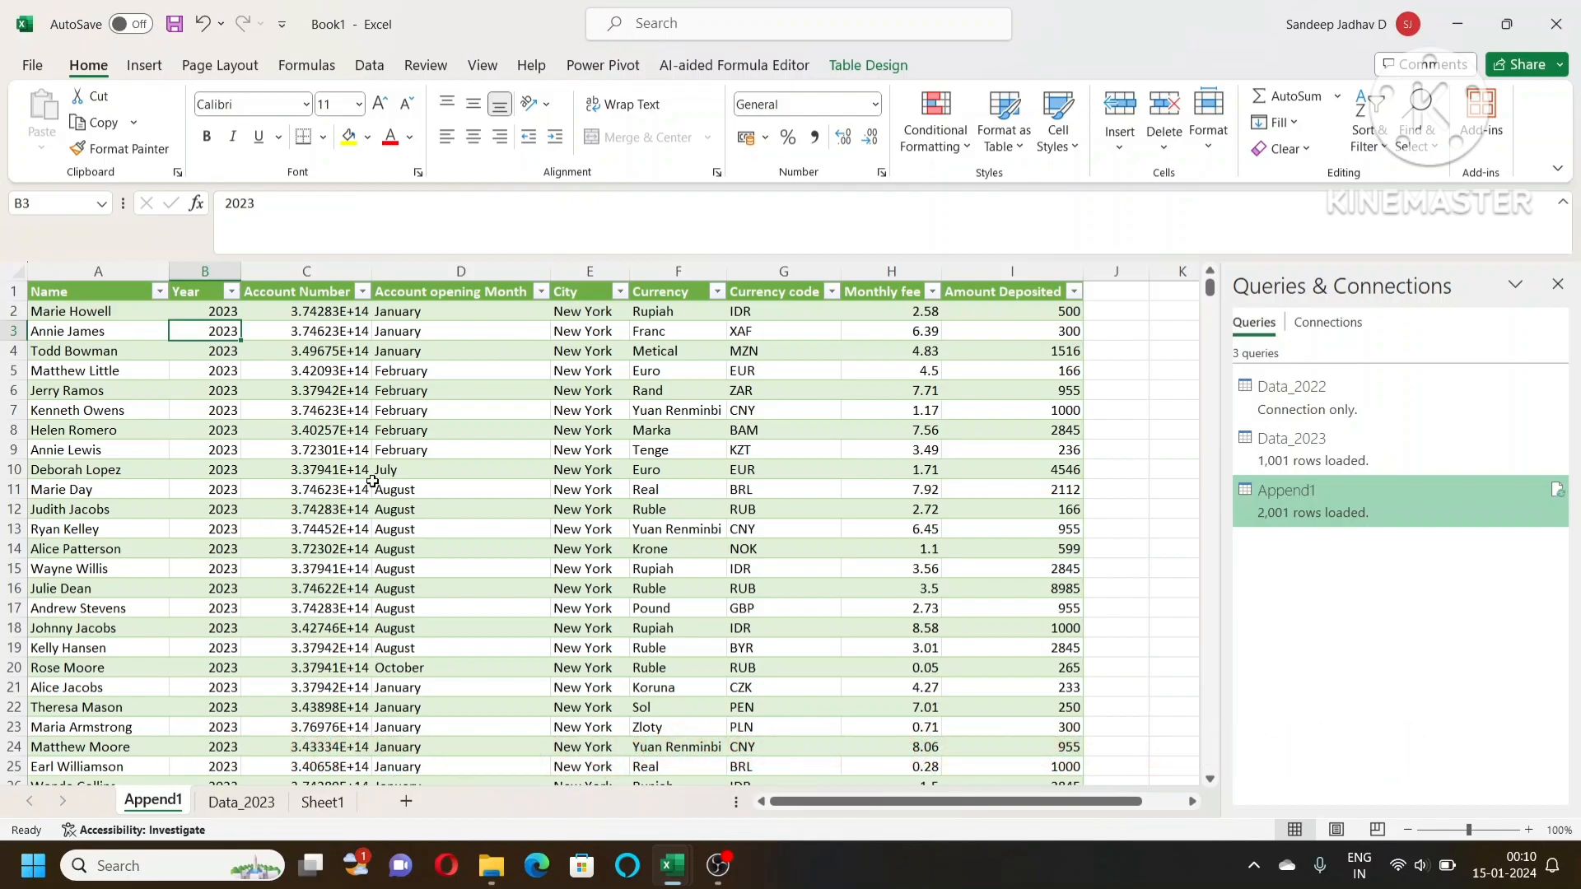
Step: Examine the Year column of the appended table down to its last row and return to the first rows
{"action": "scroll", "coordinate": [247, 510], "scroll_direction": "down", "scroll_amount": 8}
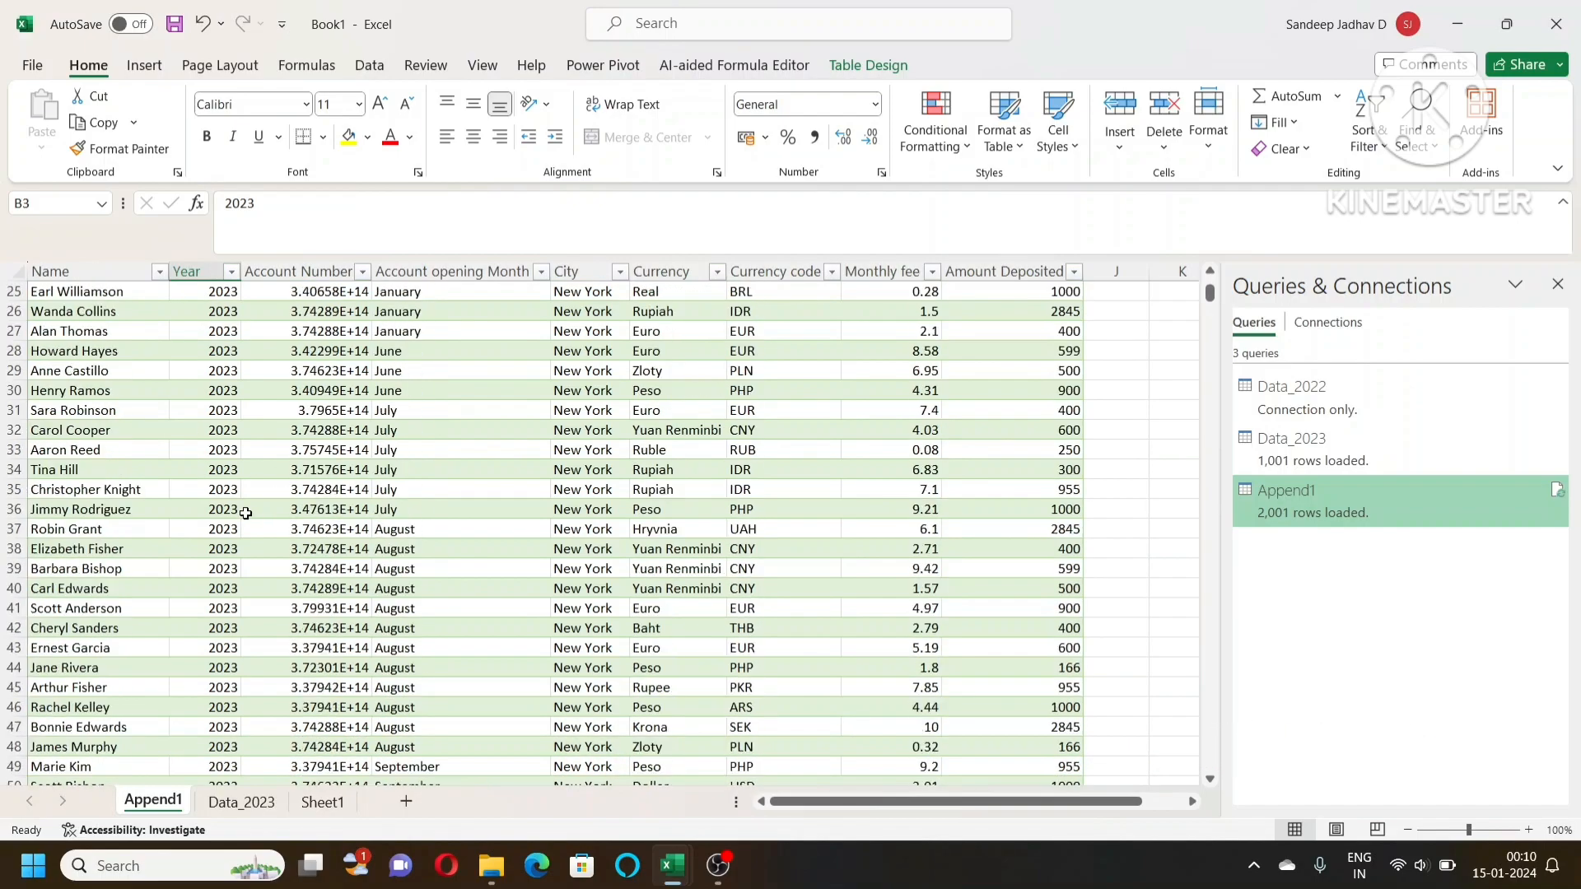
{"action": "scroll", "coordinate": [259, 452], "scroll_direction": "down", "scroll_amount": 5}
{"action": "scroll", "coordinate": [259, 451], "scroll_direction": "down", "scroll_amount": 8}
{"action": "left_click", "coordinate": [237, 470]}
{"action": "scroll", "coordinate": [237, 471], "scroll_direction": "down", "scroll_amount": 8}
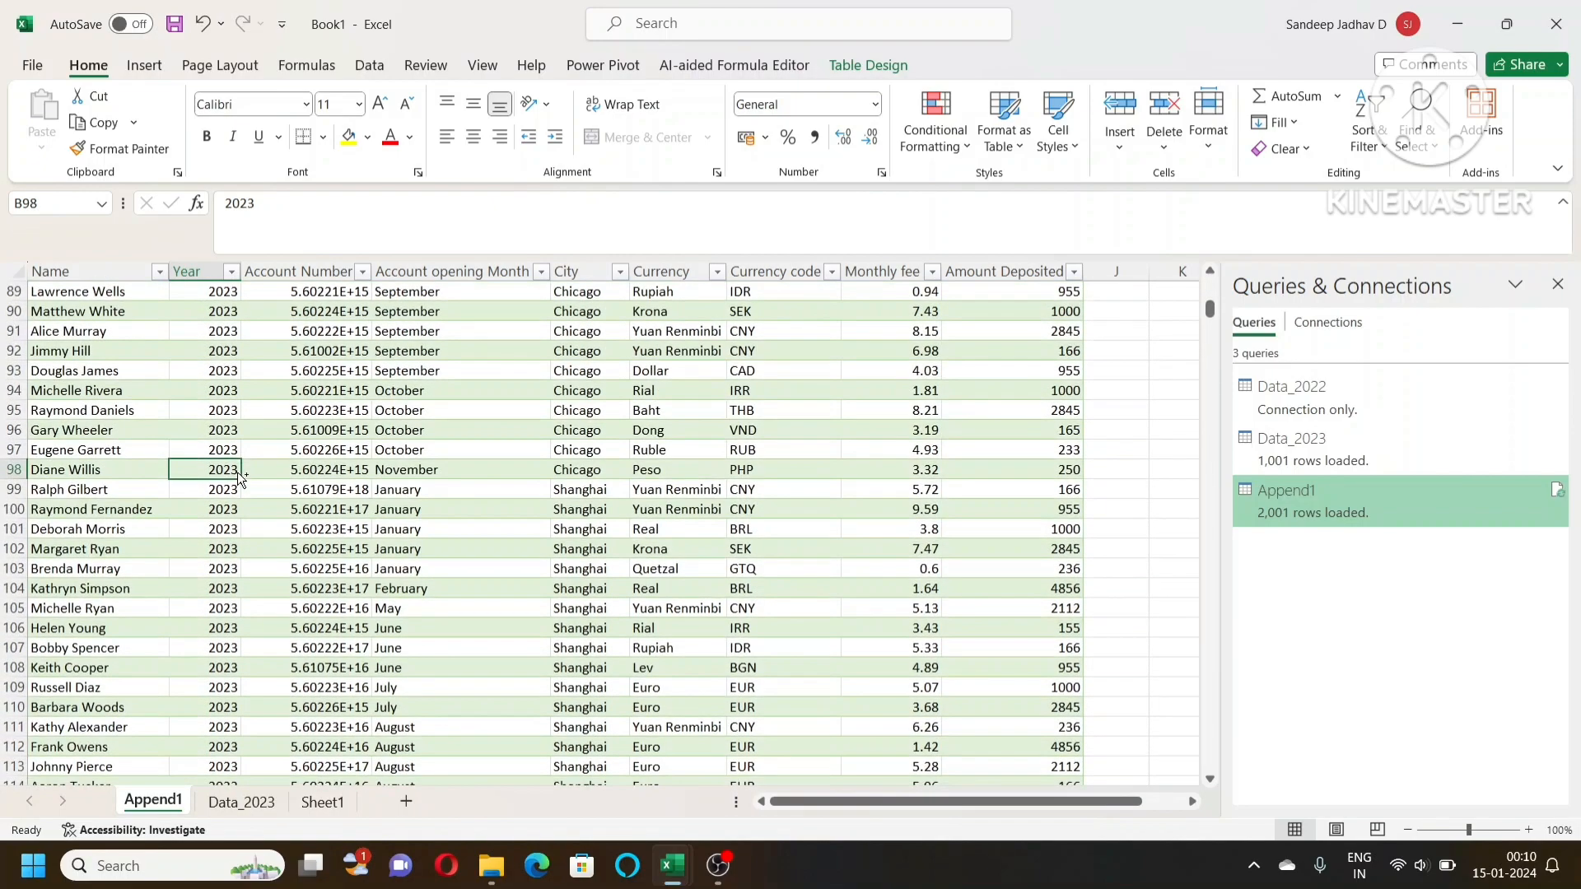
{"action": "key", "text": "ctrl+Down"}
{"action": "scroll", "coordinate": [236, 472], "scroll_direction": "up", "scroll_amount": 20}
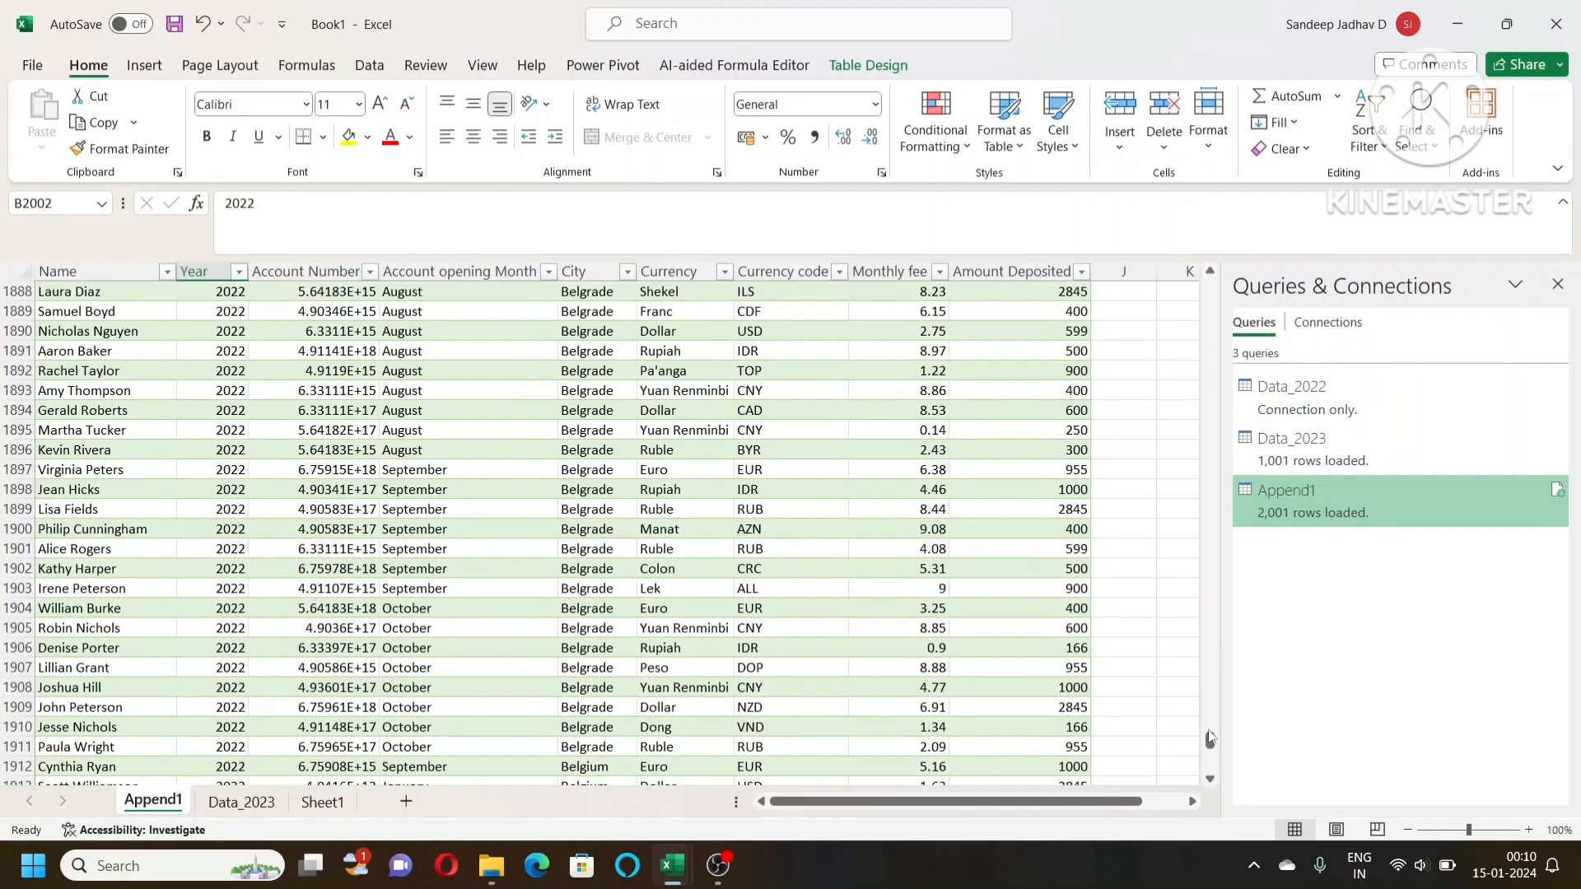
{"action": "left_click_drag", "start_coordinate": [1209, 738], "coordinate": [1273, 281]}
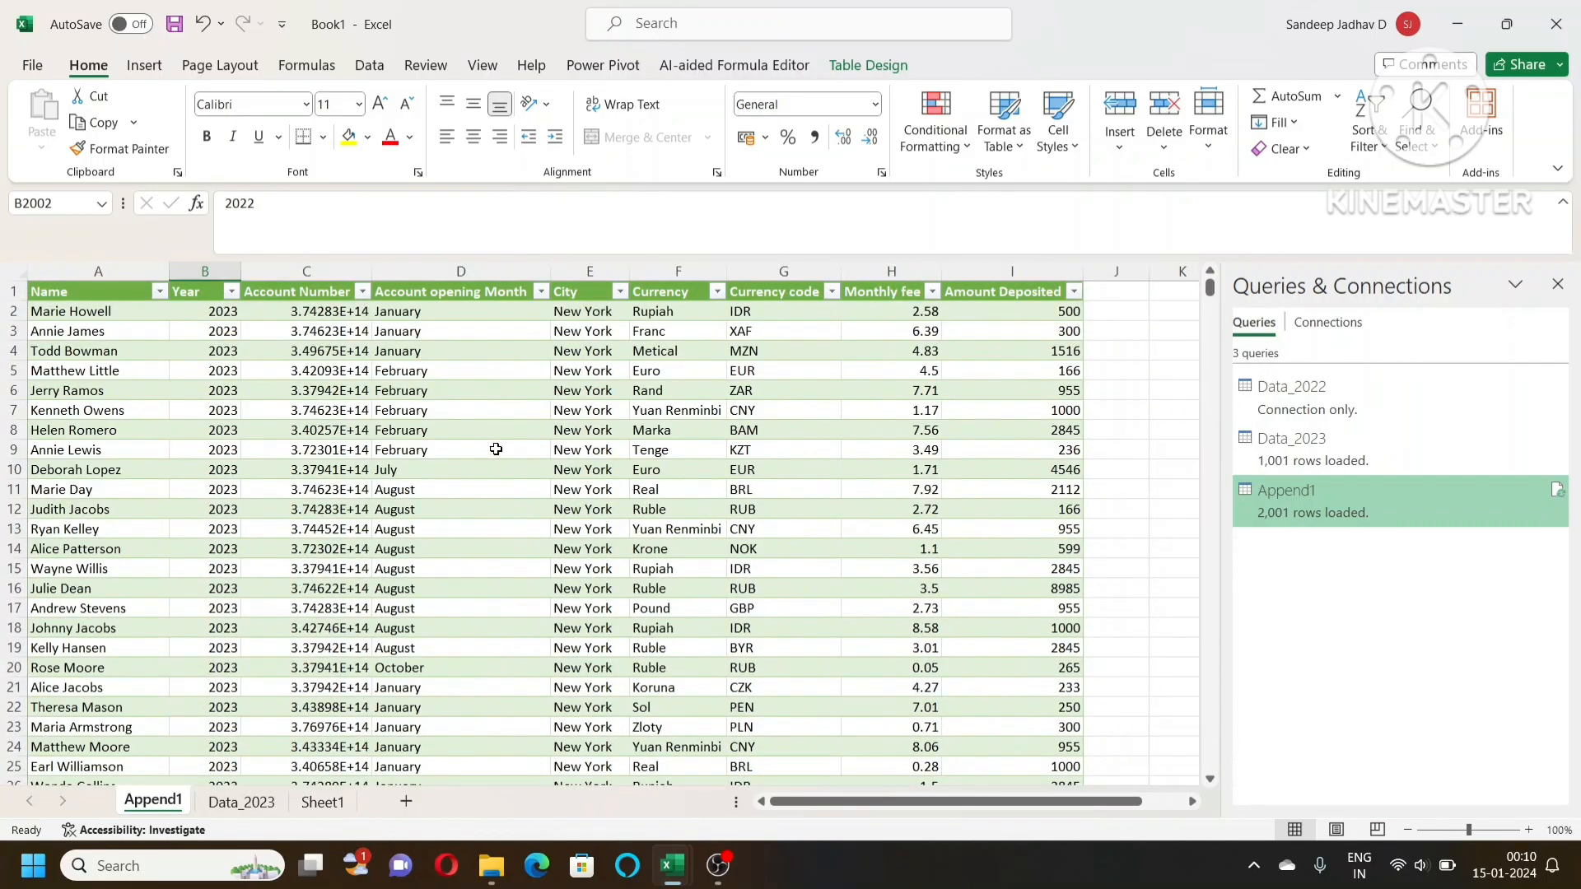
Step: Refresh the appended table on the Append1 sheet from its source queries
{"action": "right_click", "coordinate": [423, 429]}
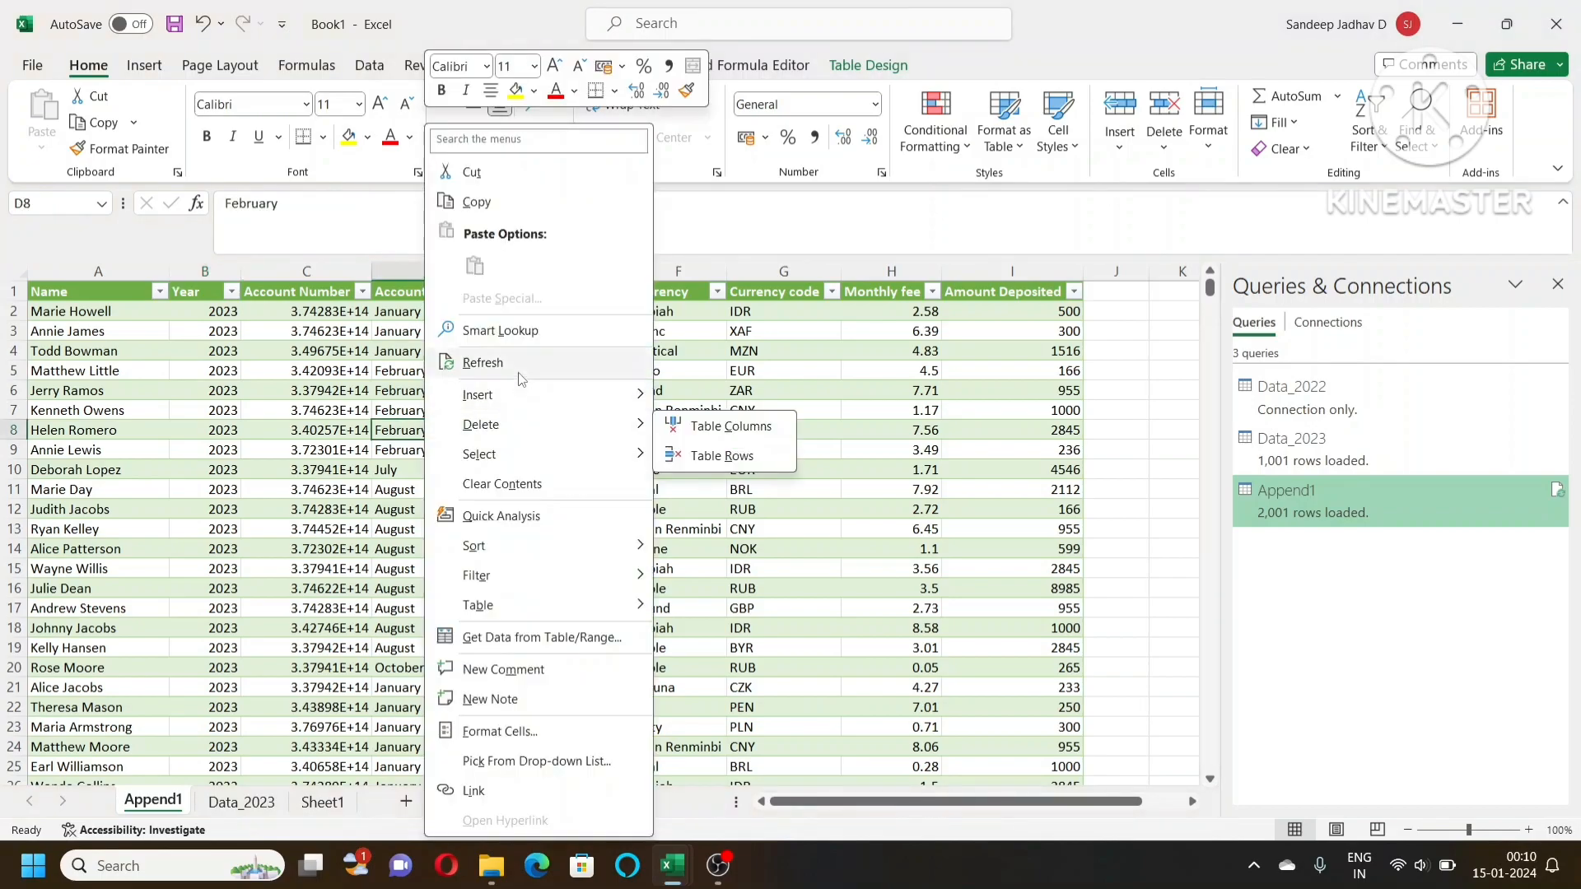
{"action": "left_click", "coordinate": [521, 364]}
{"action": "left_click", "coordinate": [723, 431]}
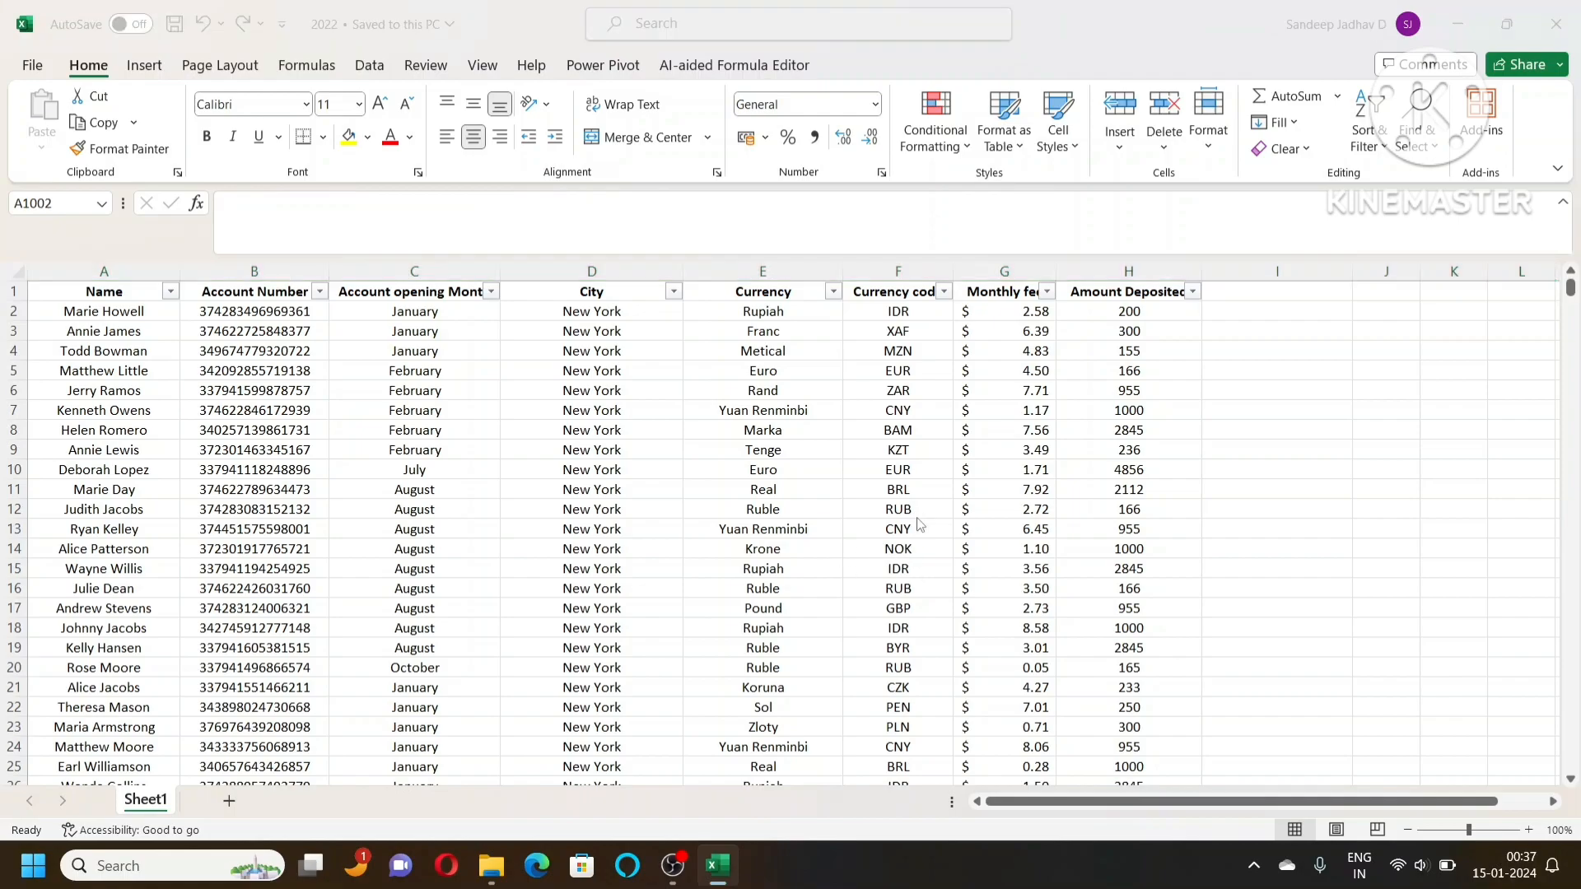
Step: Point out the 2022 and 2023 source files in the Power Query folder and return to the 2022 workbook
{"action": "key", "text": "alt+Tab"}
{"action": "key", "text": "alt+Tab"}
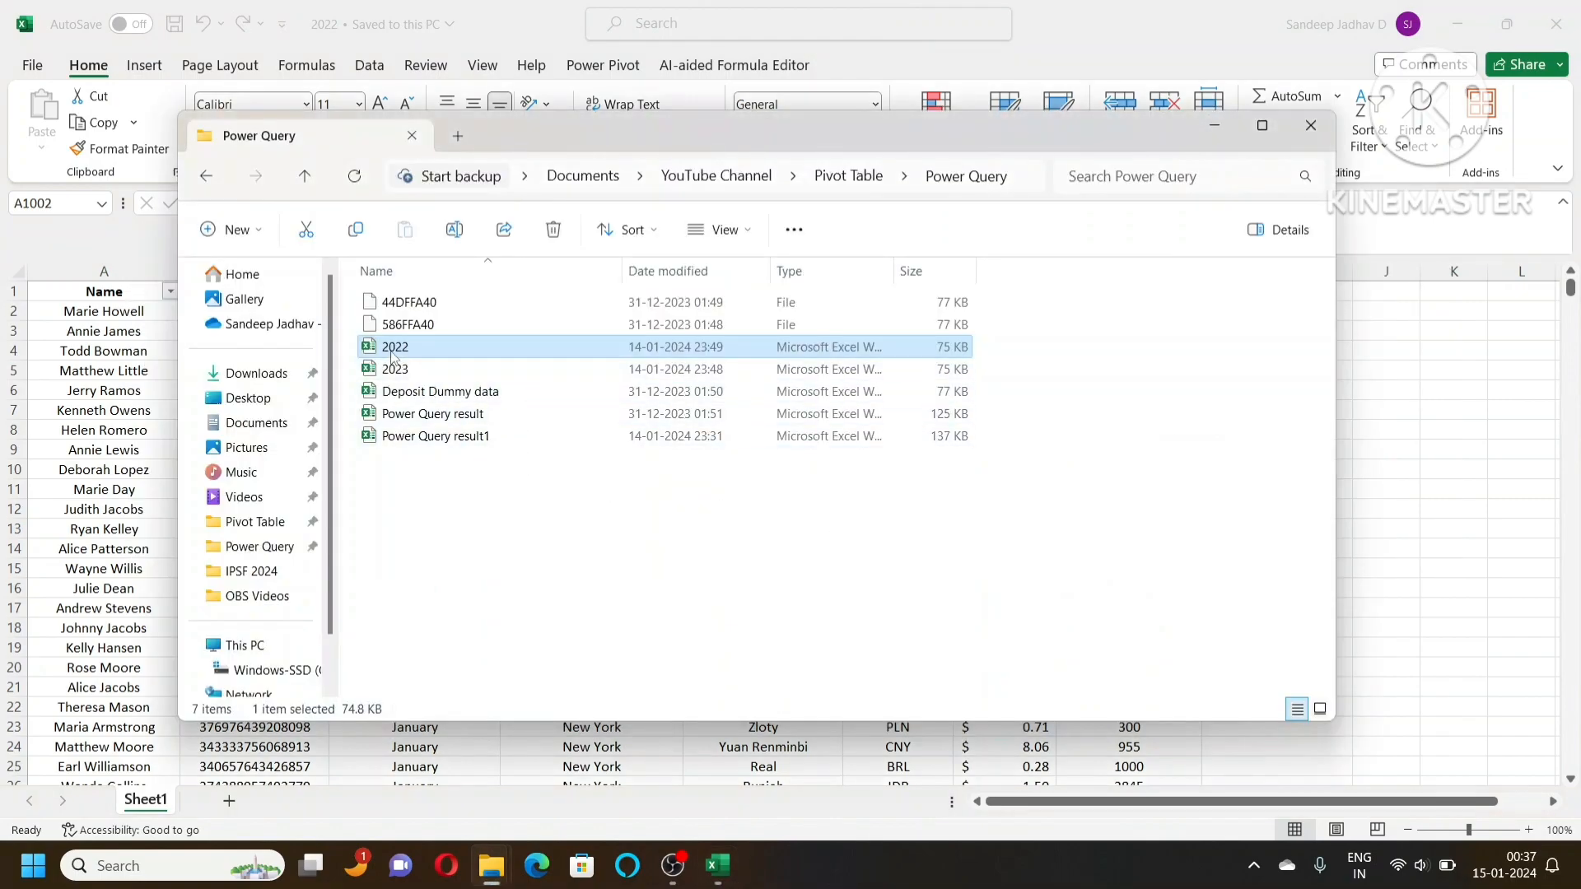
{"action": "left_click", "coordinate": [409, 370]}
{"action": "left_click", "coordinate": [409, 349]}
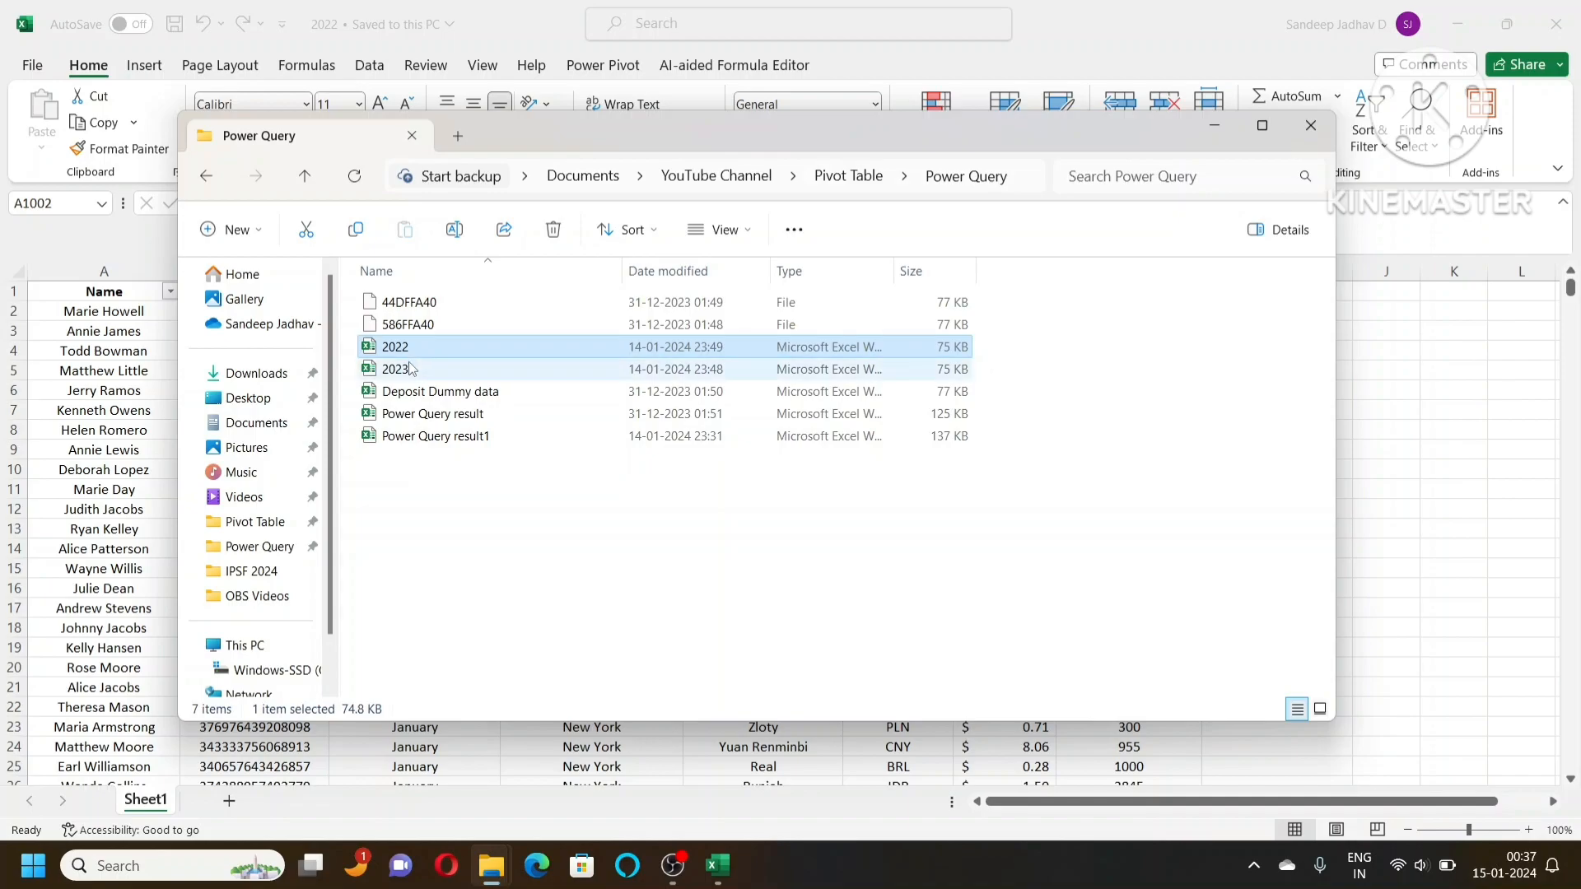
{"action": "key", "text": "alt+Tab"}
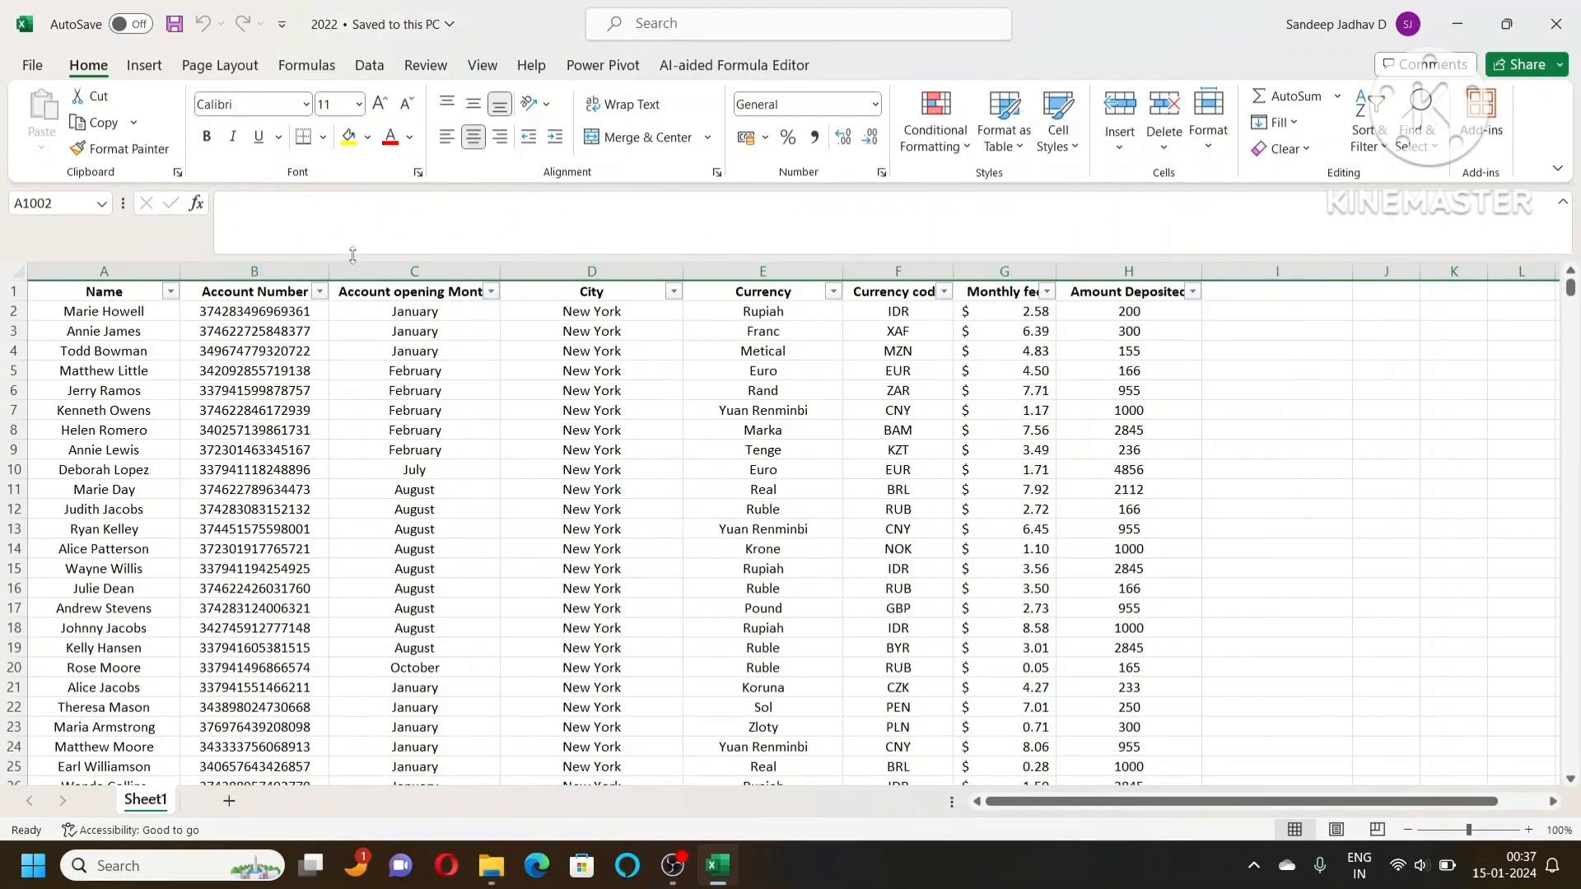
Step: Review the Name, Account Number, Account opening Month and City columns of the 2022 workbook
{"action": "left_click", "coordinate": [121, 271]}
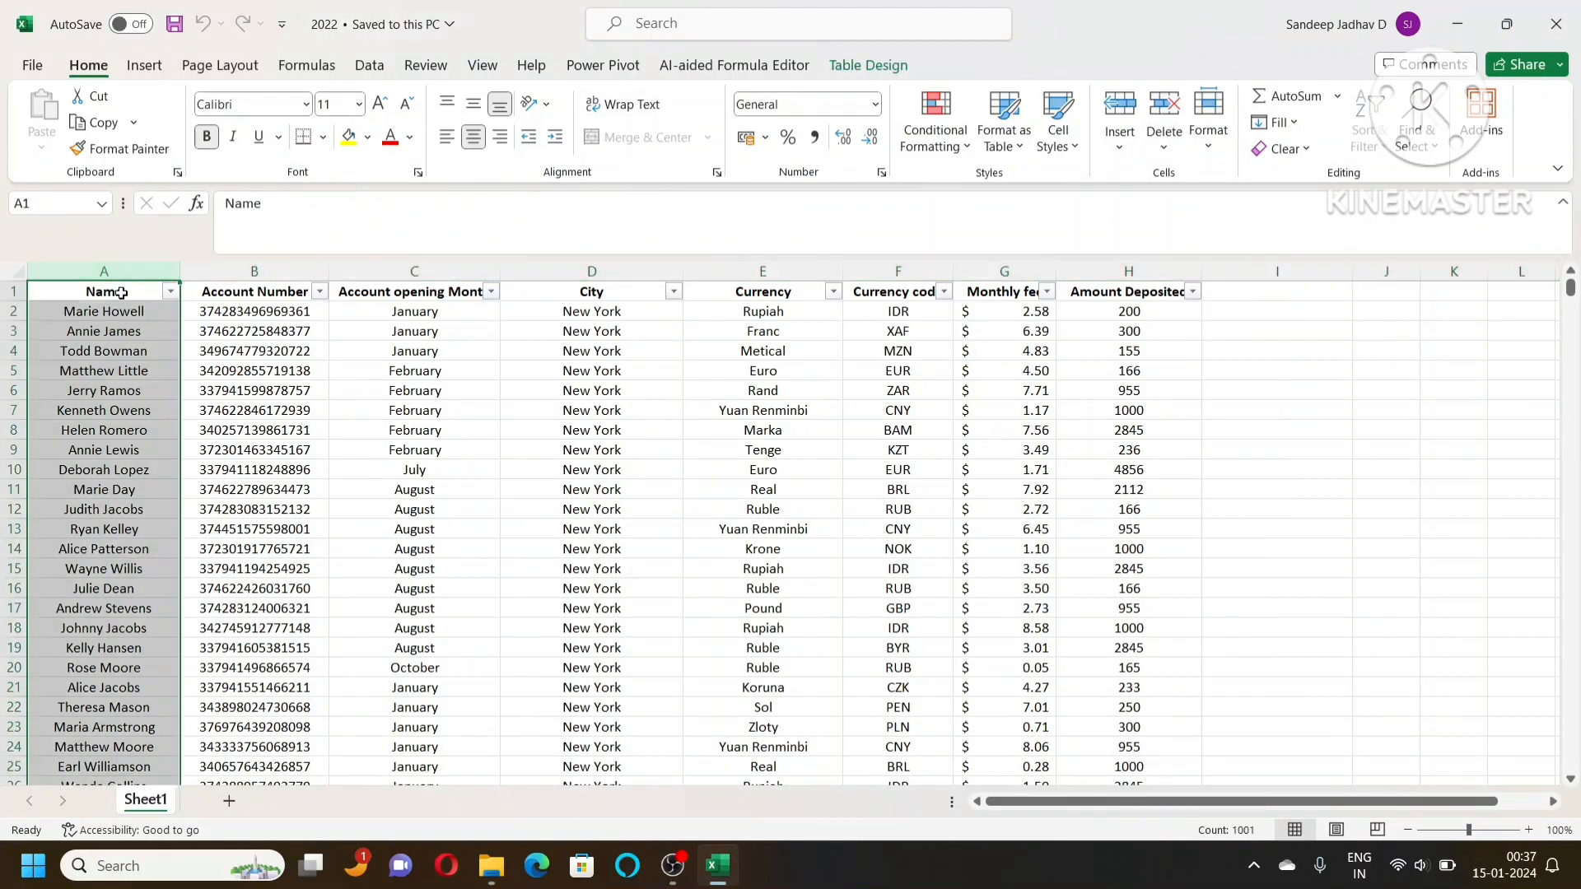
{"action": "left_click", "coordinate": [237, 271]}
{"action": "left_click", "coordinate": [437, 271]}
{"action": "left_click", "coordinate": [654, 271]}
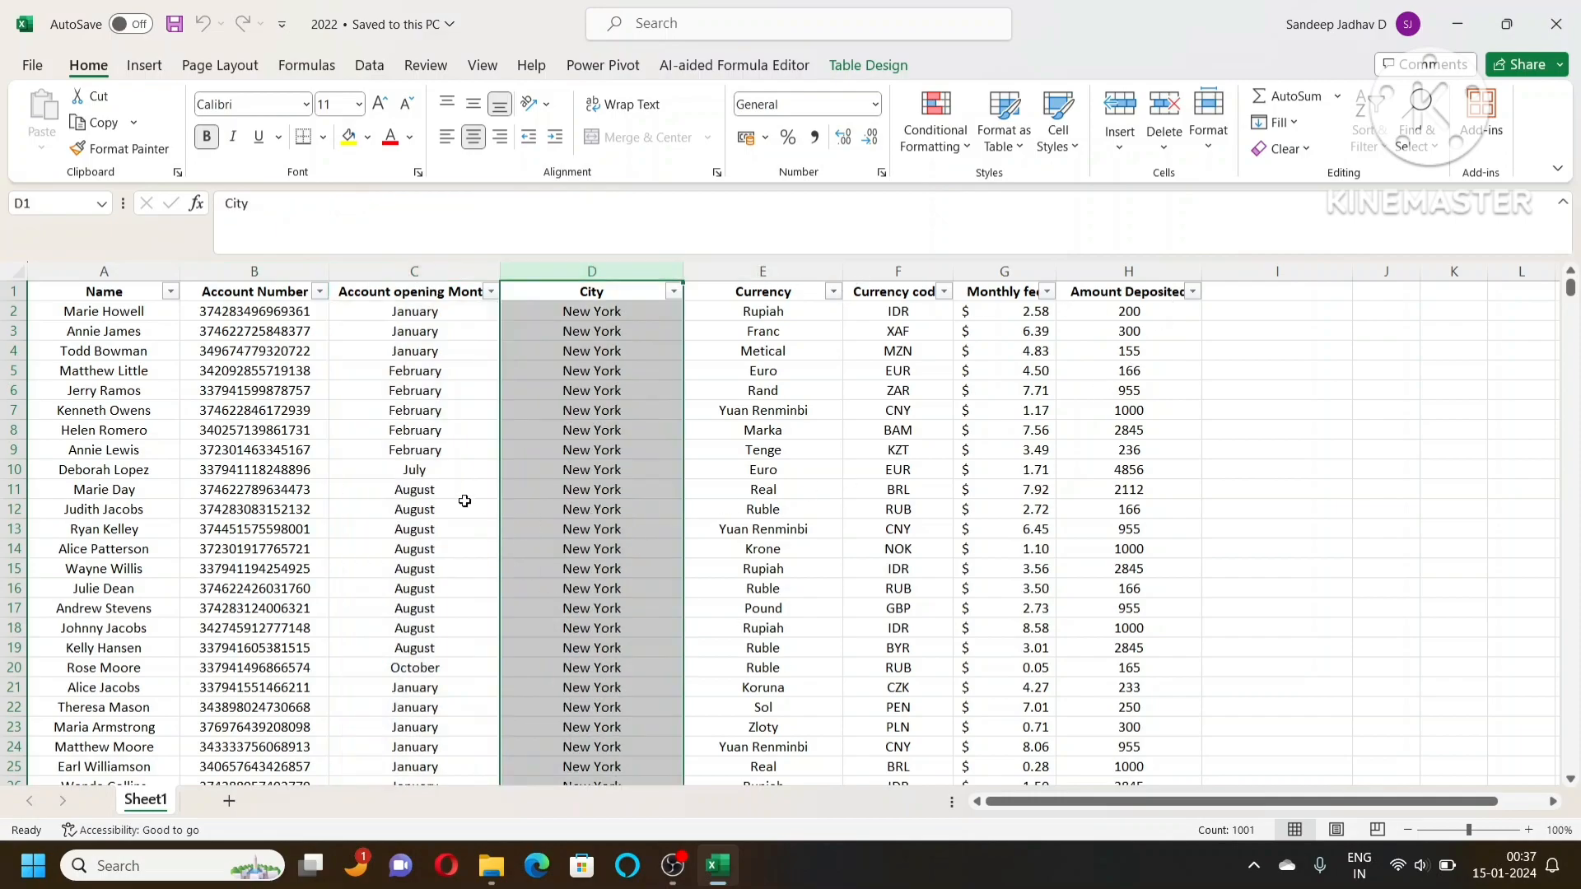
{"action": "left_click", "coordinate": [386, 405]}
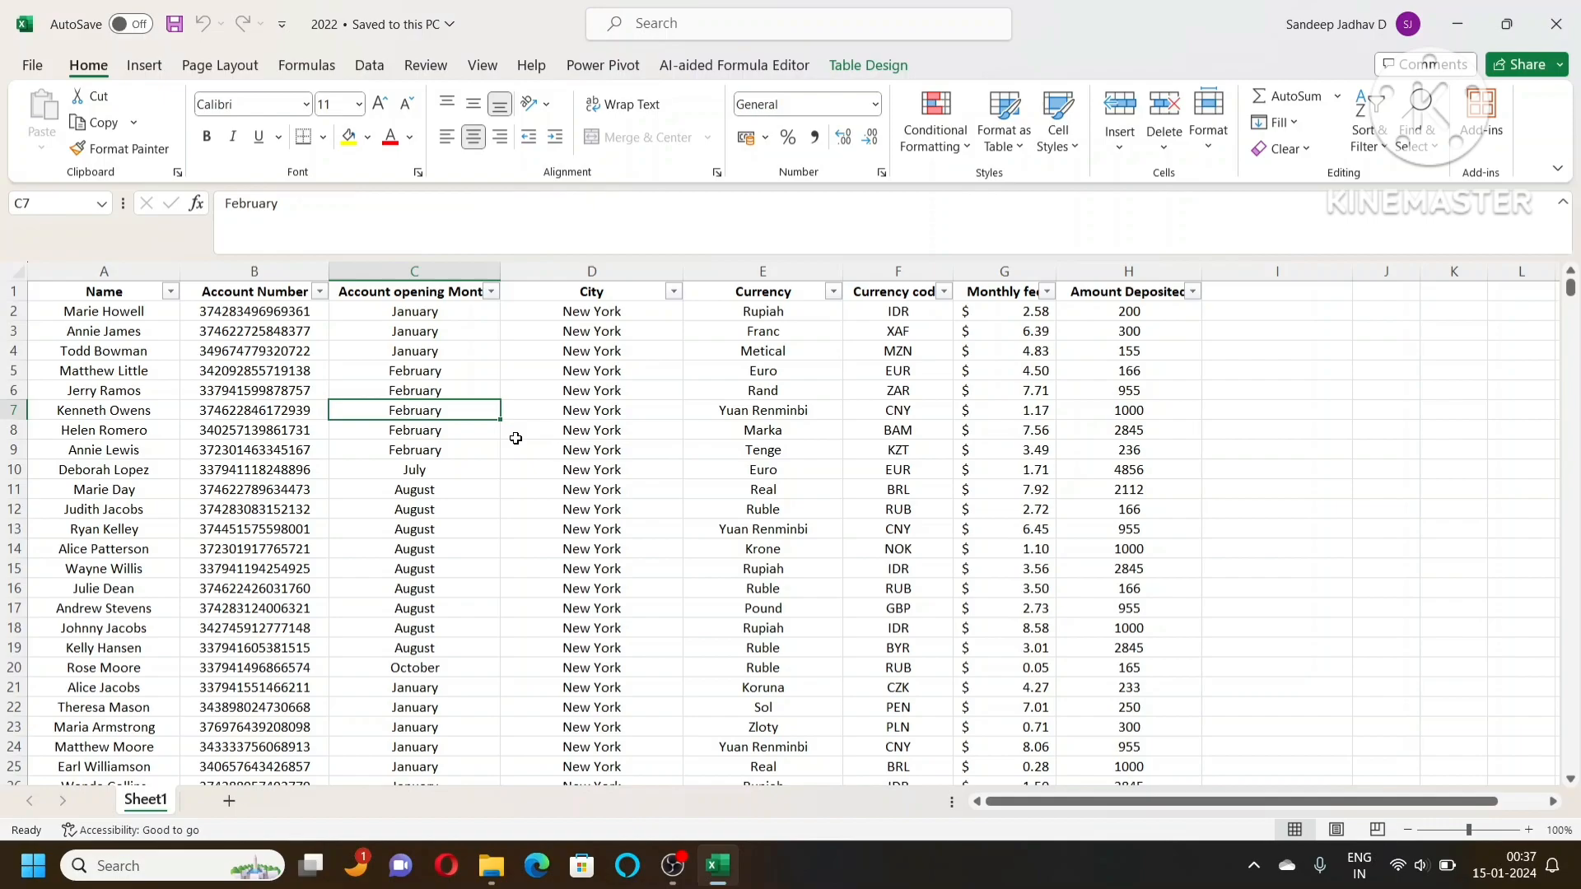
Step: Create a blank workbook and import the 2022 Excel workbook from the Power Query folder
{"action": "key", "text": "ctrl+n"}
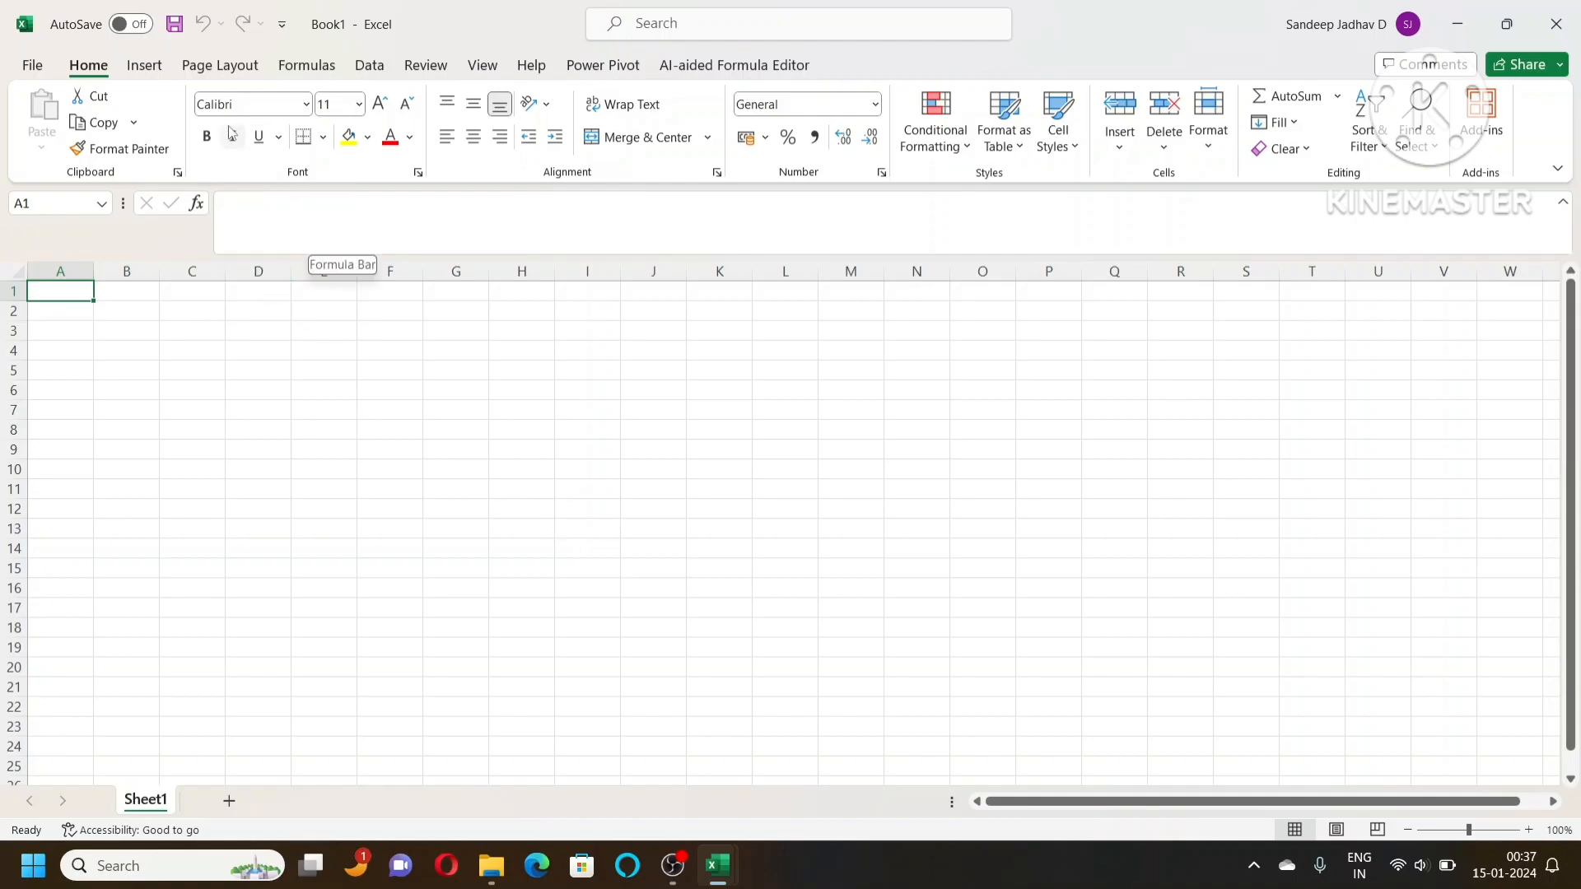
{"action": "left_click", "coordinate": [372, 69]}
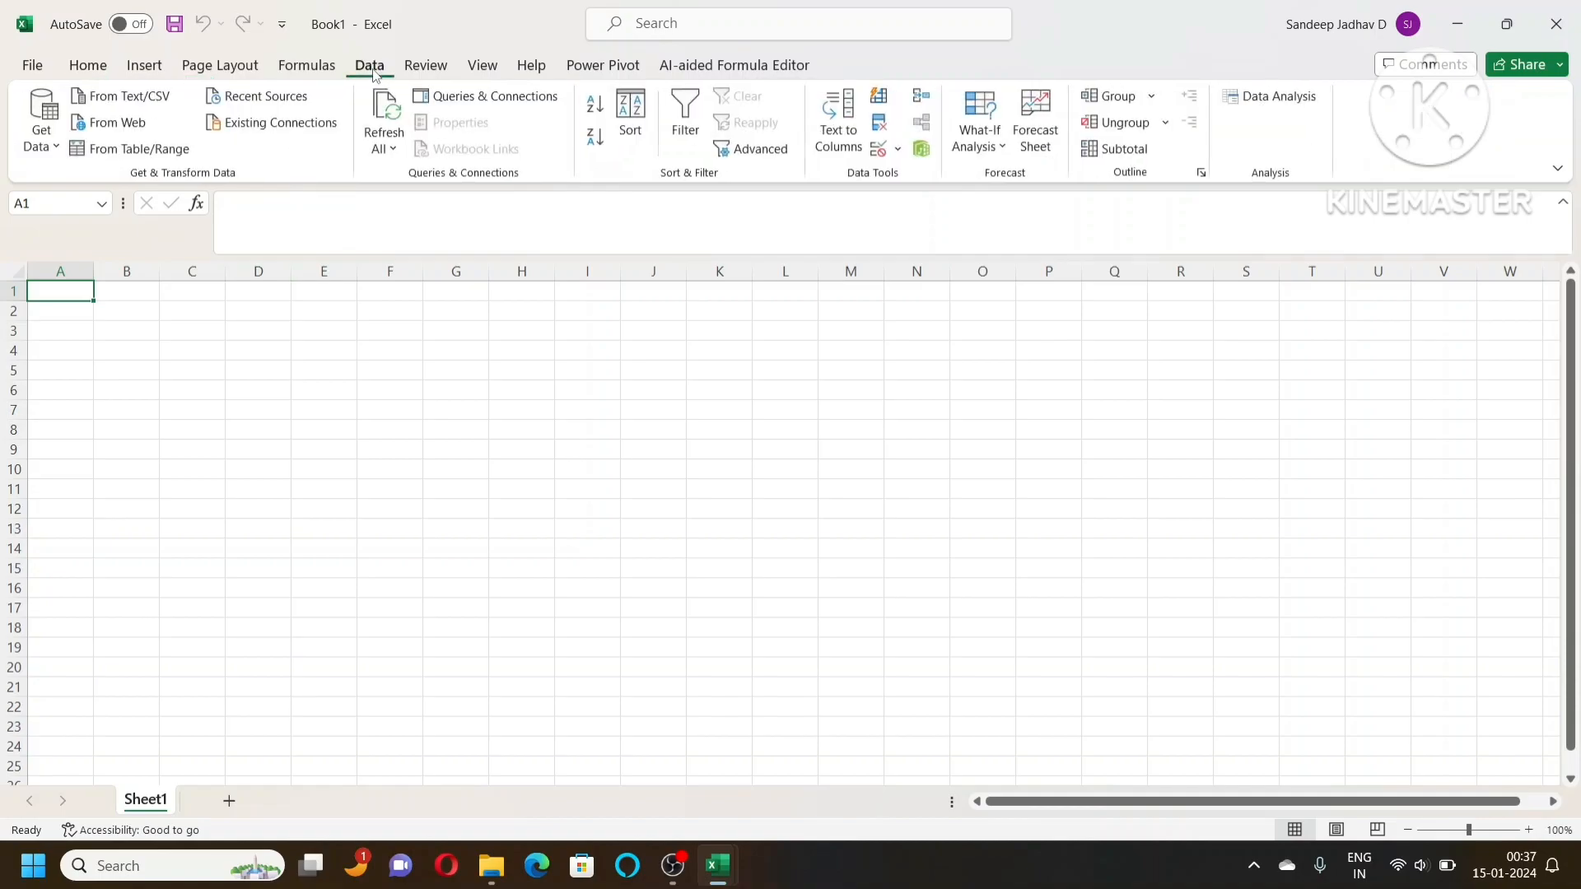
{"action": "left_click", "coordinate": [43, 145]}
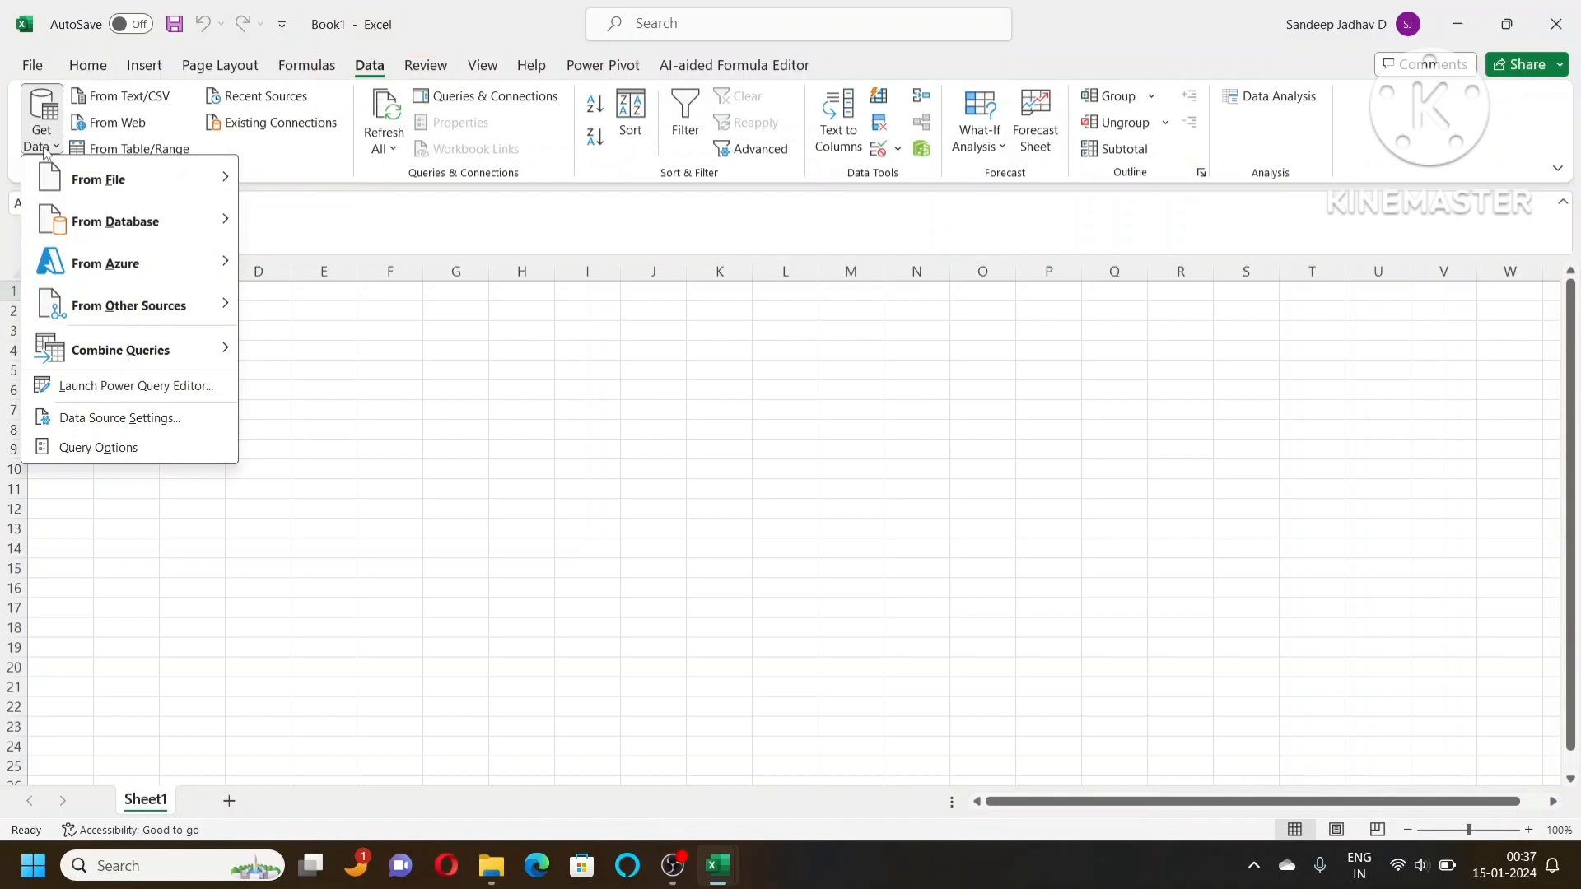
{"action": "mouse_move", "coordinate": [110, 195]}
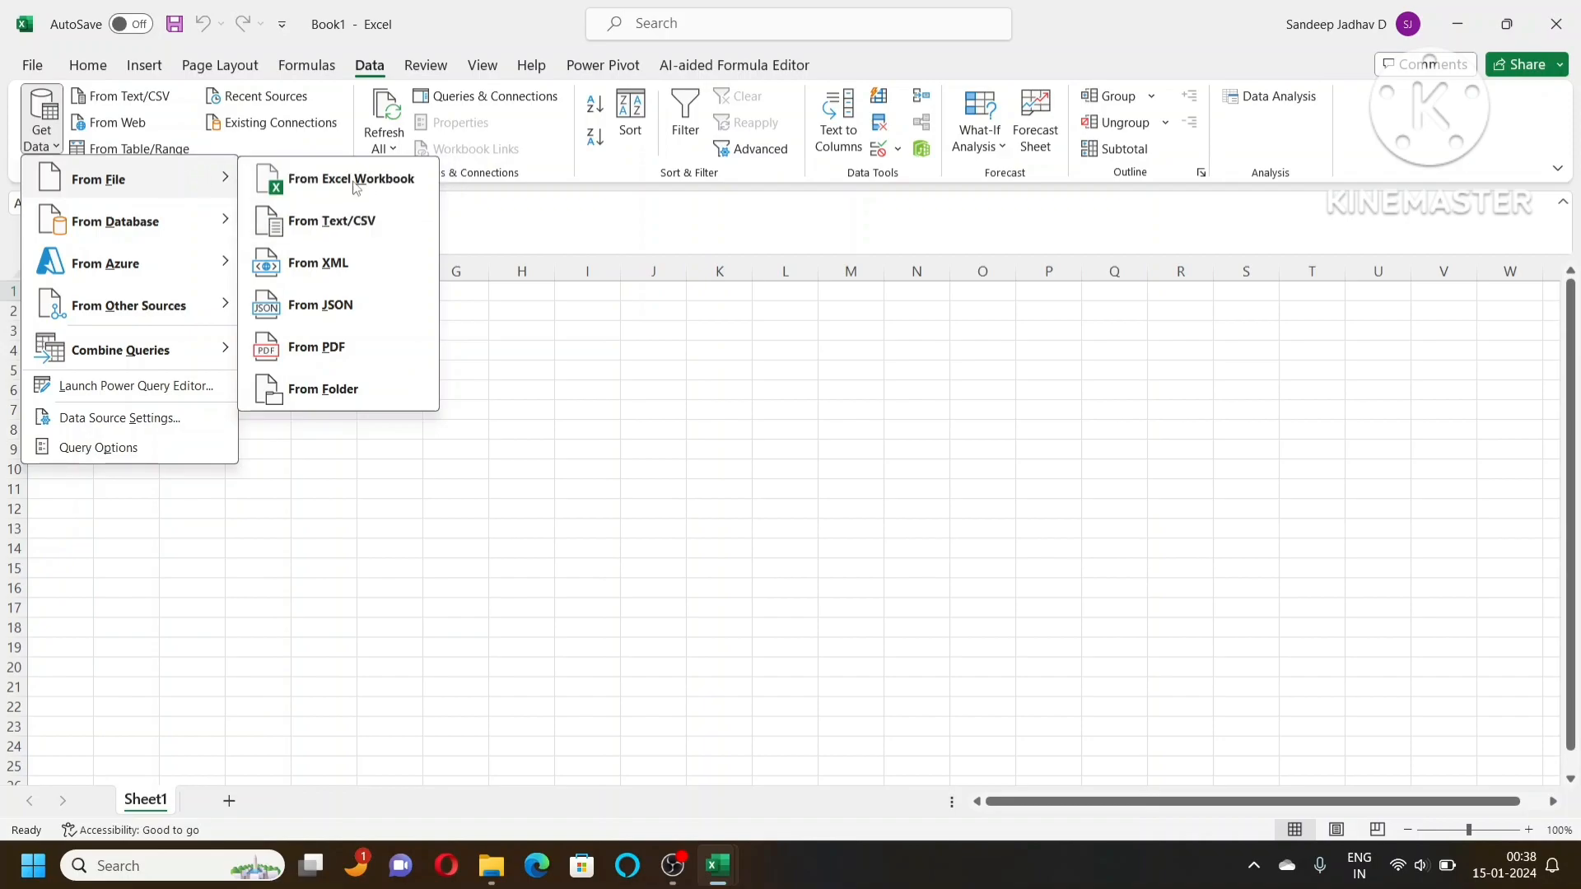
{"action": "left_click", "coordinate": [353, 183]}
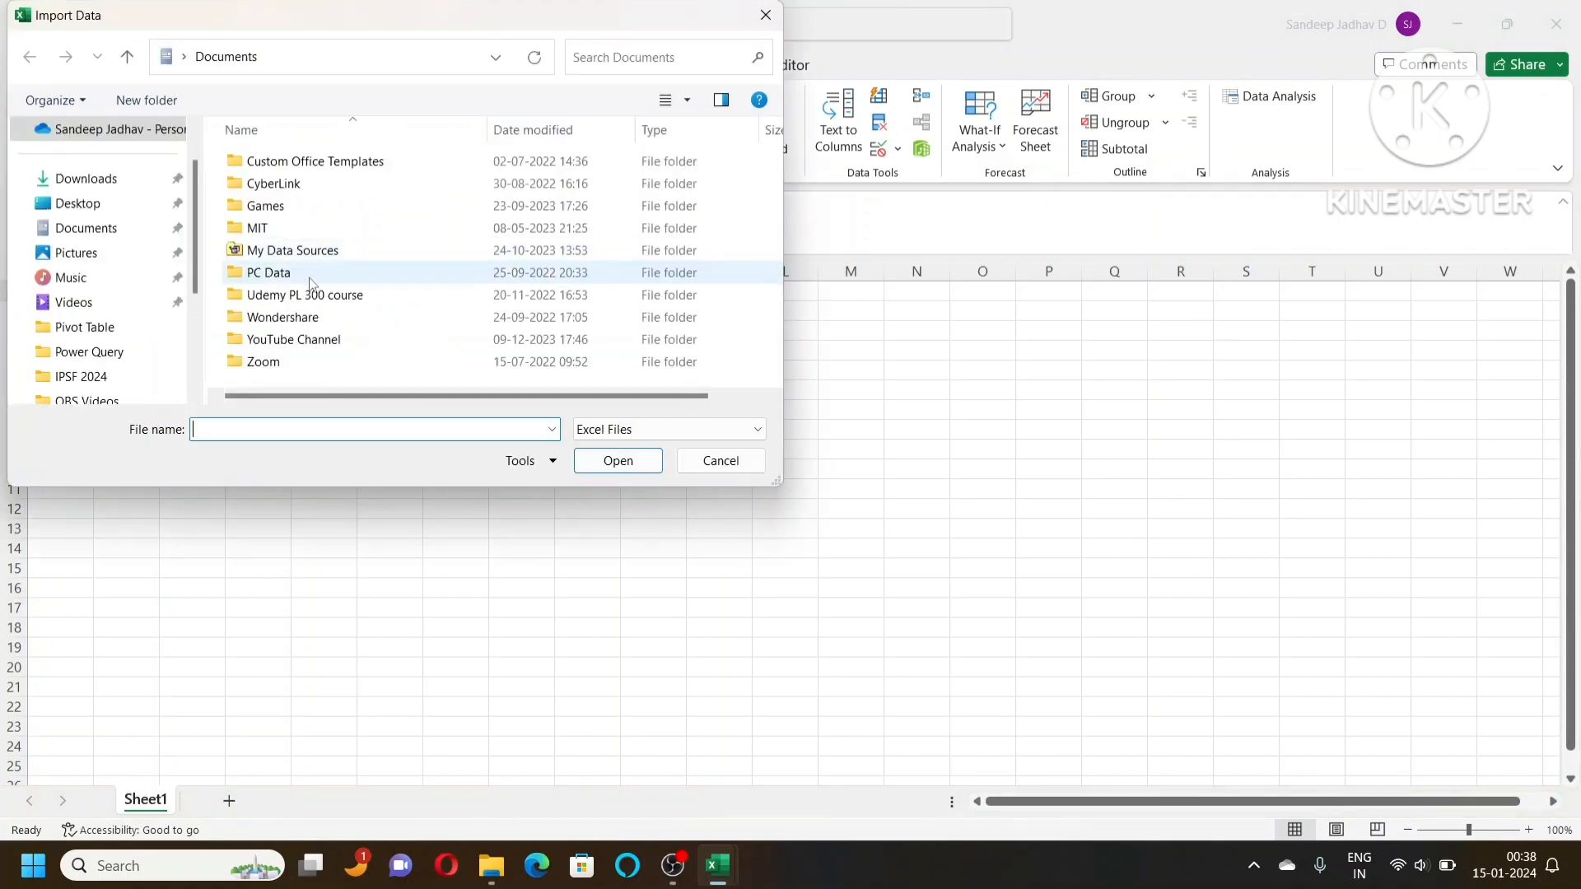
{"action": "left_click", "coordinate": [113, 352]}
{"action": "left_click", "coordinate": [259, 161]}
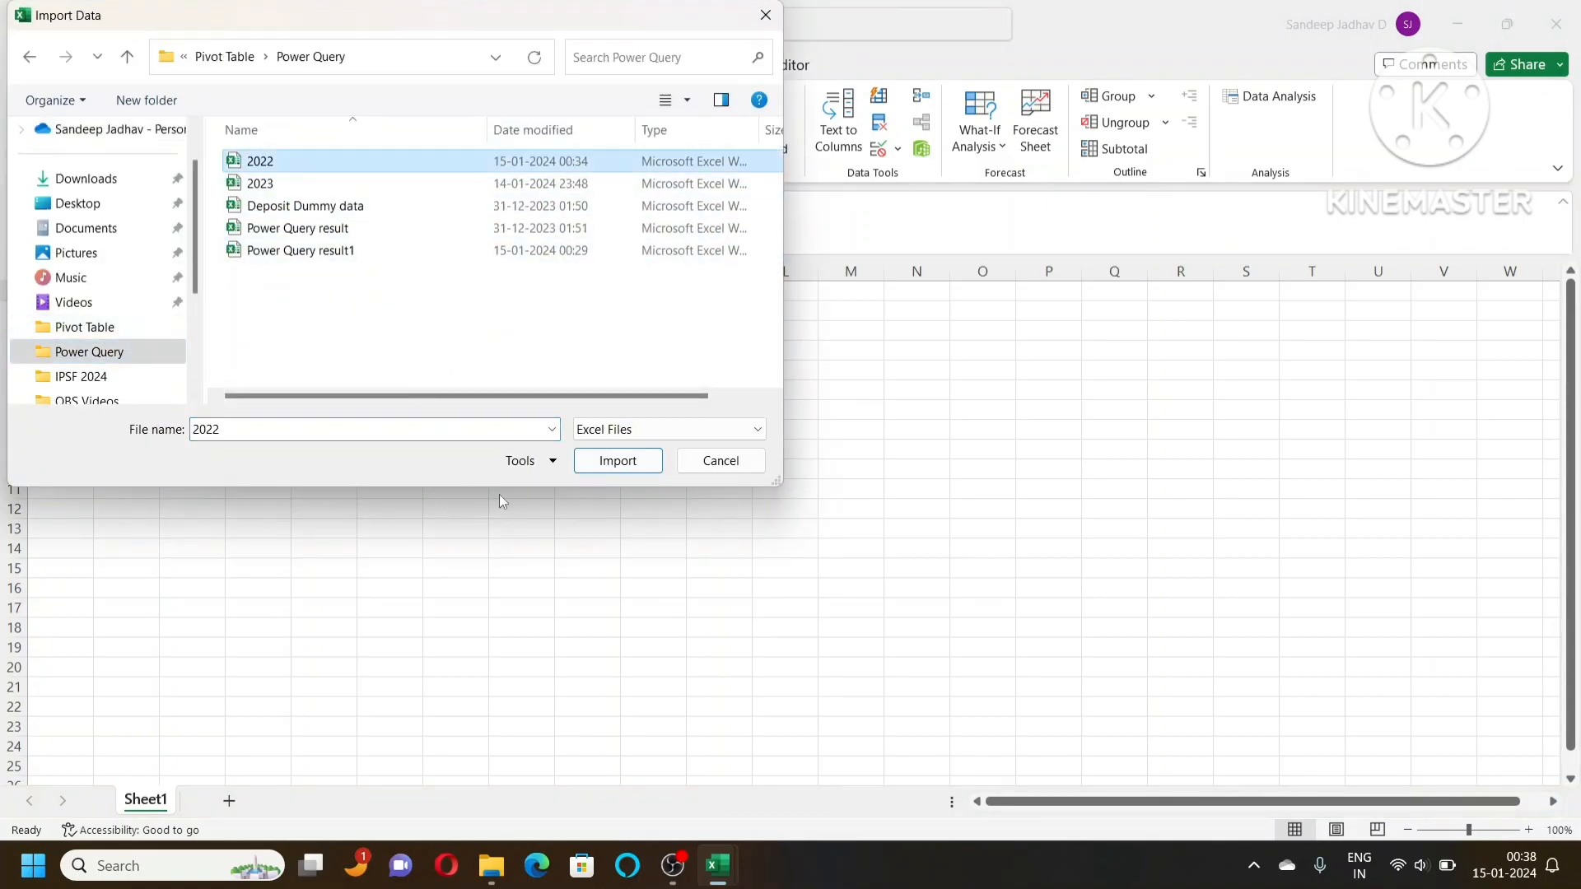
{"action": "left_click", "coordinate": [586, 461]}
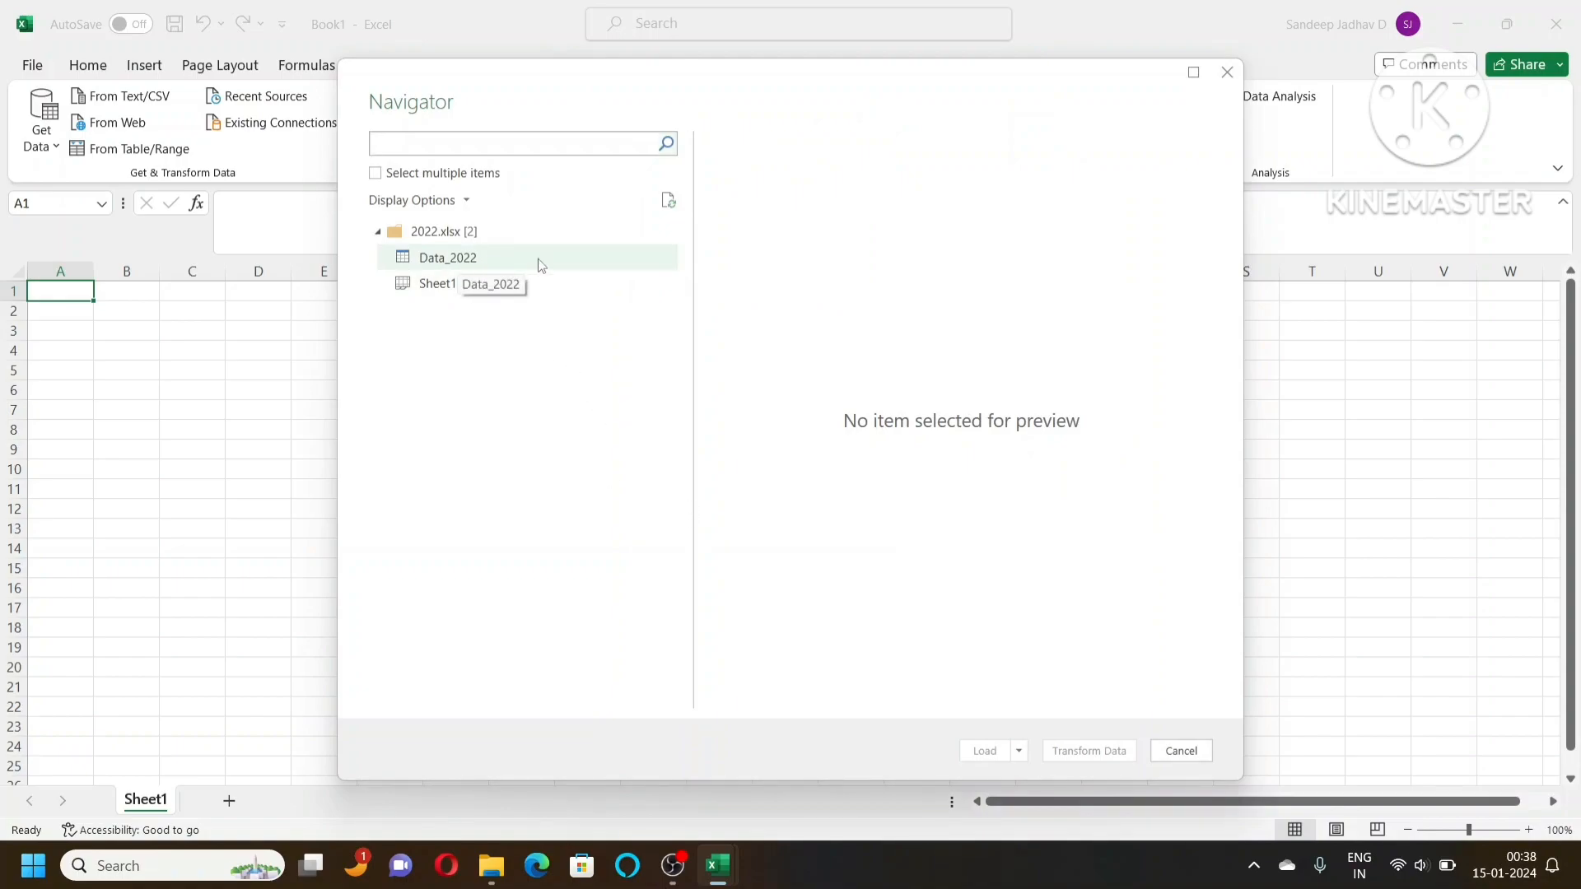
Step: Open the Data_2022 table for transformation in the Power Query Editor
{"action": "left_click", "coordinate": [492, 259]}
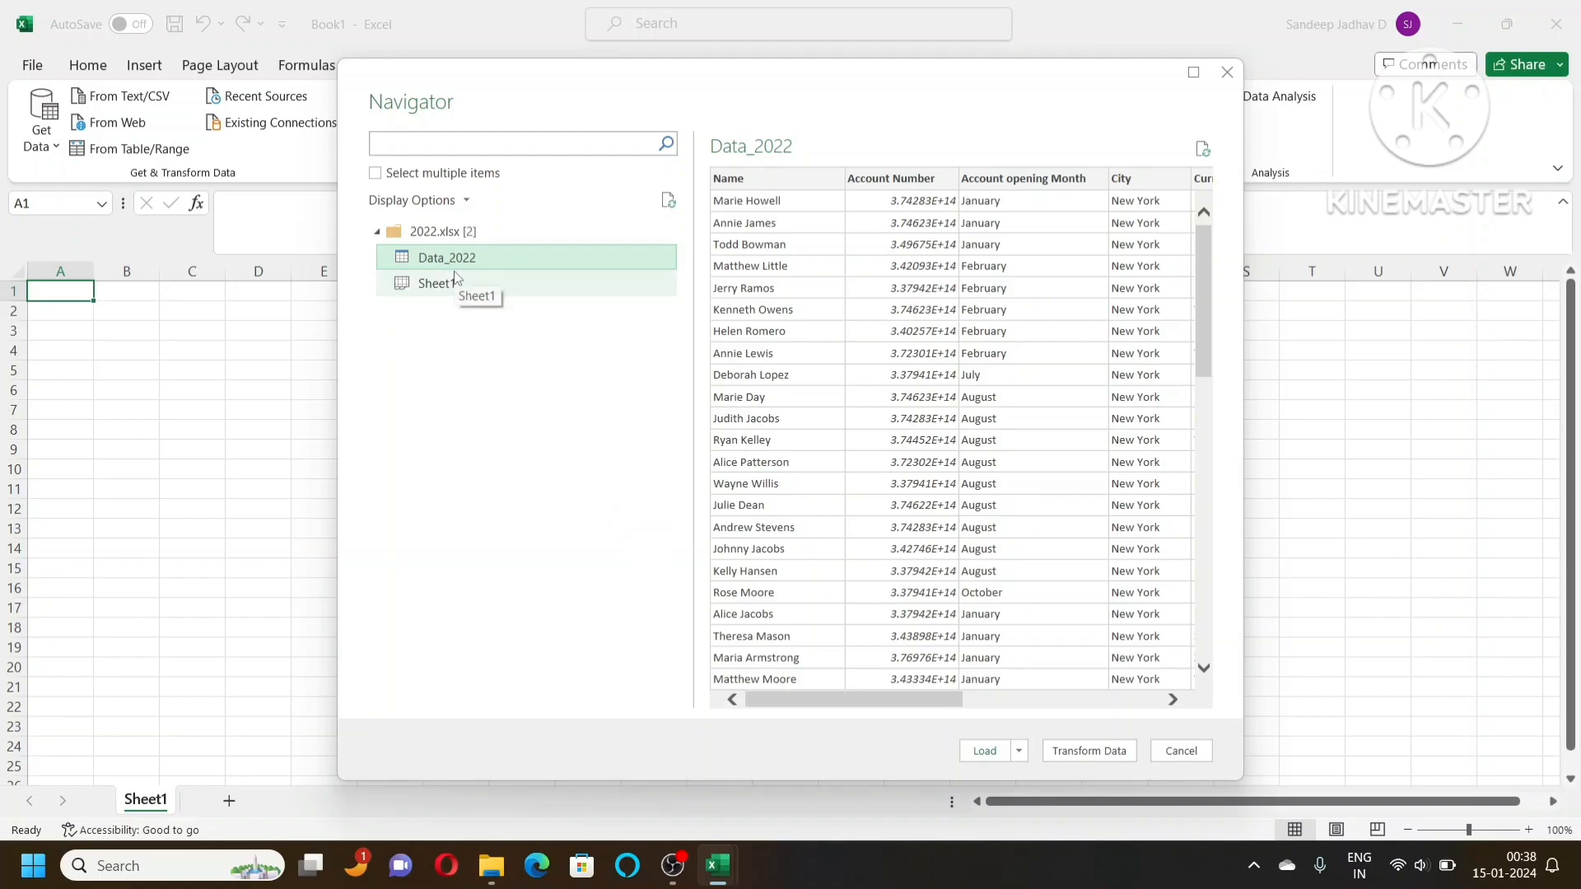
{"action": "left_click", "coordinate": [1082, 751]}
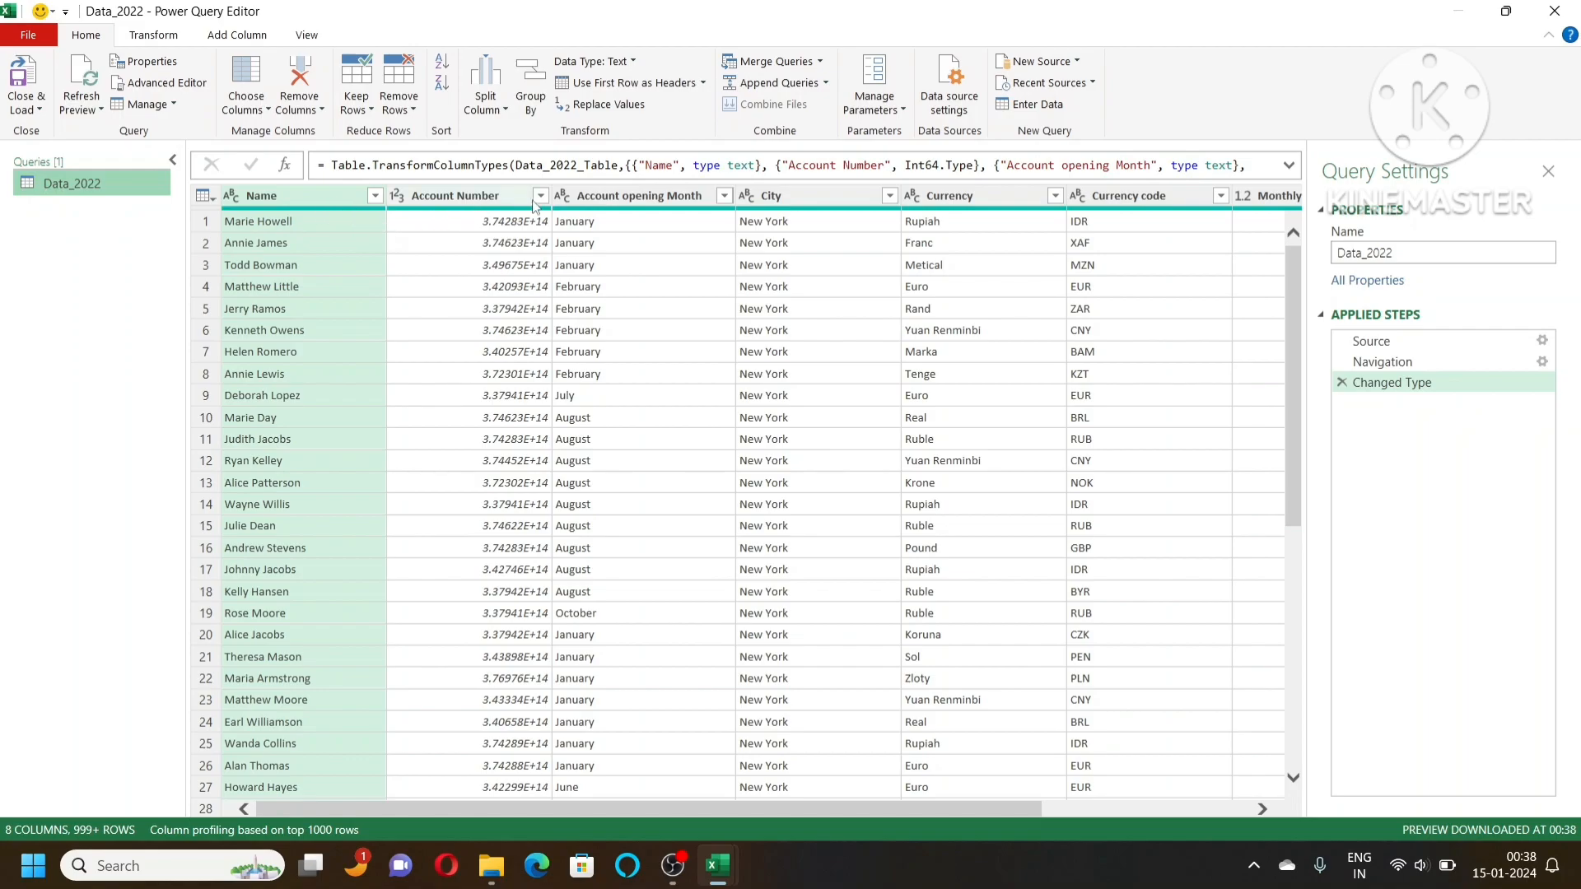
{"action": "left_click_drag", "start_coordinate": [933, 813], "coordinate": [846, 802]}
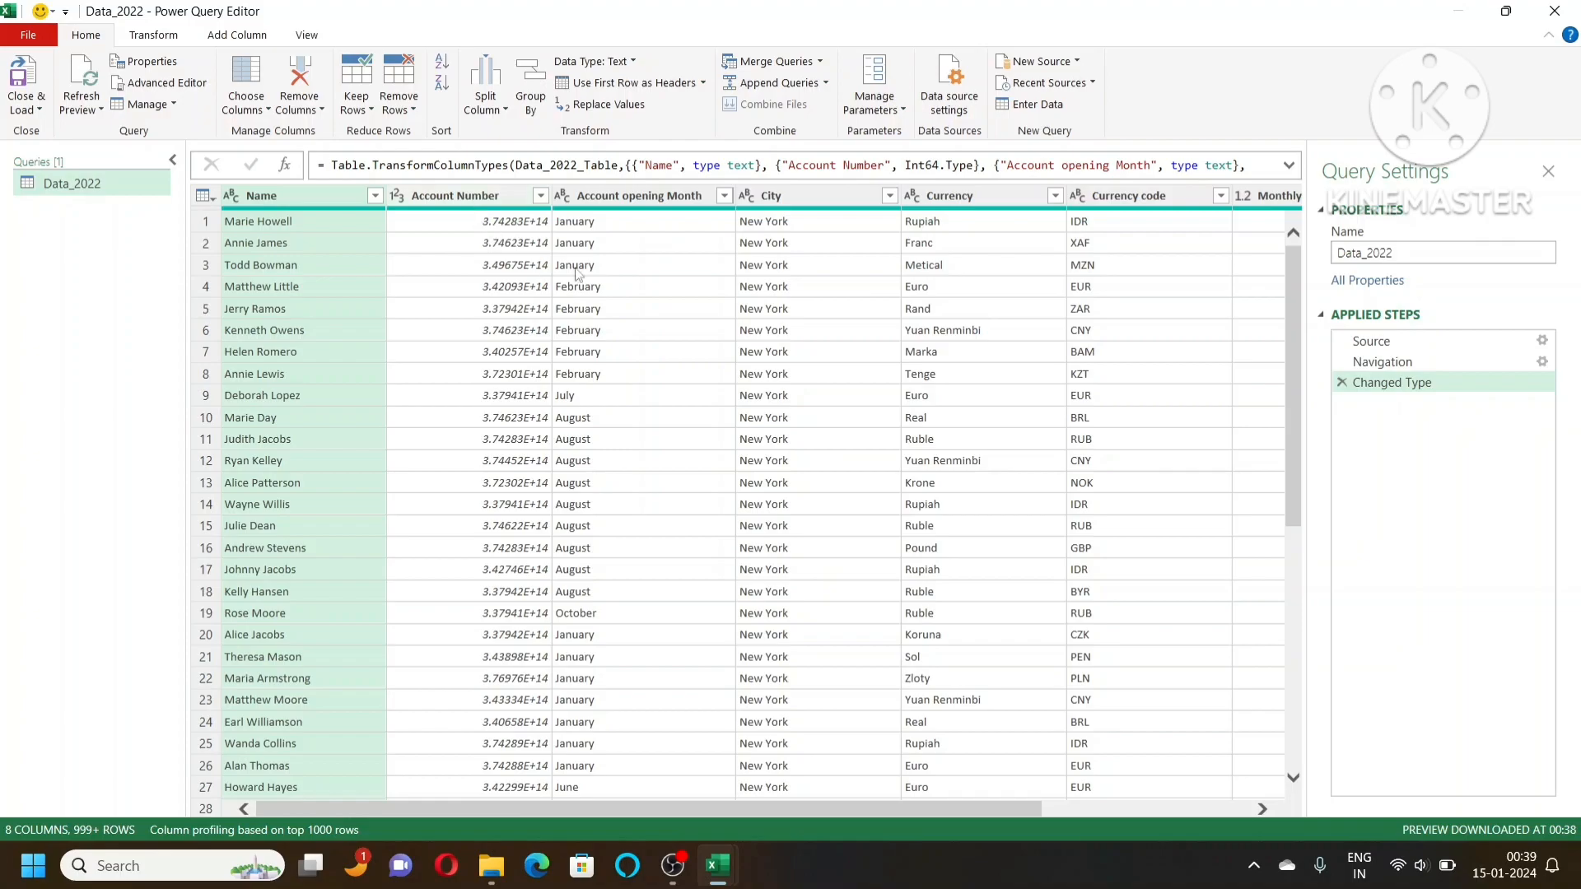
Step: Add a custom column named Year with the formula =2022 to the Data_2022 query
{"action": "left_click", "coordinate": [473, 200]}
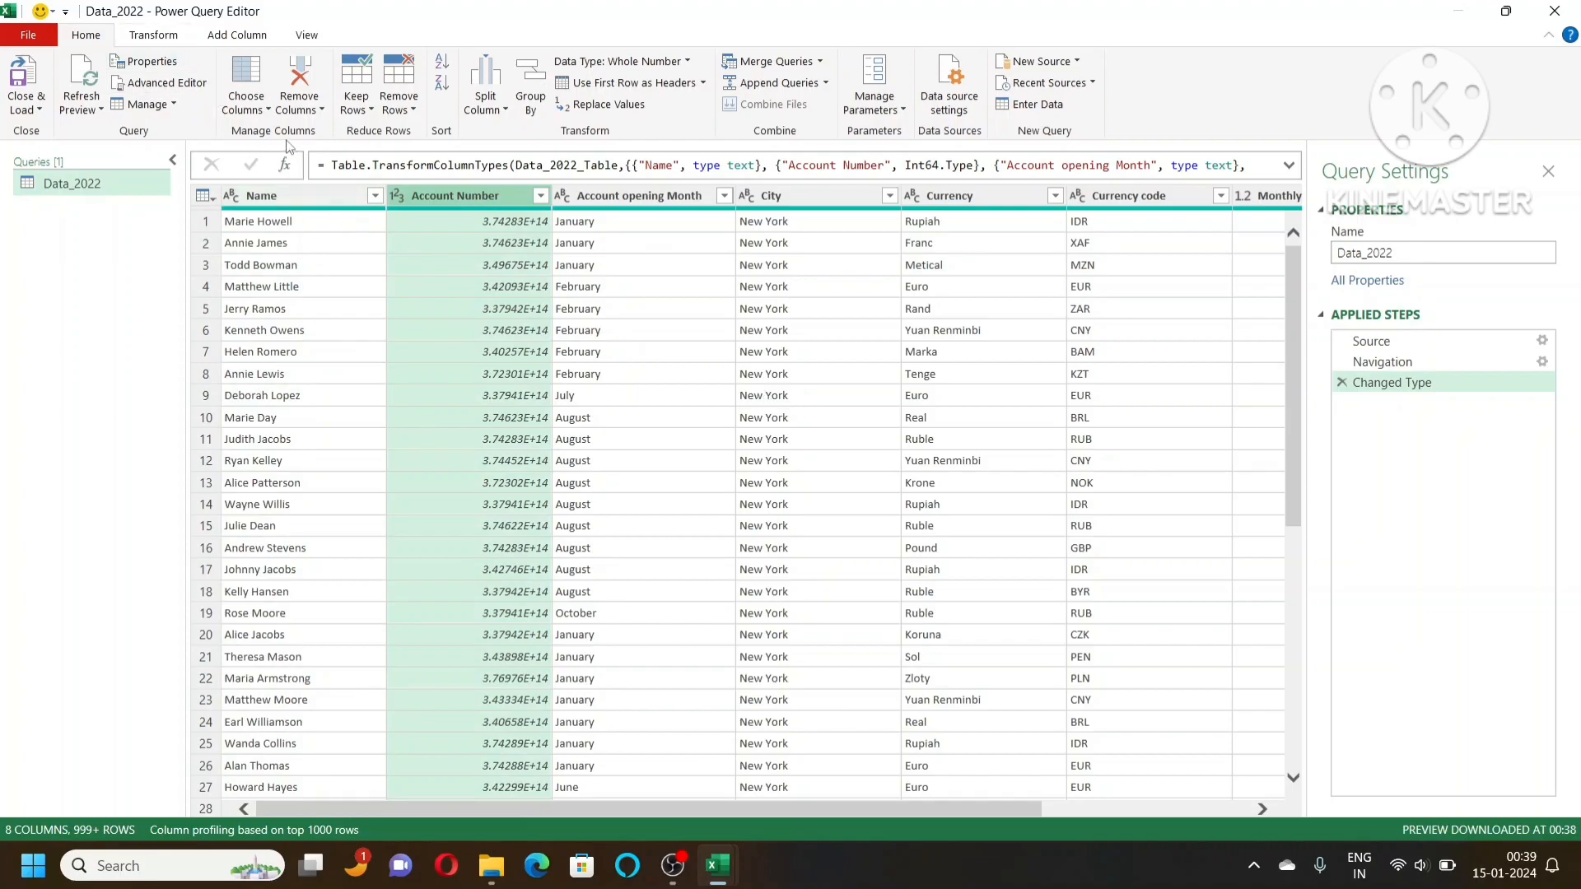
{"action": "left_click", "coordinate": [154, 41]}
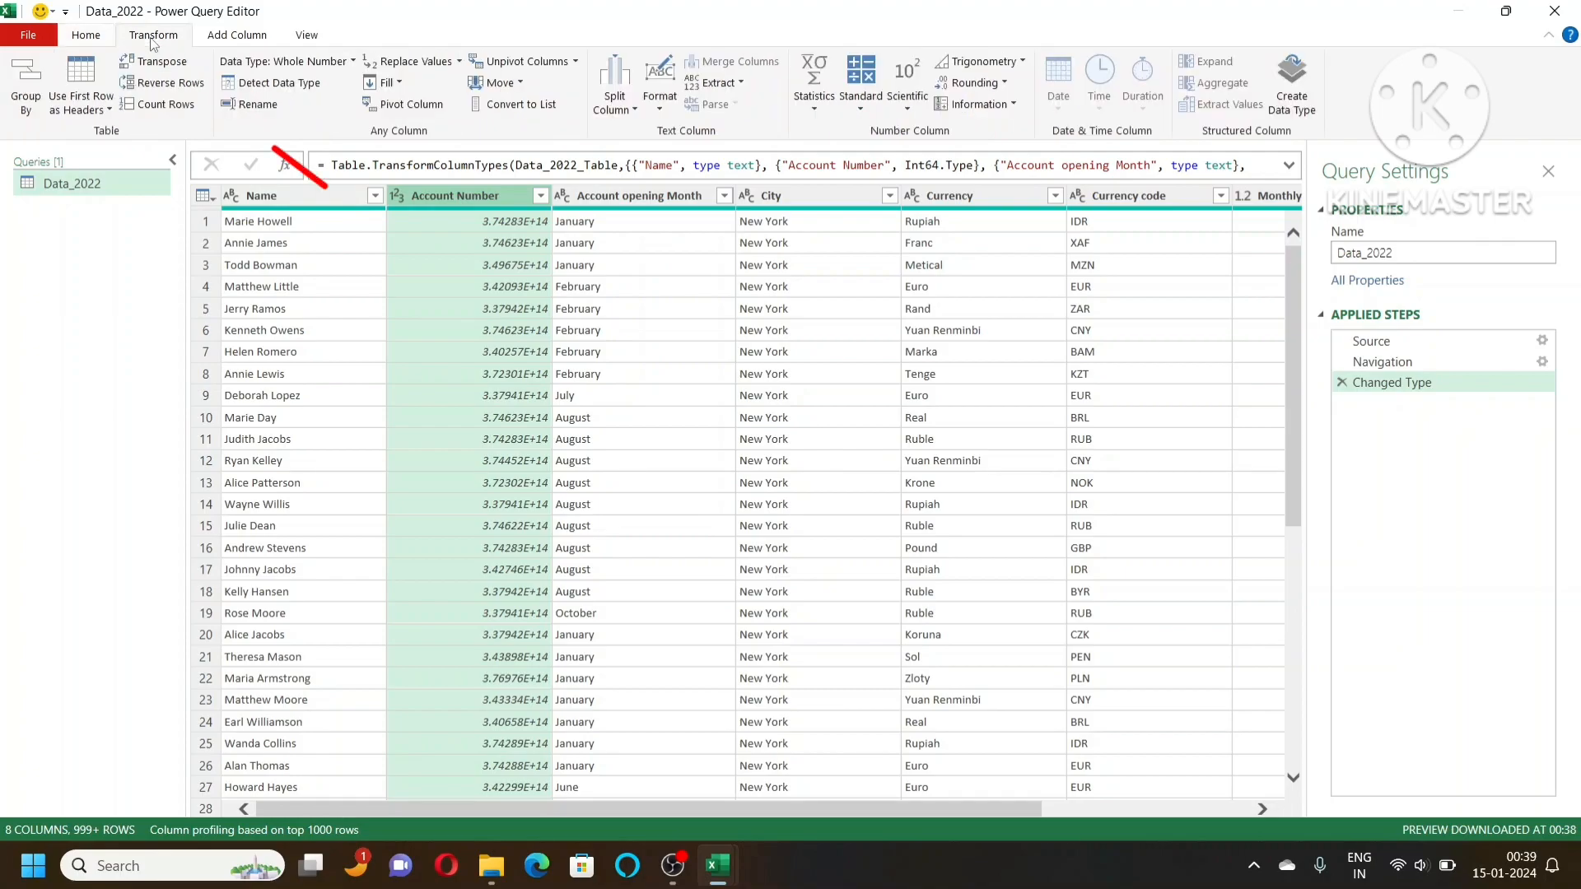
{"action": "left_click", "coordinate": [251, 40]}
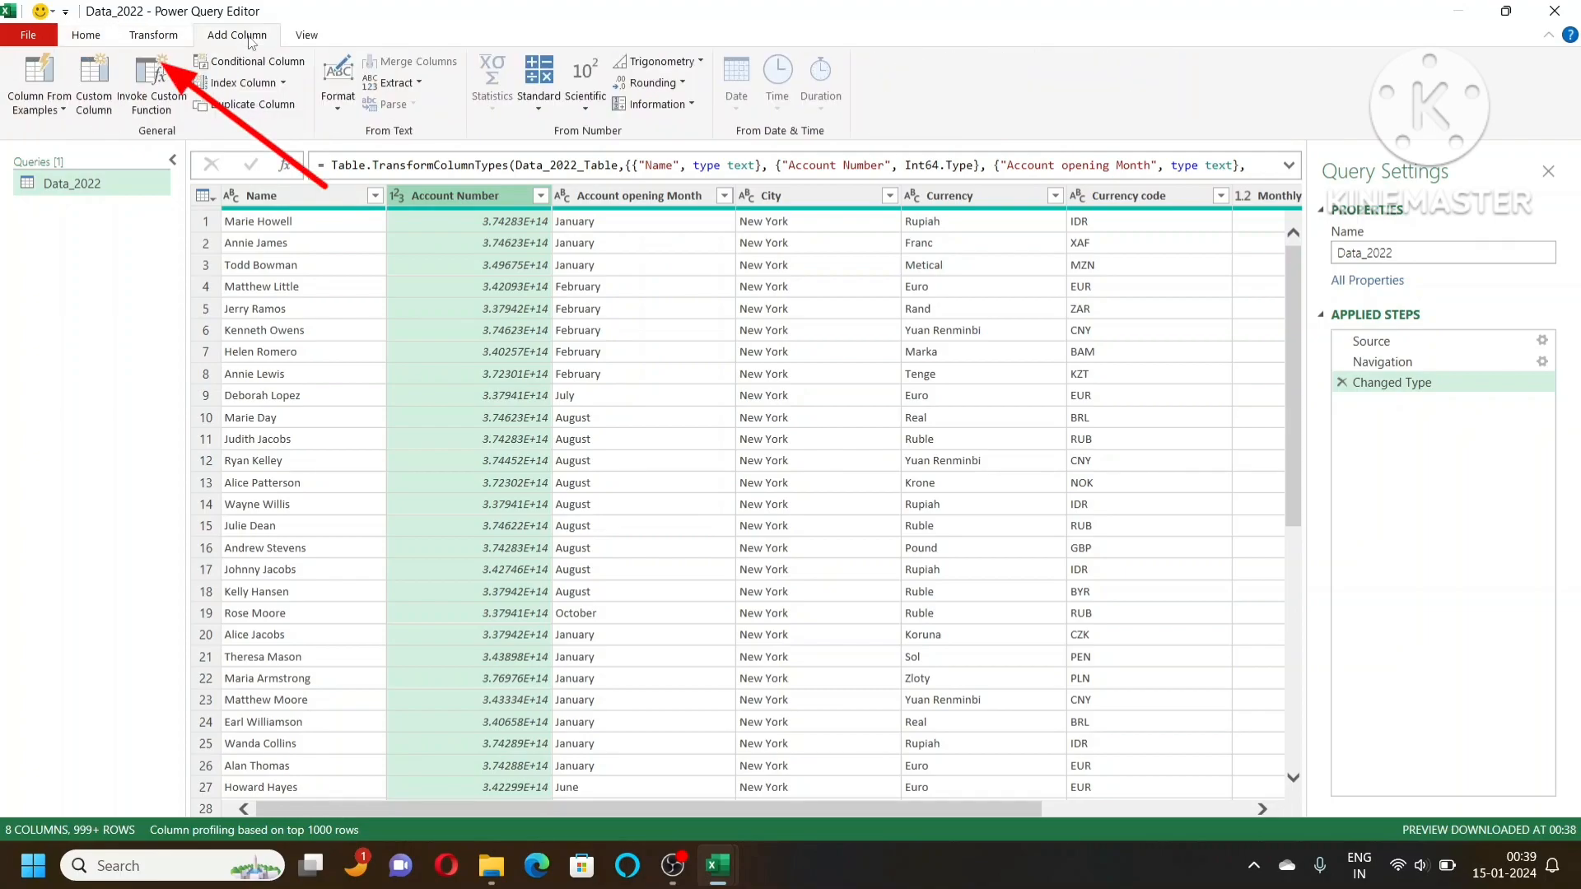
{"action": "left_click", "coordinate": [104, 102]}
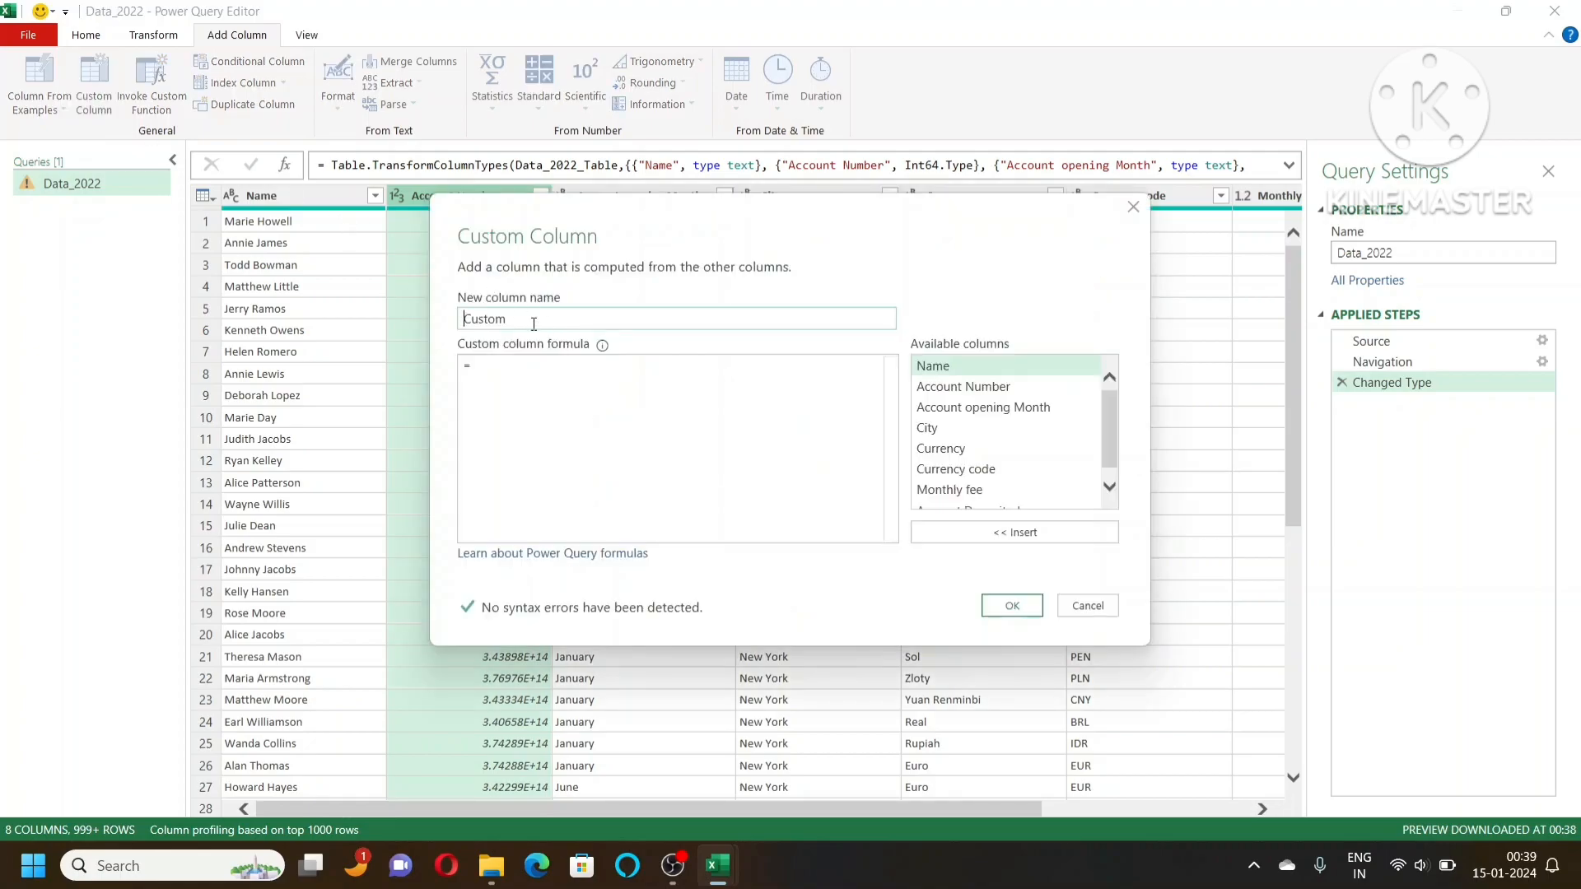
{"action": "type", "text": "Year"}
{"action": "left_click", "coordinate": [511, 368]}
{"action": "type", "text": "2022"}
{"action": "left_click", "coordinate": [1011, 605]}
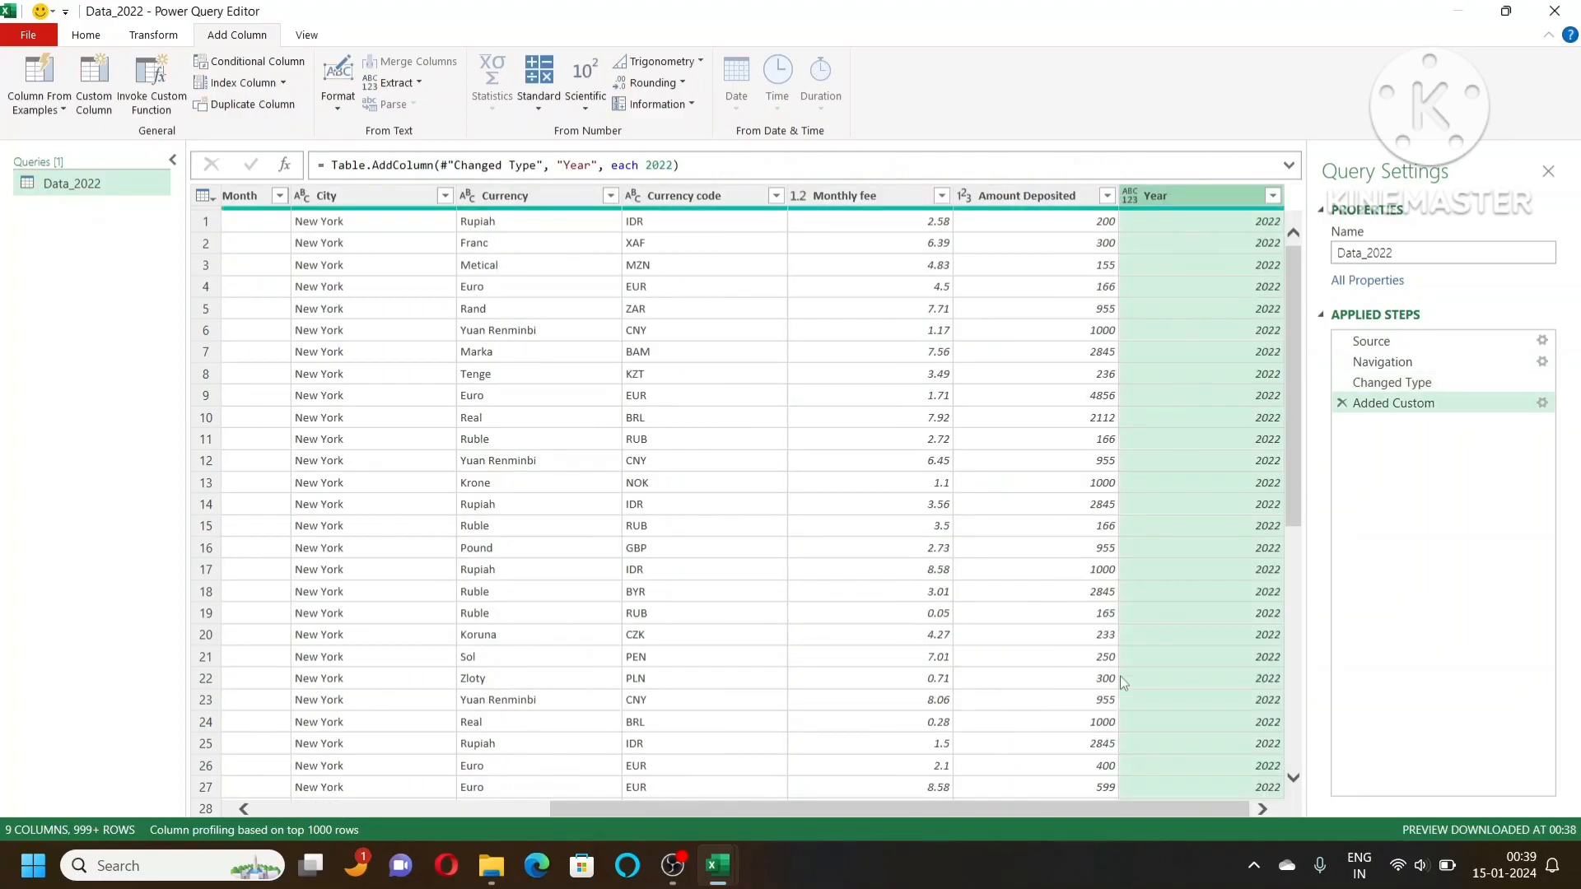
Step: Move the Year column of Data_2022 between the Name and Account Number columns
{"action": "left_click_drag", "start_coordinate": [1198, 199], "coordinate": [429, 226]}
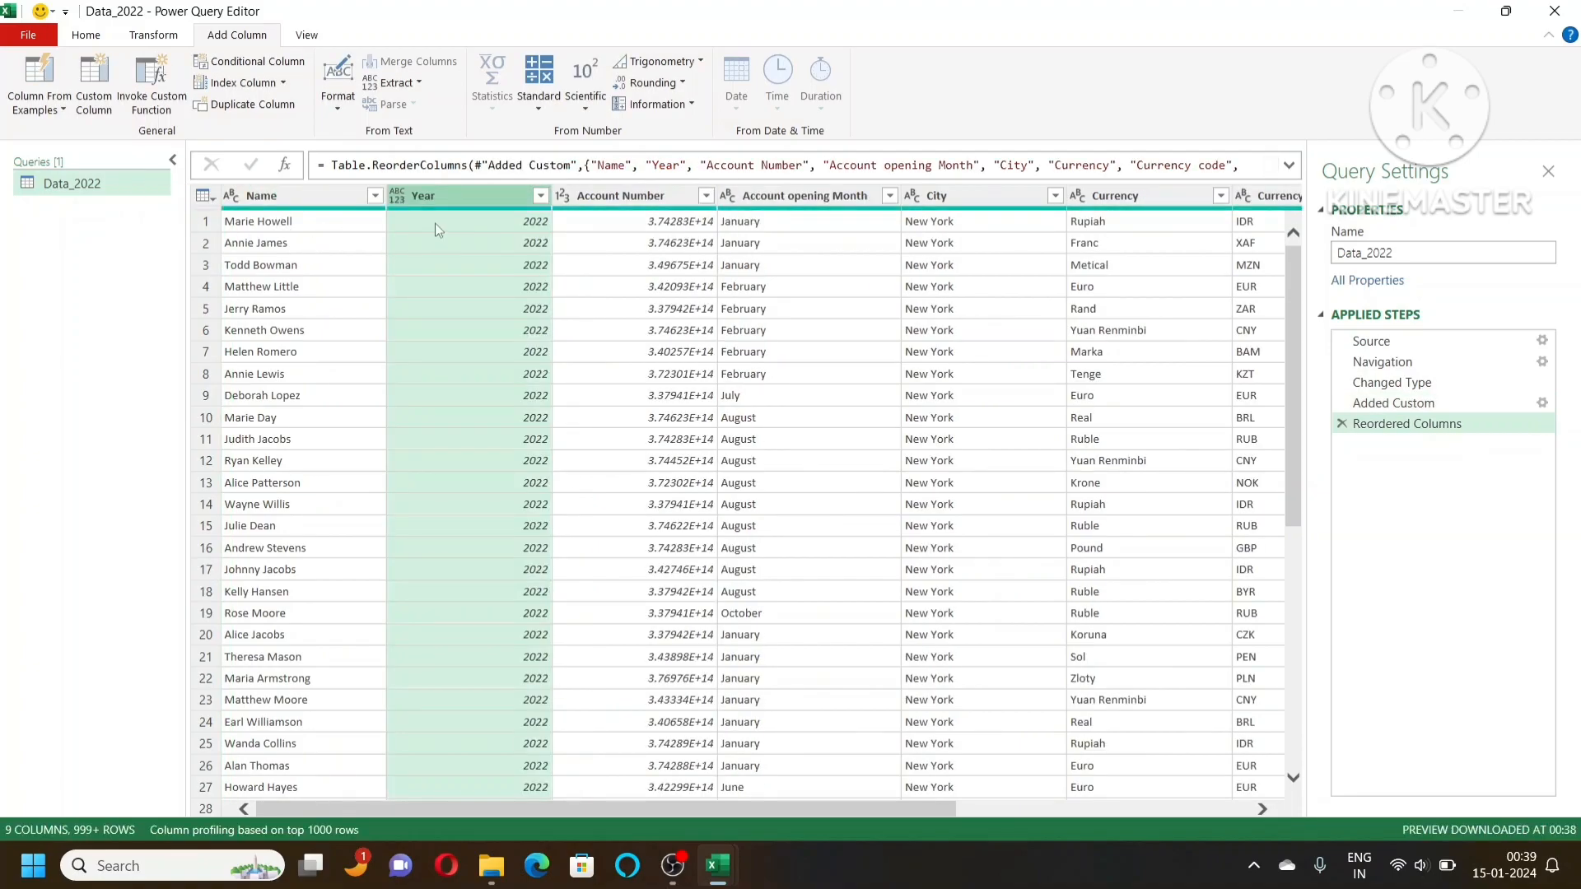
{"action": "left_click", "coordinate": [540, 195]}
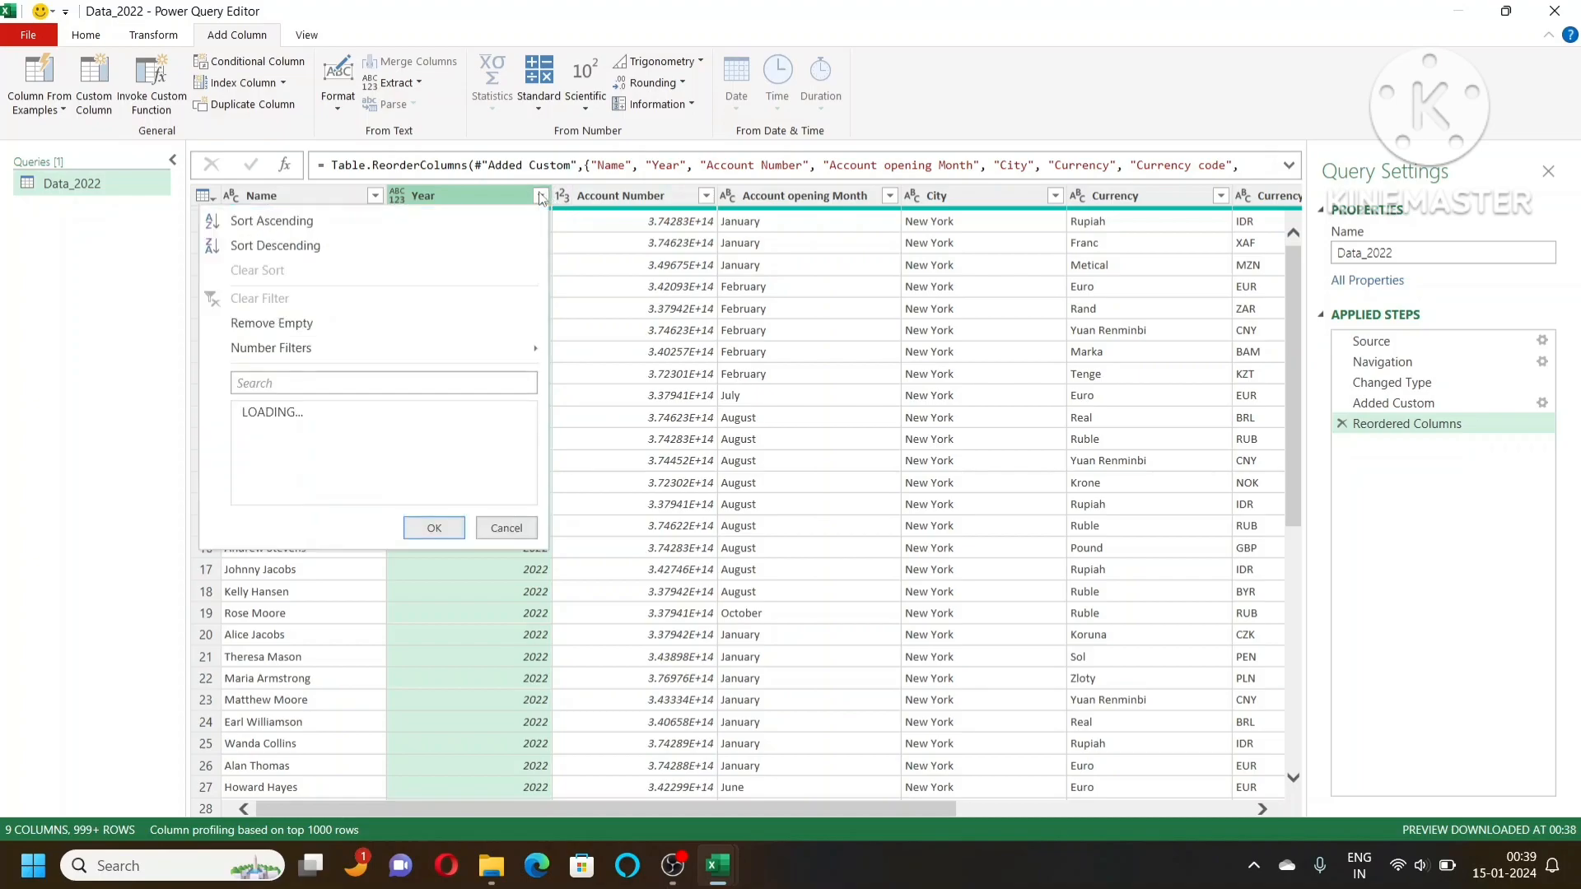
{"action": "left_click", "coordinate": [656, 374]}
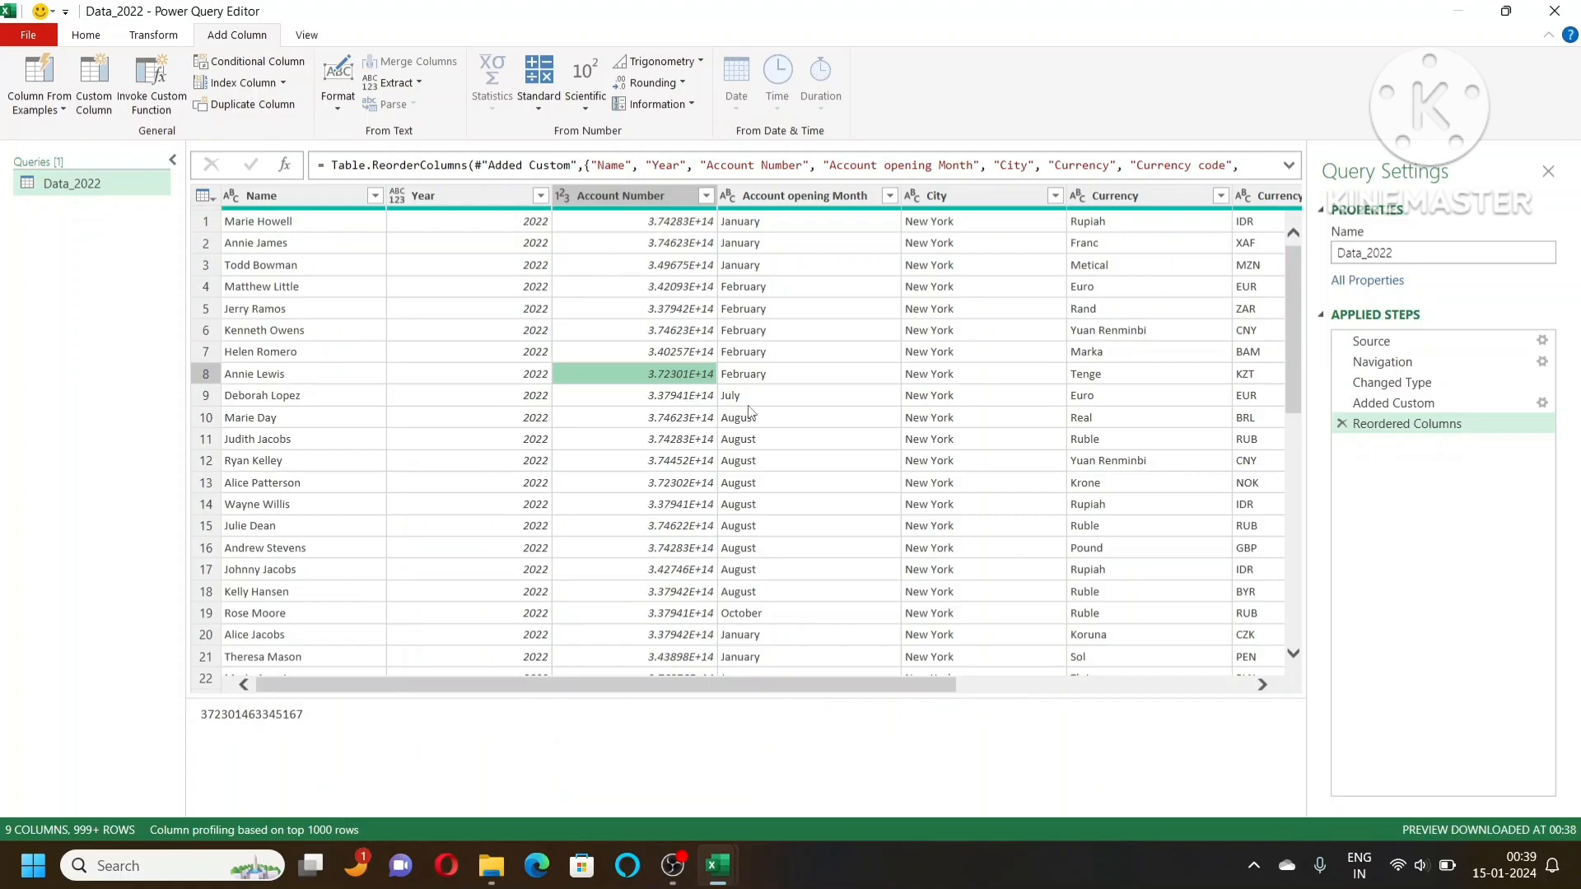
Step: Close the editor and load the Data_2022 query to the workbook as Only Create Connection
{"action": "left_click", "coordinate": [85, 35]}
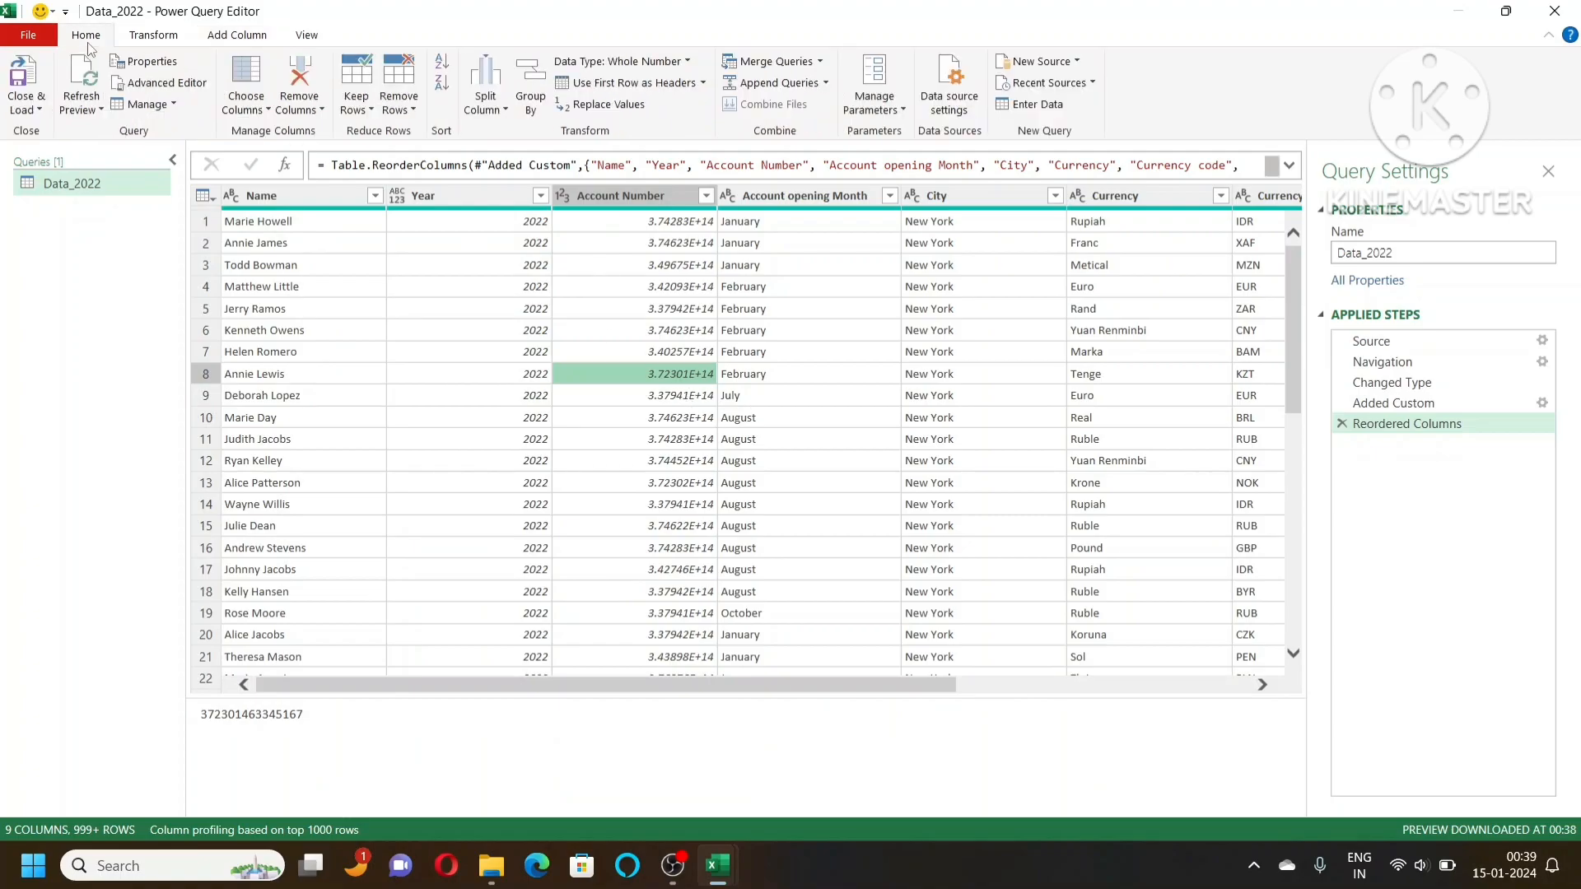
{"action": "left_click", "coordinate": [232, 36]}
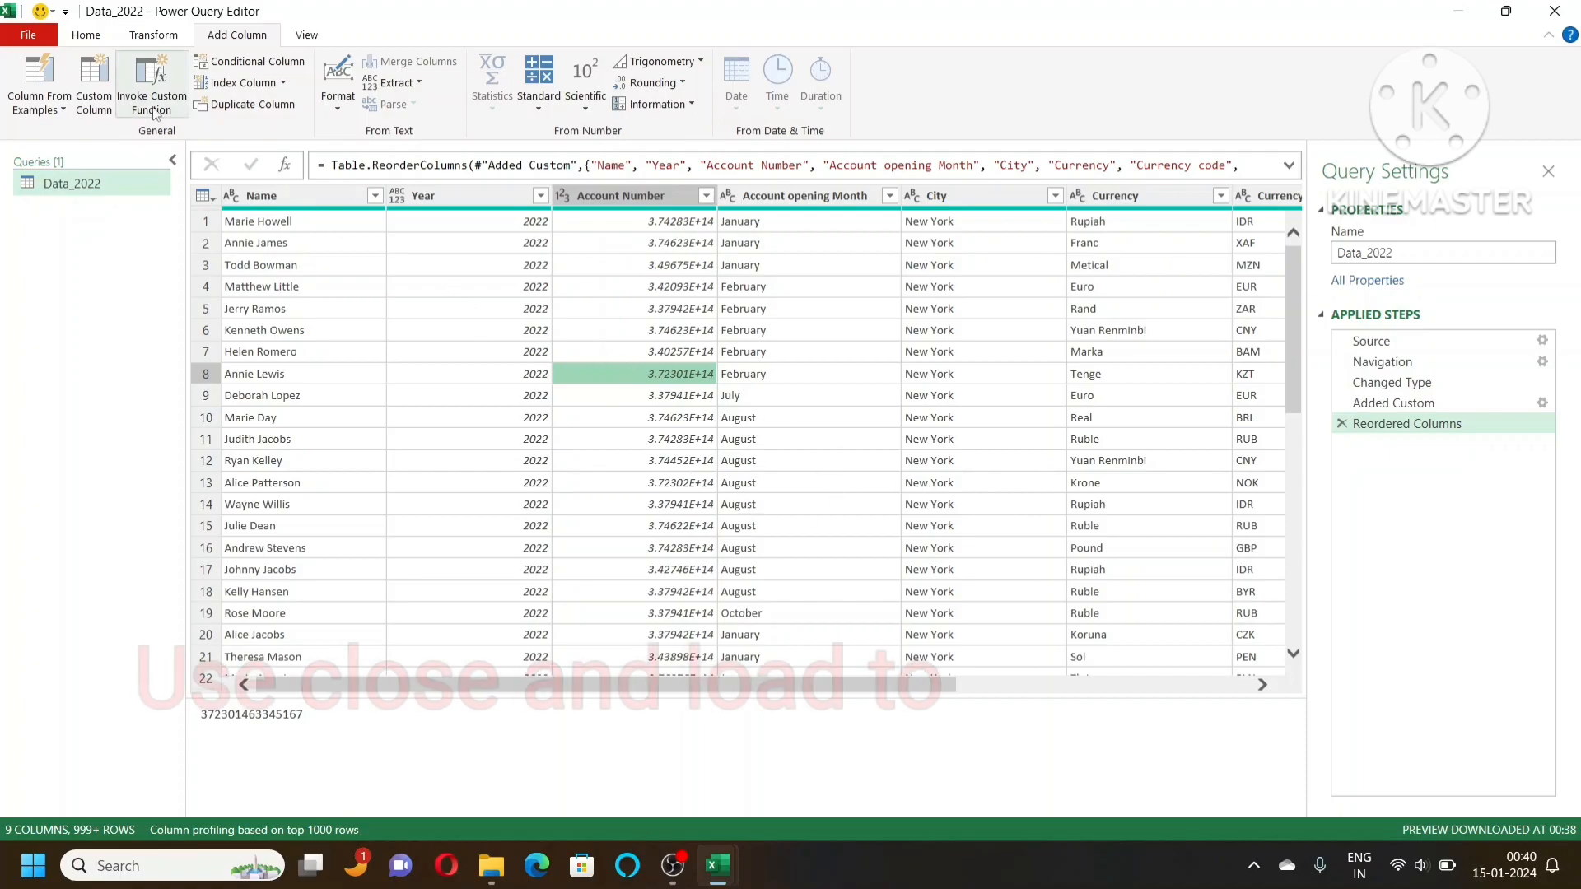
{"action": "left_click", "coordinate": [89, 37]}
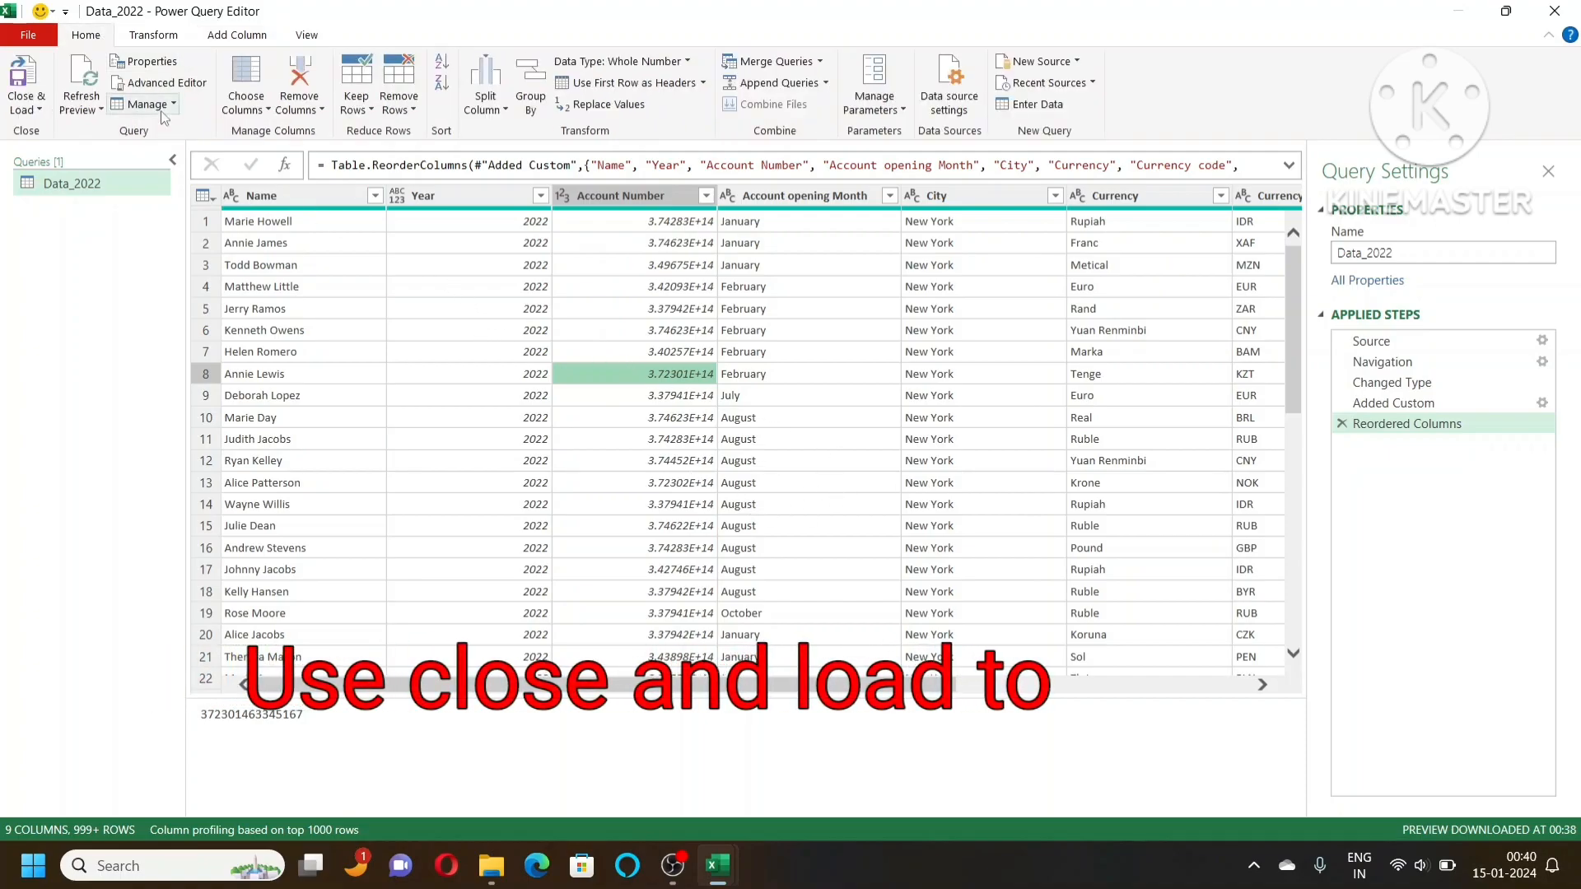
{"action": "left_click", "coordinate": [26, 112]}
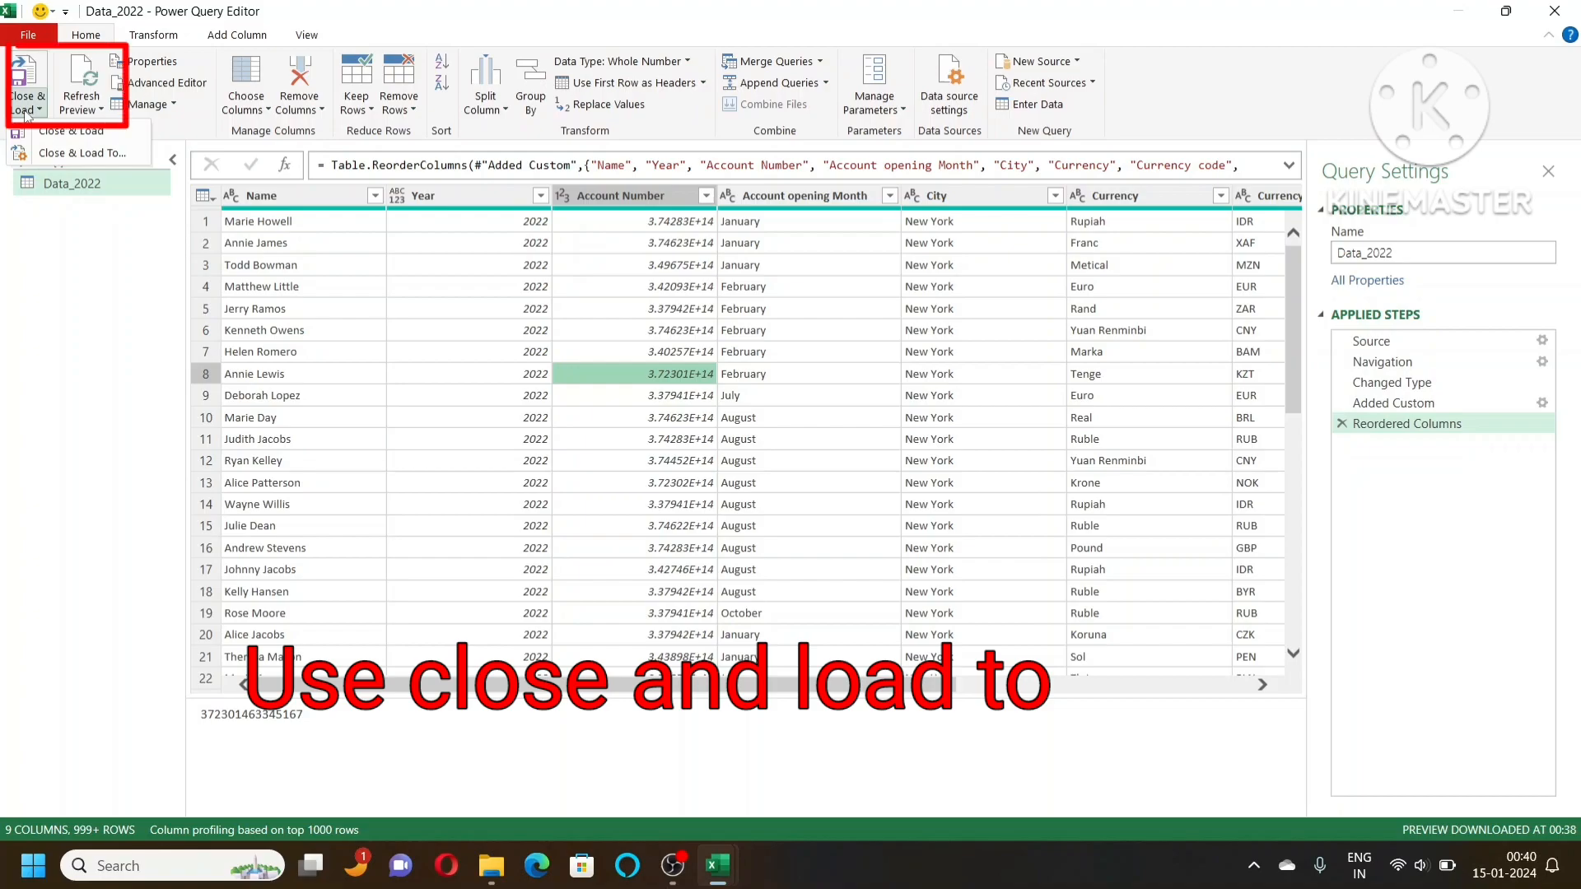
{"action": "left_click", "coordinate": [111, 155]}
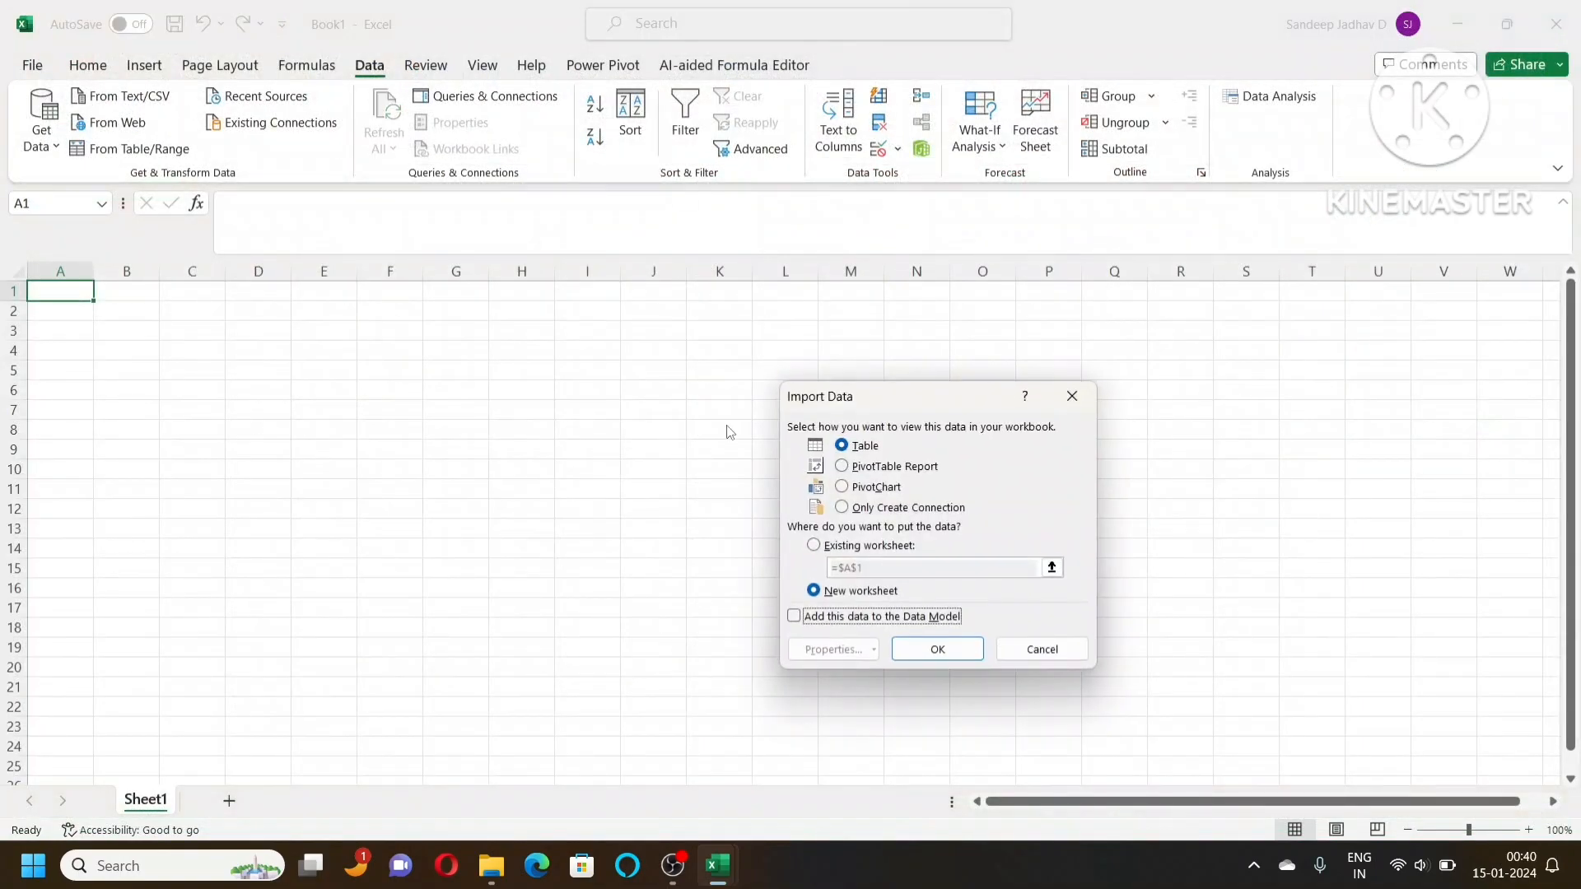
{"action": "left_click", "coordinate": [894, 510]}
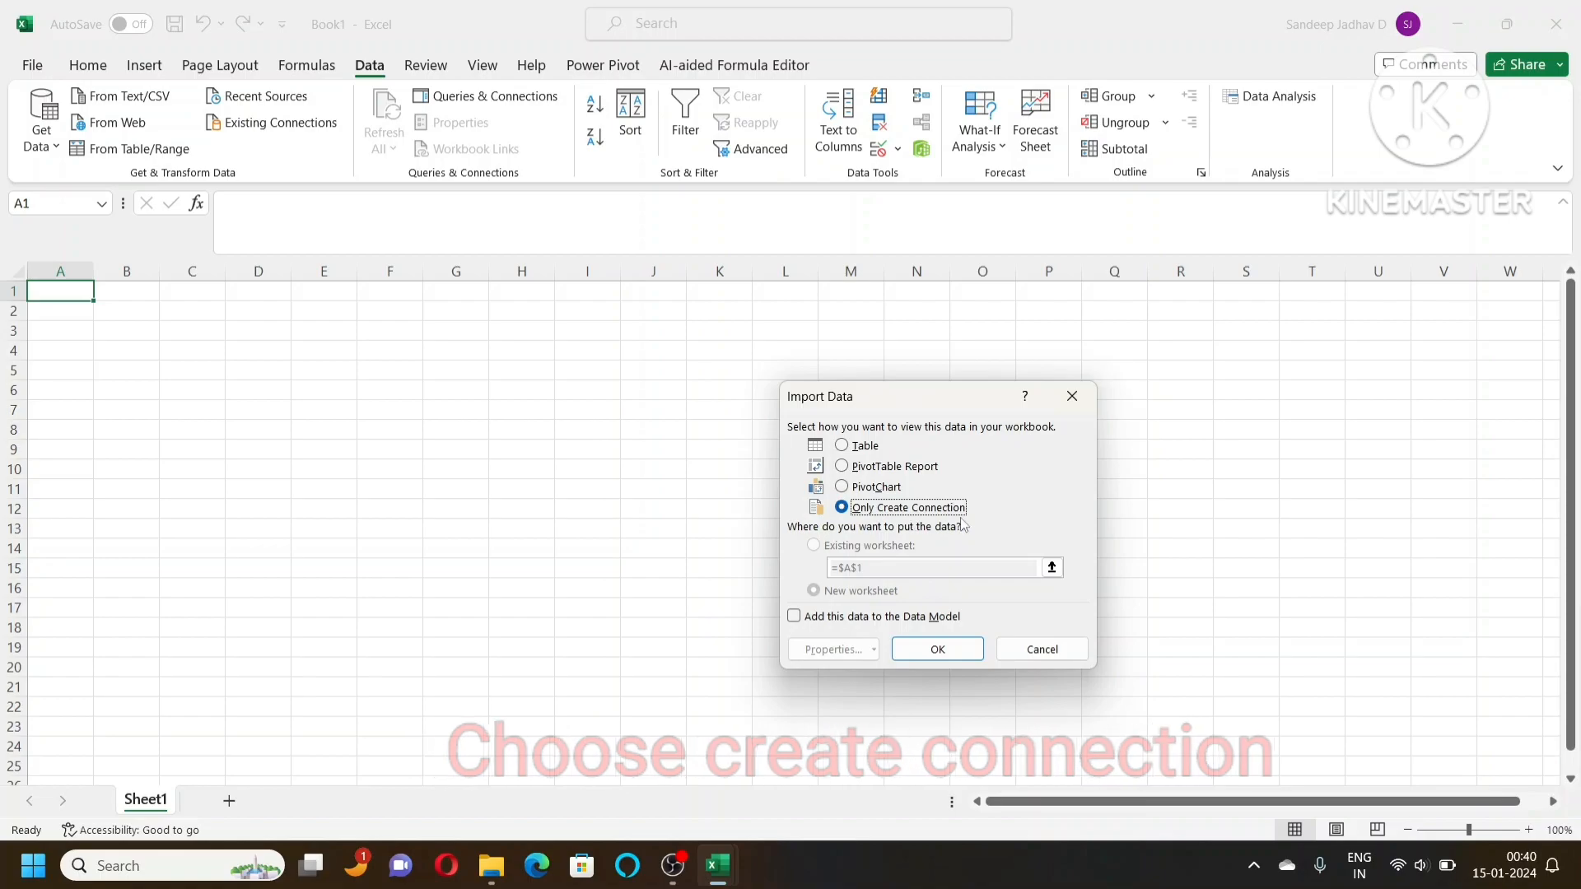
{"action": "left_click", "coordinate": [946, 653]}
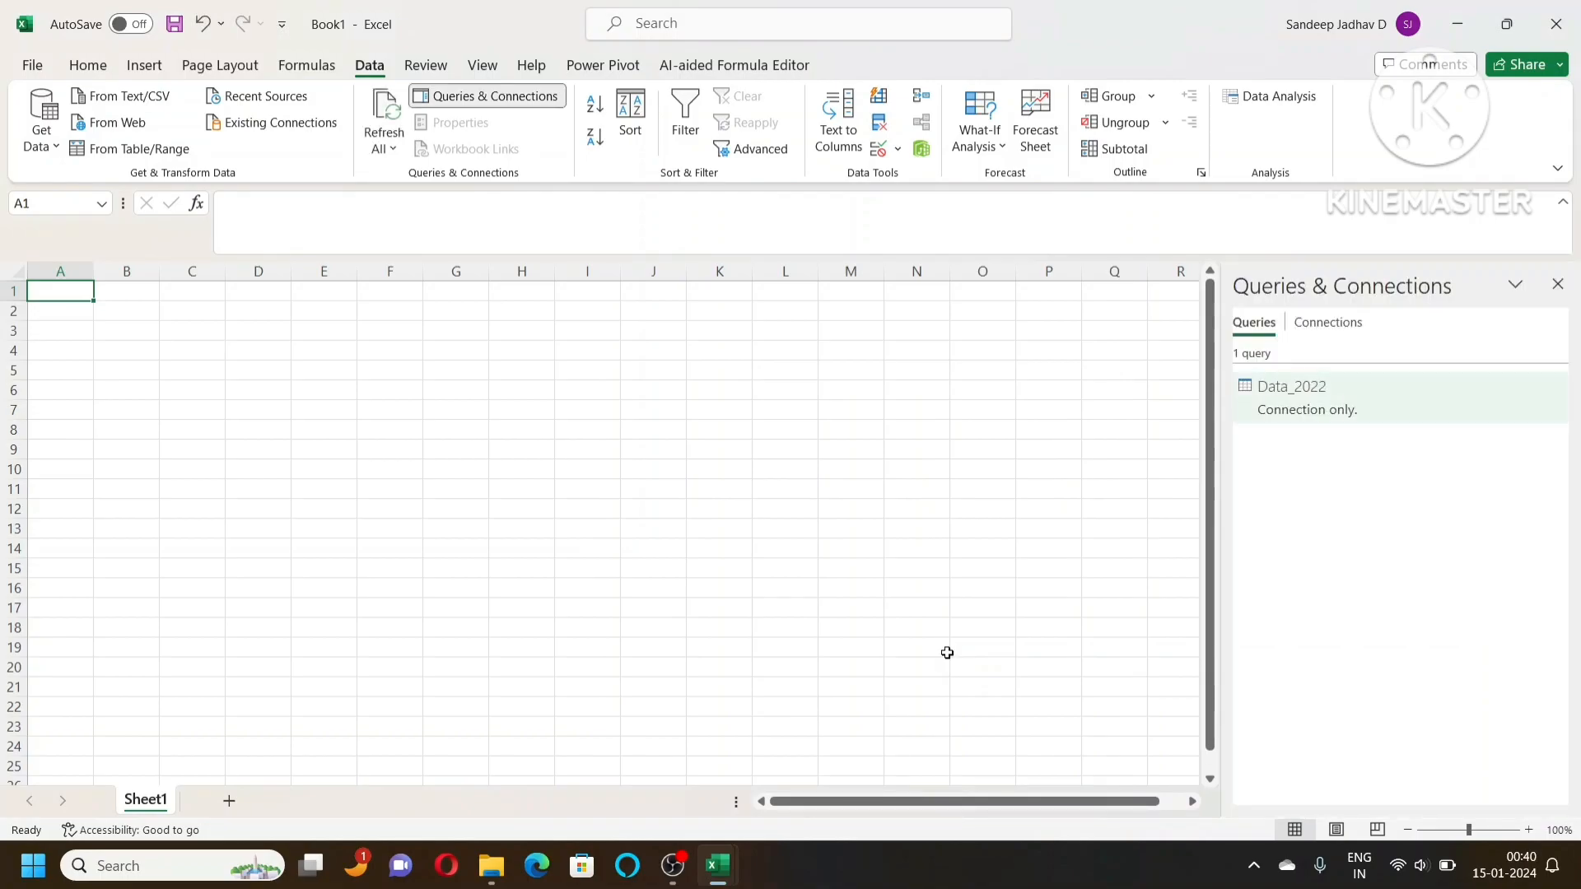
Step: Preview the Data_2022 query's rows and columns from the list of workbook queries
{"action": "mouse_move", "coordinate": [1354, 418]}
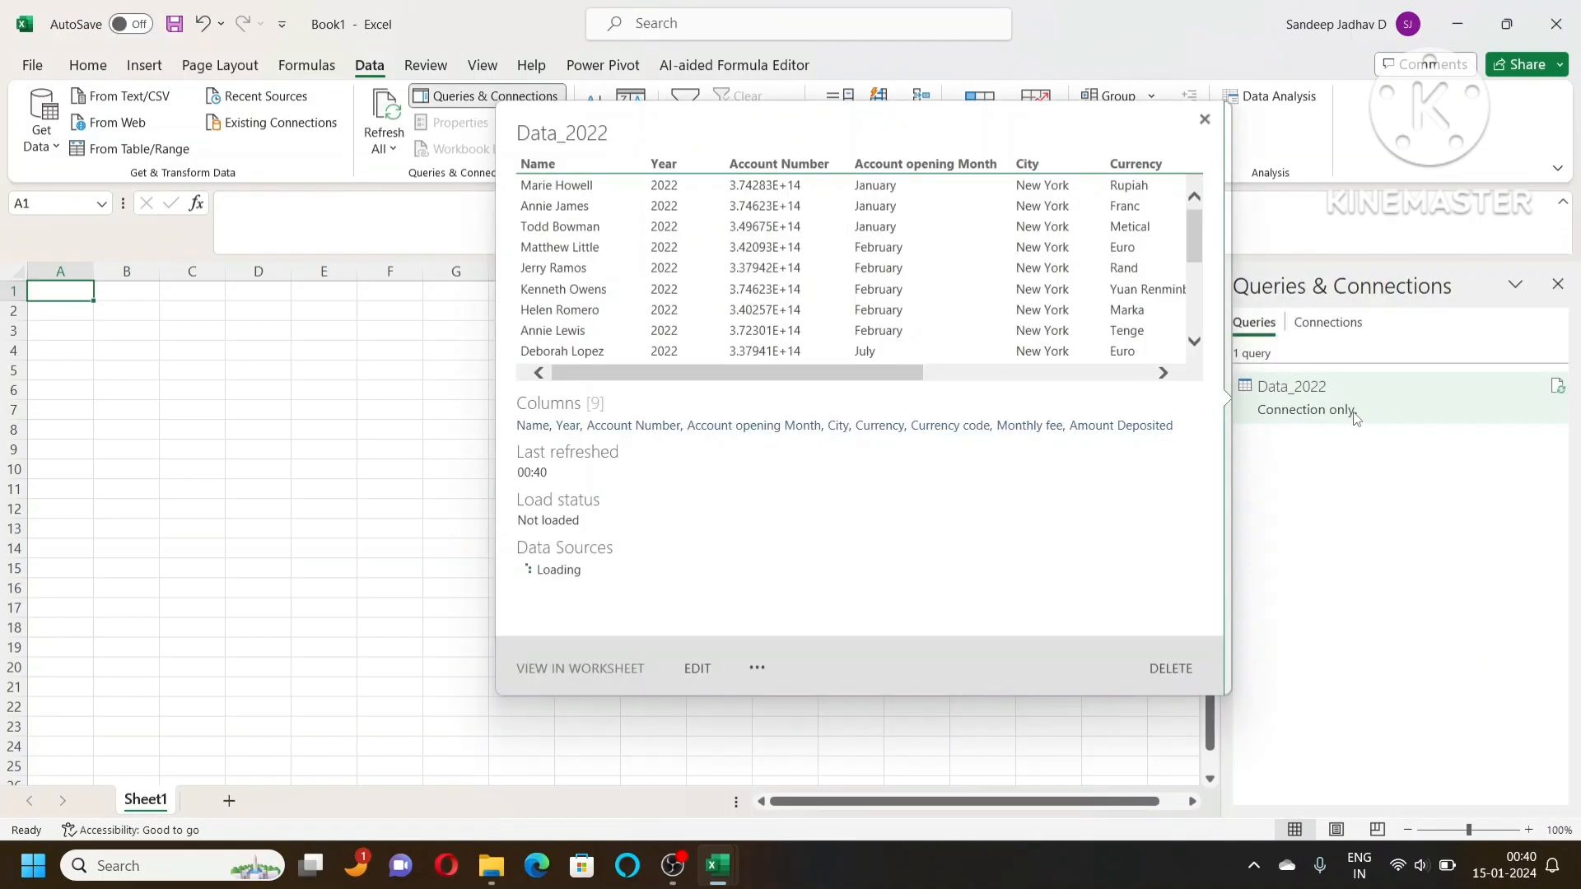
{"action": "scroll", "coordinate": [823, 251], "scroll_direction": "down", "scroll_amount": 2}
{"action": "scroll", "coordinate": [824, 251], "scroll_direction": "up", "scroll_amount": 2}
{"action": "left_click", "coordinate": [369, 487]}
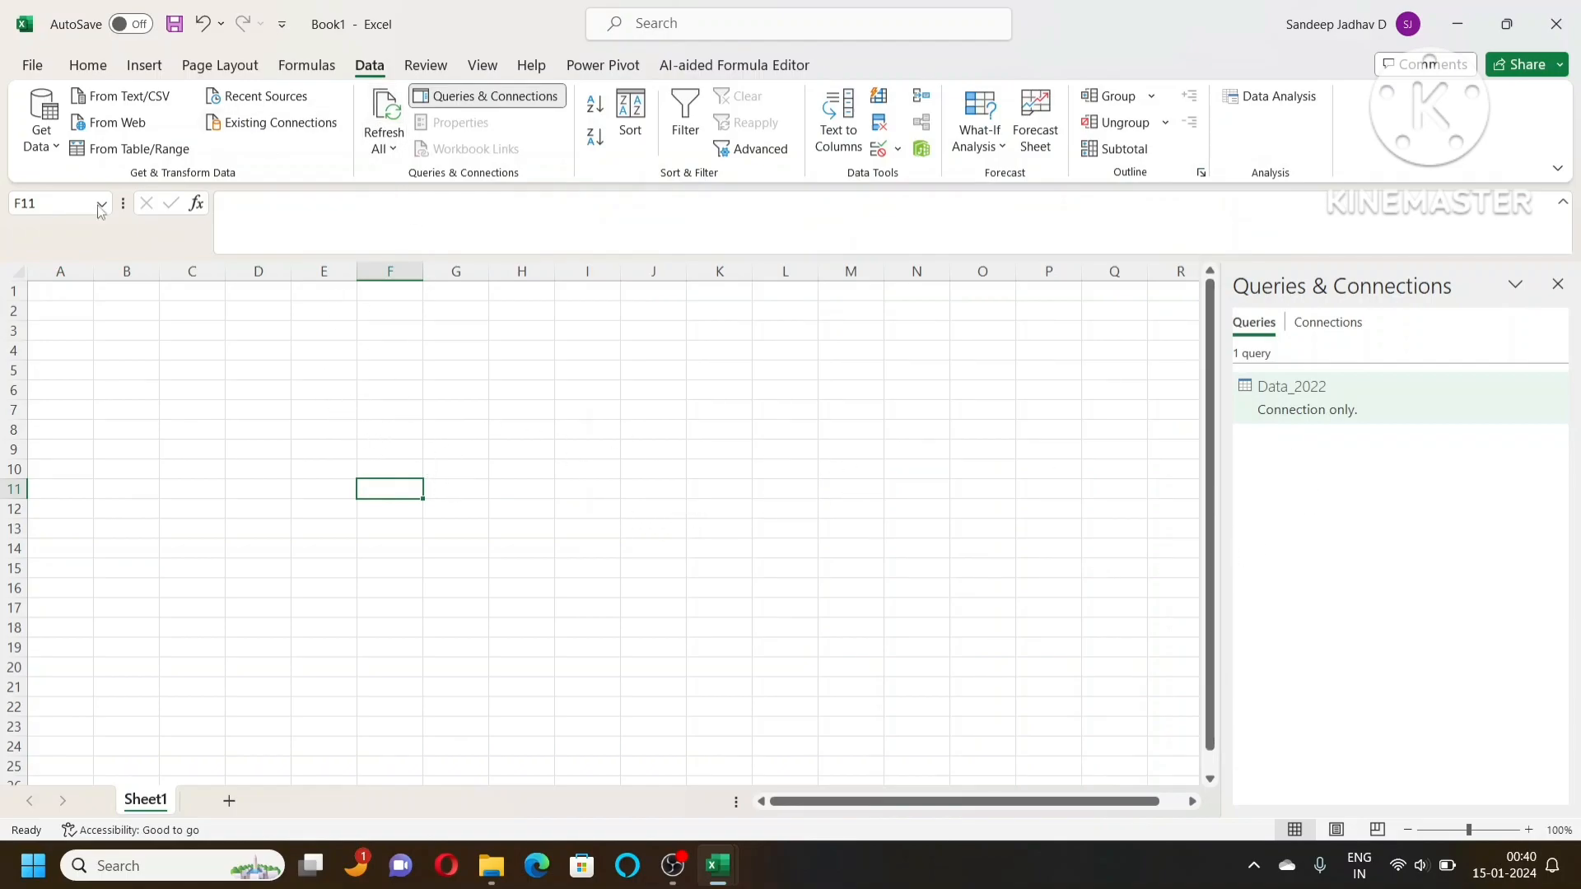
Step: Import the 2023 Excel workbook from the Power Query folder
{"action": "left_click", "coordinate": [34, 147]}
{"action": "mouse_move", "coordinate": [156, 183]}
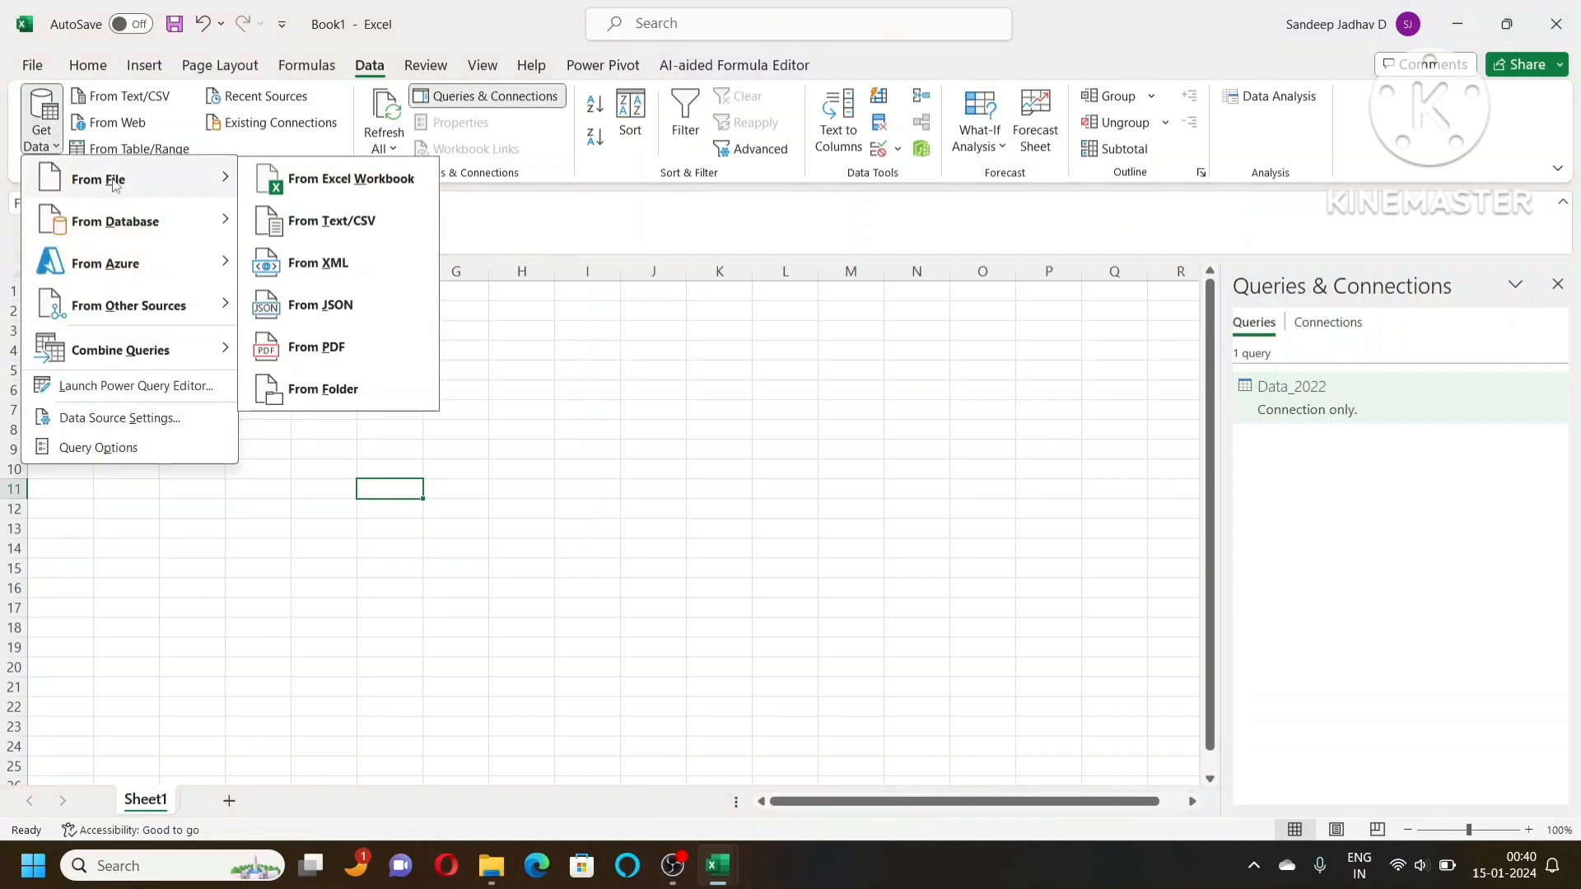
{"action": "left_click", "coordinate": [344, 184]}
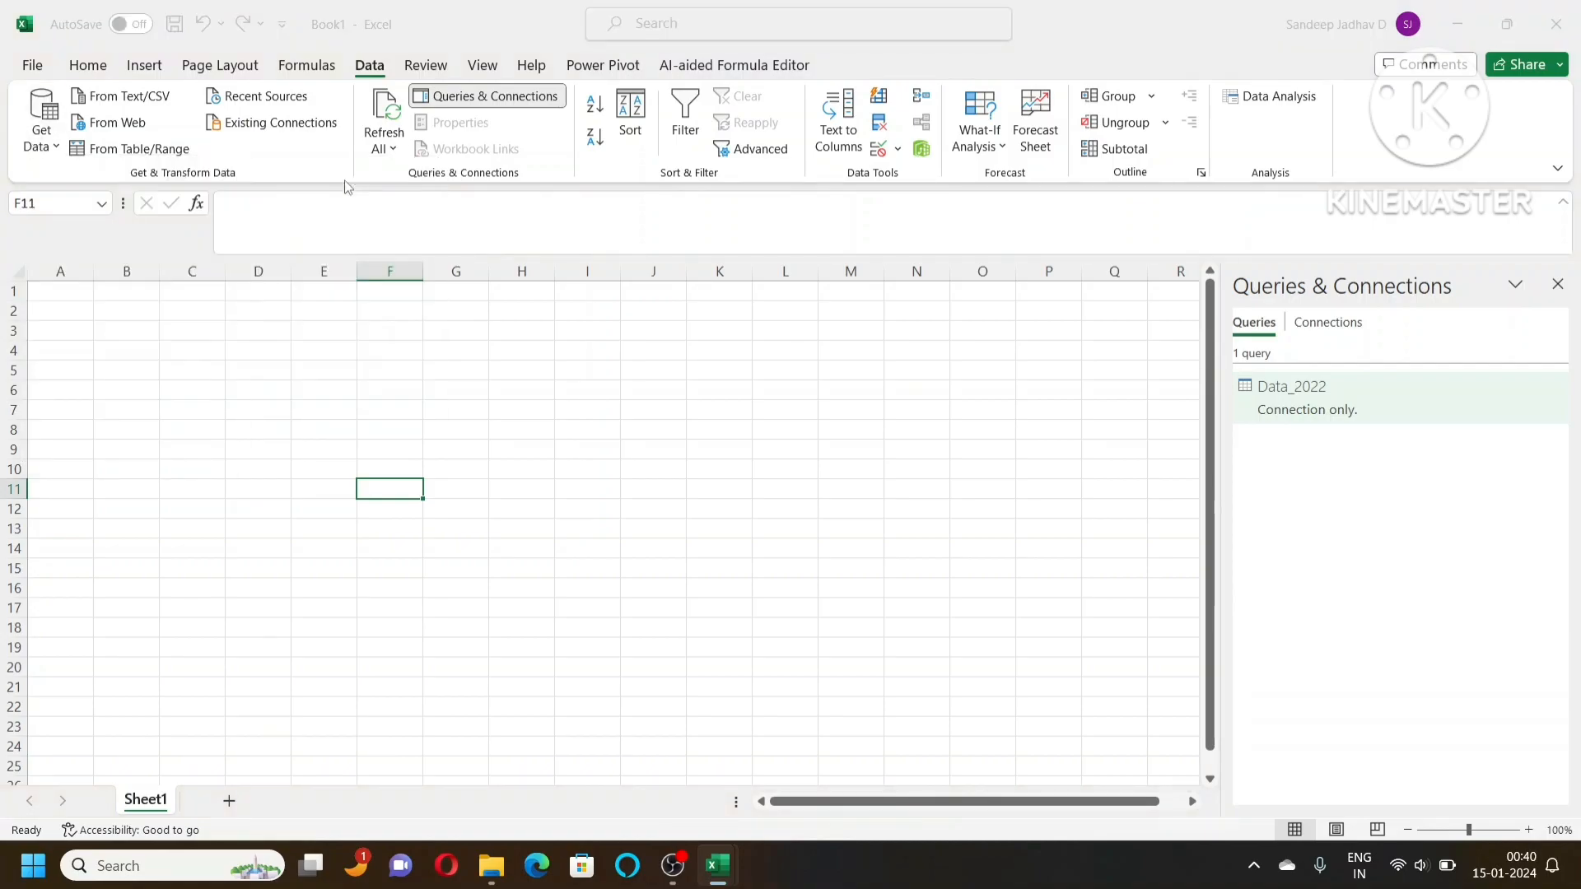
{"action": "left_click", "coordinate": [274, 186]}
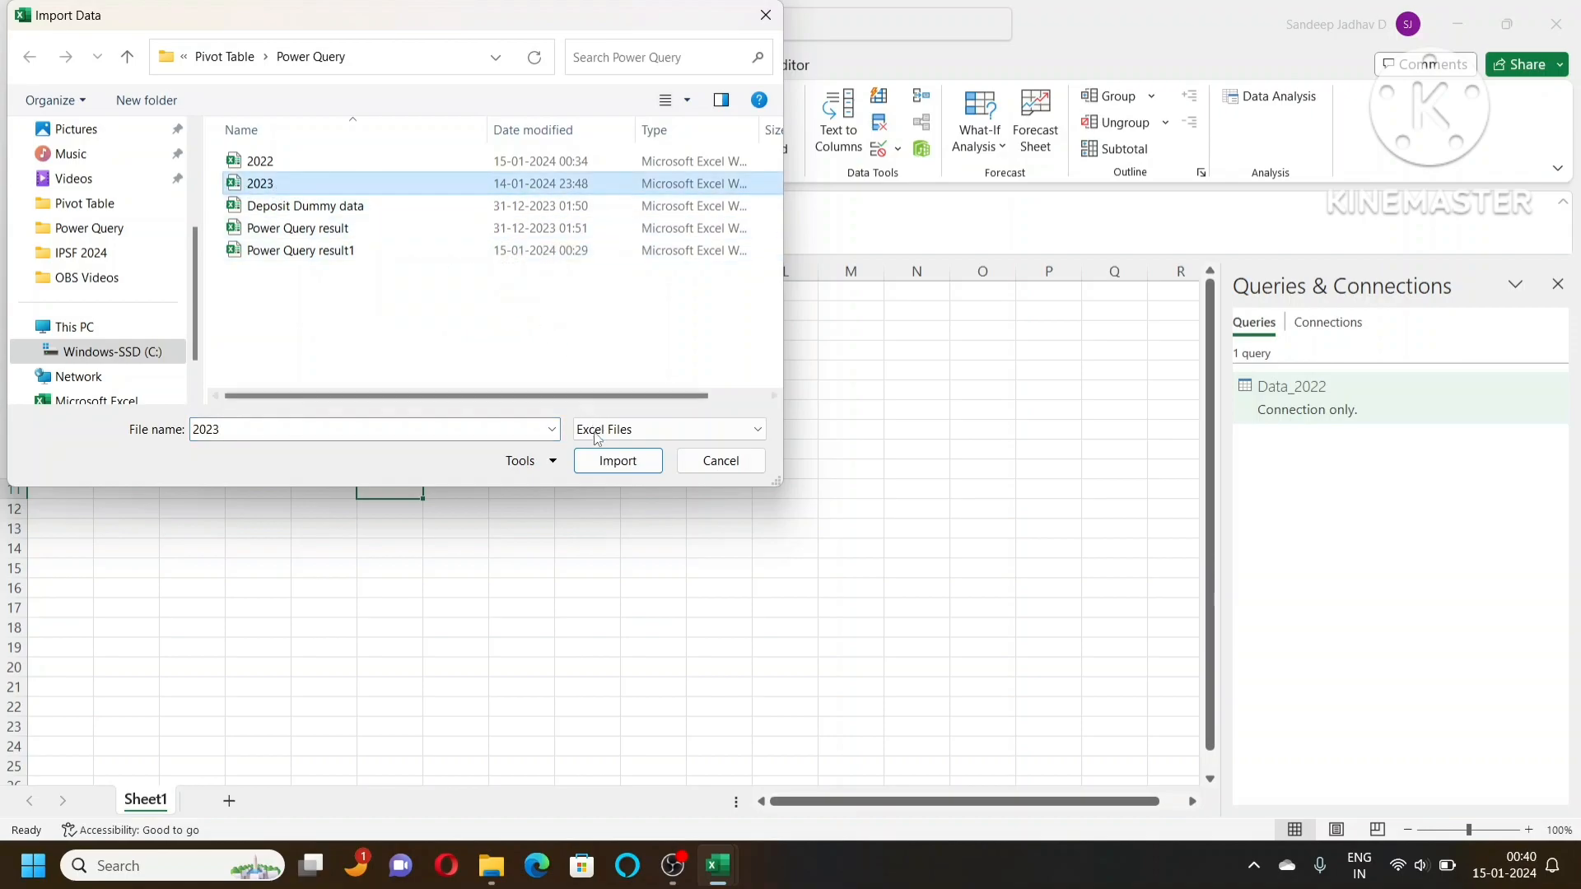
{"action": "left_click", "coordinate": [610, 465]}
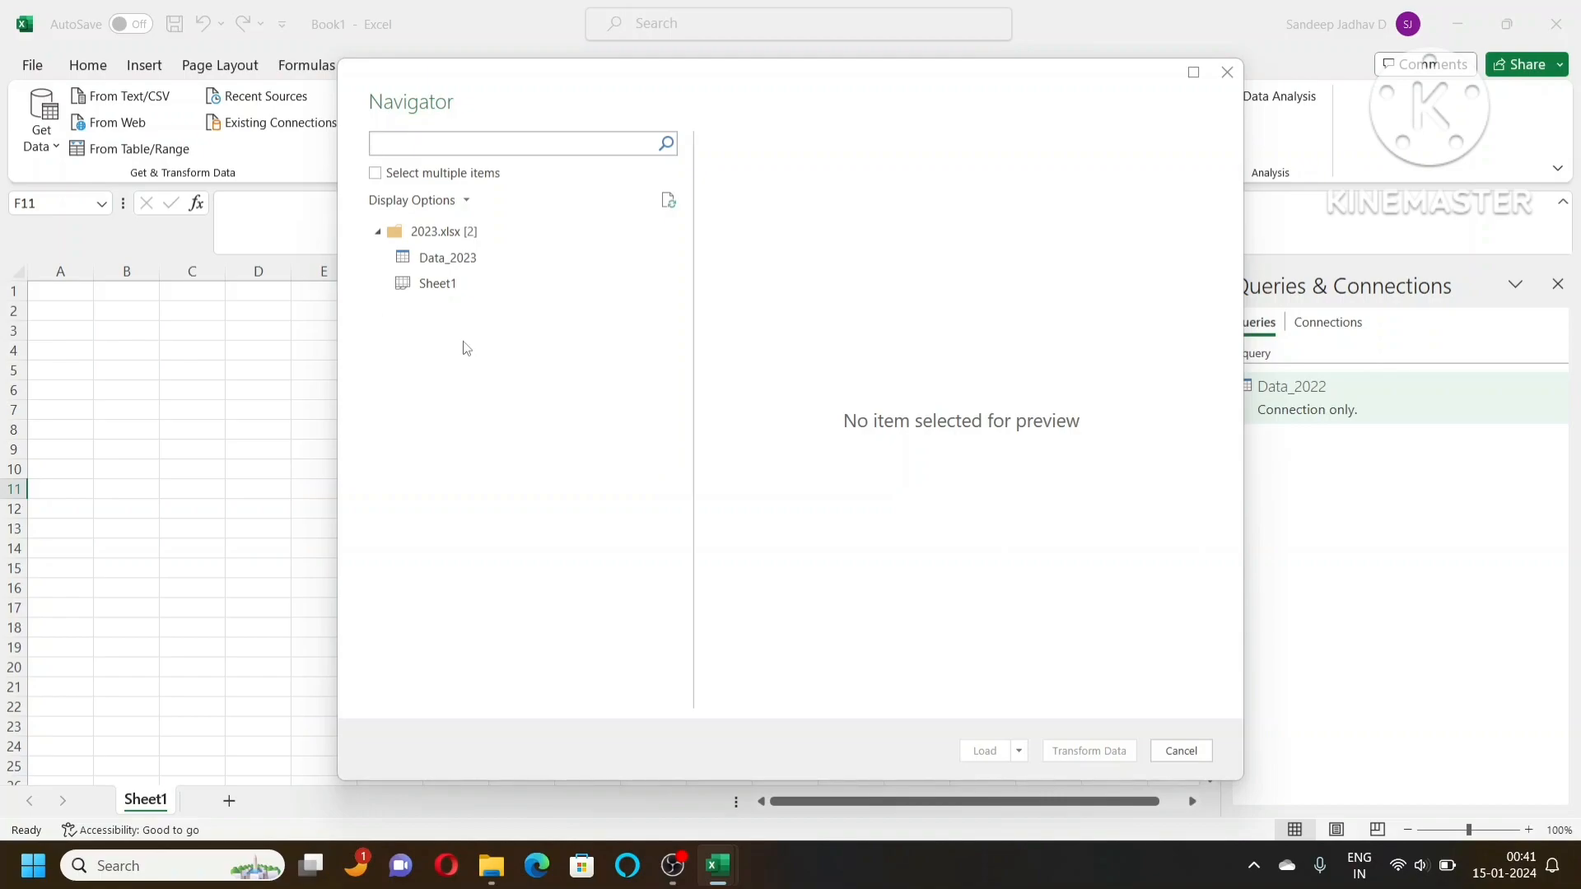
Step: Open the Data_2023 table for transformation in the Power Query Editor and select its Account Number column
{"action": "left_click", "coordinate": [455, 262]}
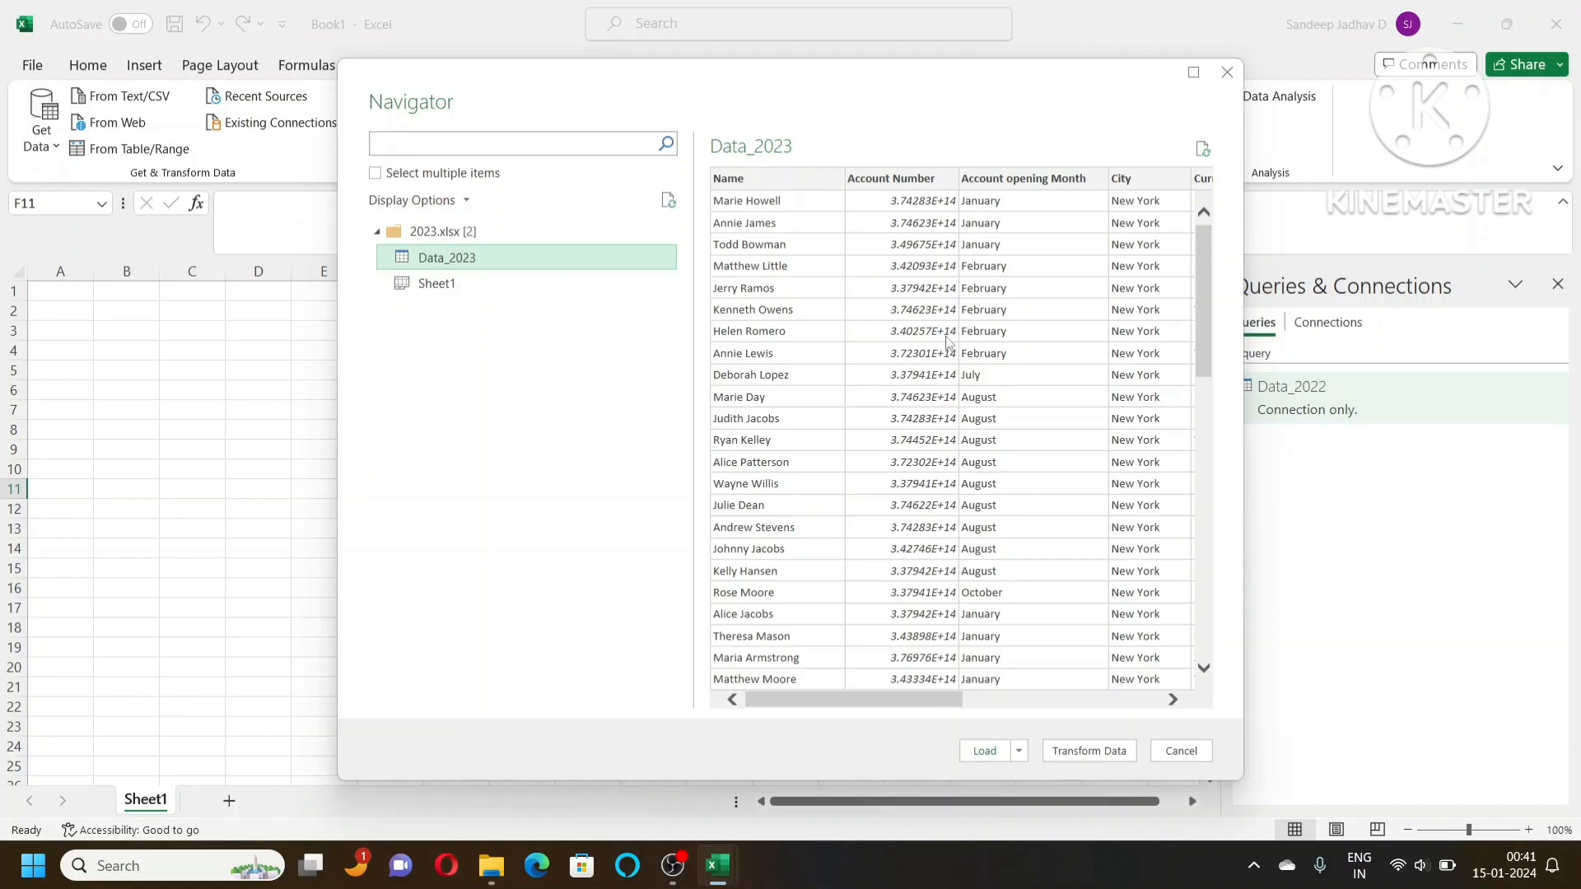
{"action": "mouse_move", "coordinate": [863, 699]}
{"action": "left_mouse_down"}
{"action": "mouse_move", "coordinate": [969, 716]}
{"action": "mouse_move", "coordinate": [848, 704]}
{"action": "left_mouse_up"}
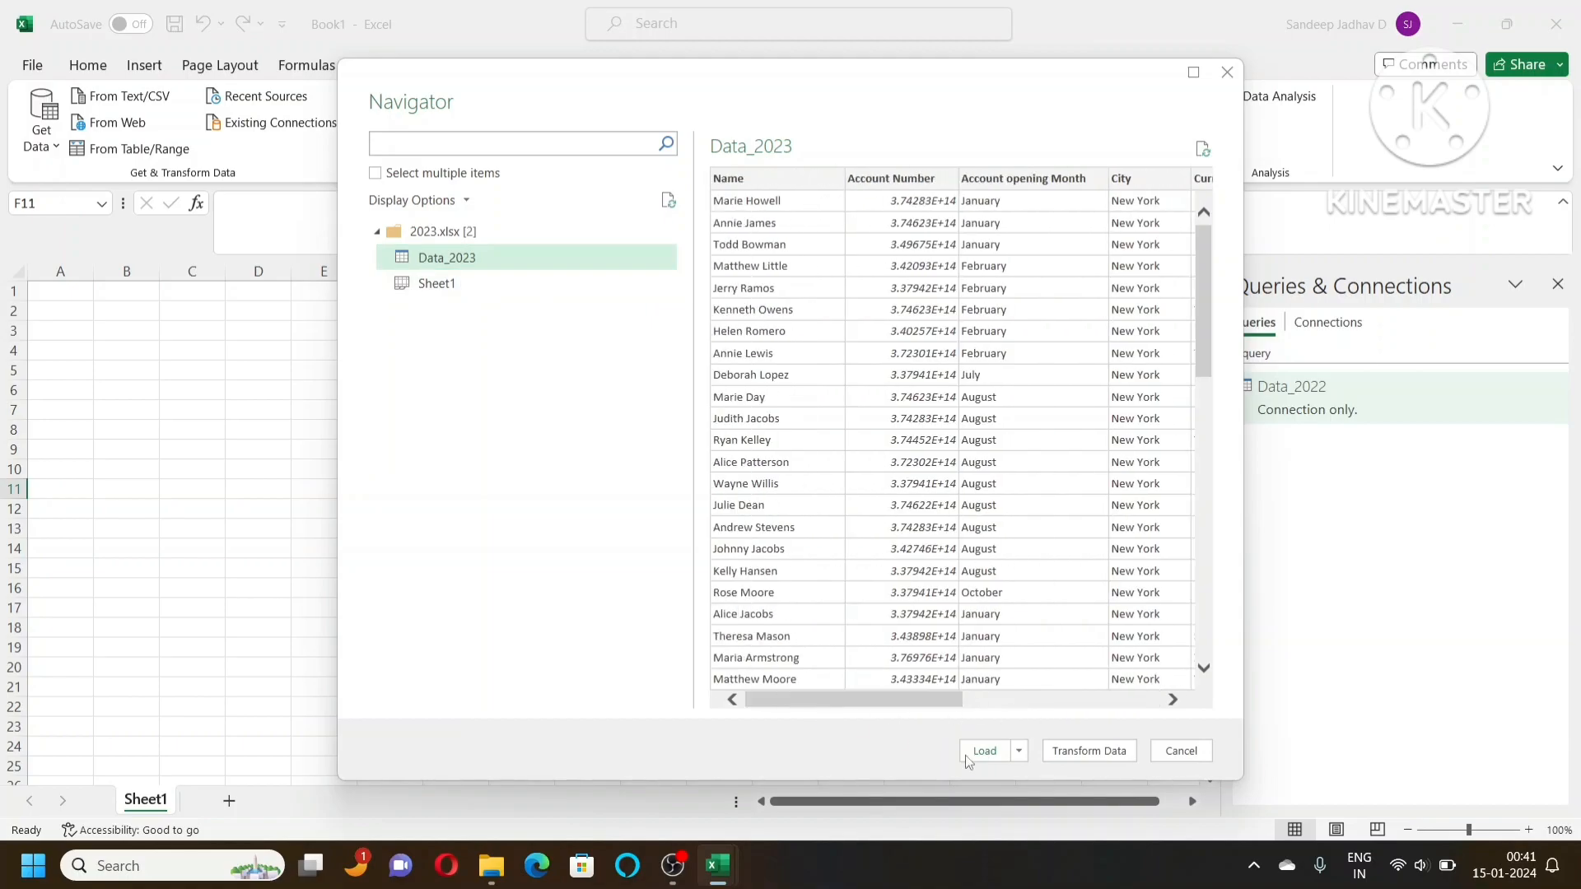
{"action": "left_click", "coordinate": [1089, 751]}
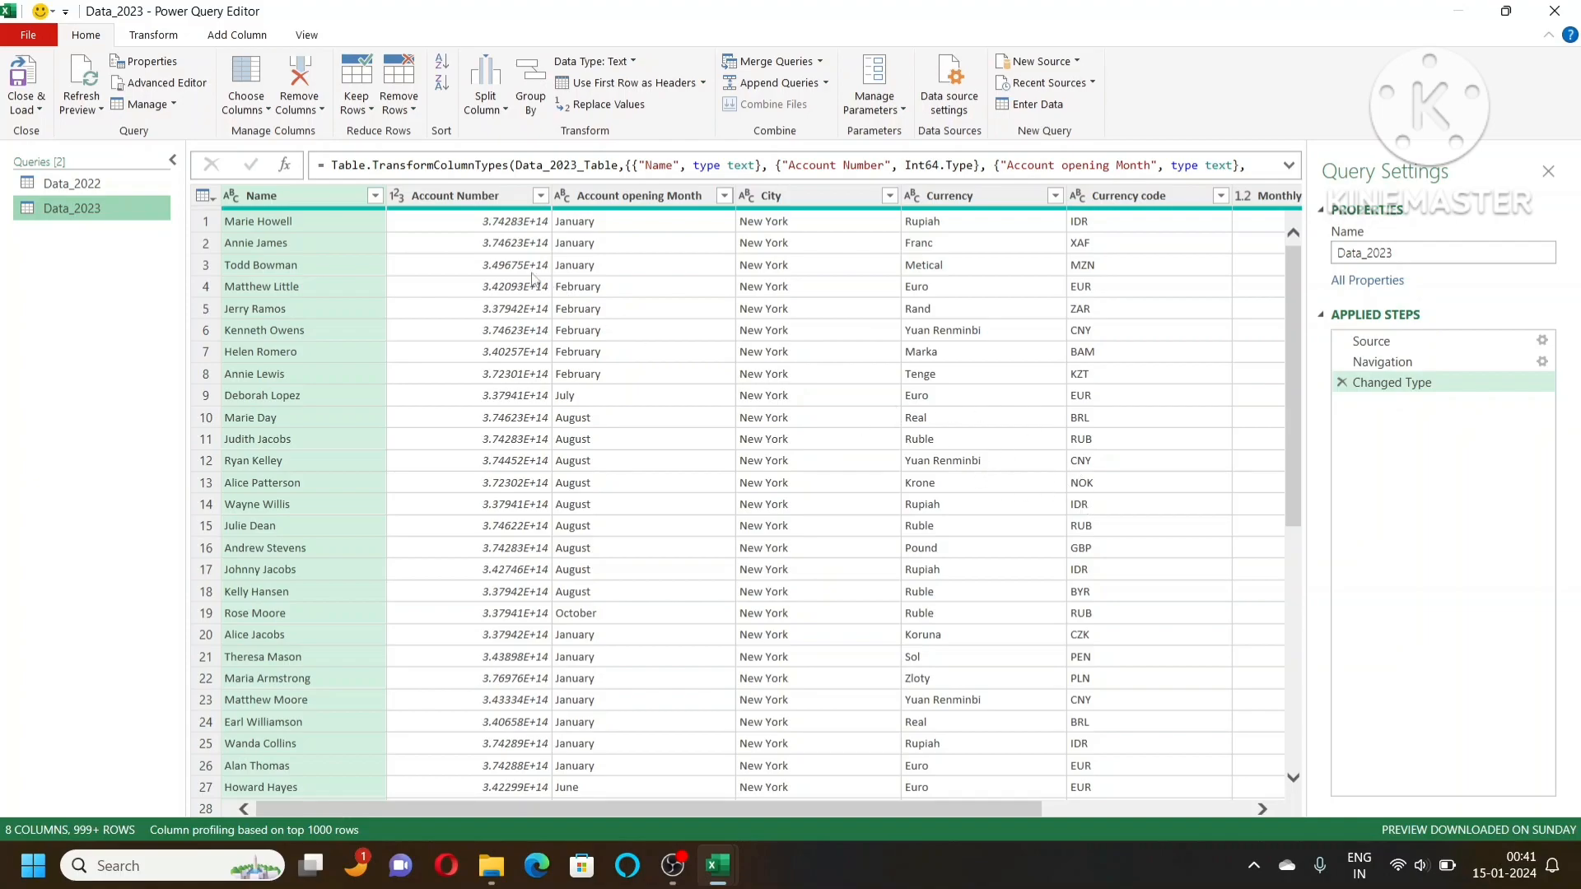
{"action": "left_click", "coordinate": [450, 198]}
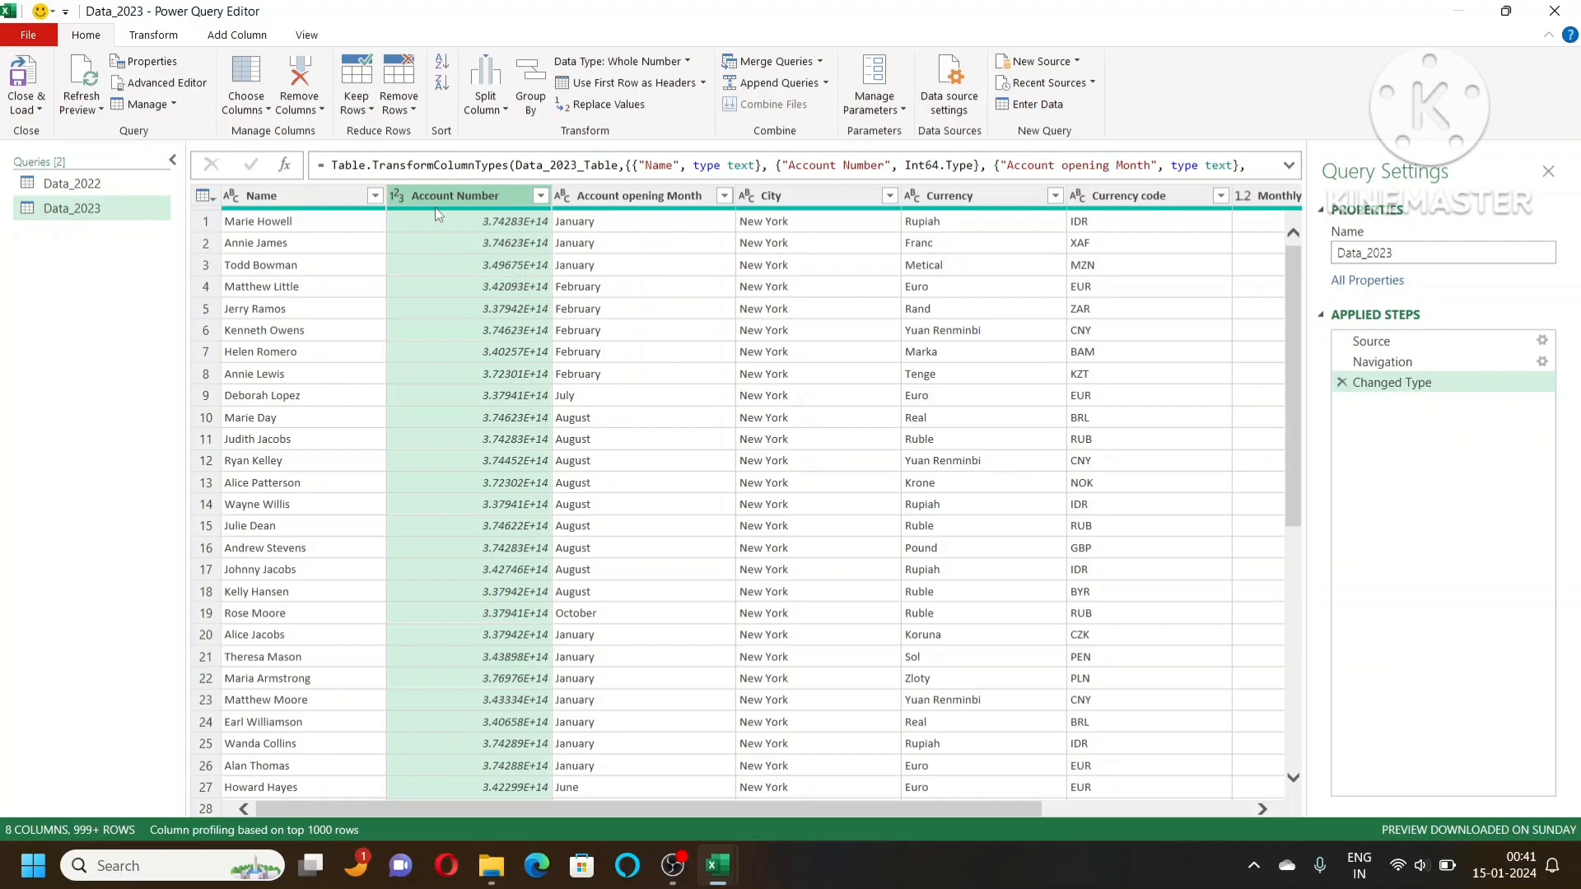
Step: Add a custom column named Year with the value 2023 to the Data_2023 query
{"action": "mouse_move", "coordinate": [437, 214]}
{"action": "left_click", "coordinate": [237, 35]}
{"action": "left_click", "coordinate": [97, 87]}
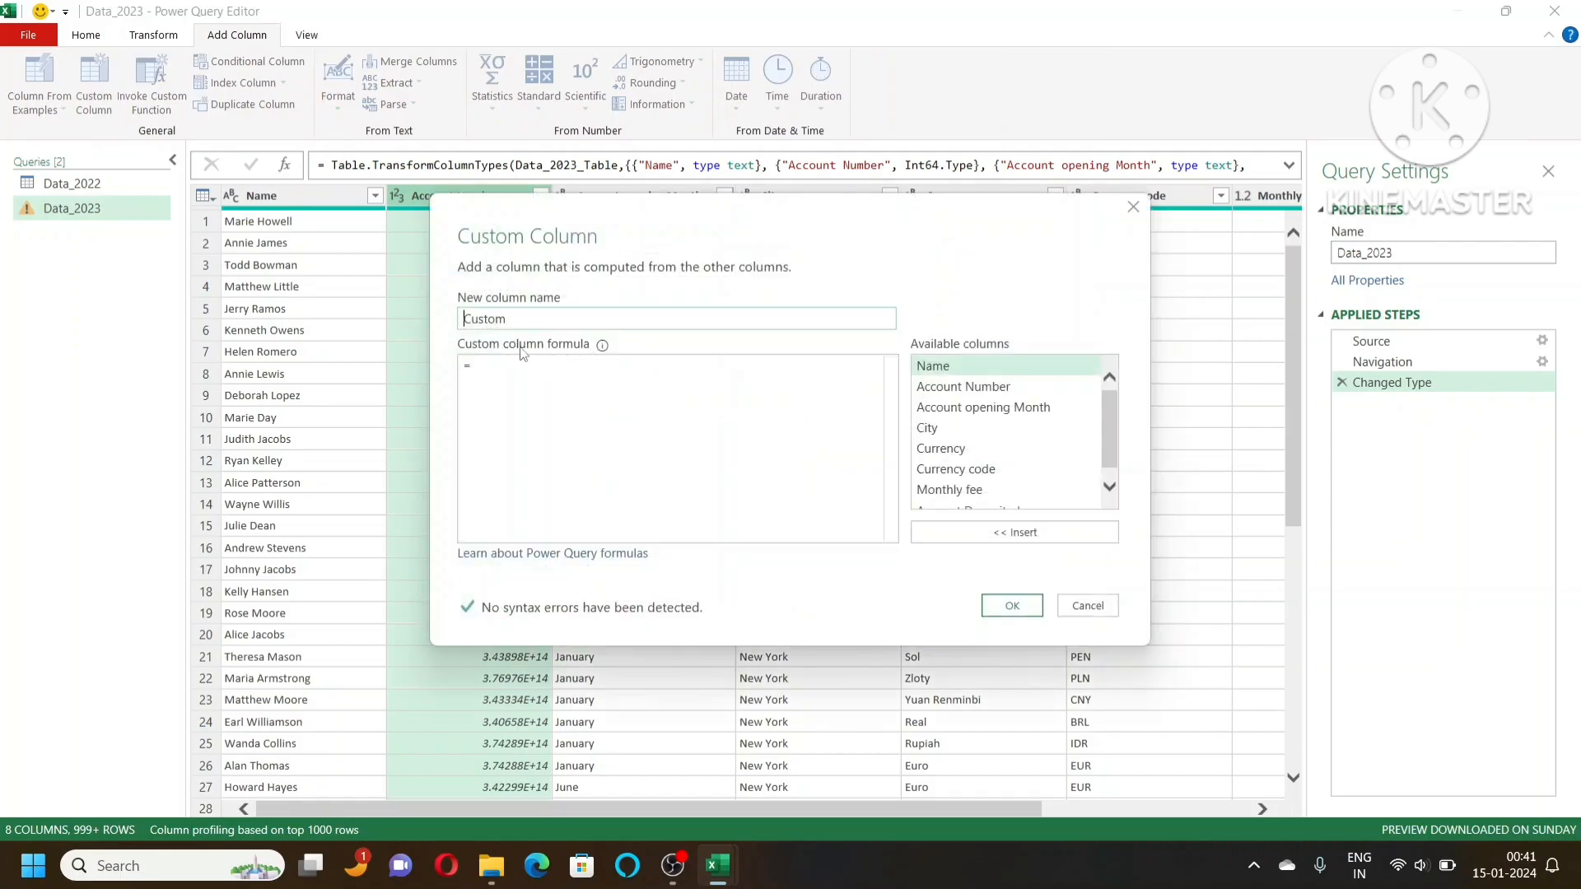
{"action": "type", "text": "Year"}
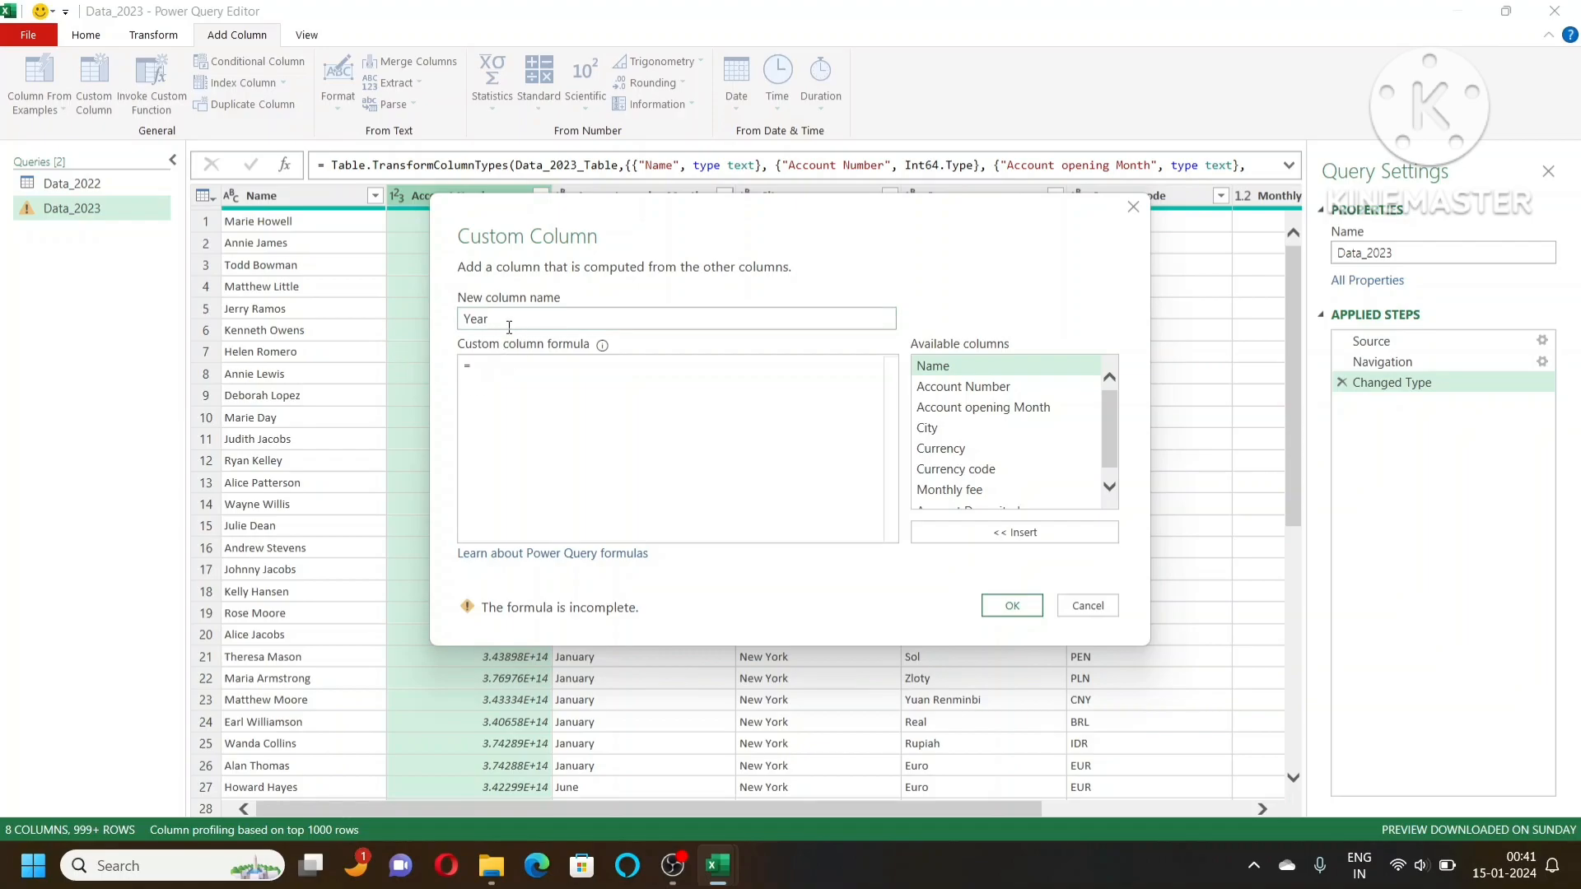
{"action": "type", "text": "2023"}
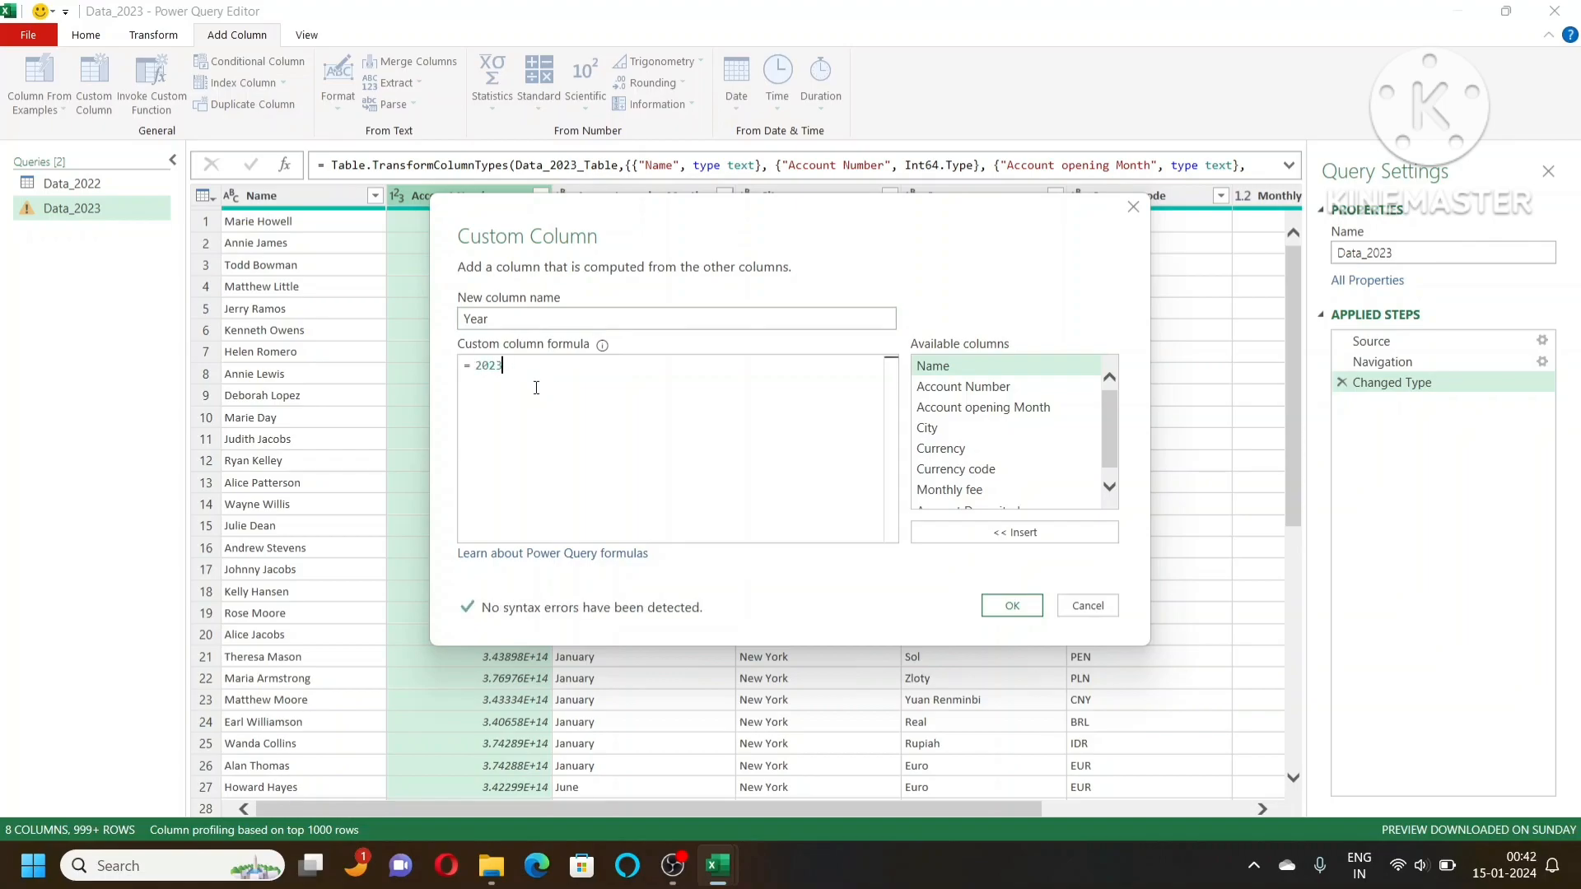
{"action": "left_click", "coordinate": [1030, 611]}
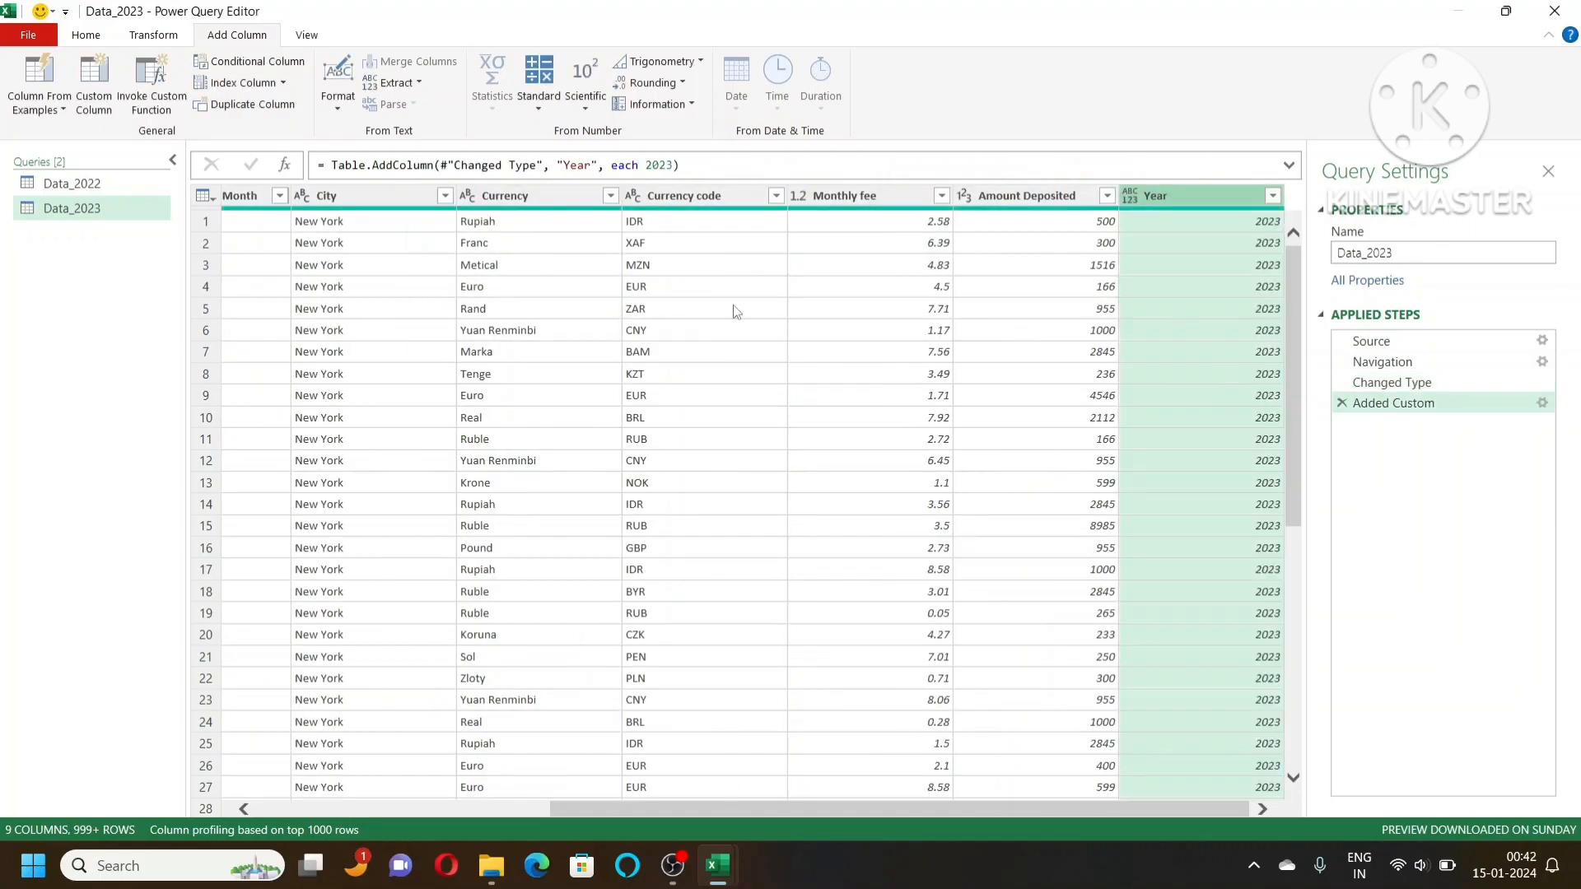
Step: Move the Year column between Name and Account Number and check its filter values
{"action": "left_click_drag", "start_coordinate": [1211, 201], "coordinate": [462, 260]}
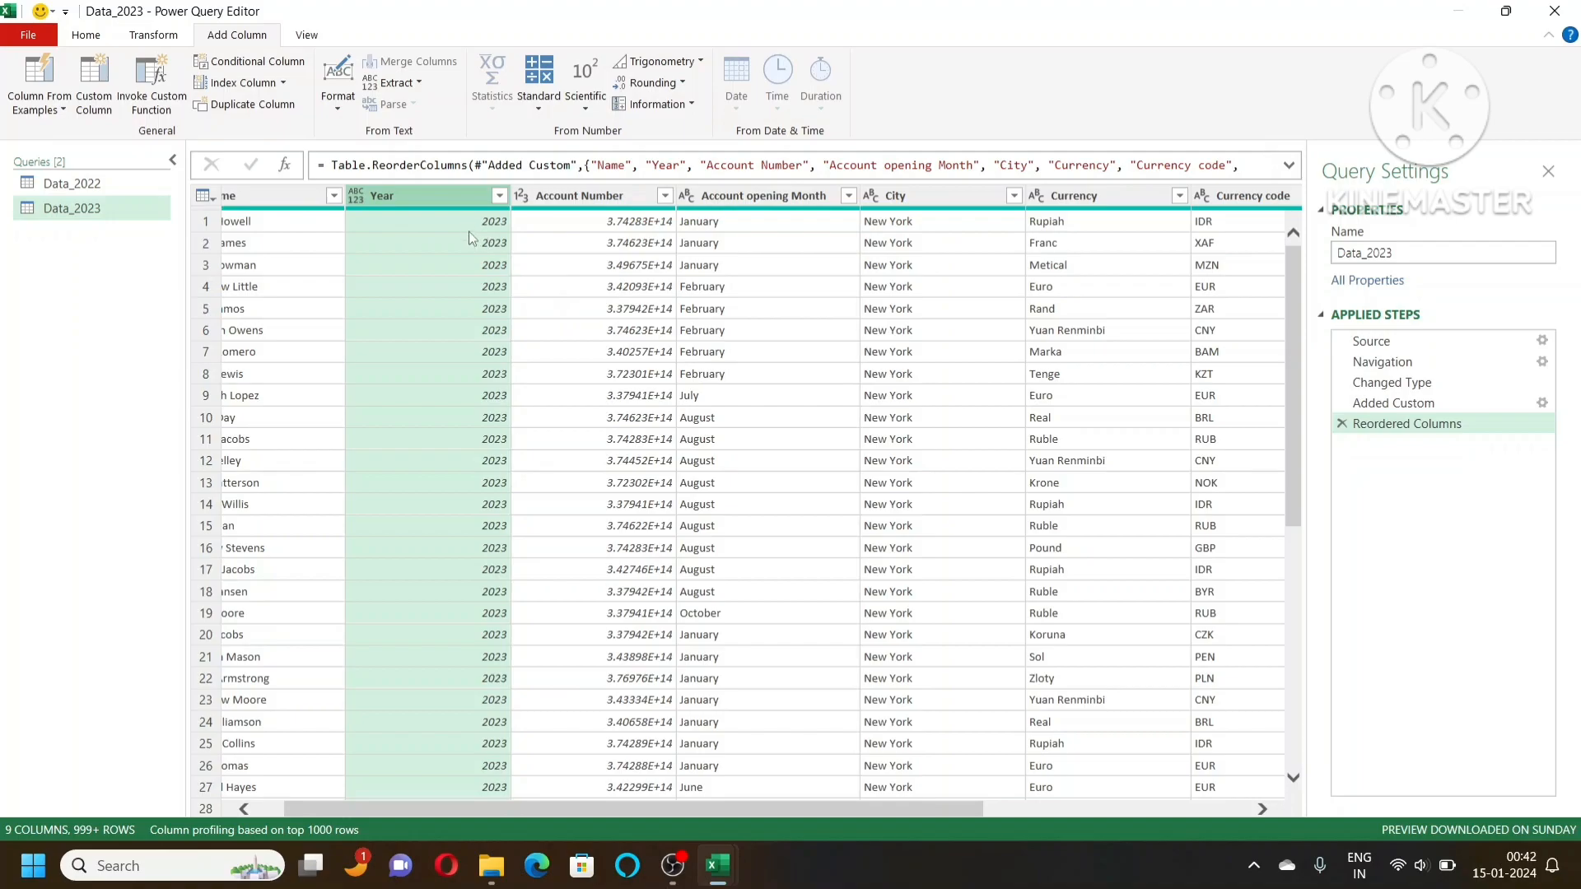
{"action": "left_click_drag", "start_coordinate": [861, 808], "coordinate": [730, 838]}
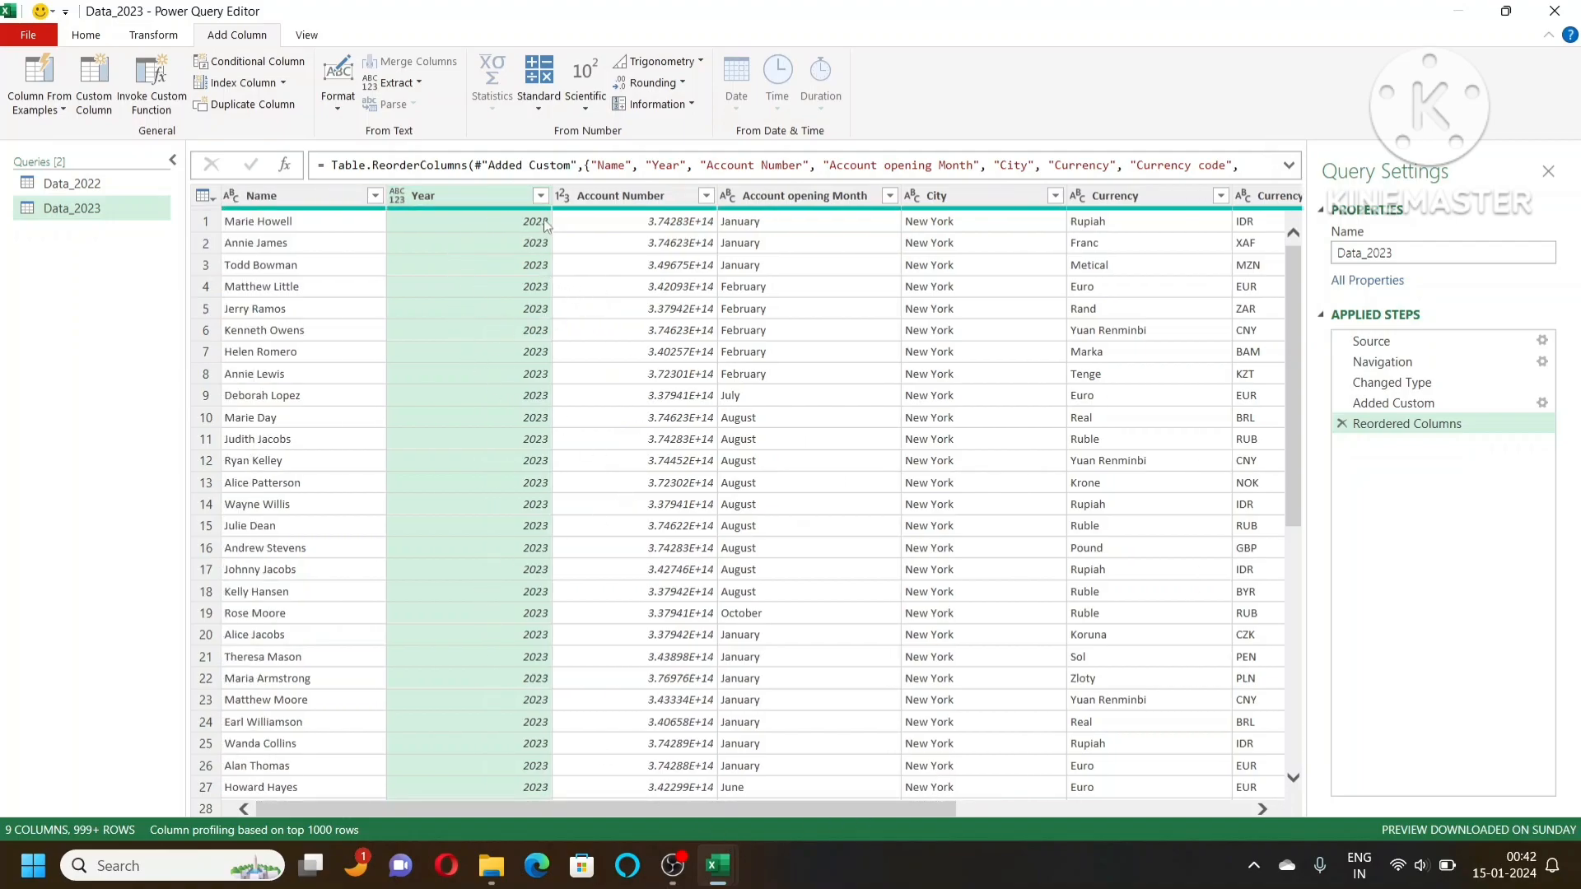
{"action": "left_click", "coordinate": [540, 195]}
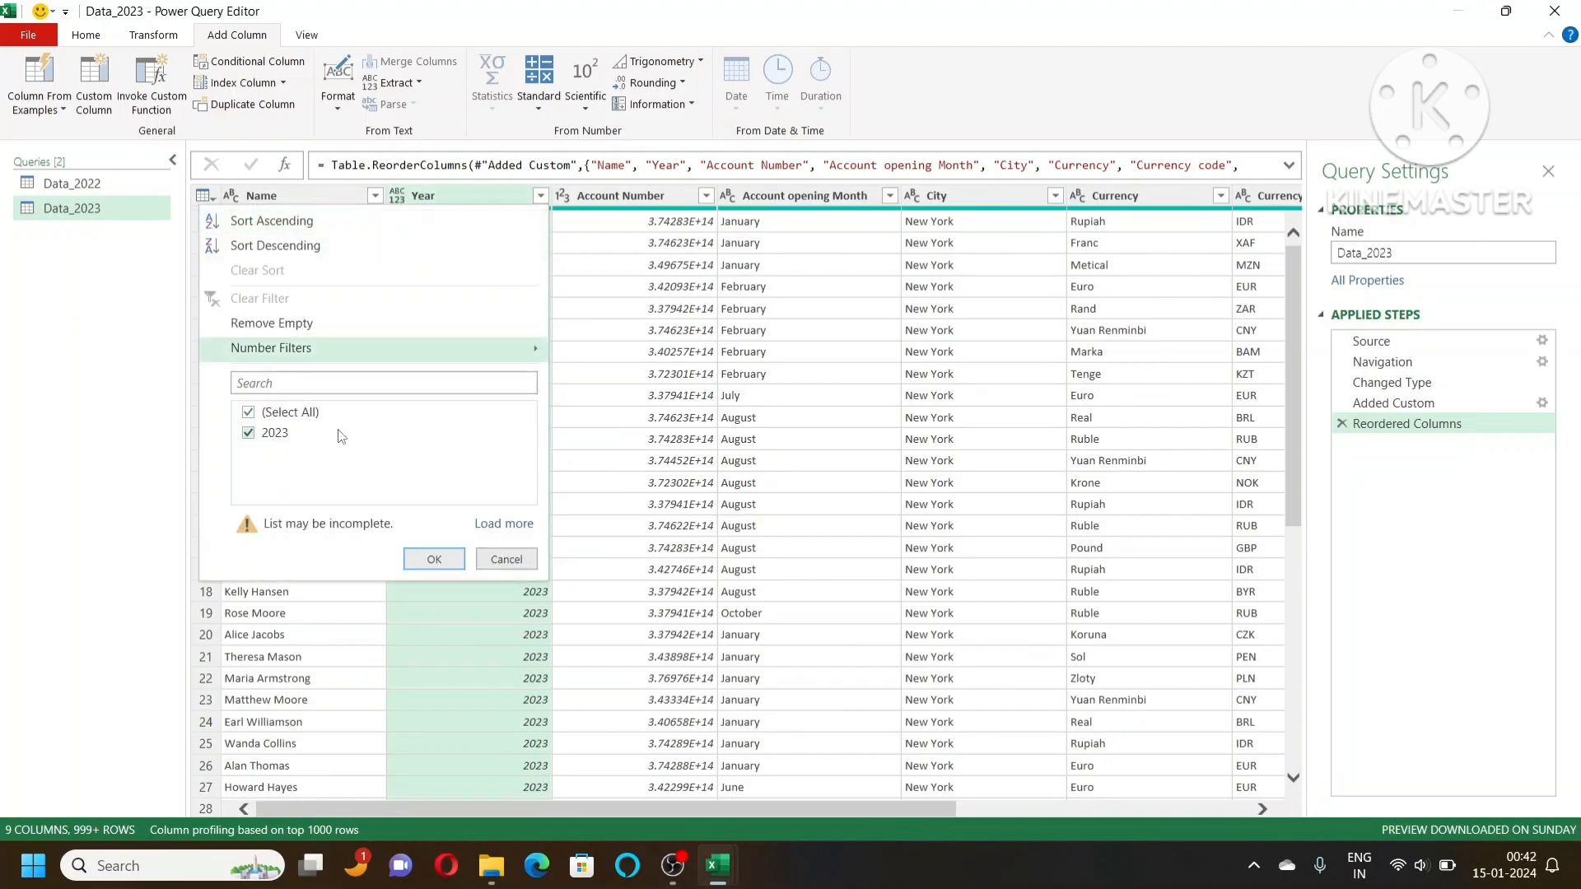
{"action": "left_click", "coordinate": [736, 419]}
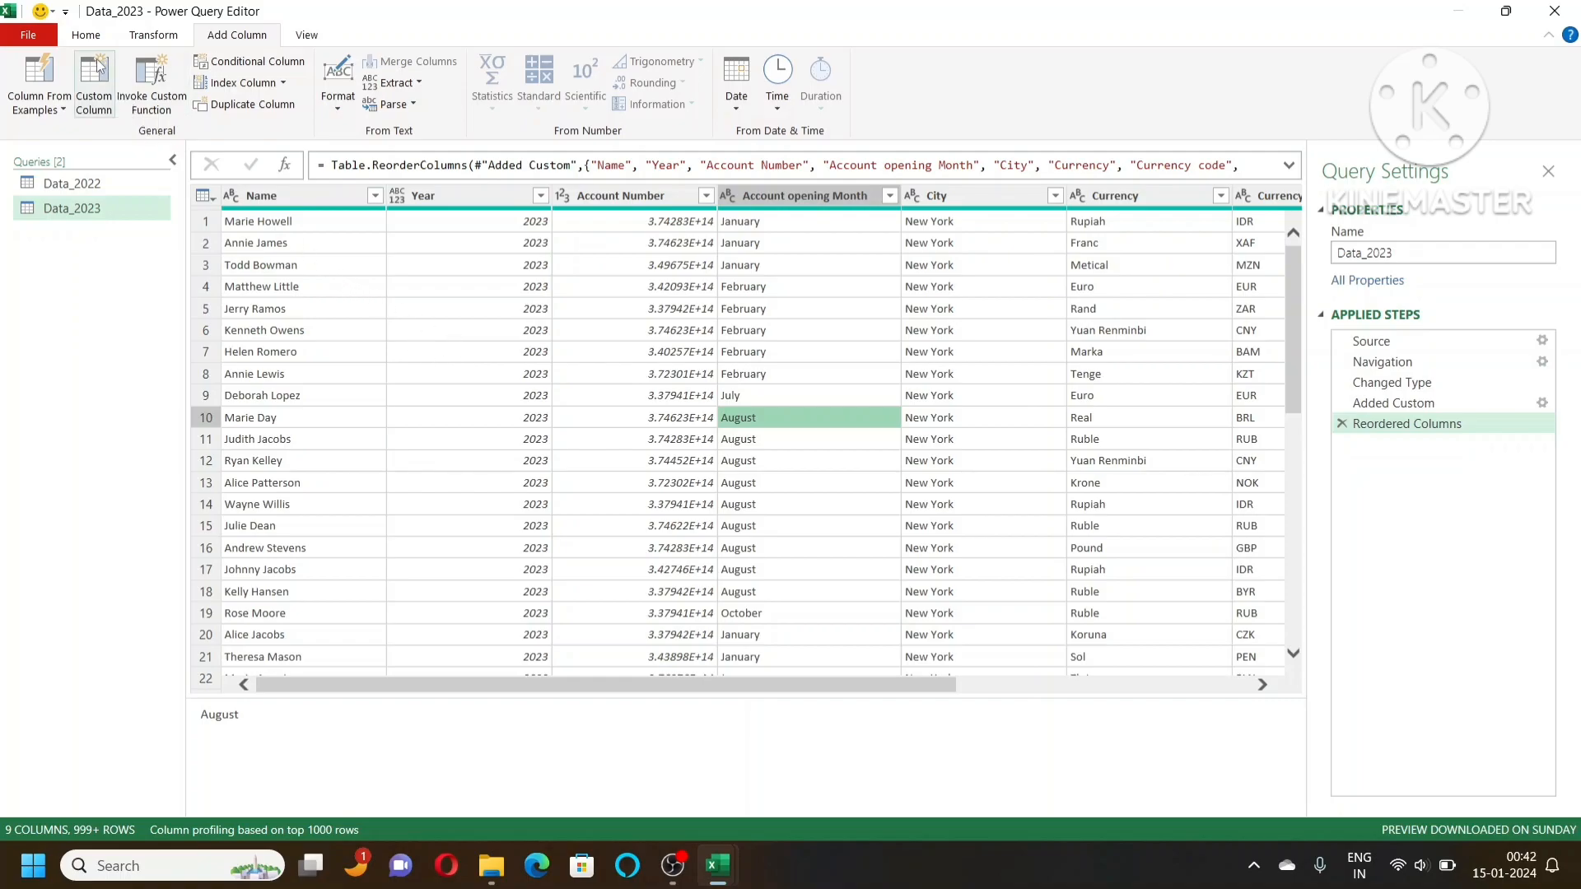
Step: Close the editor and load the Data_2023 query to the workbook as Only Create Connection
{"action": "left_click", "coordinate": [86, 37]}
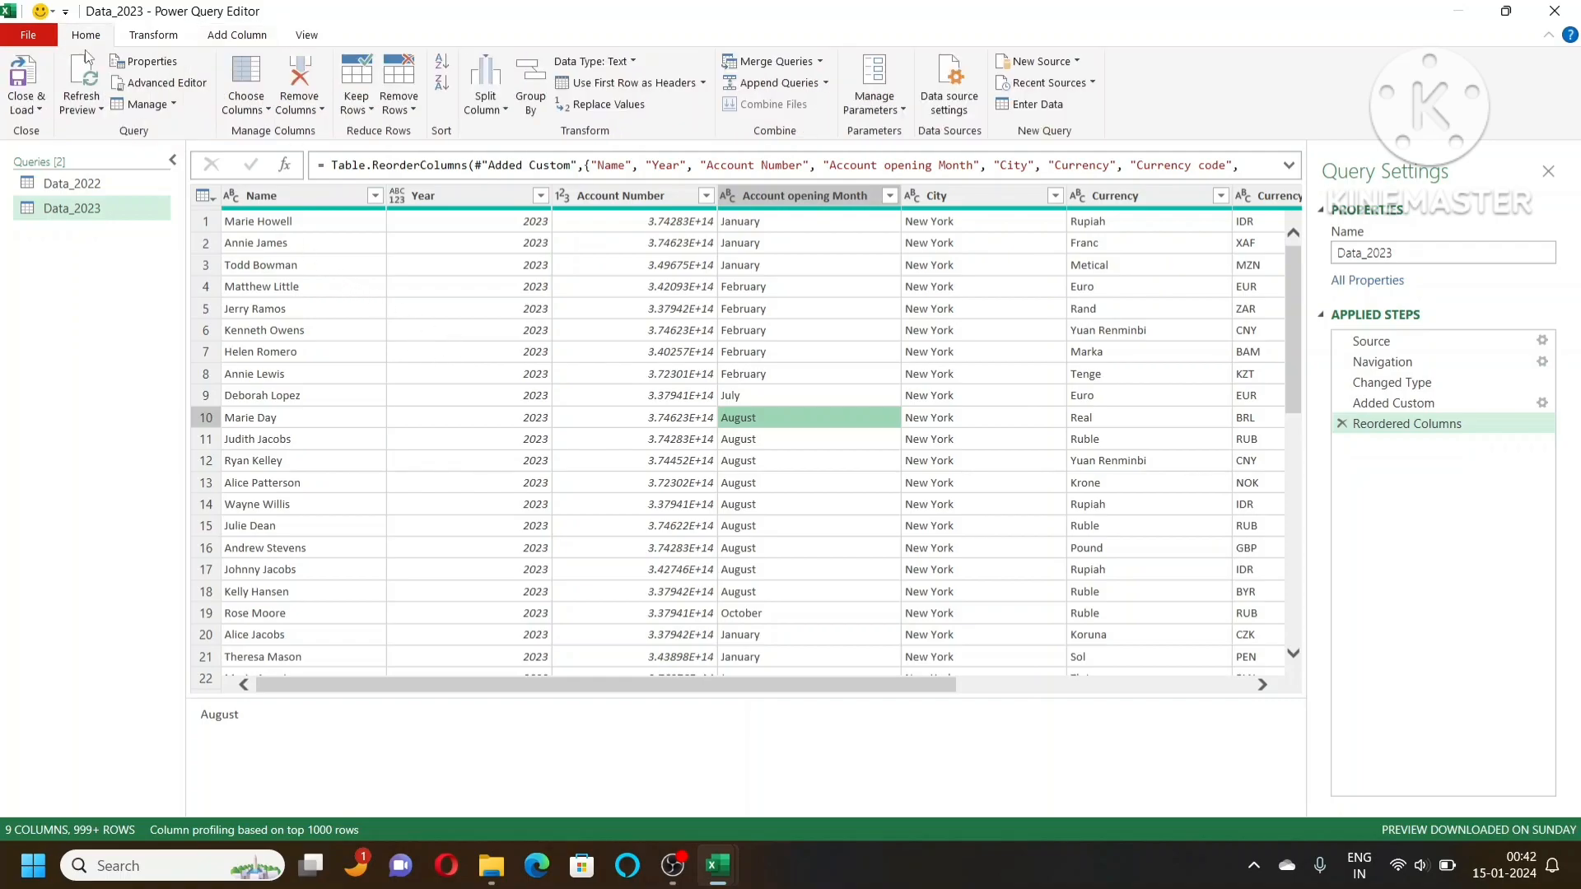
{"action": "left_click", "coordinate": [36, 110]}
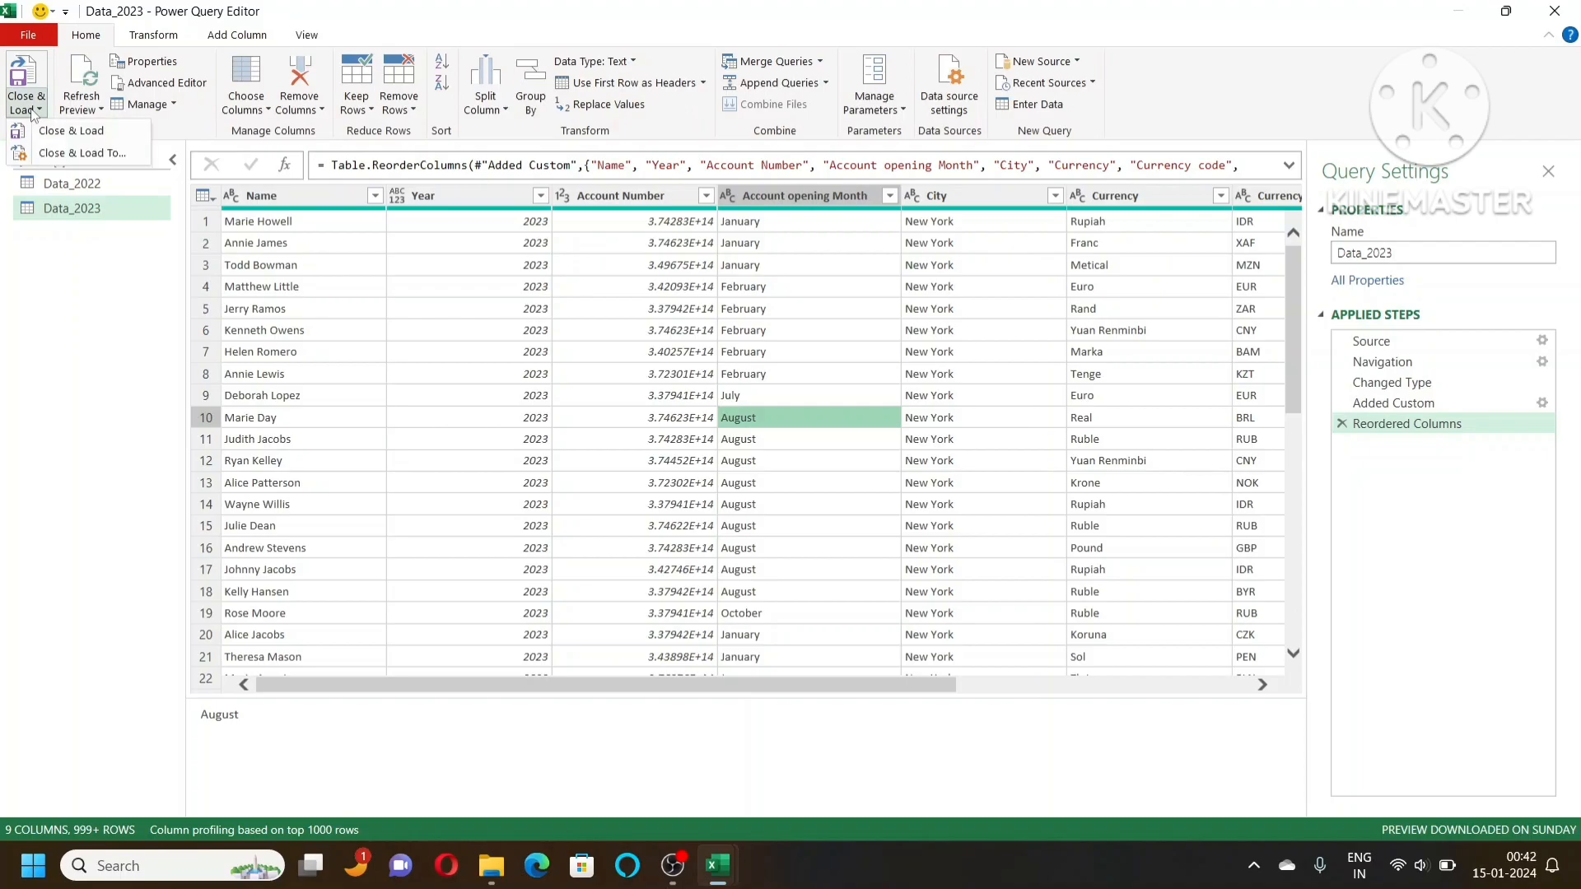
{"action": "left_click", "coordinate": [105, 155]}
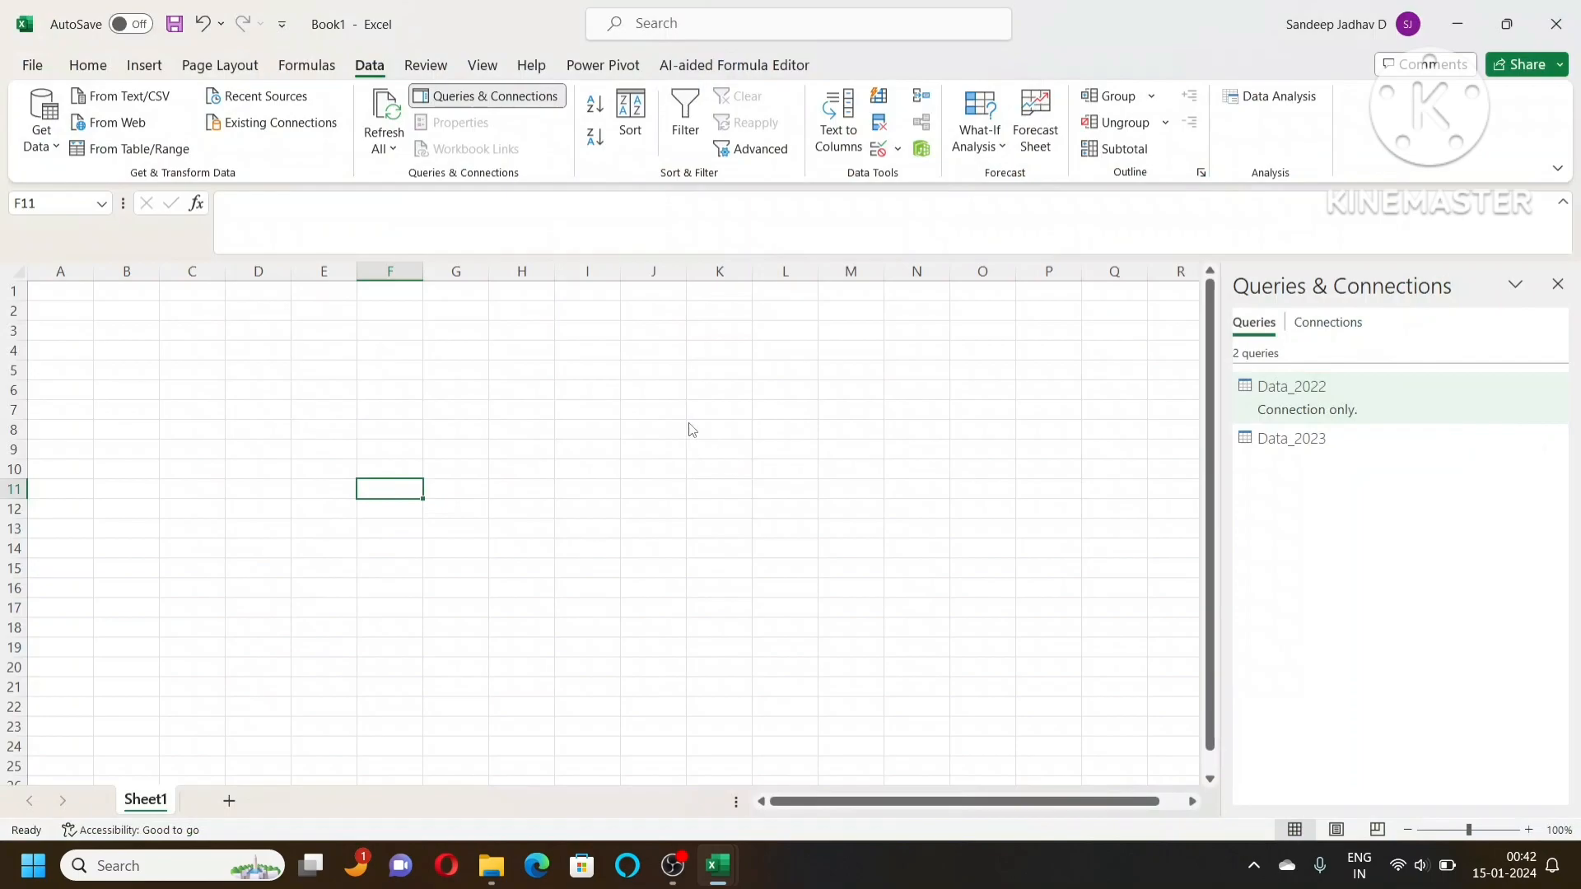
{"action": "left_click", "coordinate": [907, 508]}
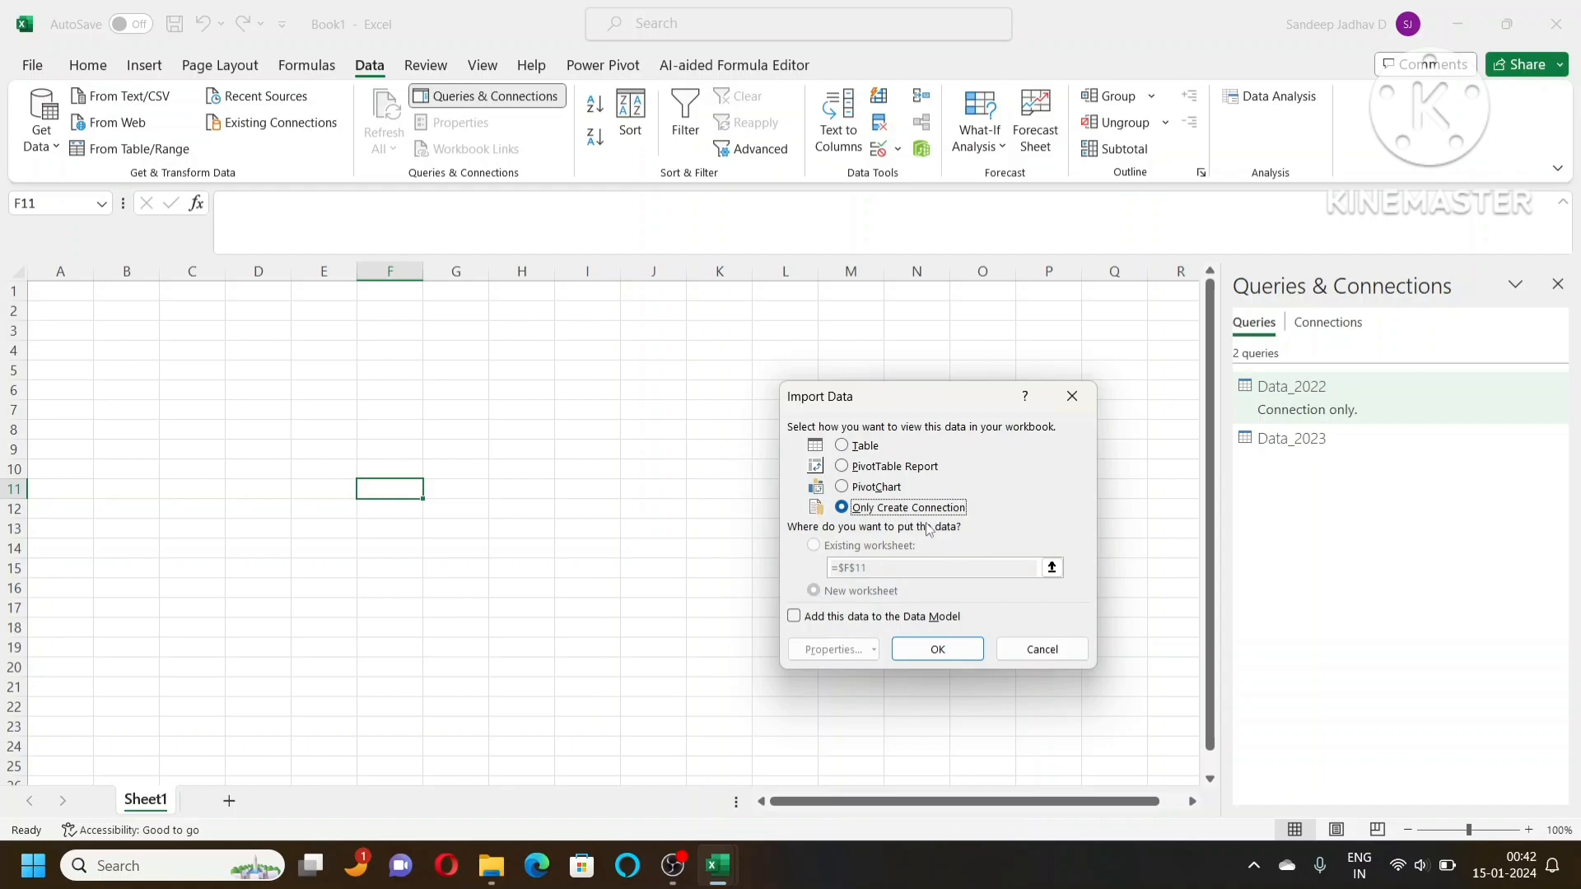
{"action": "left_click", "coordinate": [962, 653]}
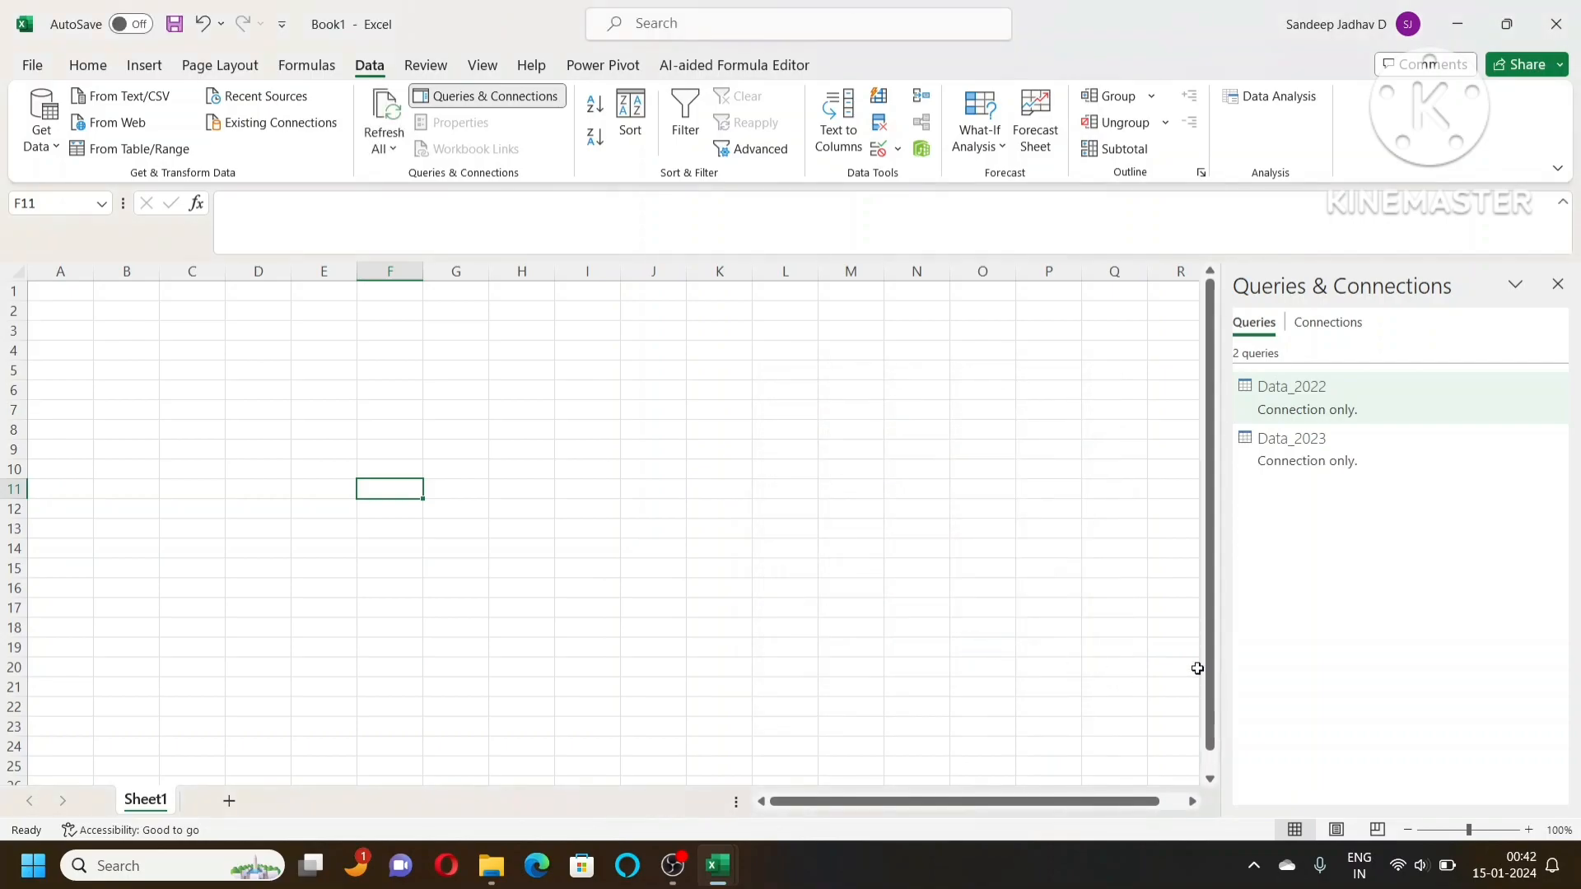
Step: Append the queries as two tables, with Data_2022 as the first table and Data_2023 as the second
{"action": "mouse_move", "coordinate": [1348, 475]}
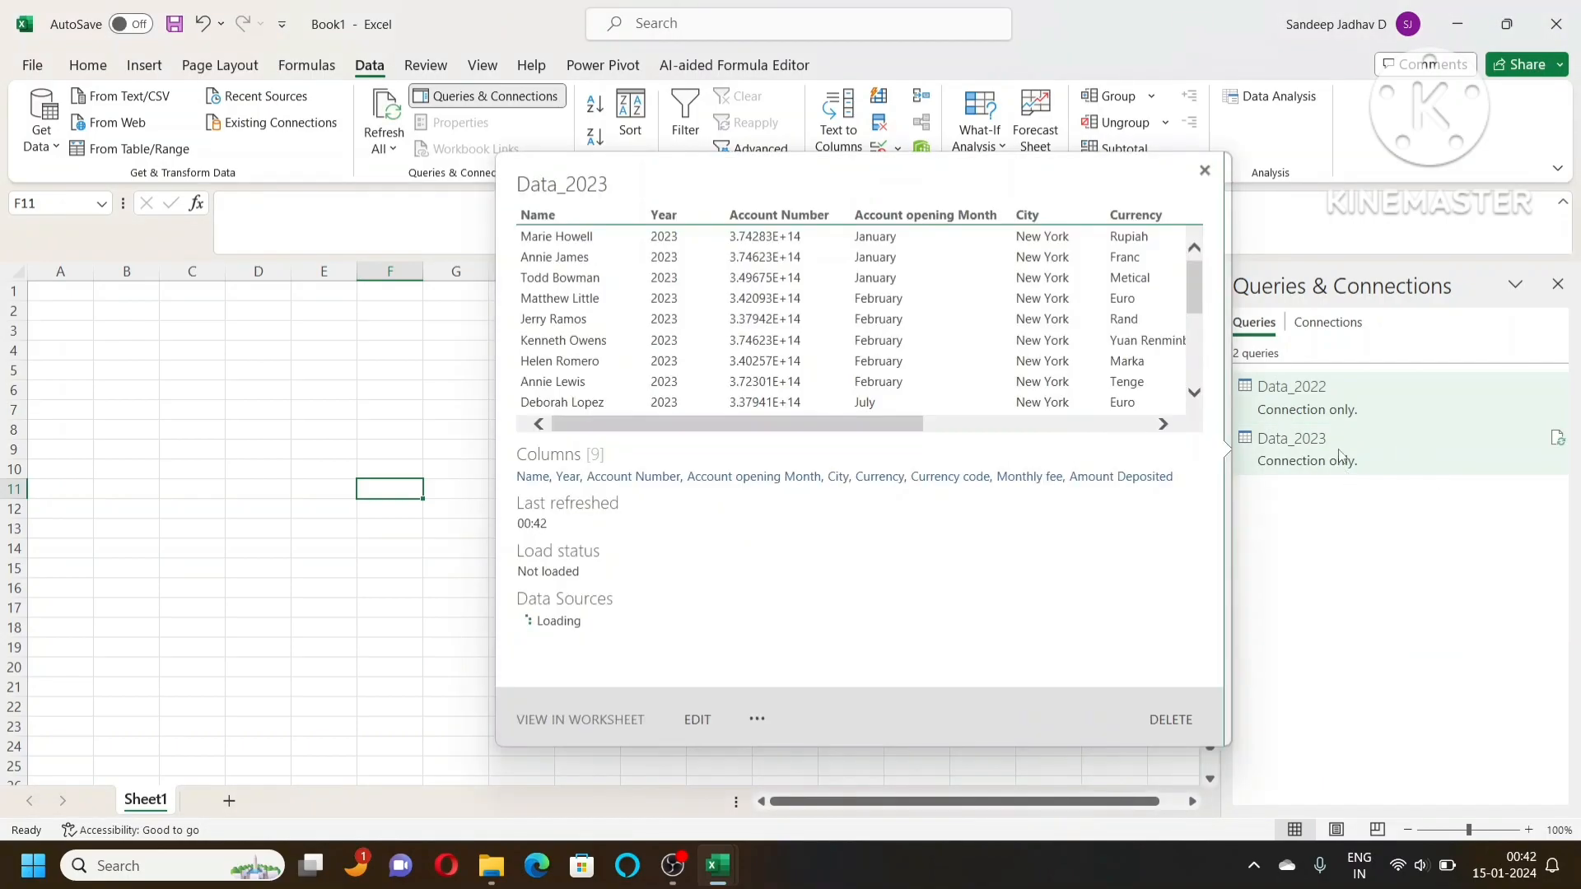
{"action": "mouse_move", "coordinate": [1345, 395]}
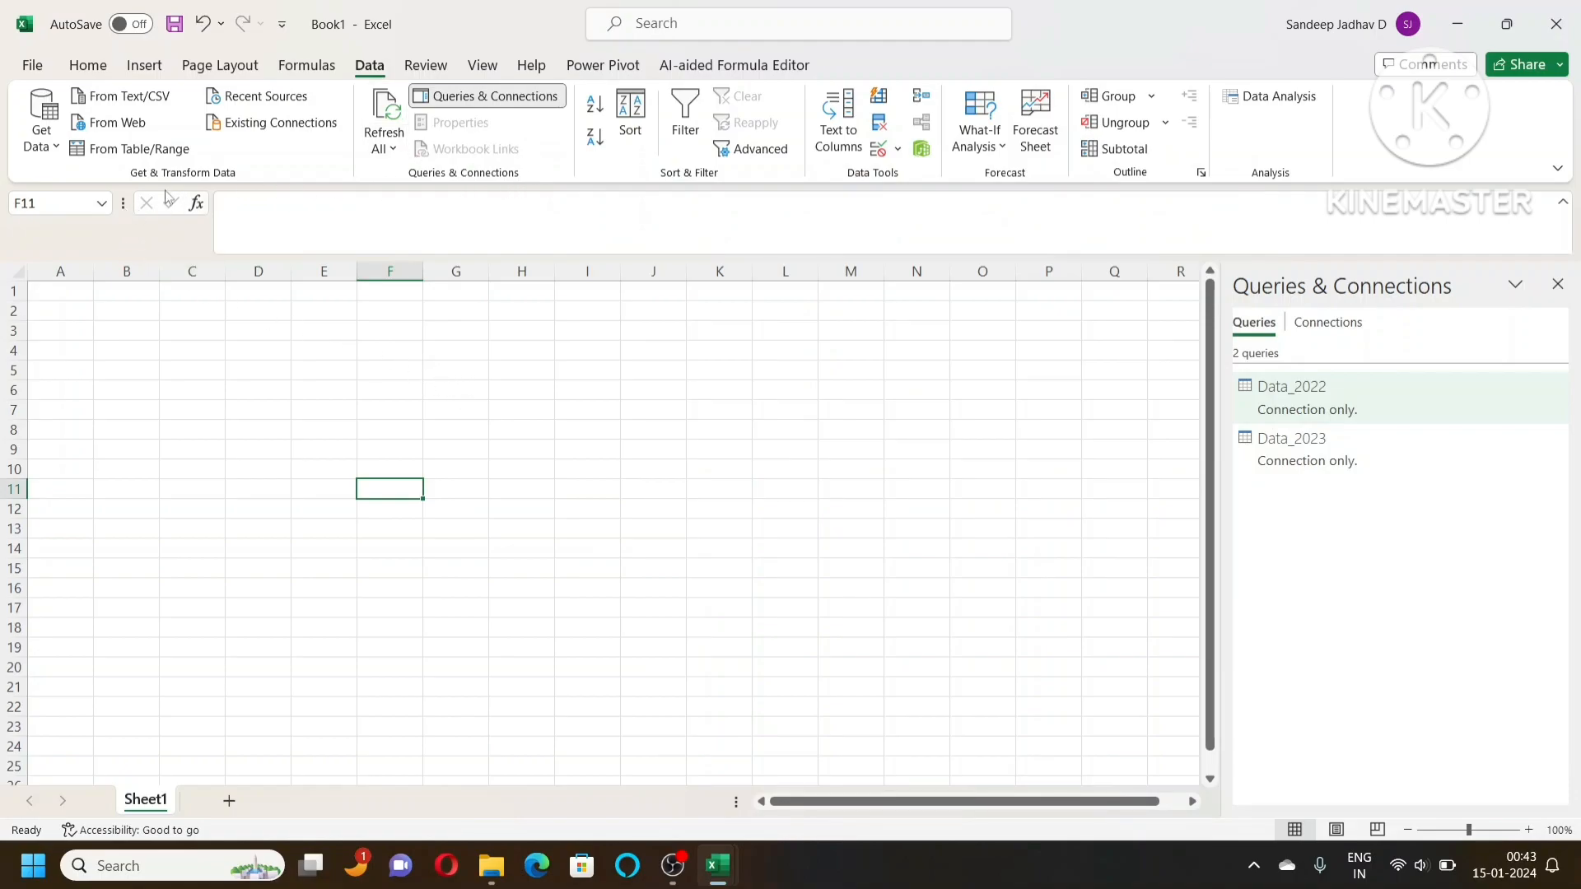
{"action": "left_click", "coordinate": [45, 150]}
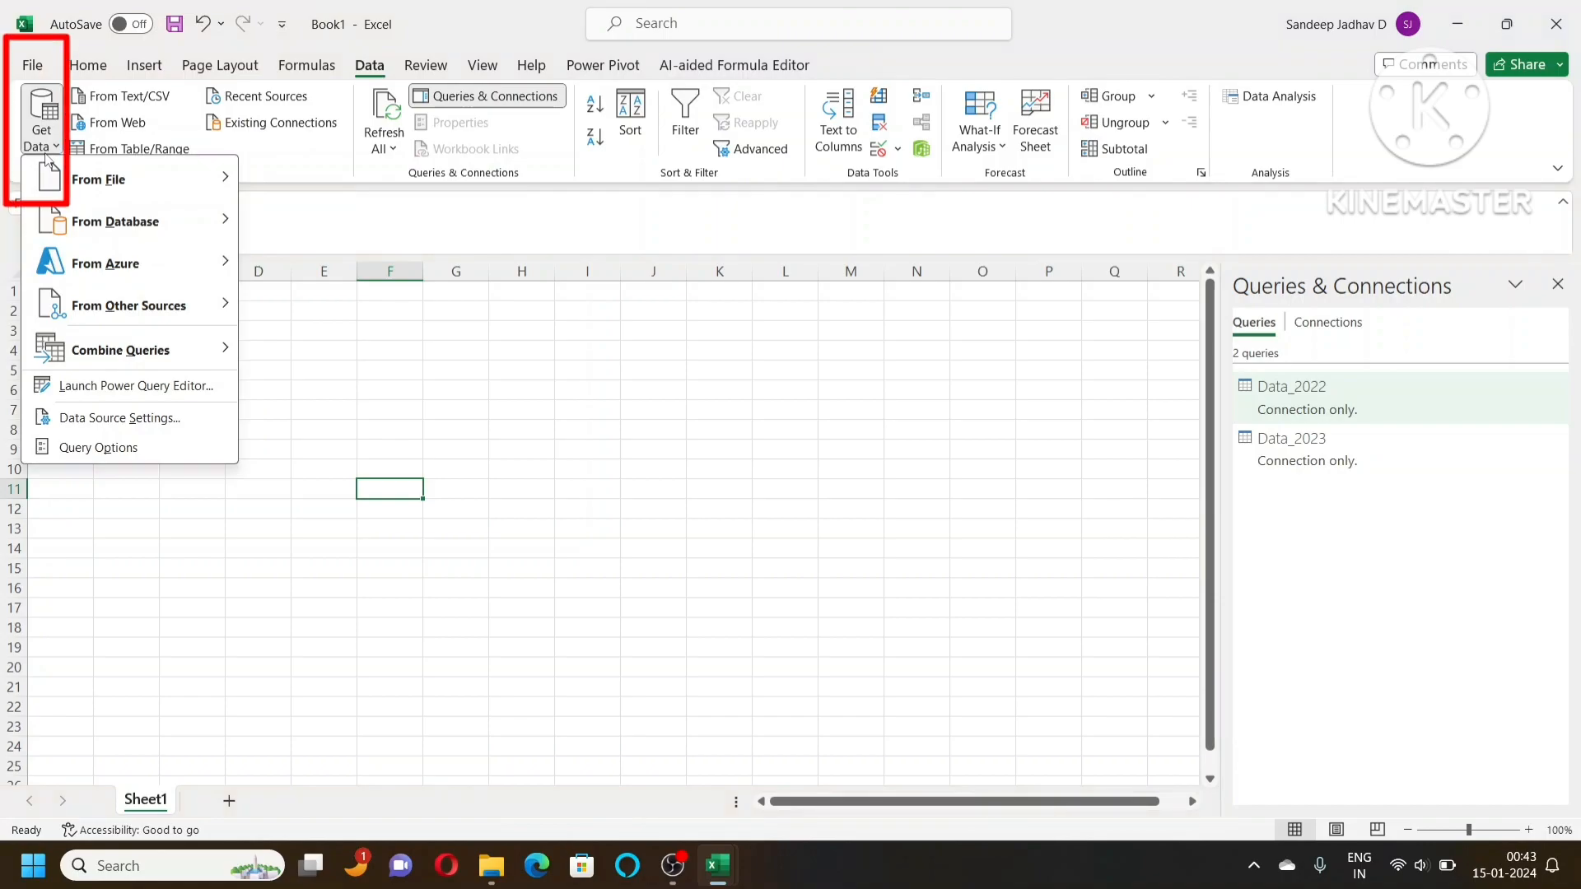
{"action": "mouse_move", "coordinate": [168, 356]}
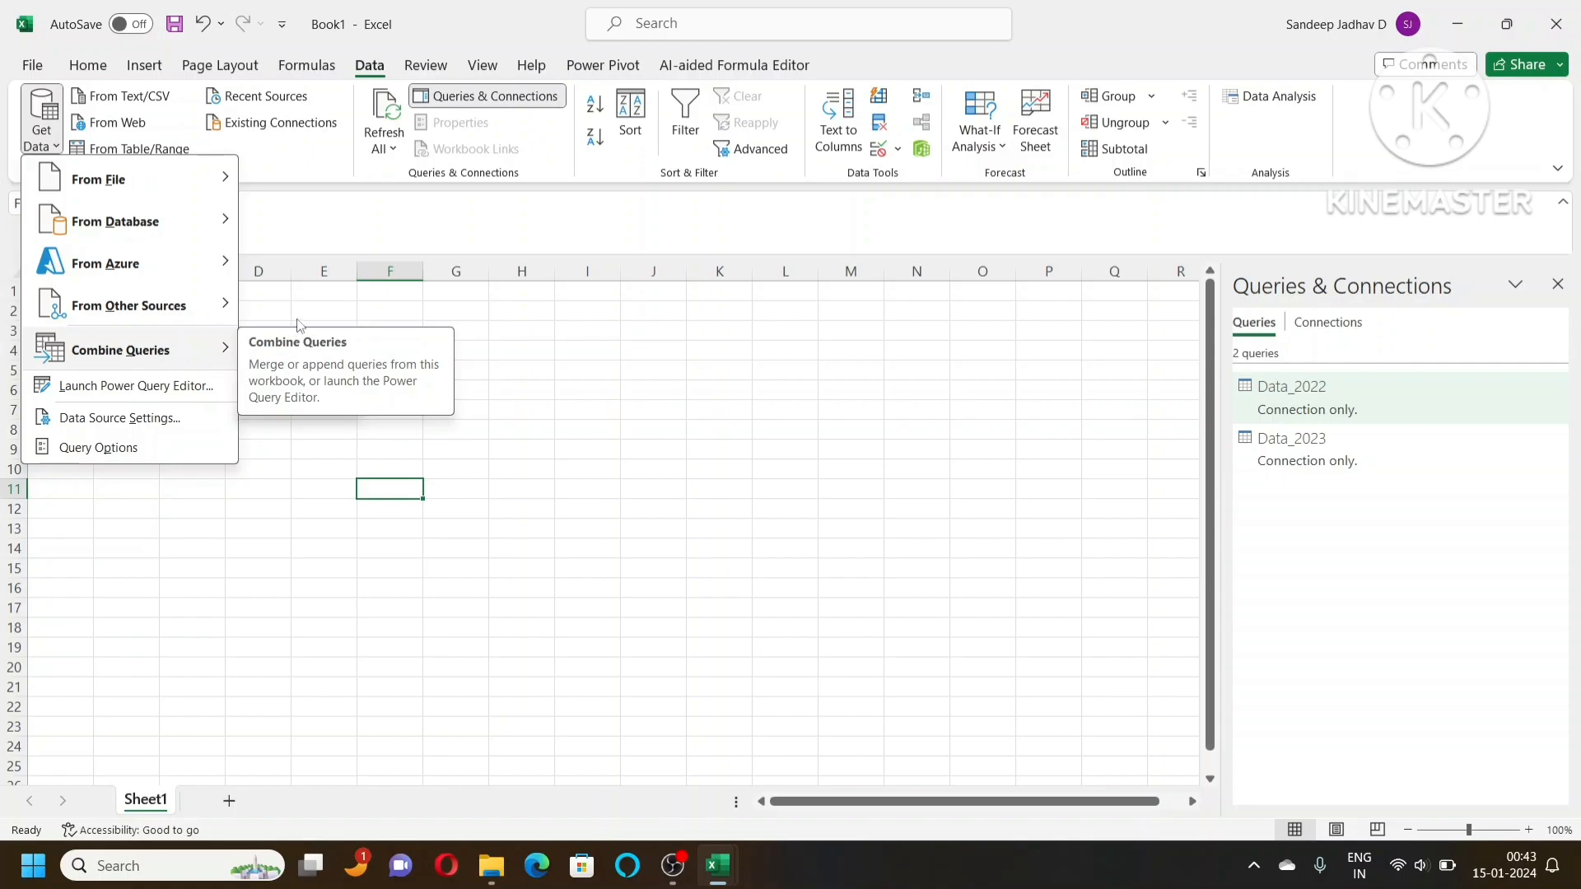
{"action": "left_click", "coordinate": [138, 363]}
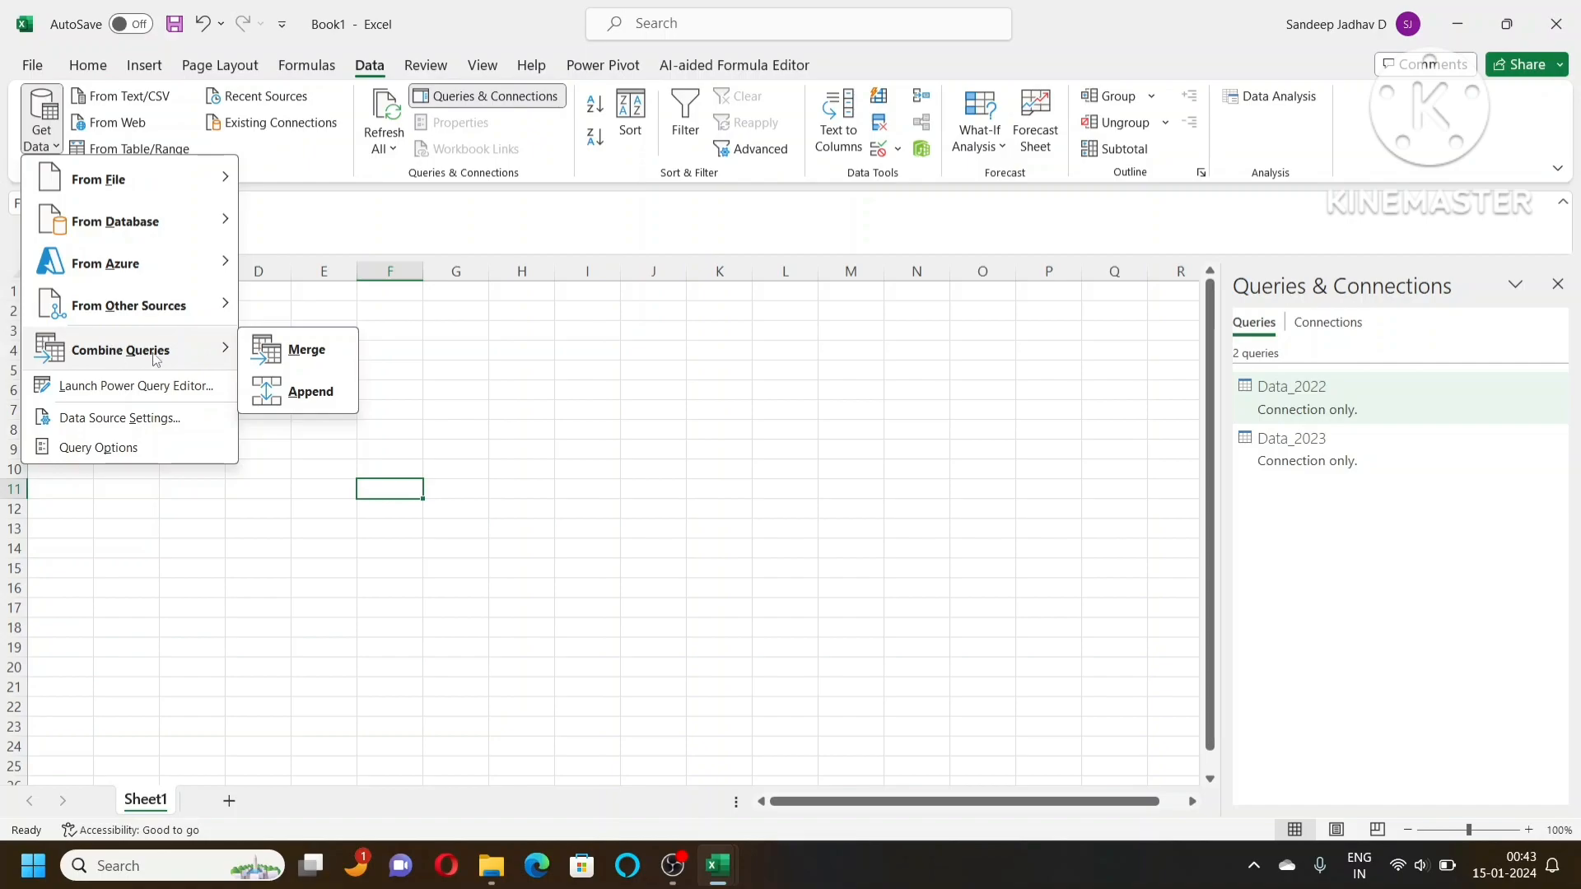
{"action": "left_click", "coordinate": [310, 396]}
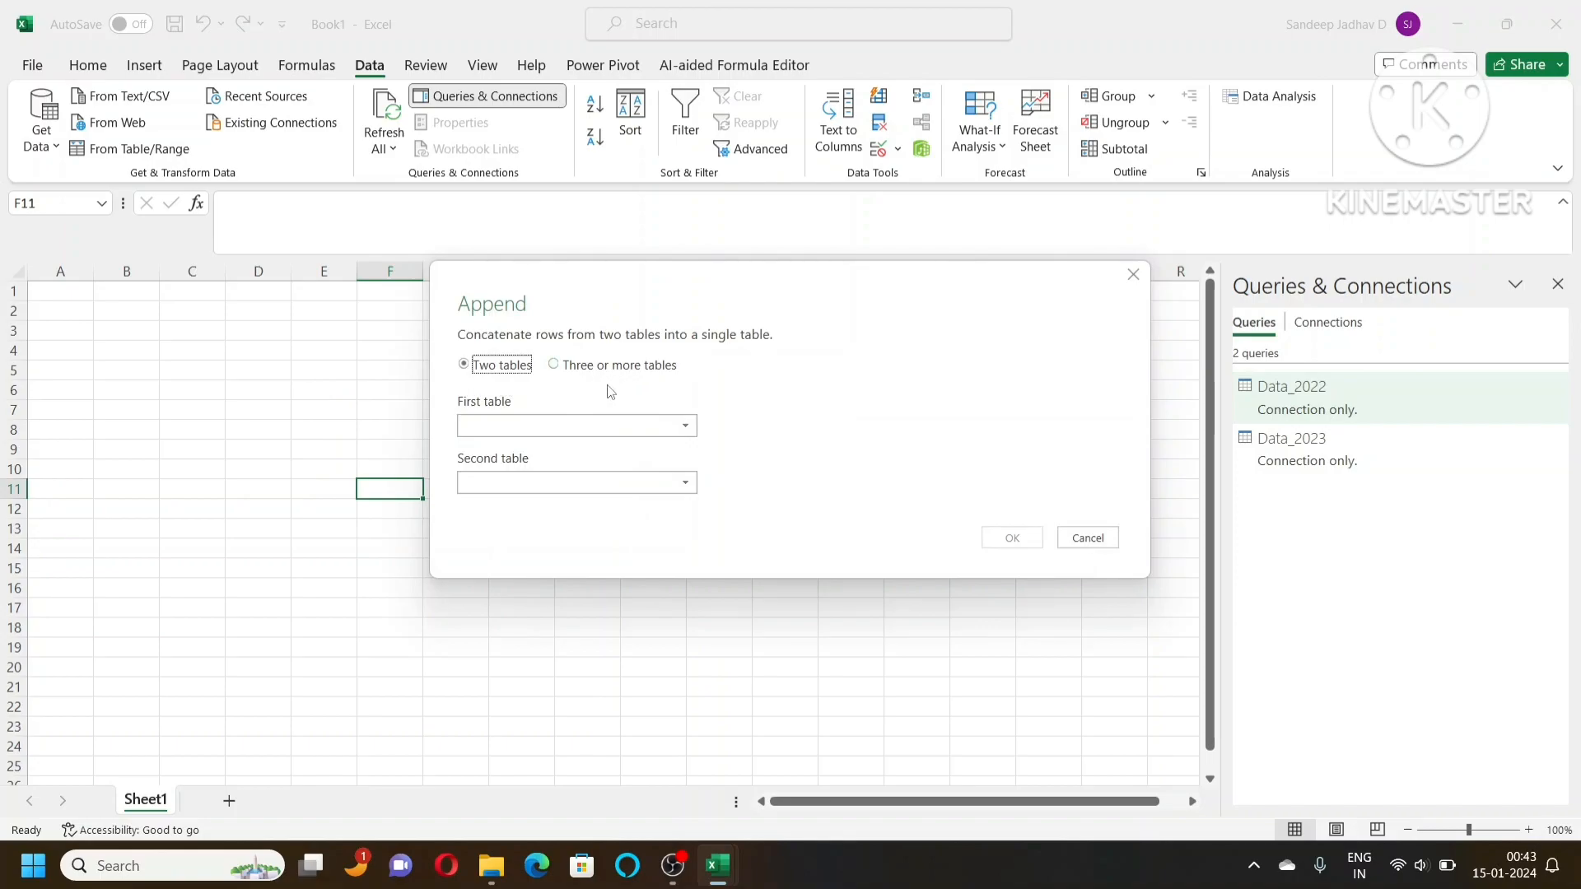
{"action": "left_click", "coordinate": [556, 368]}
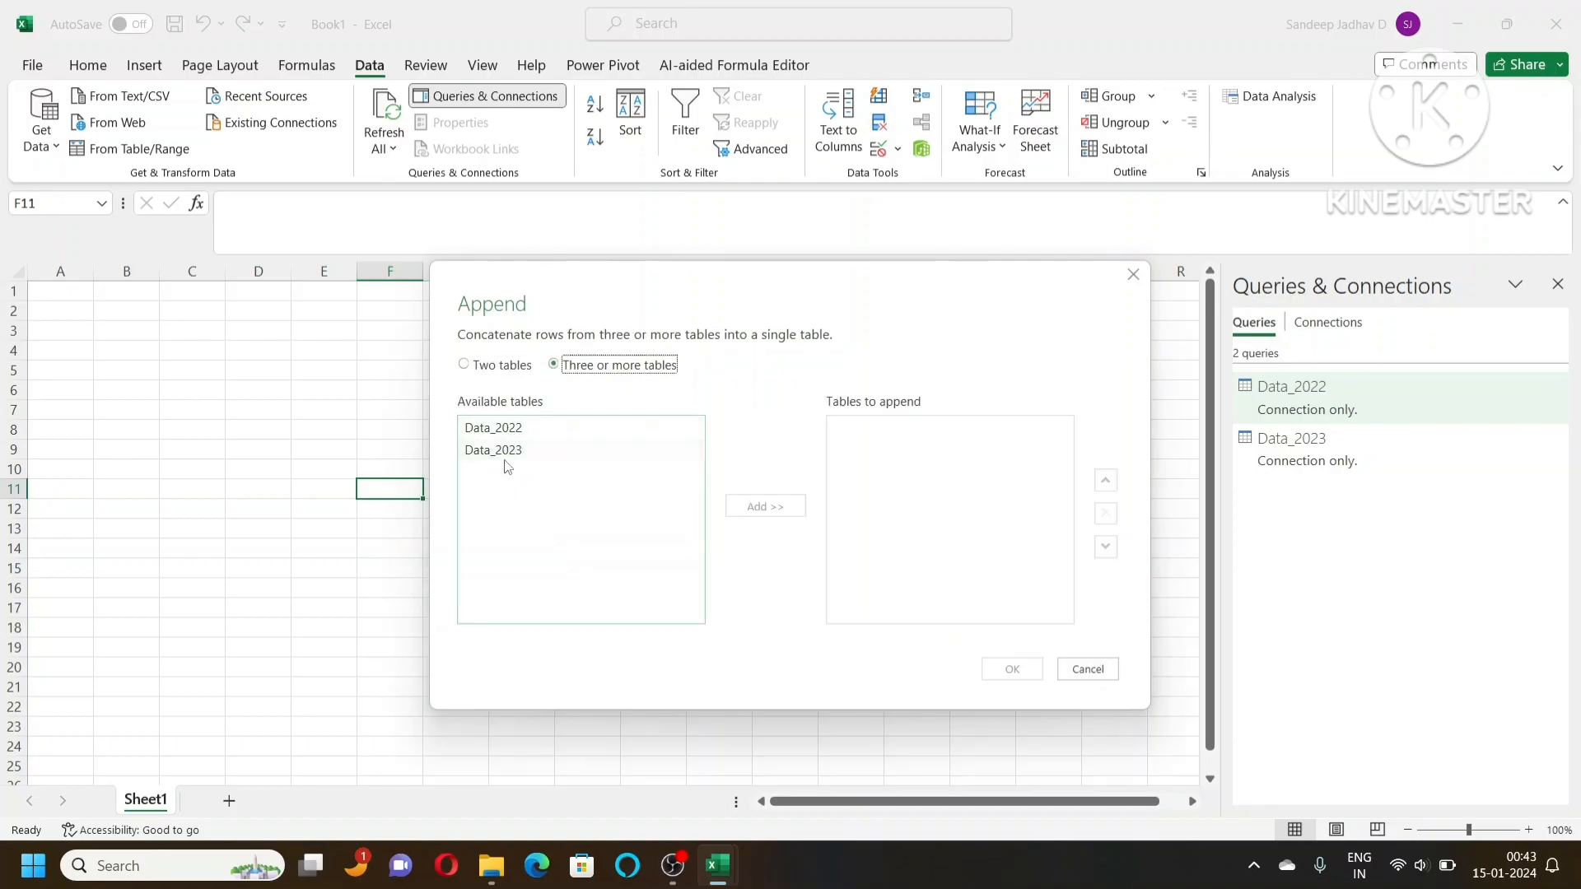
{"action": "left_click", "coordinate": [464, 366]}
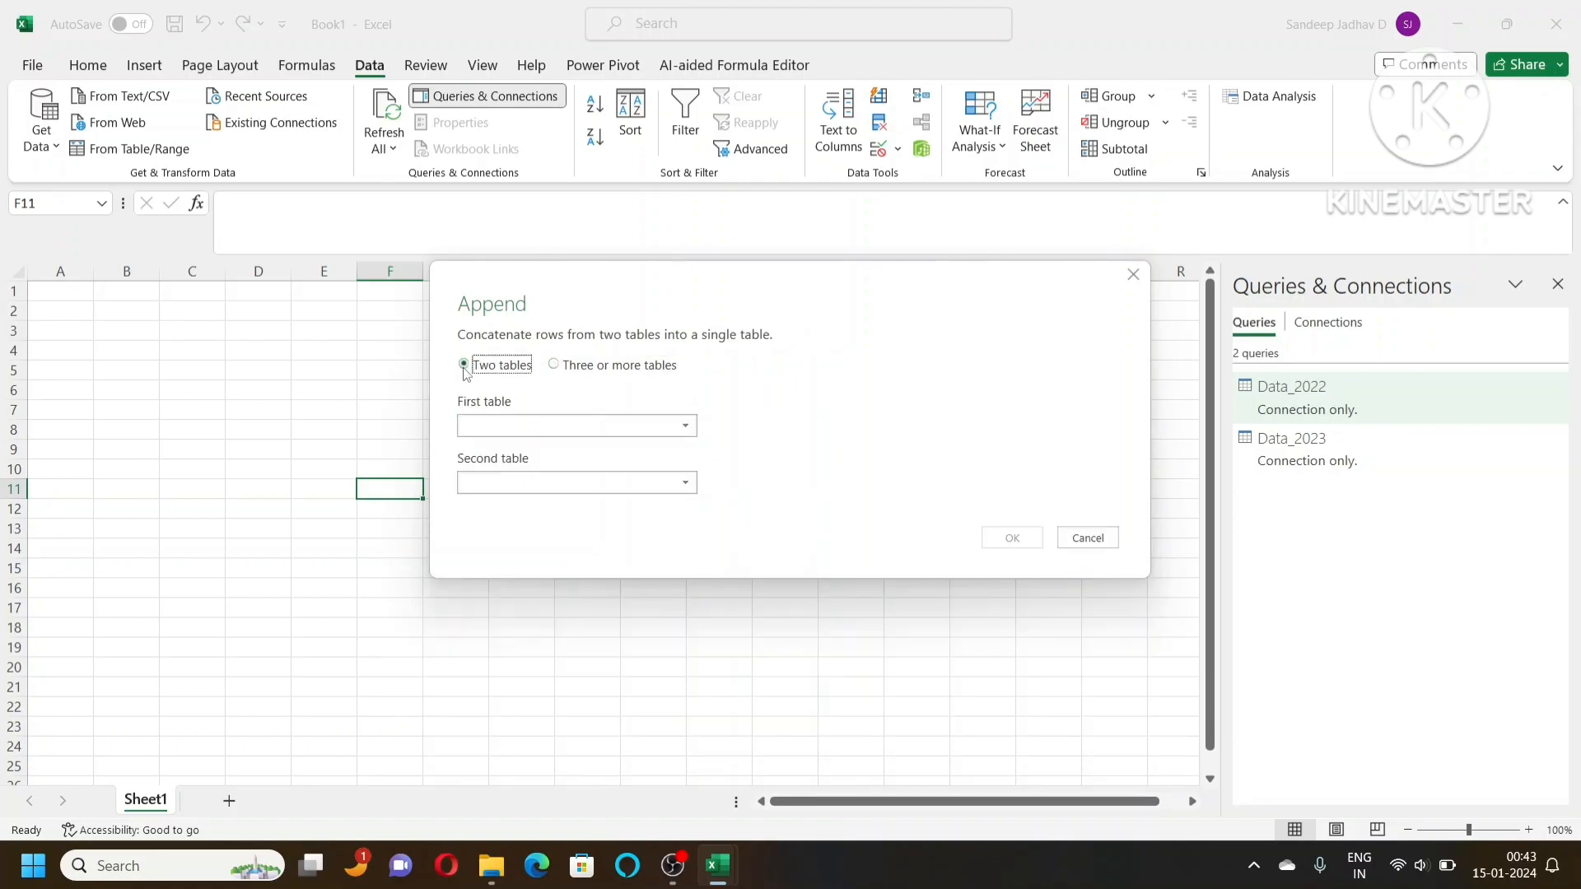
{"action": "left_click", "coordinate": [541, 434]}
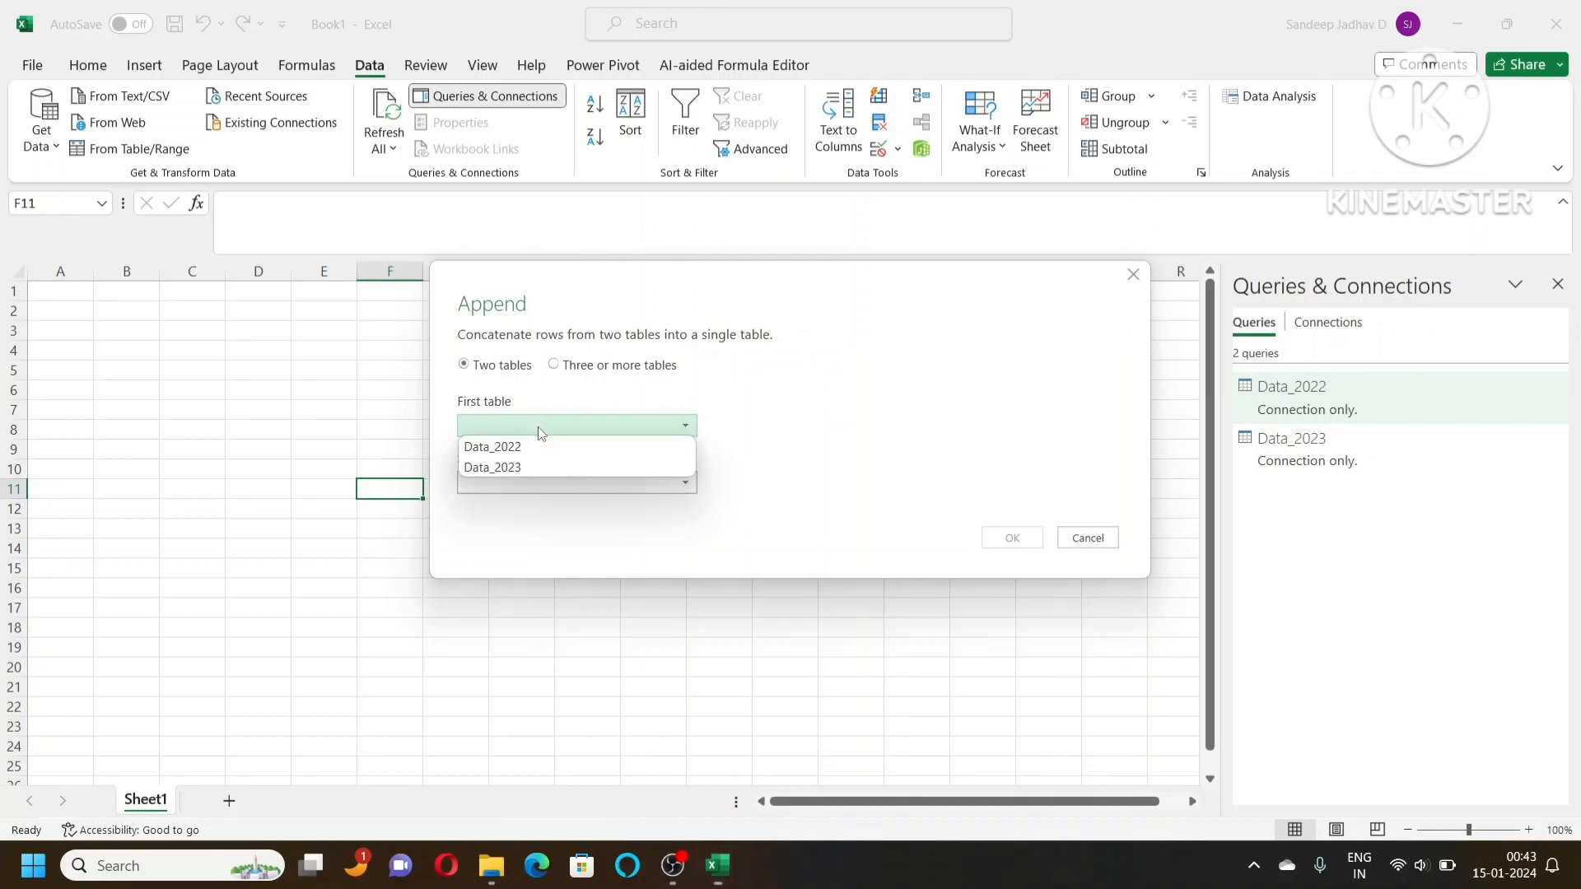
{"action": "left_click", "coordinate": [525, 445]}
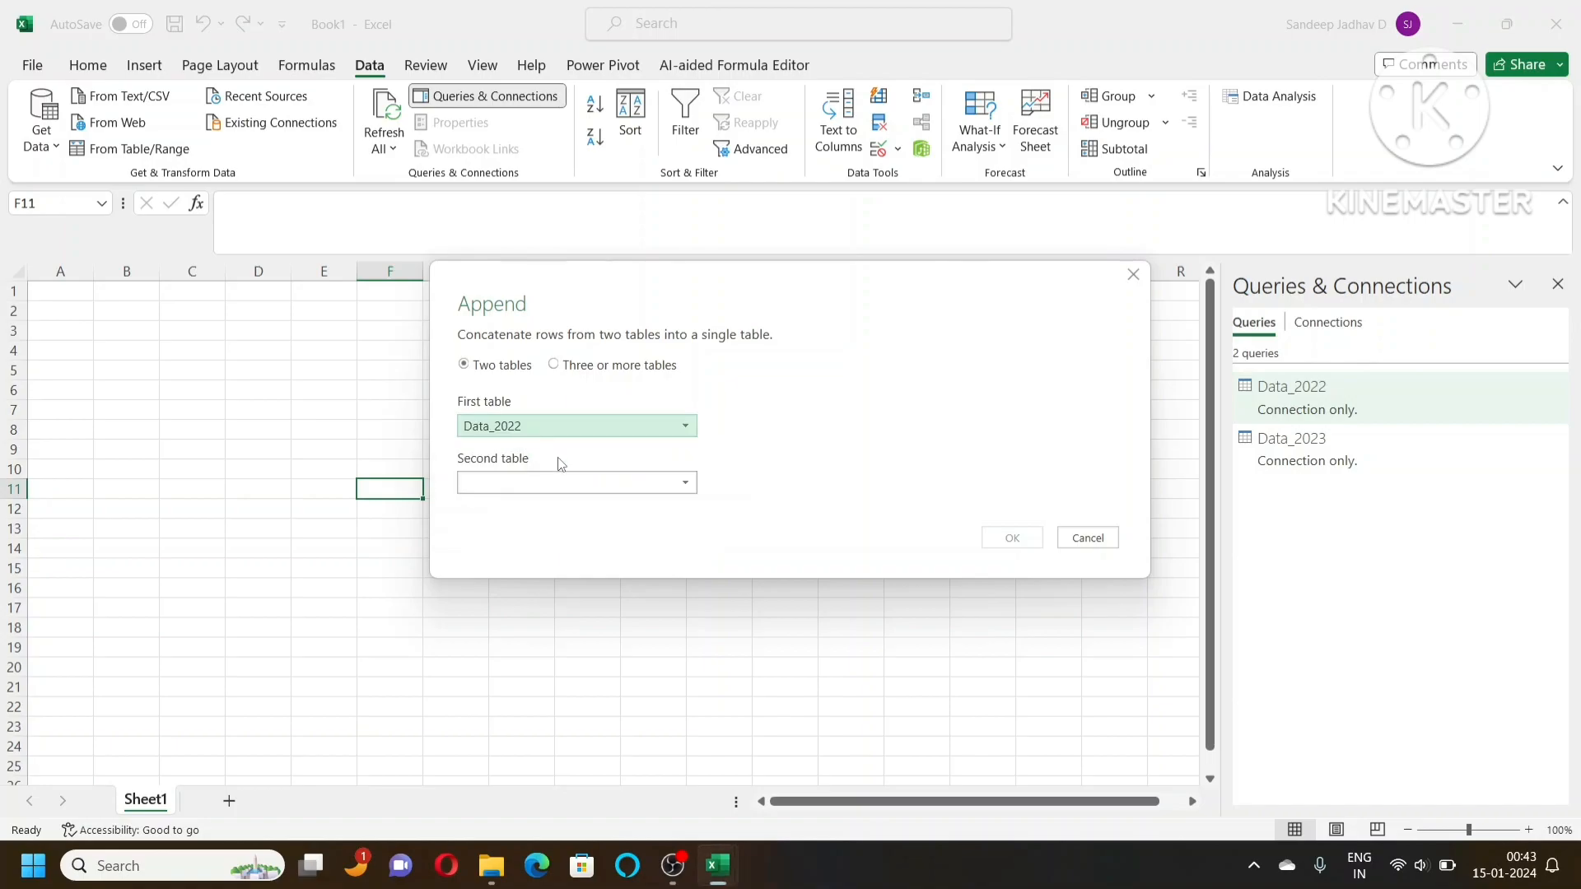
{"action": "left_click", "coordinate": [527, 487]}
{"action": "left_click", "coordinate": [514, 526]}
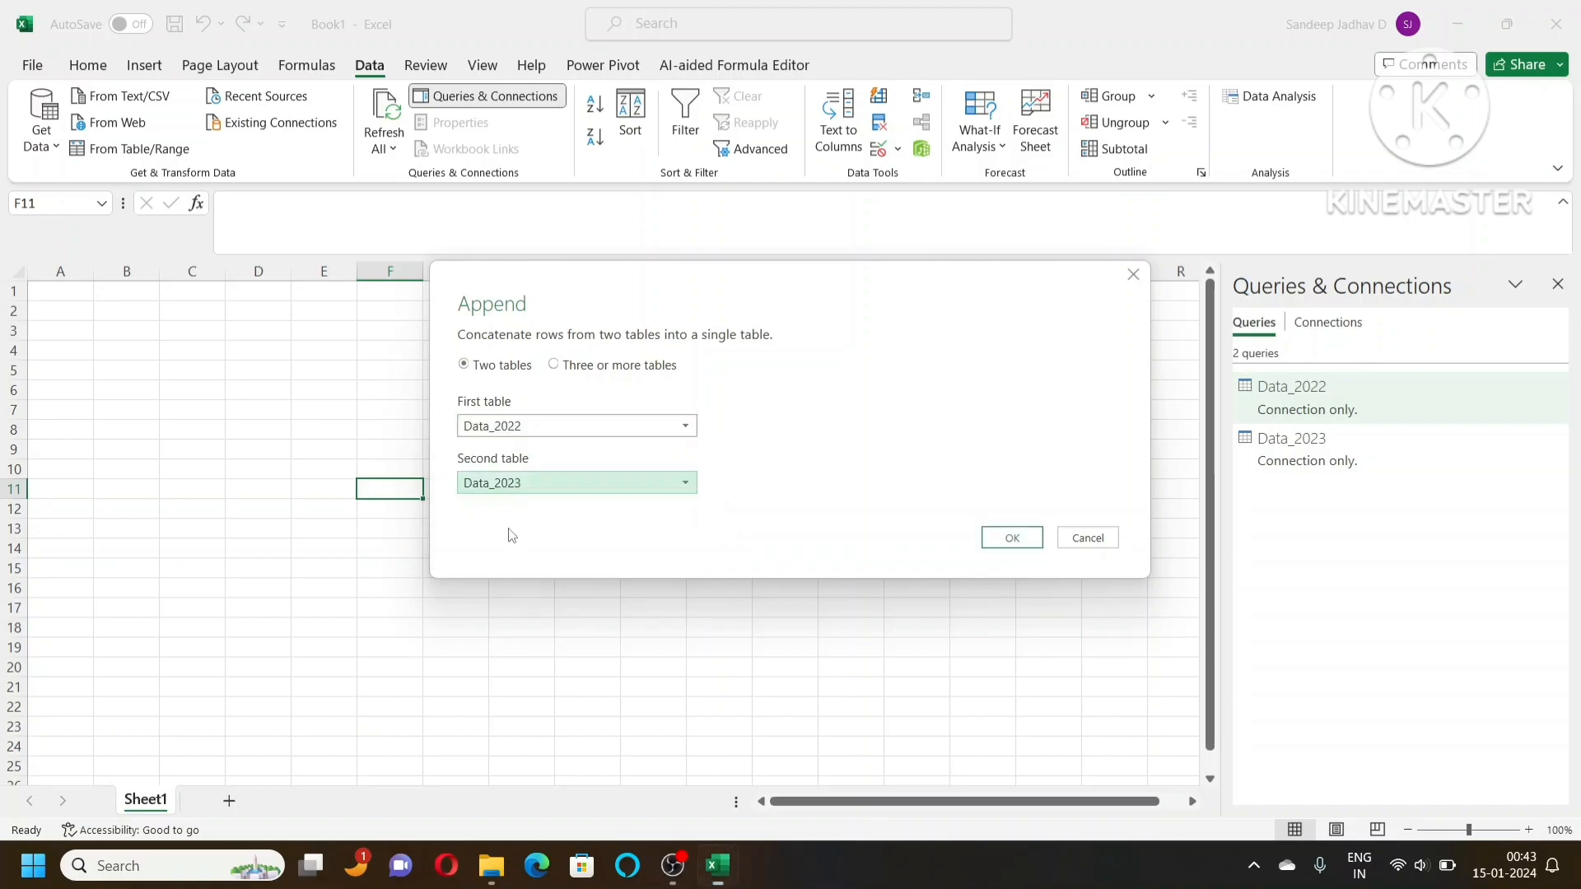
{"action": "left_click", "coordinate": [1008, 540]}
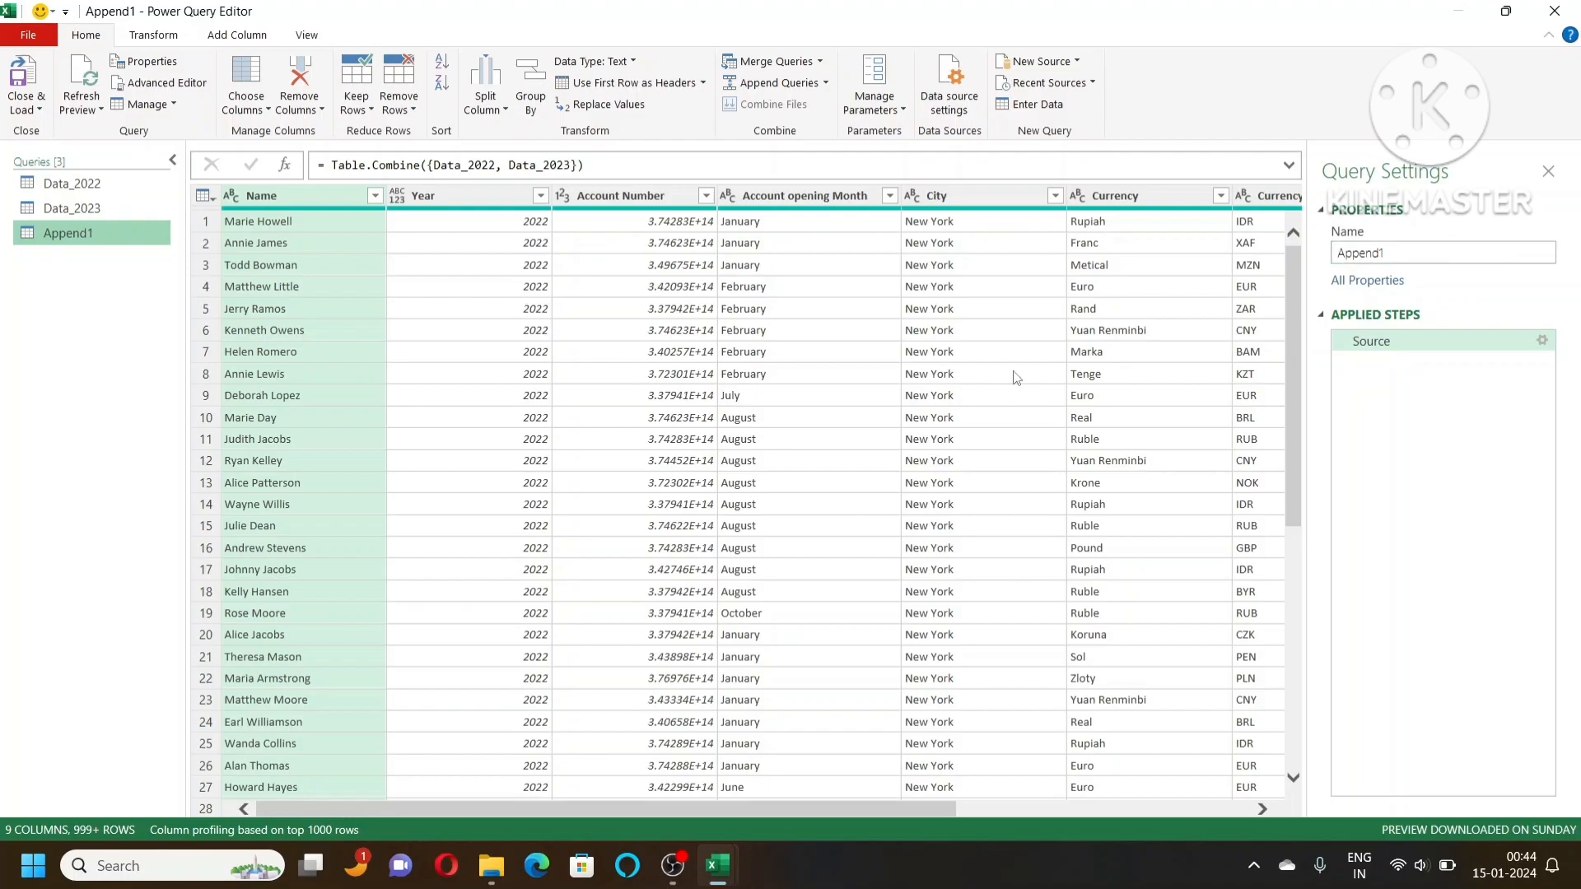
Step: Rename the appended query as Combine
{"action": "left_click", "coordinate": [1410, 255]}
{"action": "double_click", "coordinate": [1421, 258]}
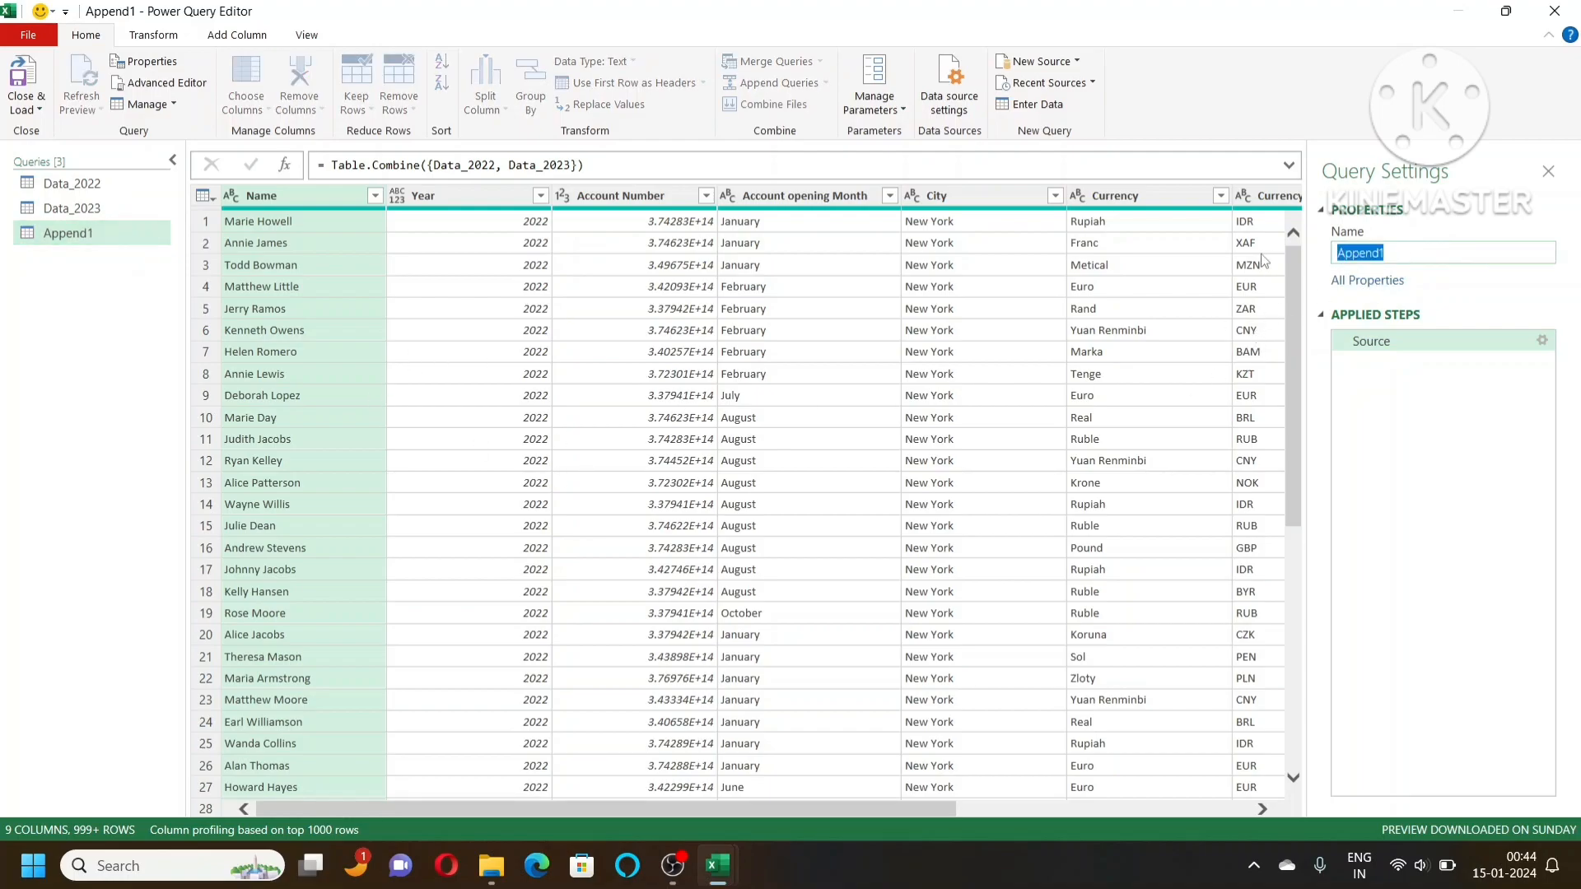
{"action": "type", "text": "Combine"}
{"action": "key", "text": "Return"}
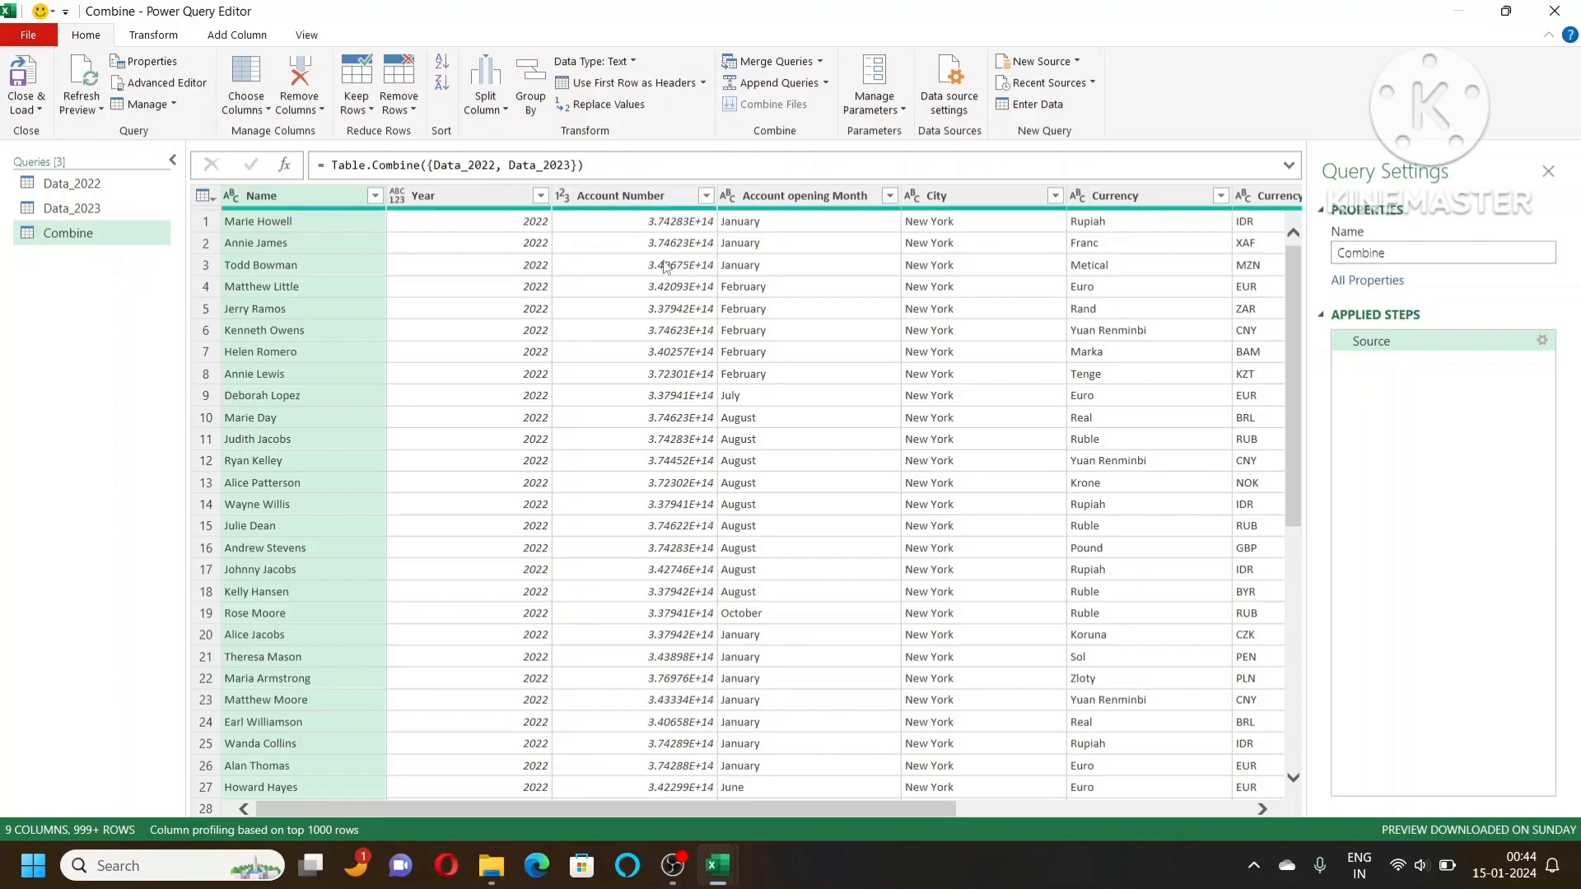
Step: Check the Year filter values in the Combine query and compare its rows with the Data_2022 and Data_2023 queries
{"action": "left_click", "coordinate": [540, 199]}
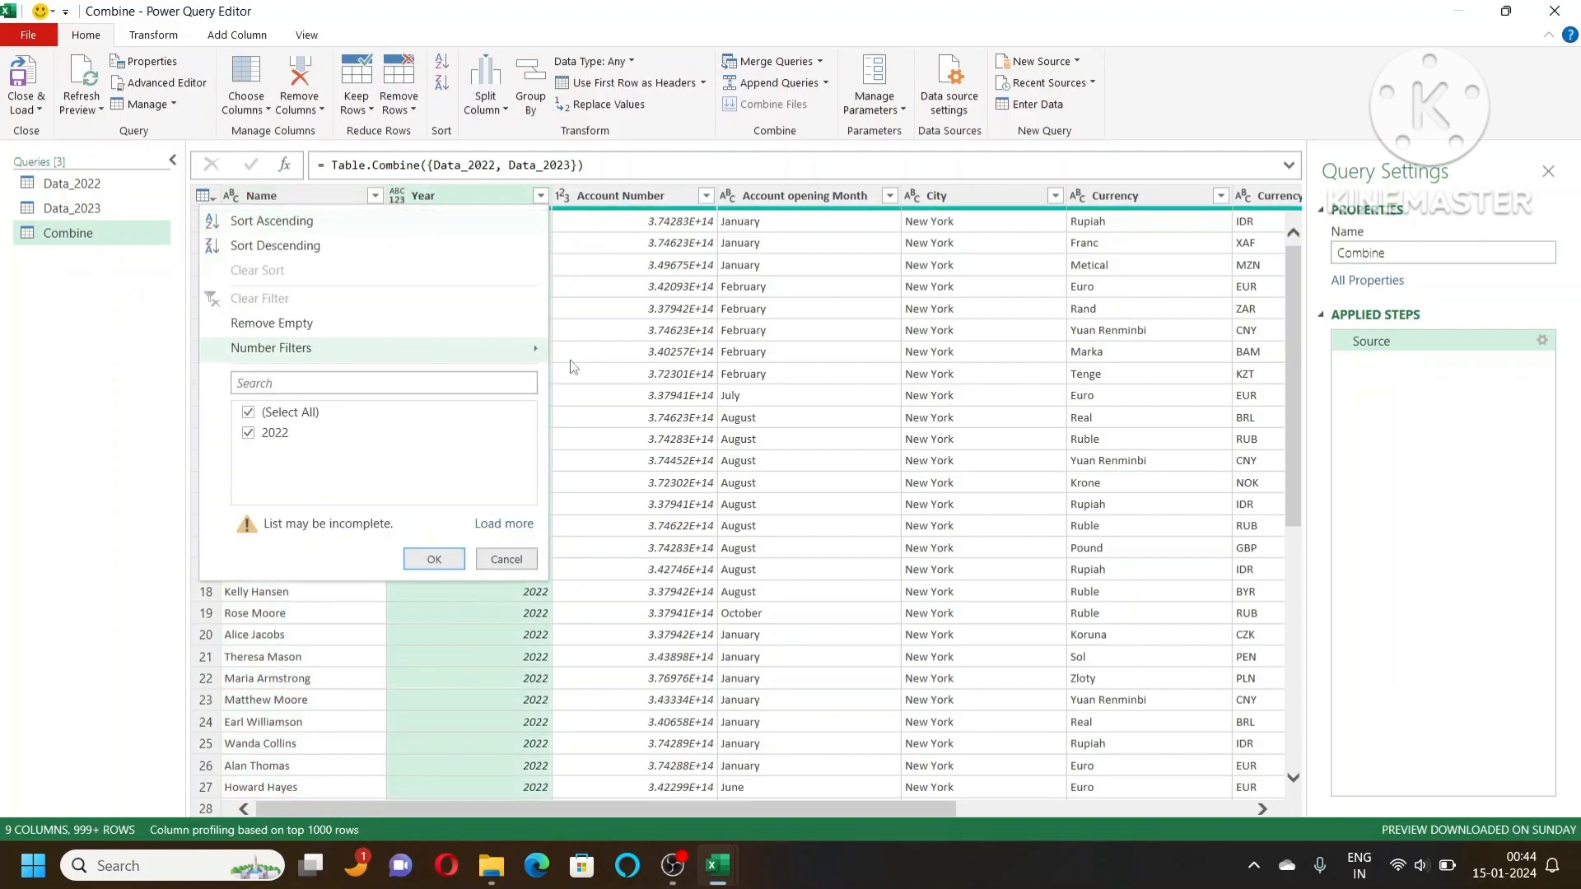
{"action": "left_click", "coordinate": [619, 397]}
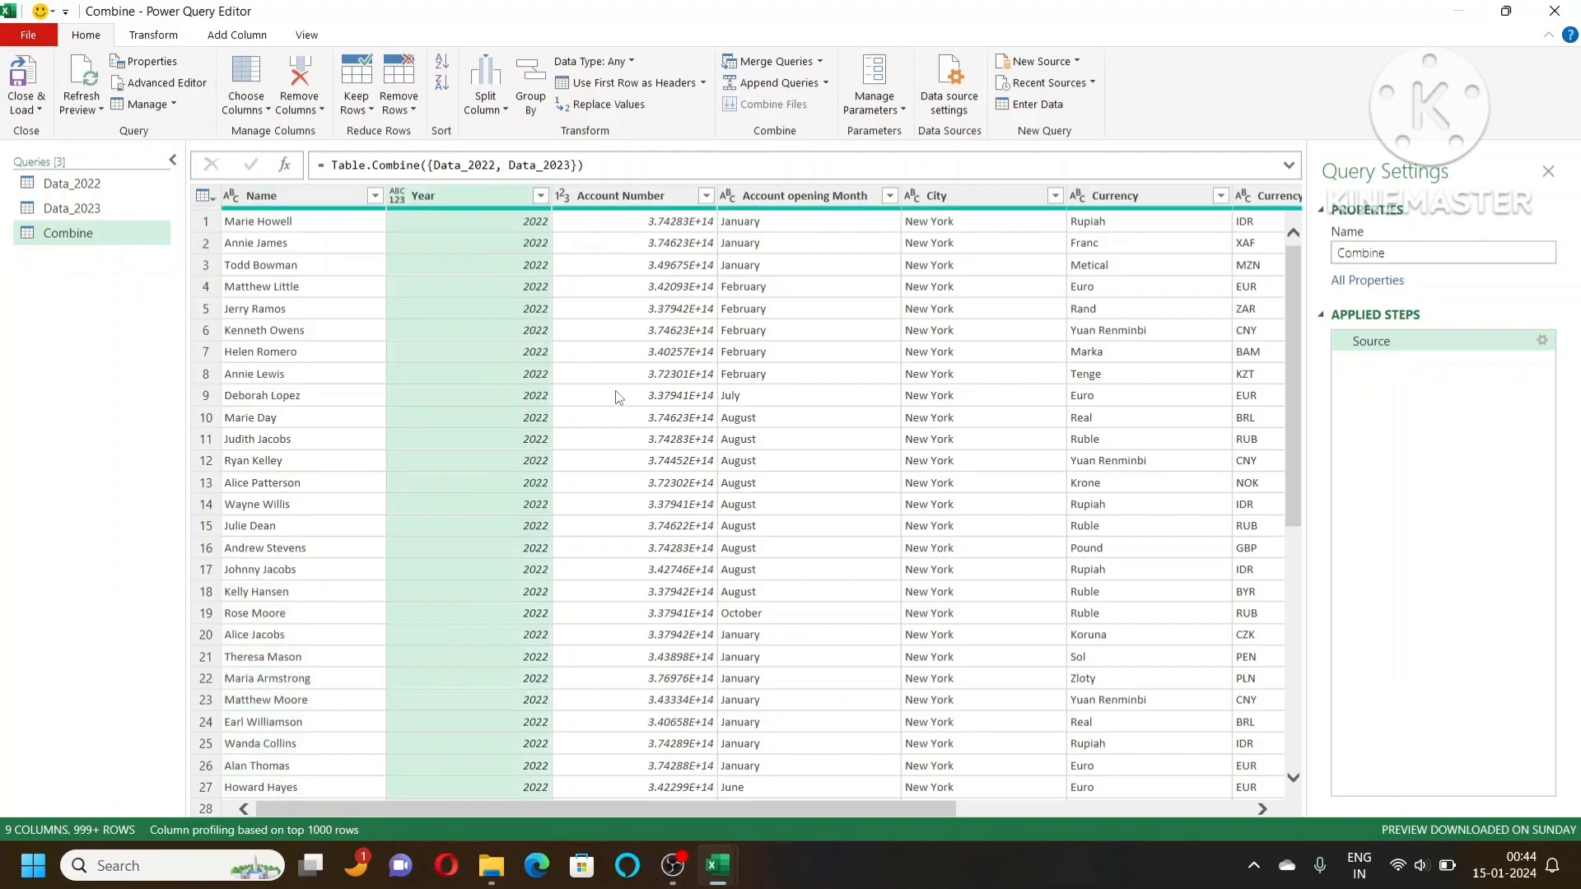
{"action": "left_click", "coordinate": [78, 184]}
{"action": "left_click", "coordinate": [84, 211]}
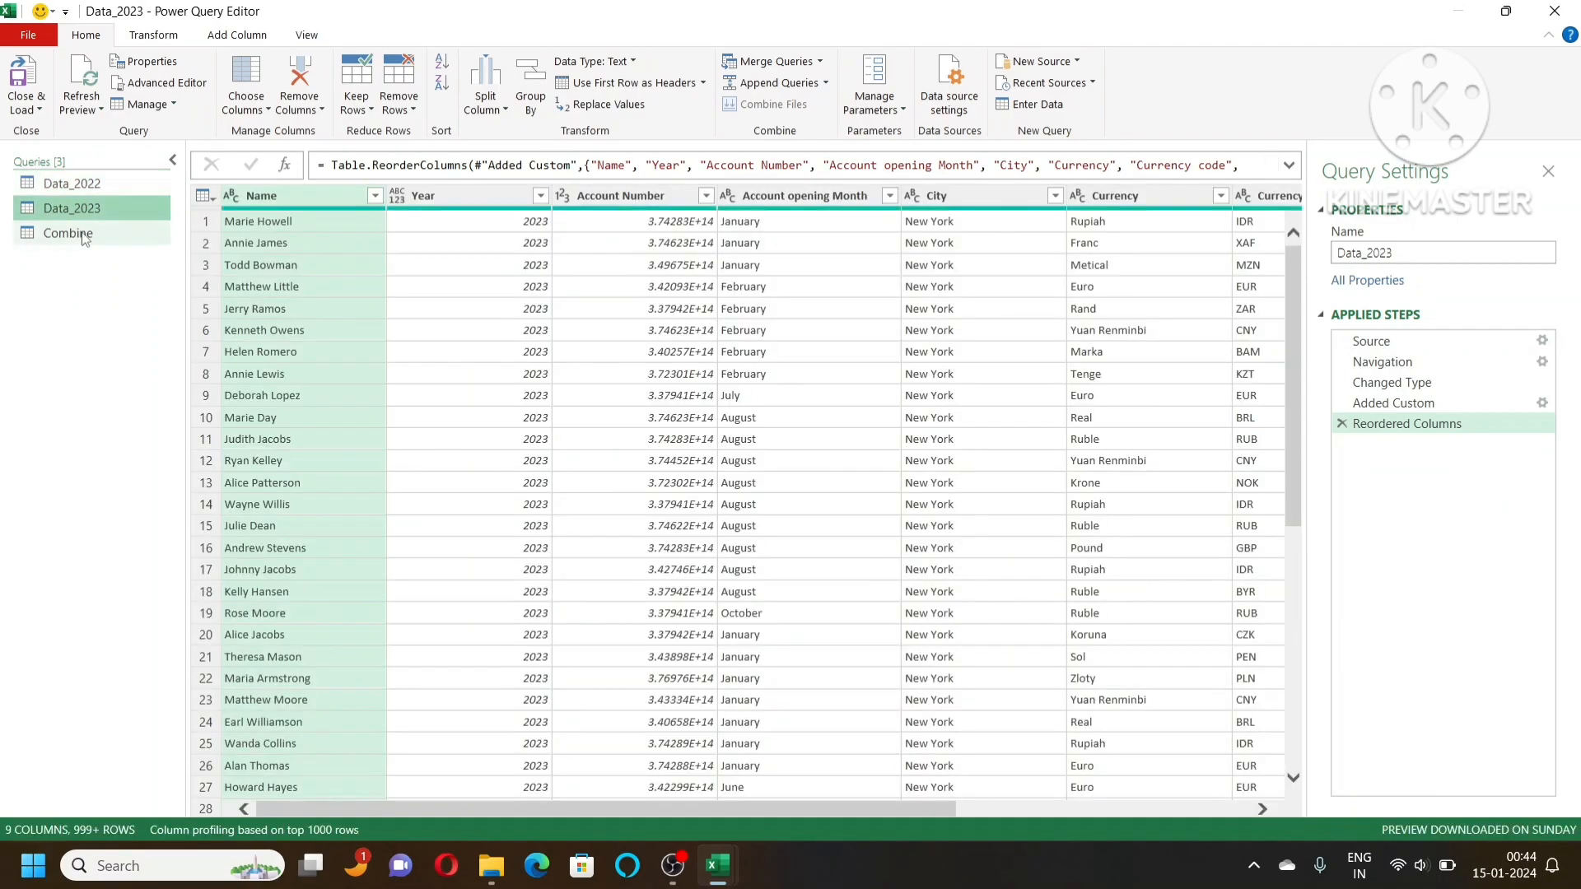
{"action": "left_click", "coordinate": [76, 234]}
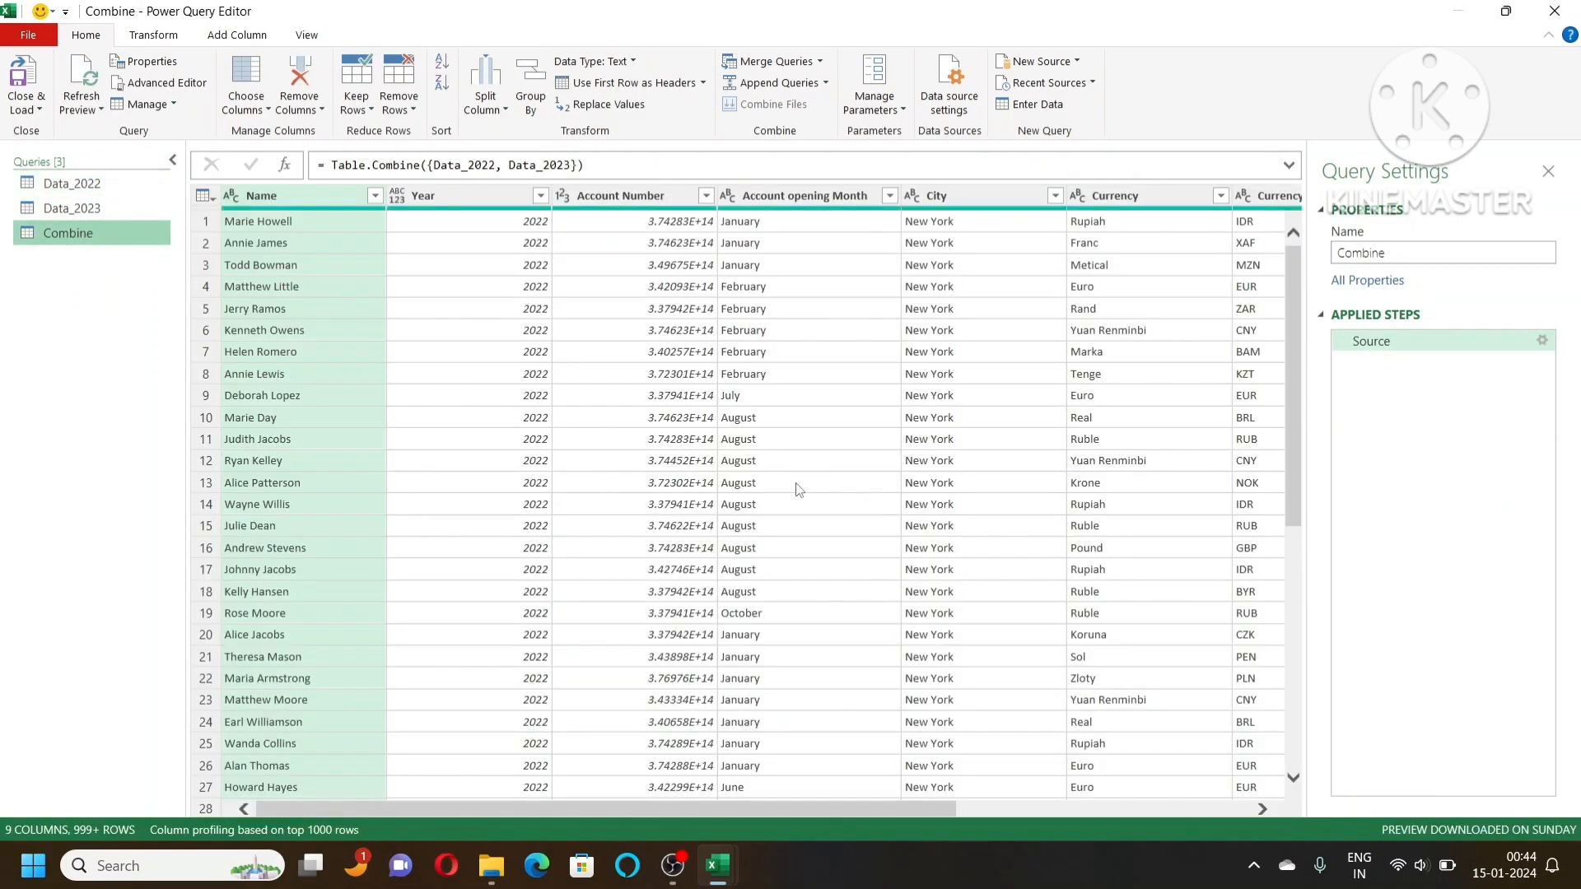
Step: Close the editor and load the Combine query into a new worksheet as a table
{"action": "scroll", "coordinate": [799, 491], "scroll_direction": "down", "scroll_amount": 5}
{"action": "scroll", "coordinate": [798, 491], "scroll_direction": "up", "scroll_amount": 5}
{"action": "left_click", "coordinate": [23, 115]}
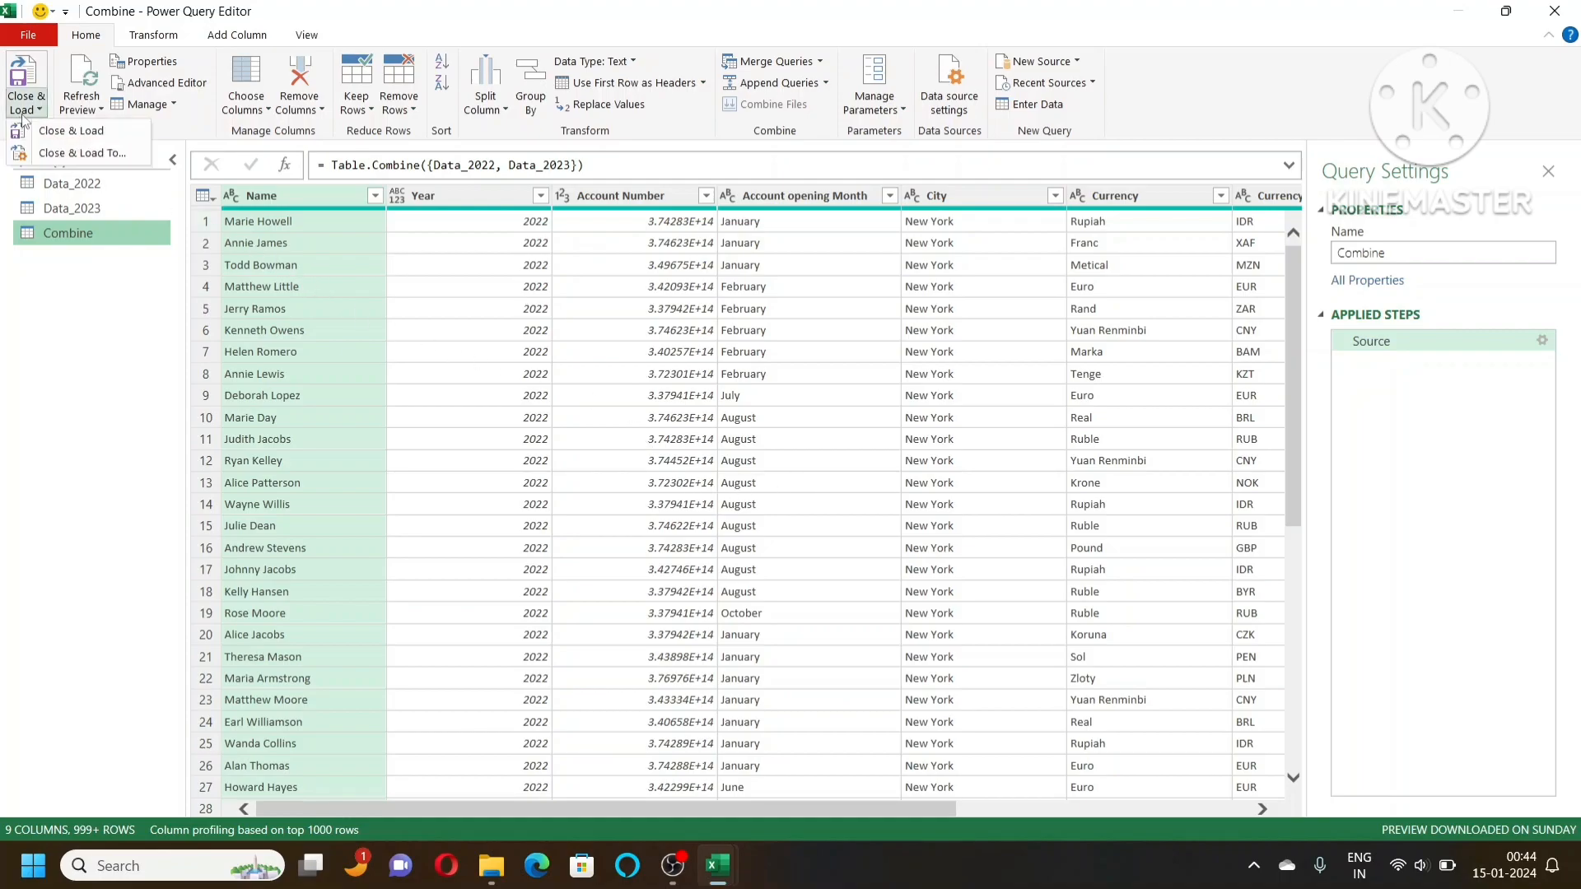
{"action": "left_click", "coordinate": [74, 133]}
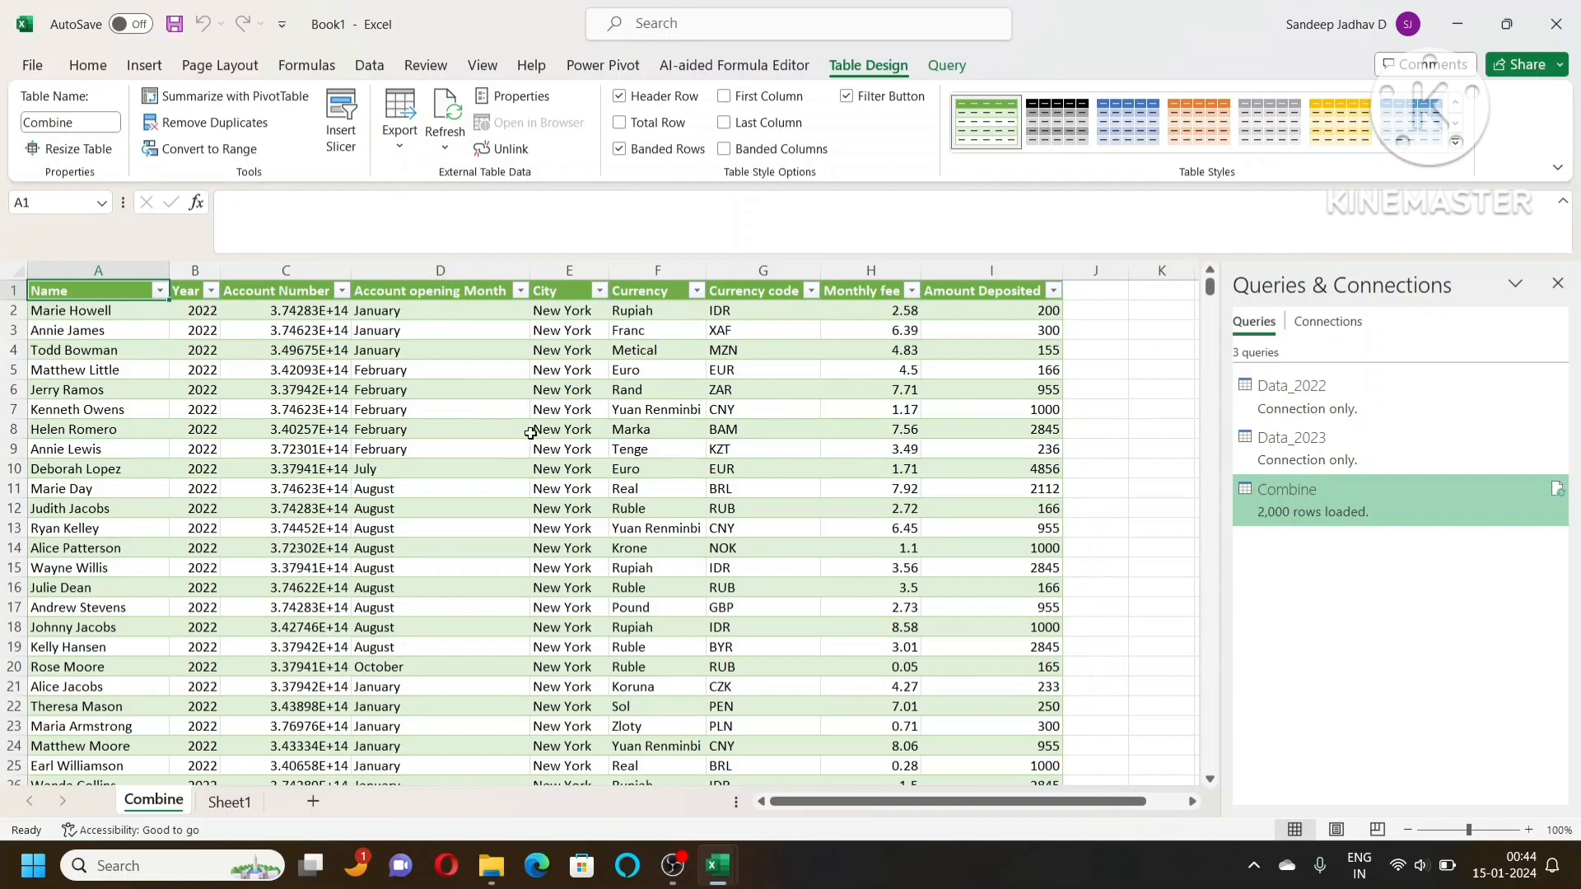
Step: Look through the rows and columns of the loaded Combine table, from Year across to Amount Deposited
{"action": "scroll", "coordinate": [708, 494], "scroll_direction": "down", "scroll_amount": 8}
{"action": "scroll", "coordinate": [707, 492], "scroll_direction": "up", "scroll_amount": 8}
{"action": "left_click", "coordinate": [148, 403]}
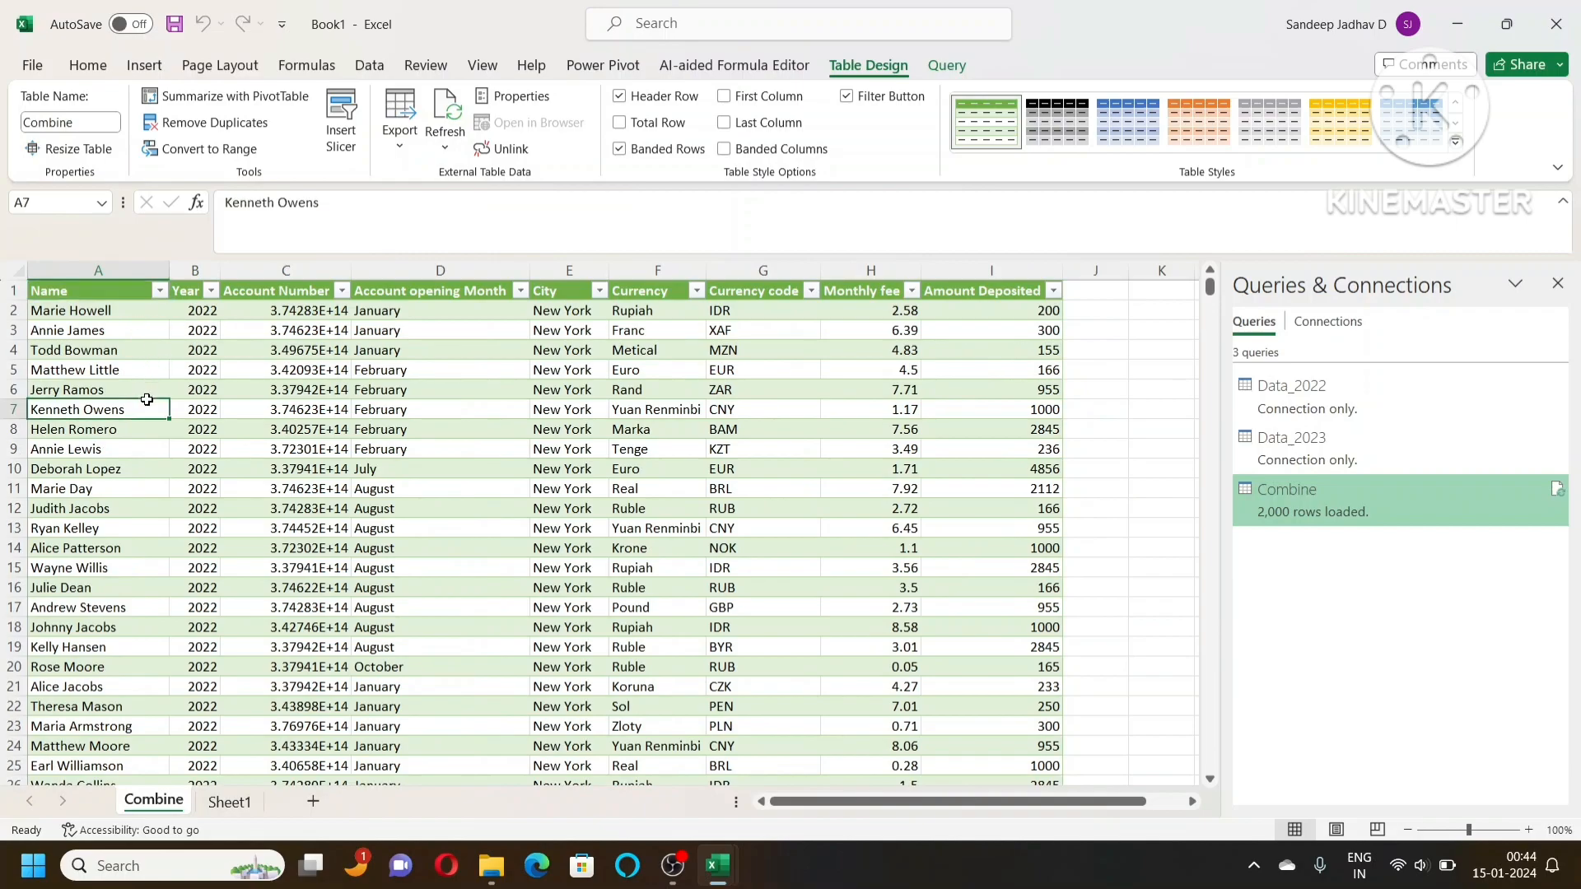
{"action": "left_click", "coordinate": [199, 411]}
{"action": "key", "text": "Right"}
{"action": "key", "text": "Right"}
{"action": "key", "text": "Right"}
{"action": "key", "text": "Right"}
{"action": "key", "text": "Right"}
{"action": "key", "text": "Right"}
{"action": "key", "text": "Right"}
{"action": "key", "text": "Left"}
{"action": "key", "text": "Left"}
{"action": "key", "text": "Left"}
{"action": "key", "text": "Right"}
{"action": "key", "text": "Right"}
{"action": "key", "text": "Right"}
{"action": "key", "text": "Up"}
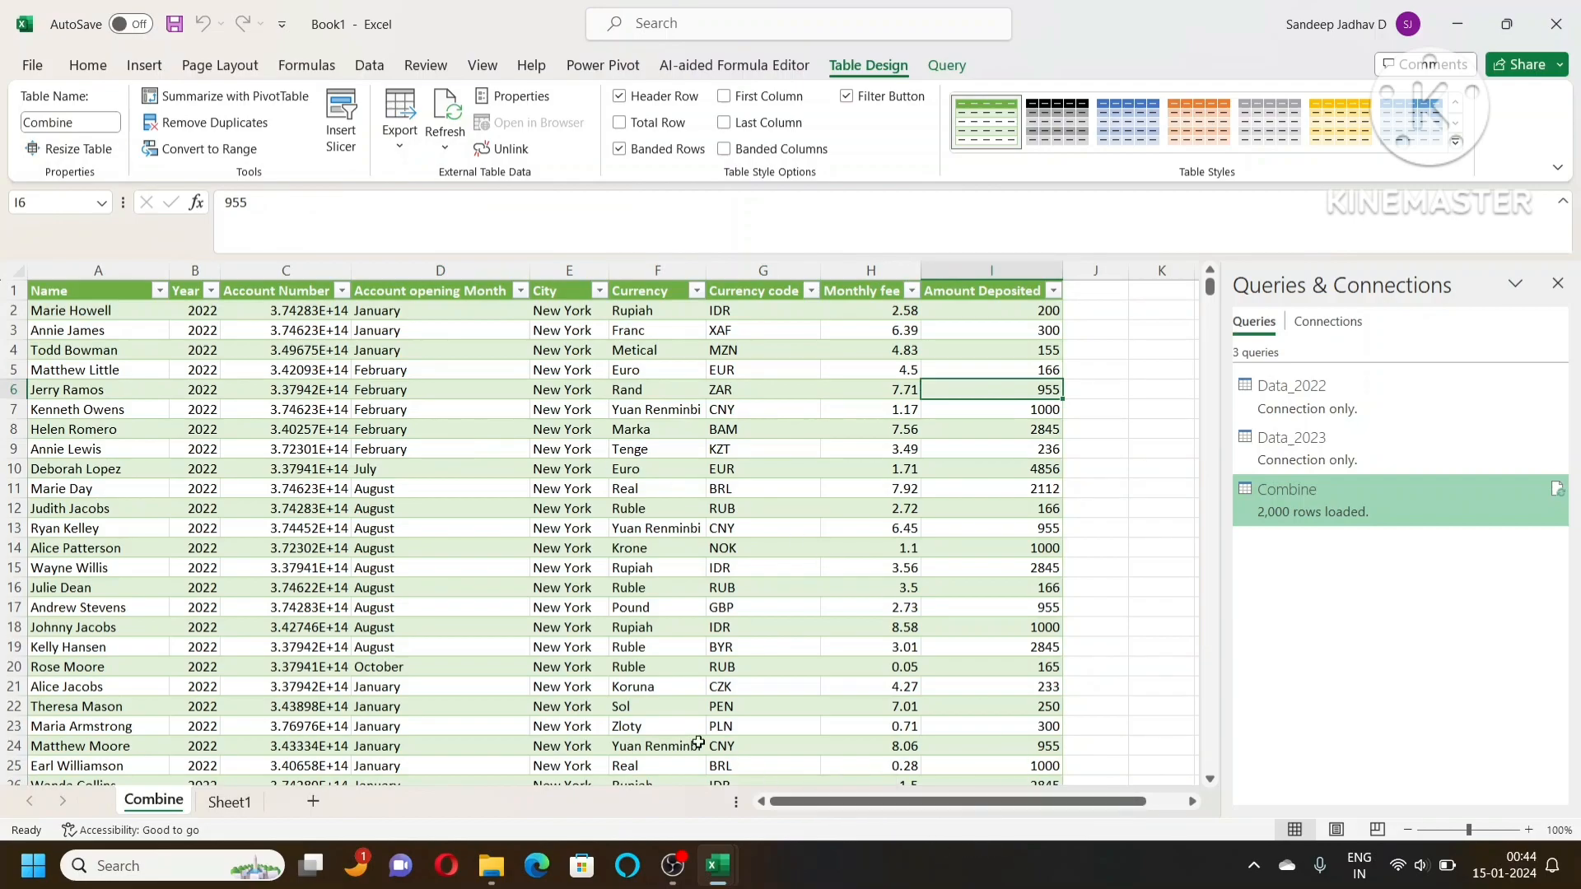
Step: Check which years are available in the Year column filter of the Combine table
{"action": "left_click", "coordinate": [131, 388]}
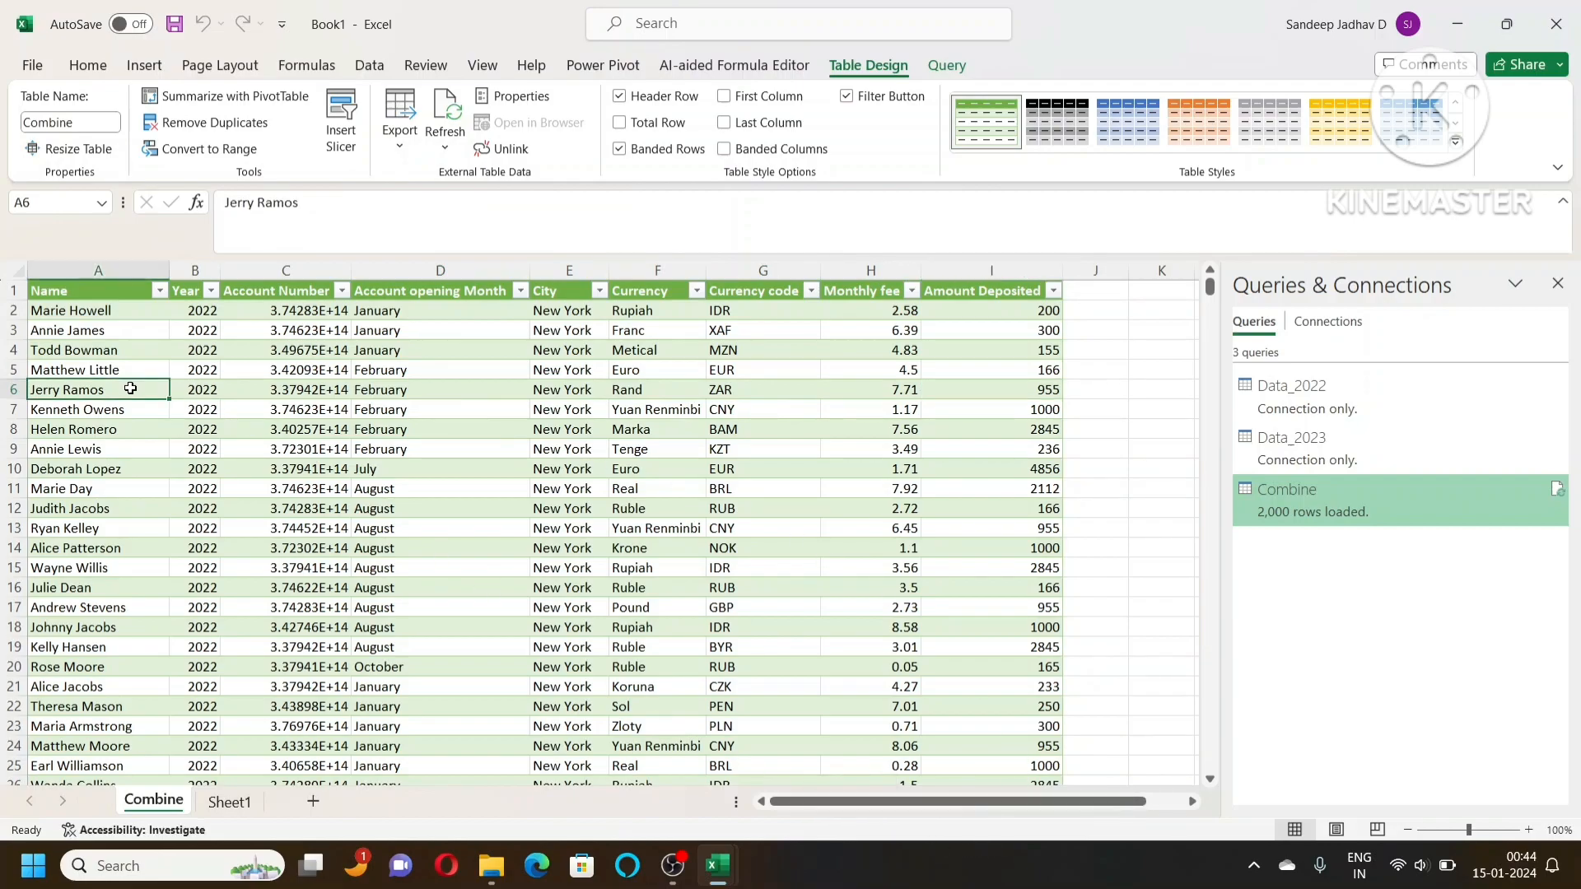
{"action": "left_click", "coordinate": [211, 289]}
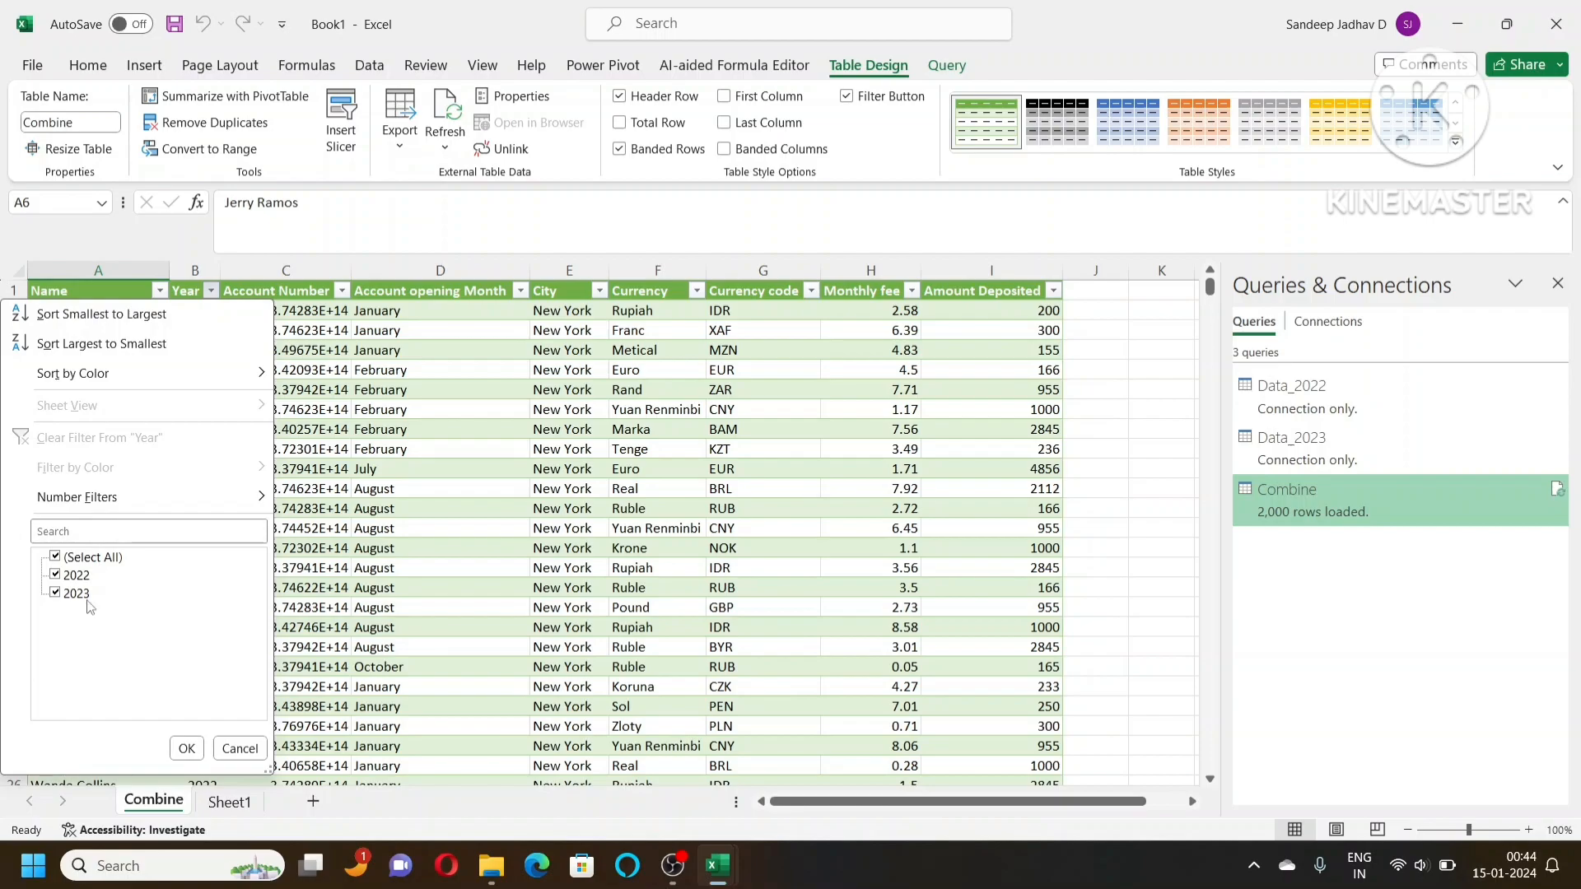
{"action": "scroll", "coordinate": [480, 473], "scroll_direction": "down", "scroll_amount": 2}
{"action": "scroll", "coordinate": [480, 473], "scroll_direction": "up", "scroll_amount": 2}
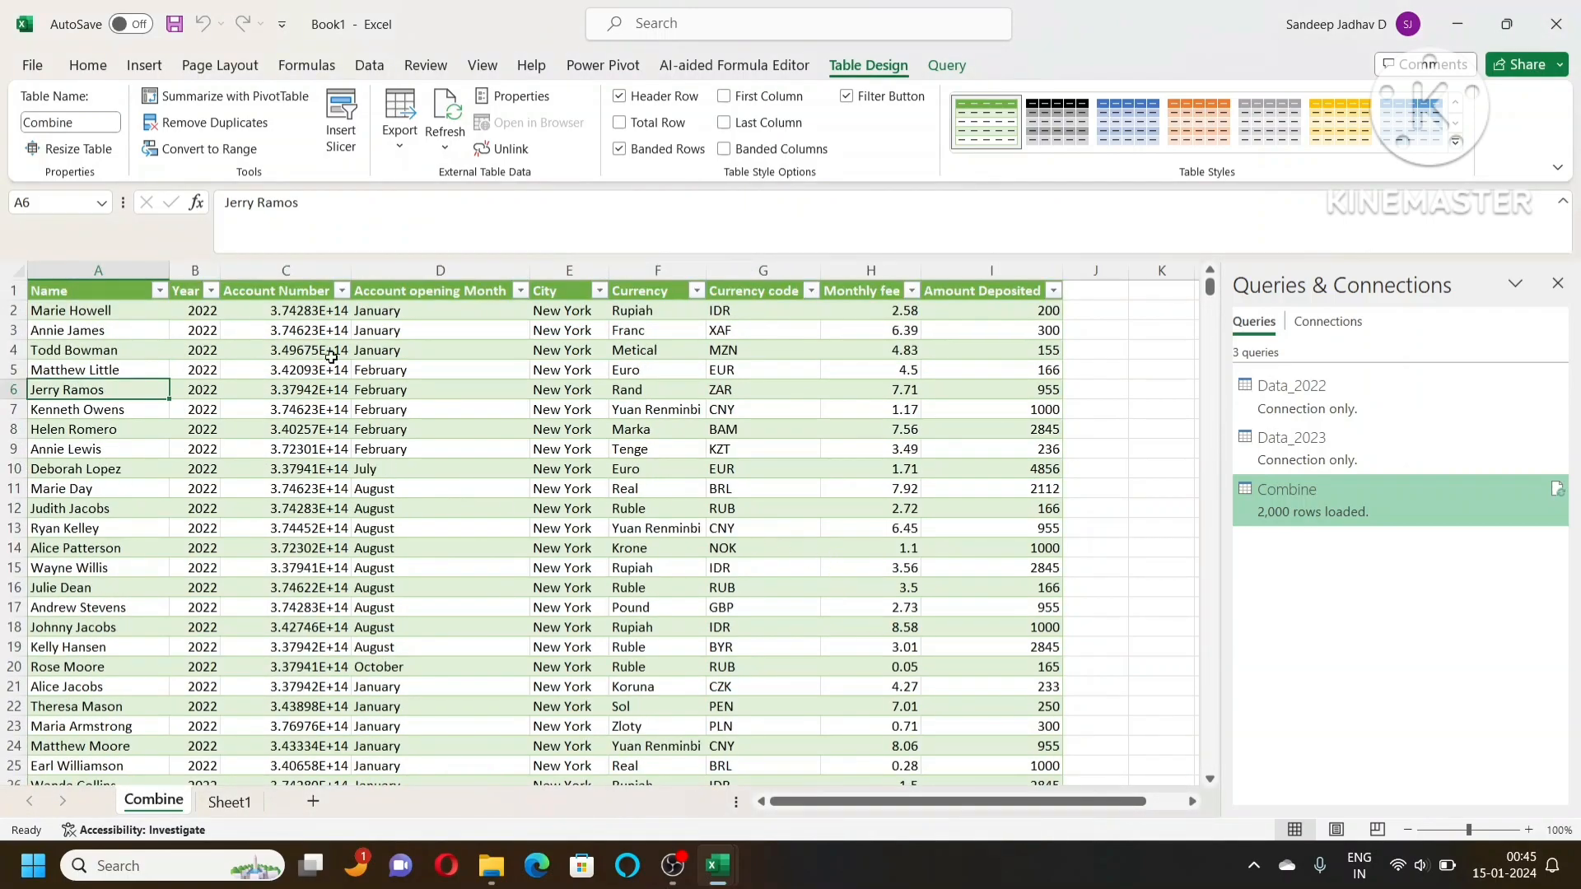
Step: Save the workbook as Power Query result2 in the Power Query folder inside Pivot Table
{"action": "left_click", "coordinate": [33, 65]}
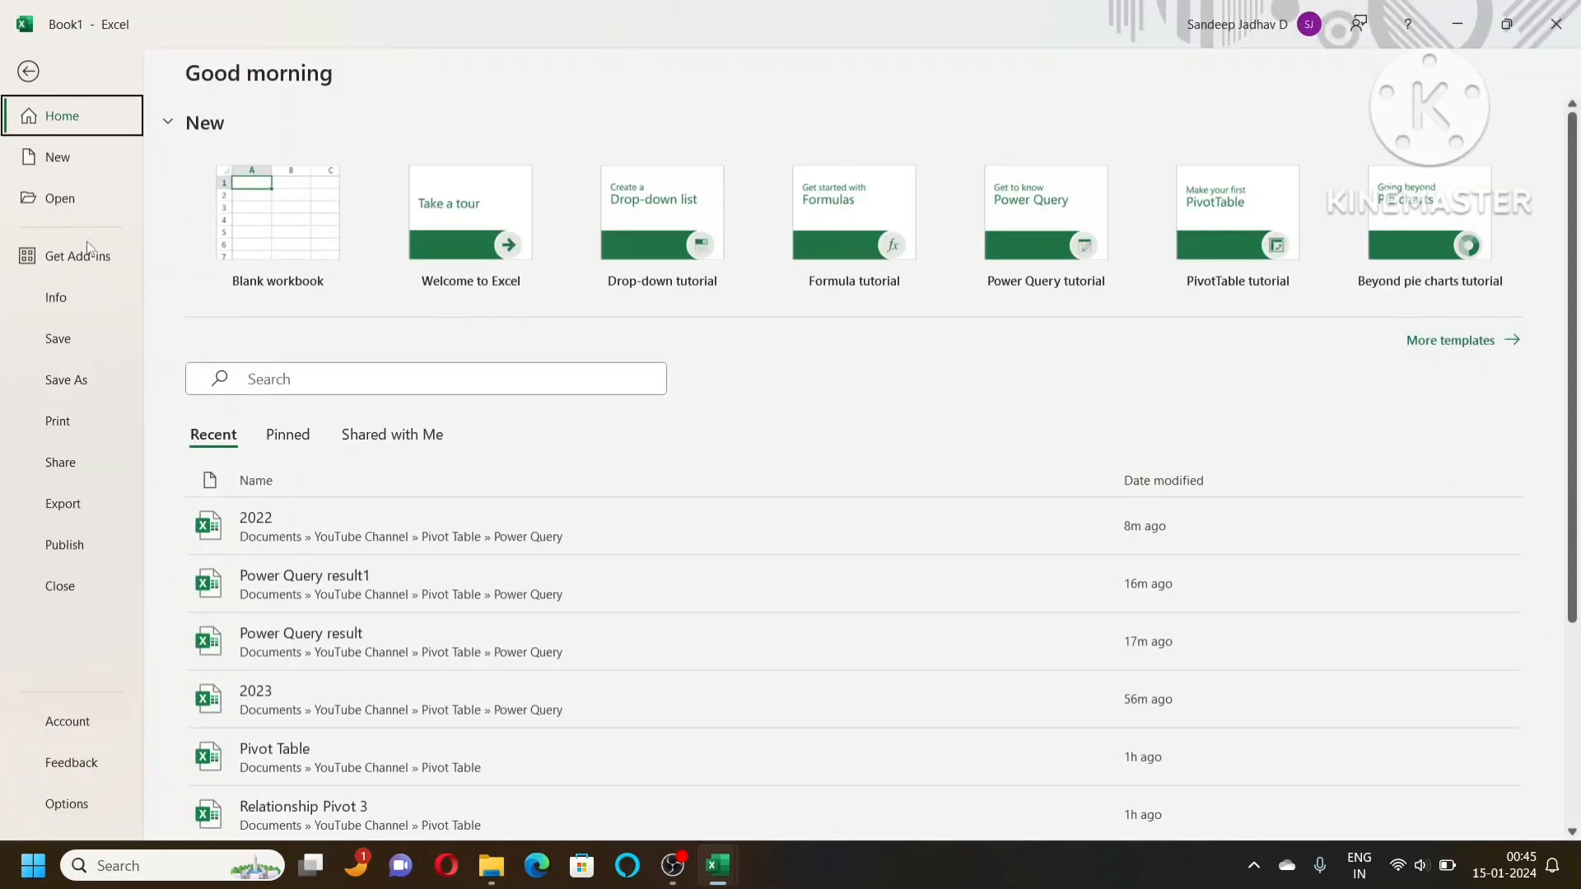
{"action": "left_click", "coordinate": [70, 379]}
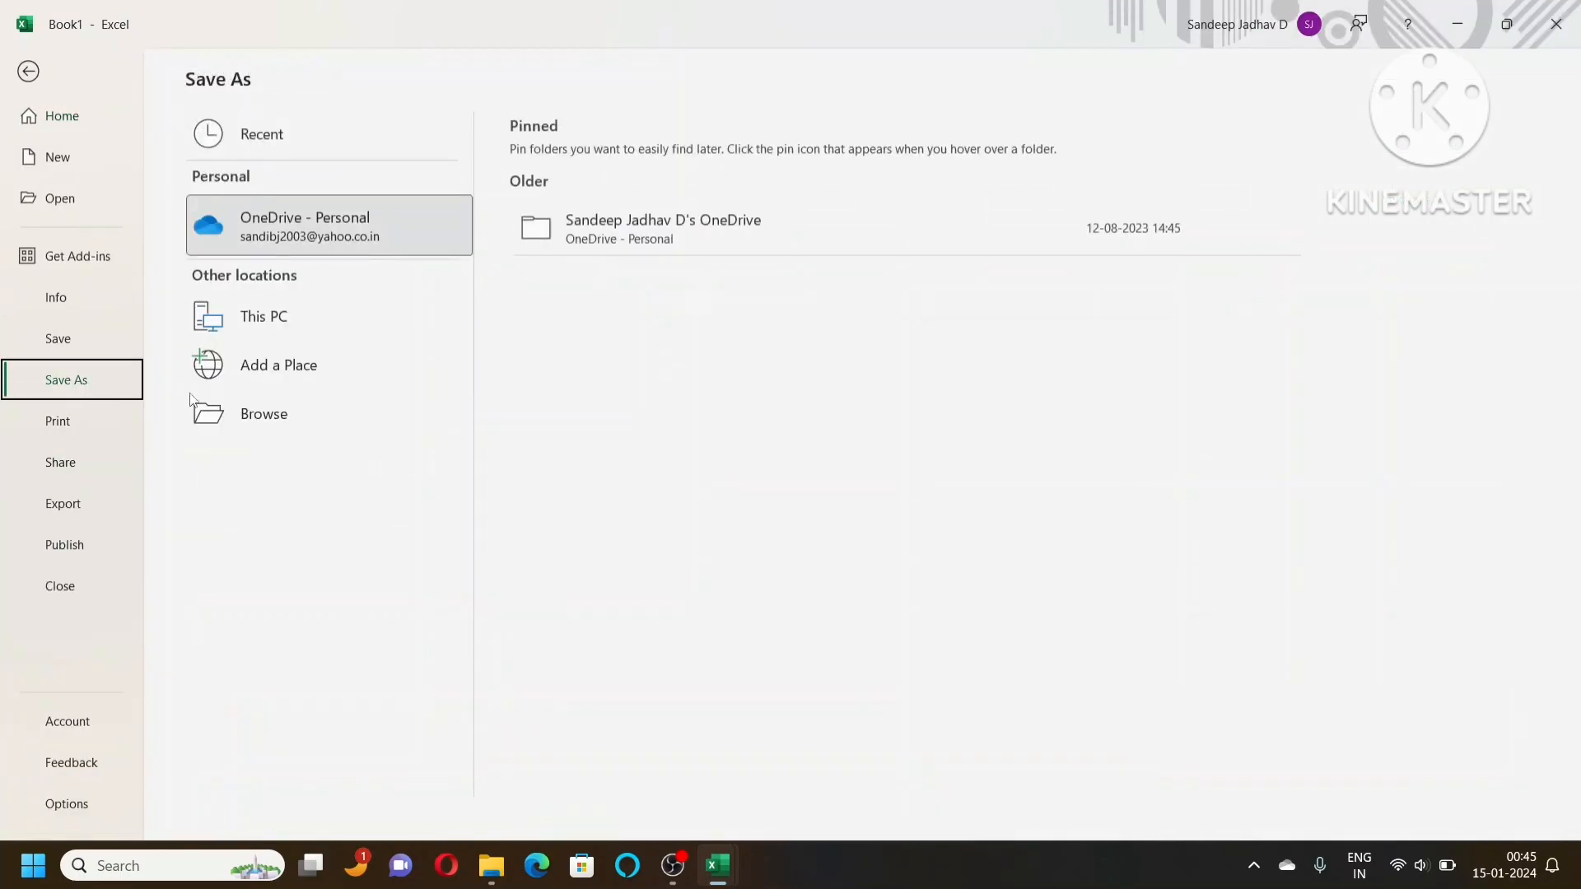
{"action": "left_click", "coordinate": [296, 431]}
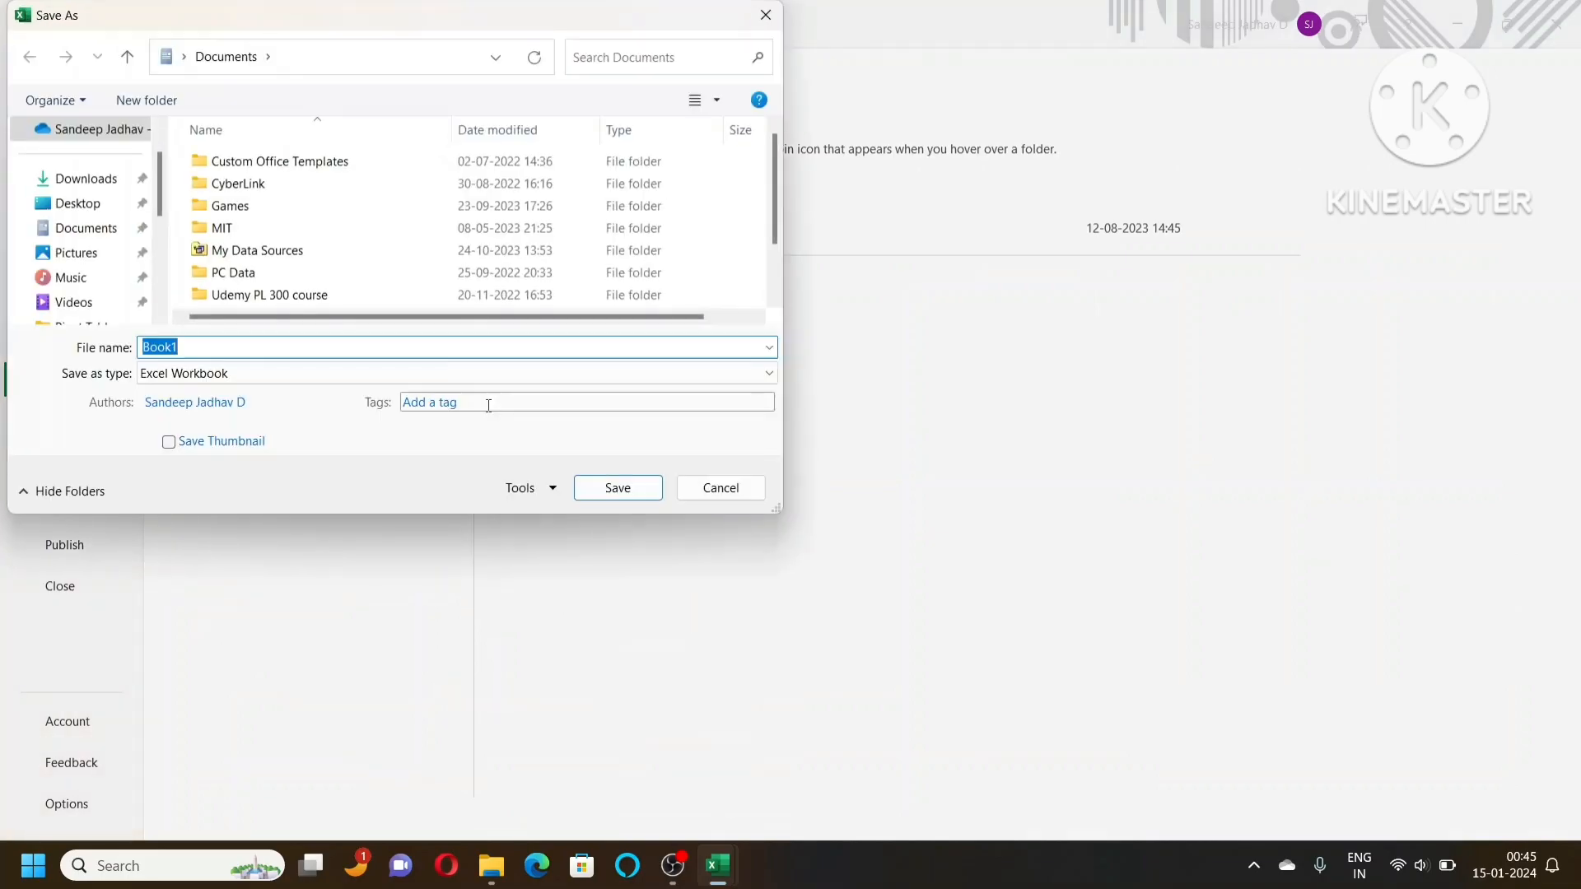
{"action": "scroll", "coordinate": [116, 286], "scroll_direction": "down", "scroll_amount": 1}
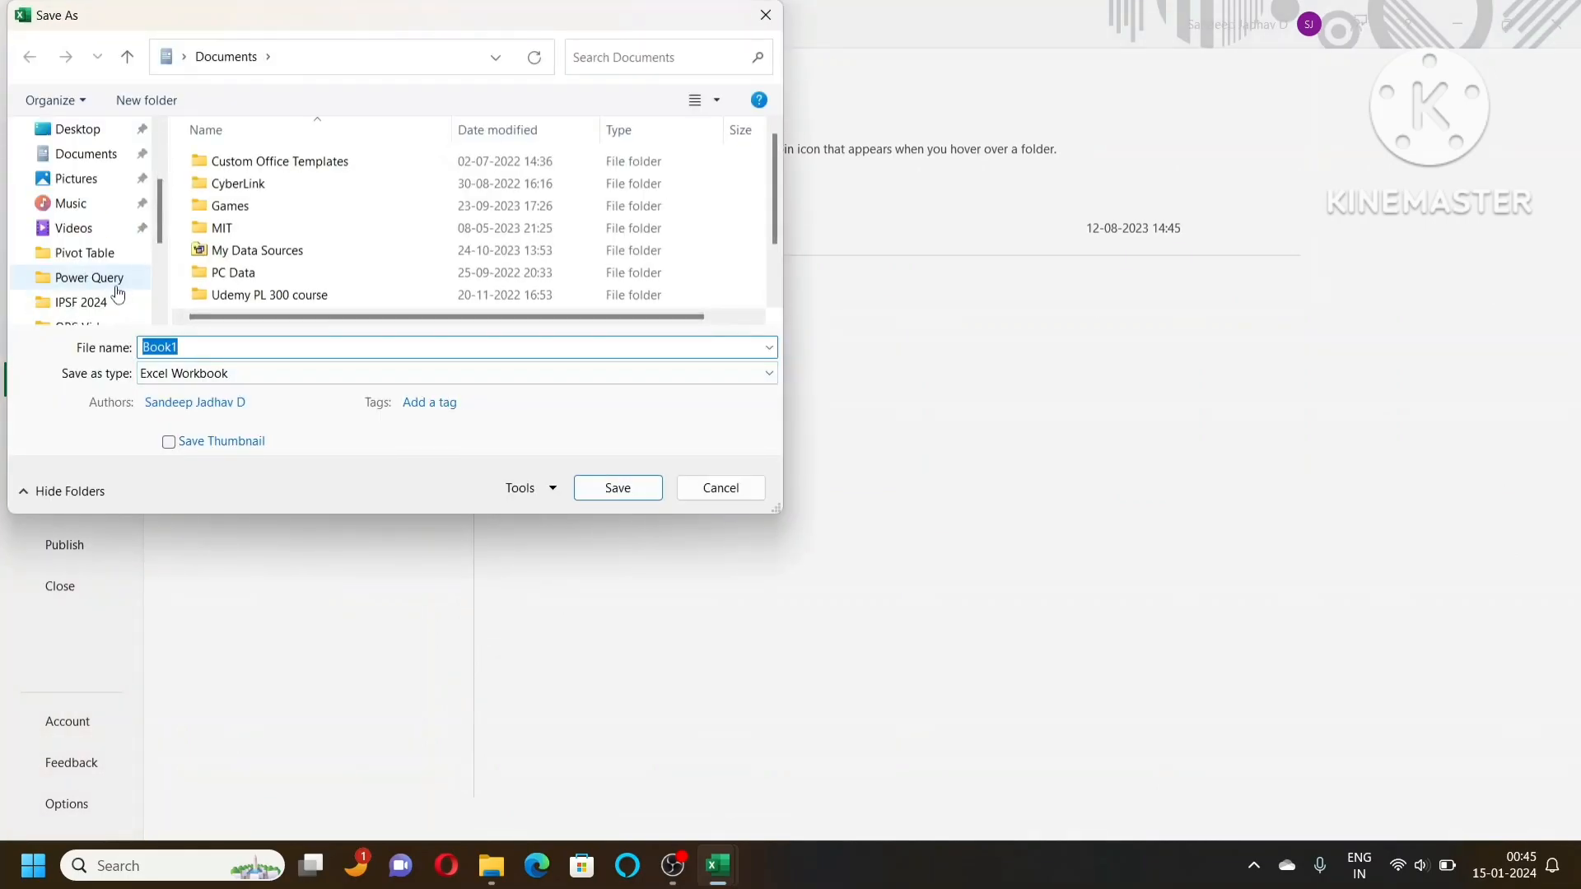
{"action": "left_click", "coordinate": [89, 255]}
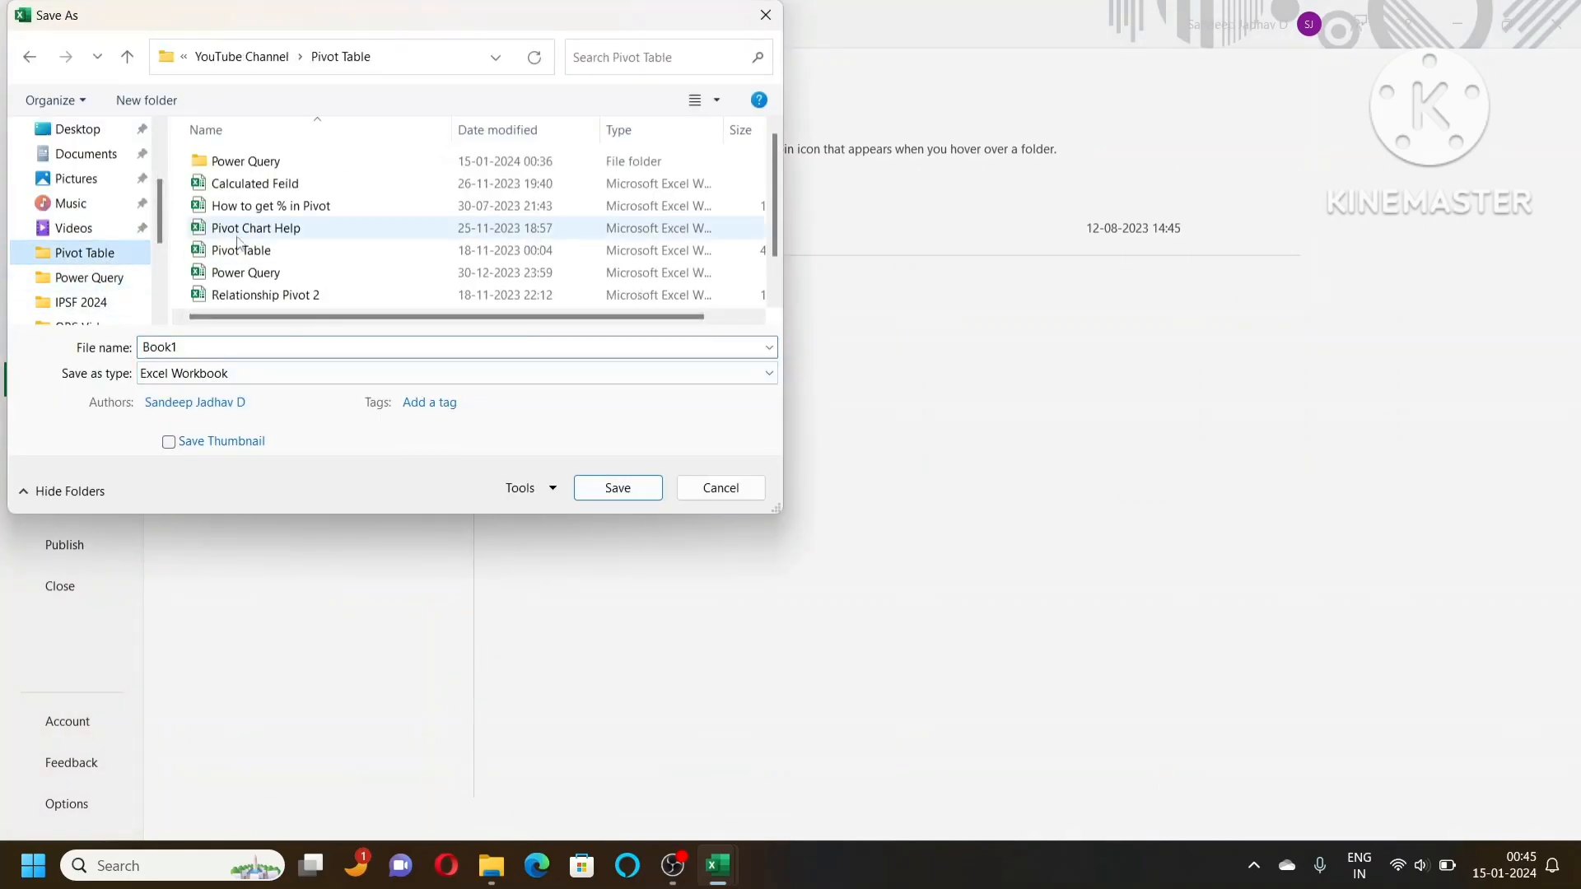
{"action": "double_click", "coordinate": [271, 162]}
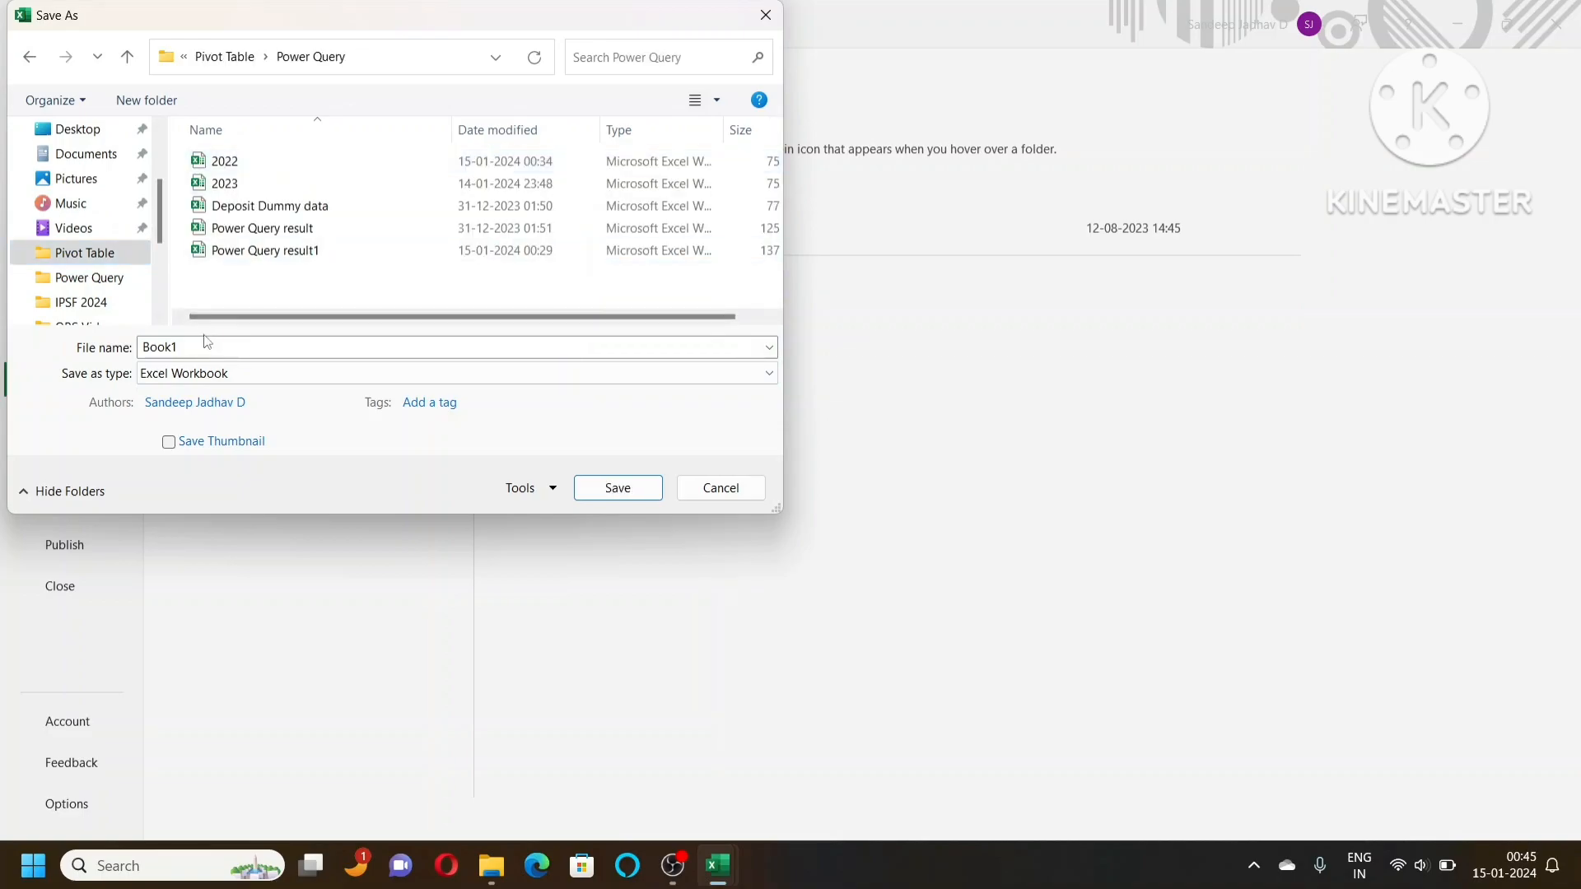
{"action": "left_click", "coordinate": [290, 229]}
{"action": "left_click", "coordinate": [254, 345]}
{"action": "double_click", "coordinate": [255, 346]}
{"action": "left_click", "coordinate": [255, 348]}
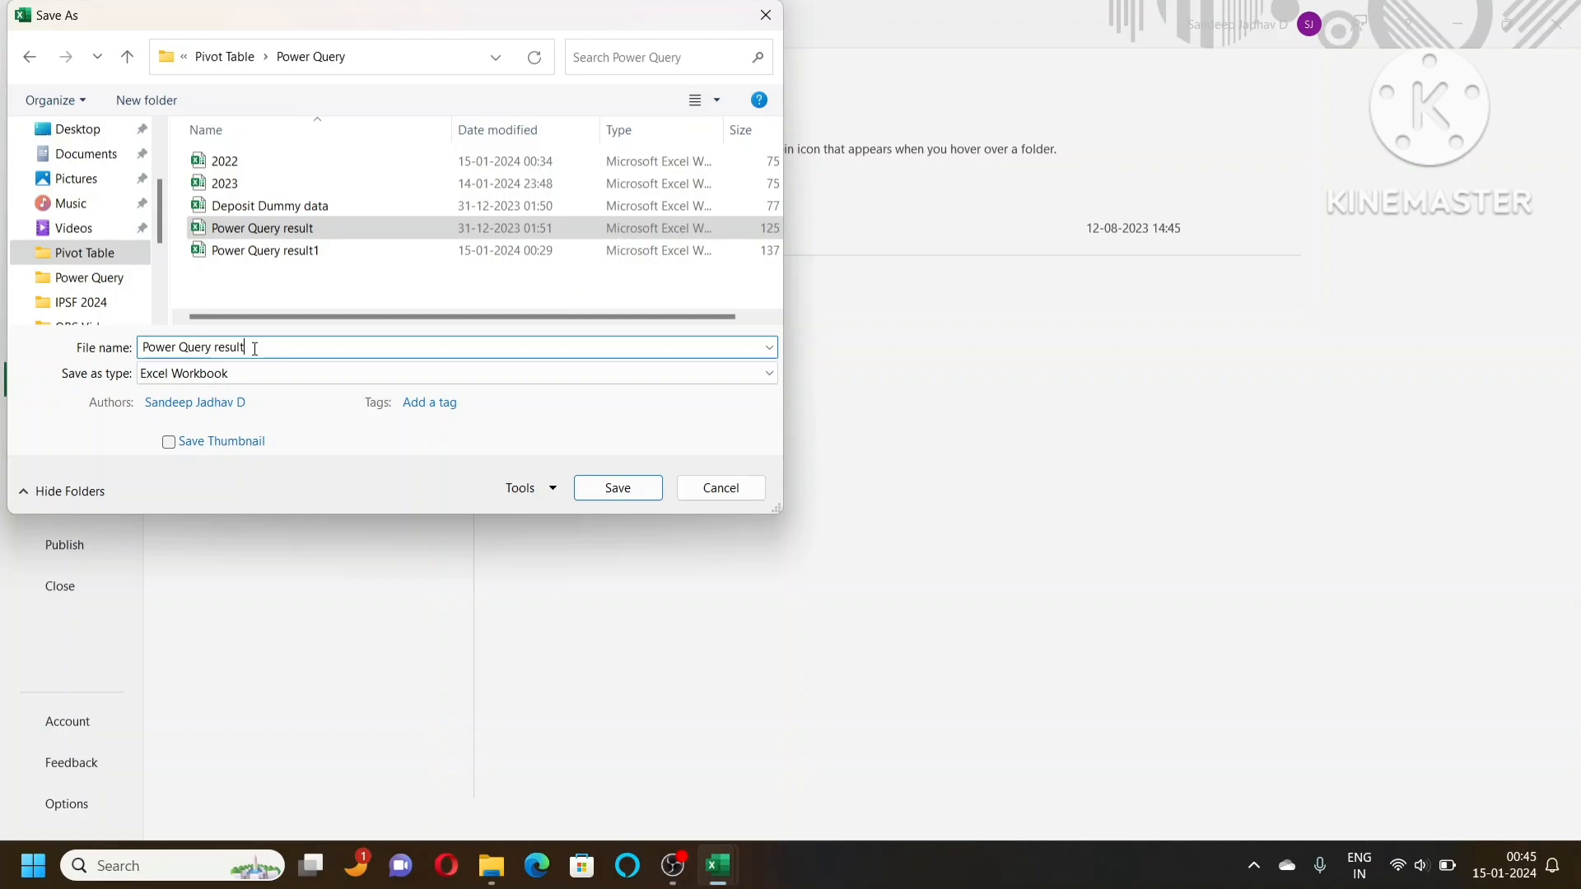
{"action": "type", "text": "2"}
{"action": "left_click", "coordinate": [610, 492]}
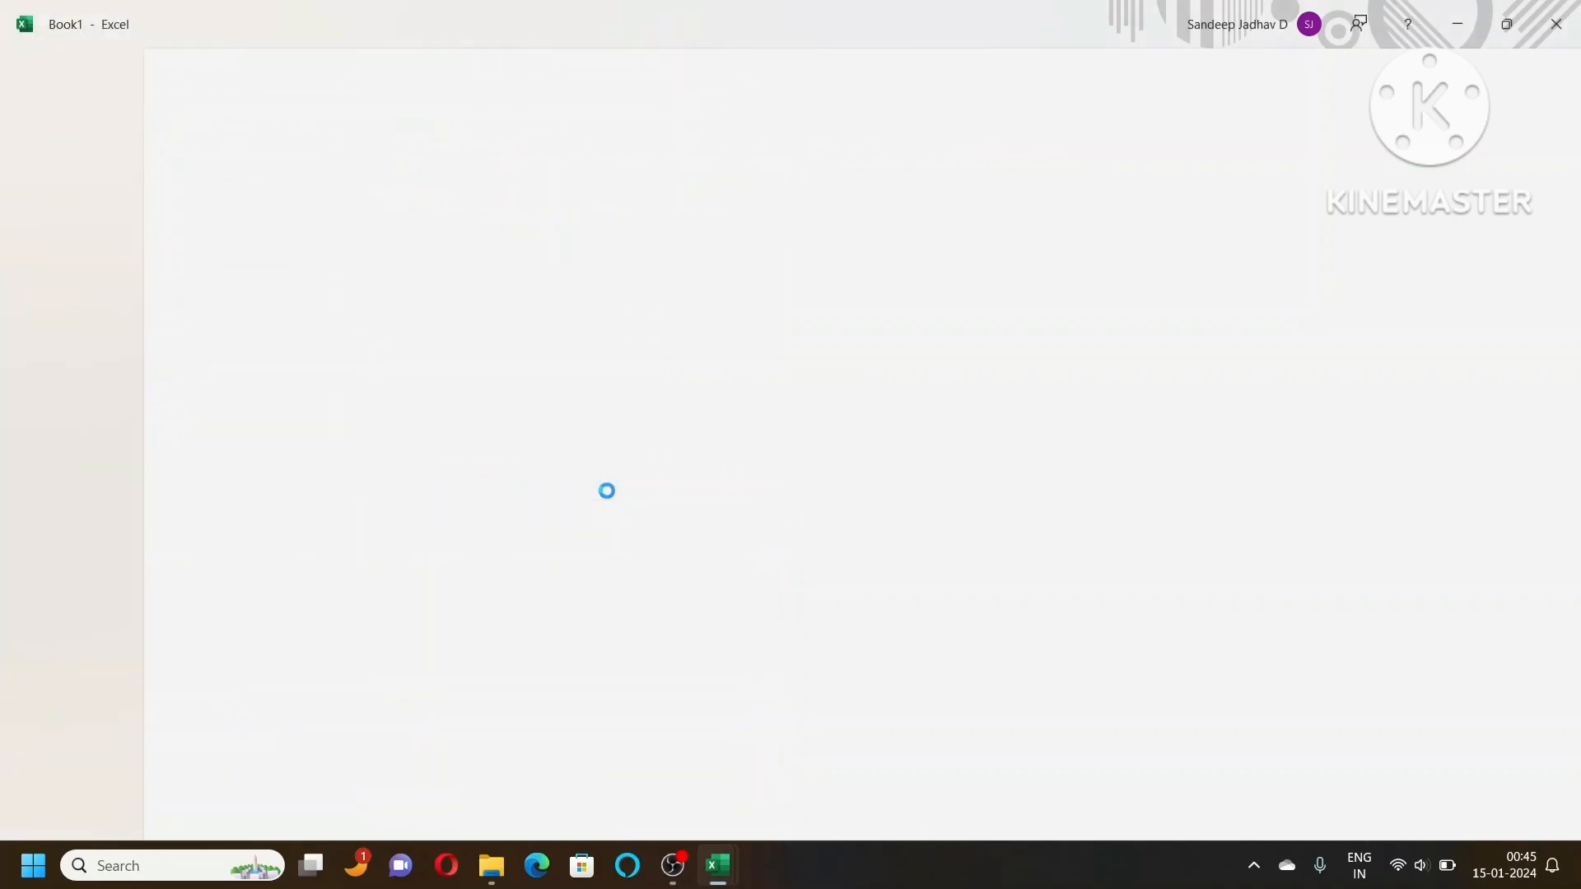
Step: Look through the Combine table from its first rows down to its last row
{"action": "scroll", "coordinate": [520, 396], "scroll_direction": "down", "scroll_amount": 1}
{"action": "scroll", "coordinate": [520, 396], "scroll_direction": "up", "scroll_amount": 1}
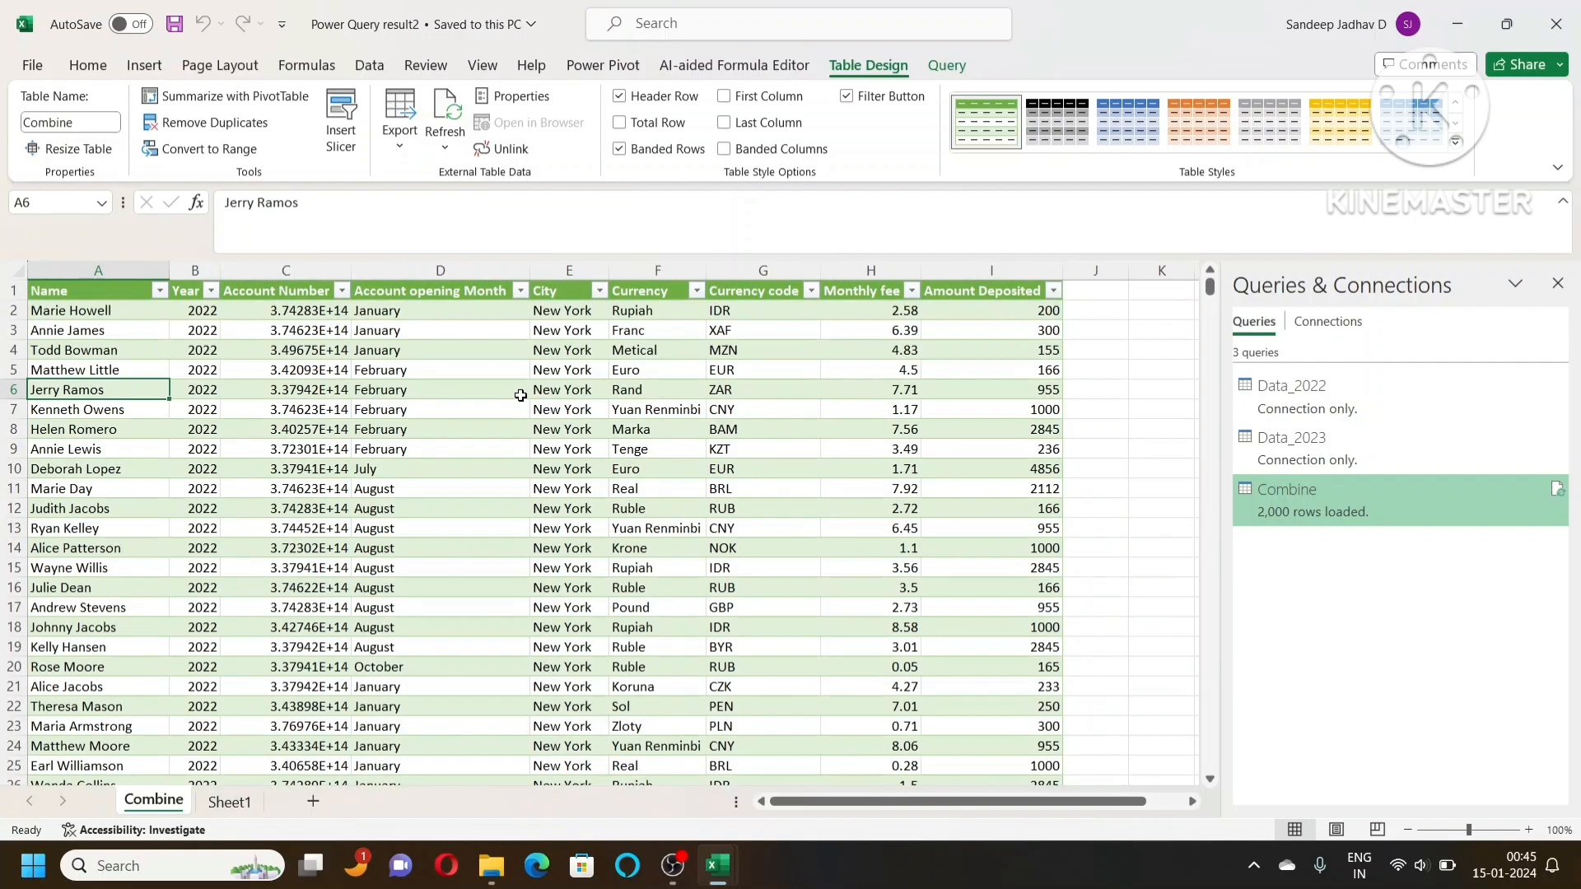
{"action": "scroll", "coordinate": [215, 412], "scroll_direction": "down", "scroll_amount": 1}
{"action": "scroll", "coordinate": [215, 413], "scroll_direction": "up", "scroll_amount": 1}
{"action": "scroll", "coordinate": [249, 434], "scroll_direction": "down", "scroll_amount": 1}
{"action": "left_click", "coordinate": [151, 447]}
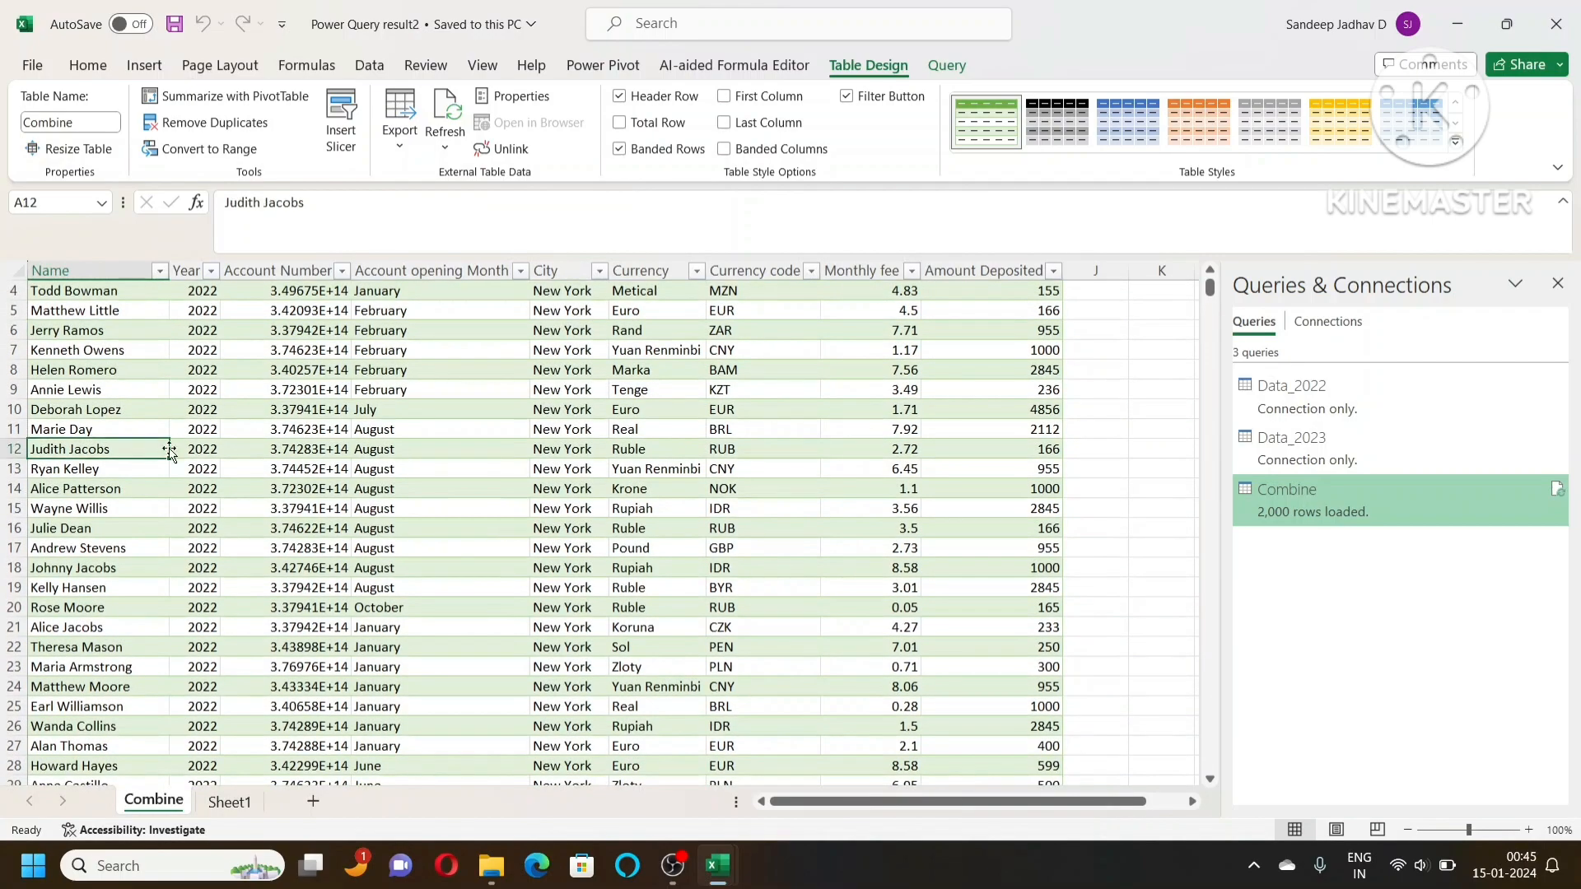
{"action": "left_click", "coordinate": [255, 451]}
{"action": "key", "text": "ctrl+Down"}
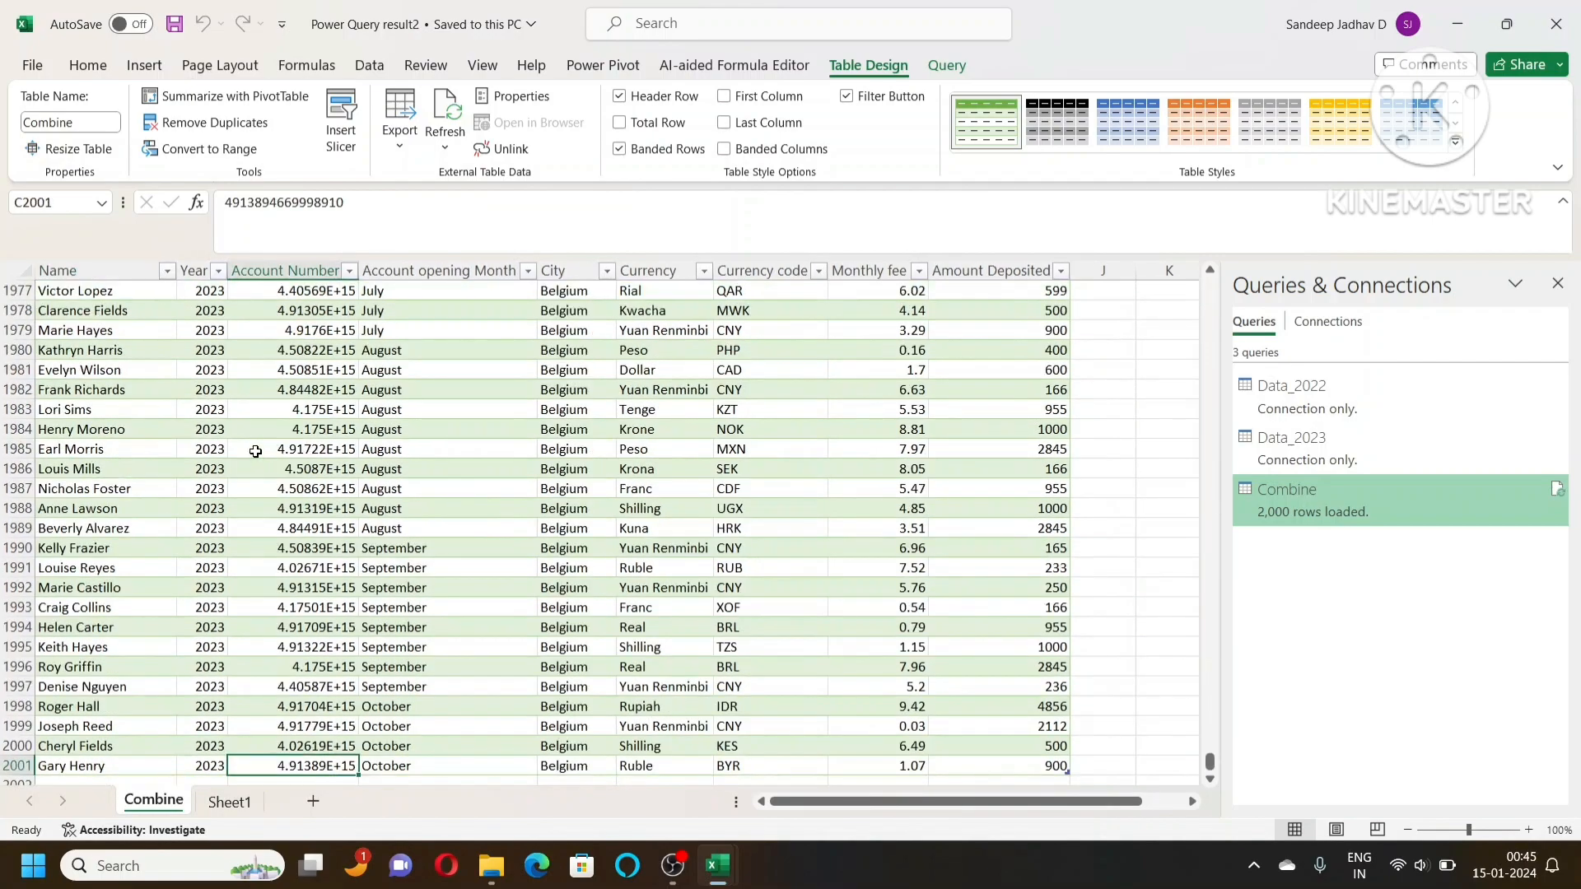
{"action": "scroll", "coordinate": [255, 451], "scroll_direction": "up", "scroll_amount": 20}
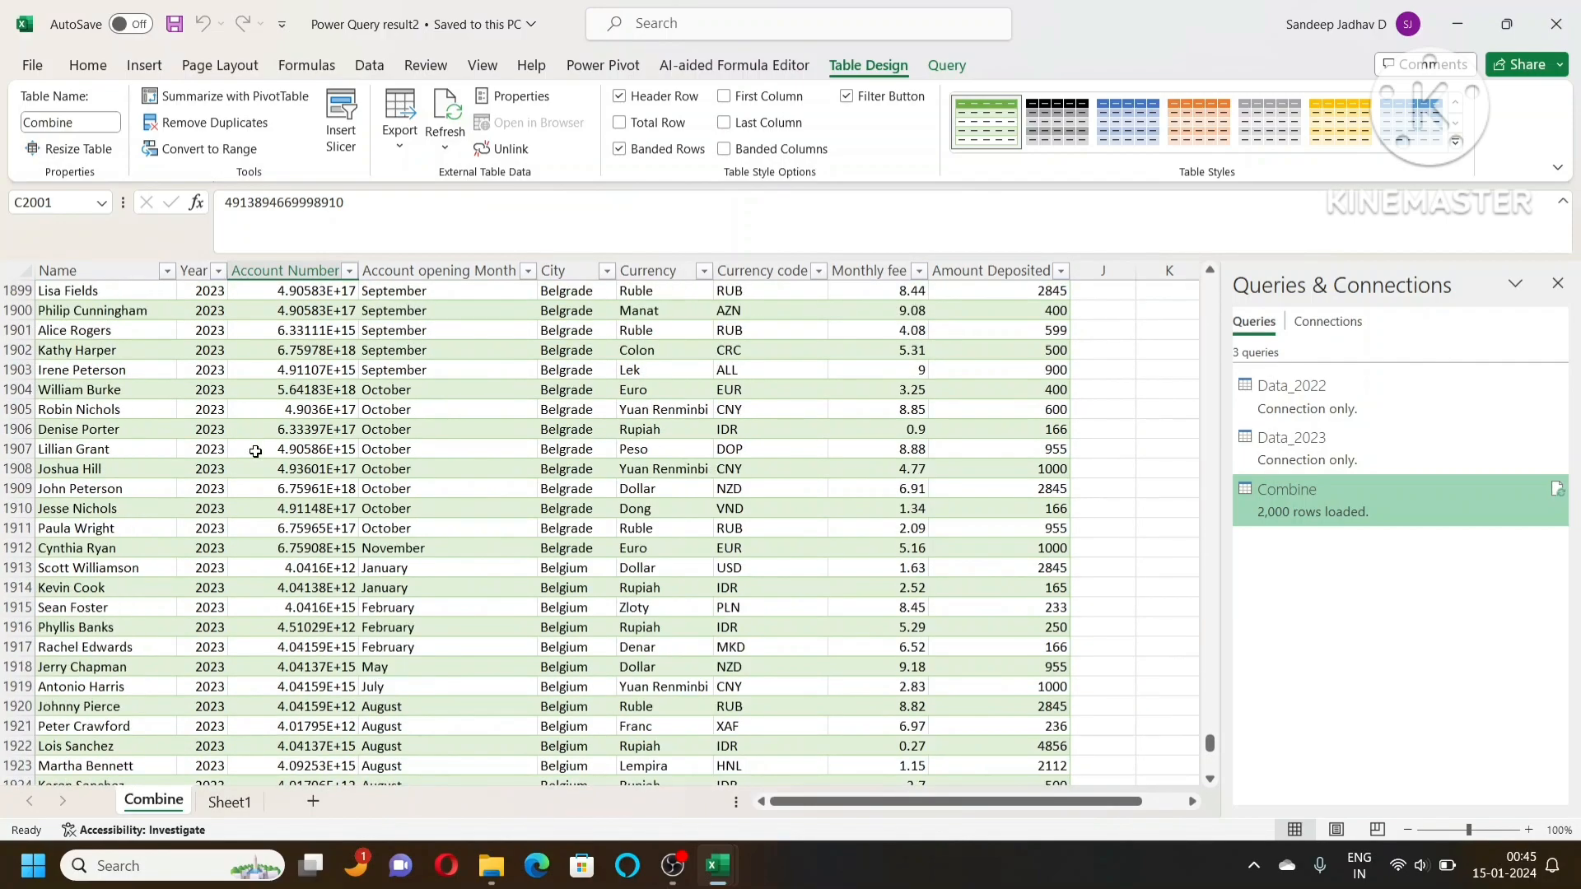
{"action": "scroll", "coordinate": [255, 451], "scroll_direction": "down", "scroll_amount": 14}
{"action": "scroll", "coordinate": [348, 457], "scroll_direction": "down", "scroll_amount": 5}
{"action": "scroll", "coordinate": [441, 514], "scroll_direction": "down", "scroll_amount": 4}
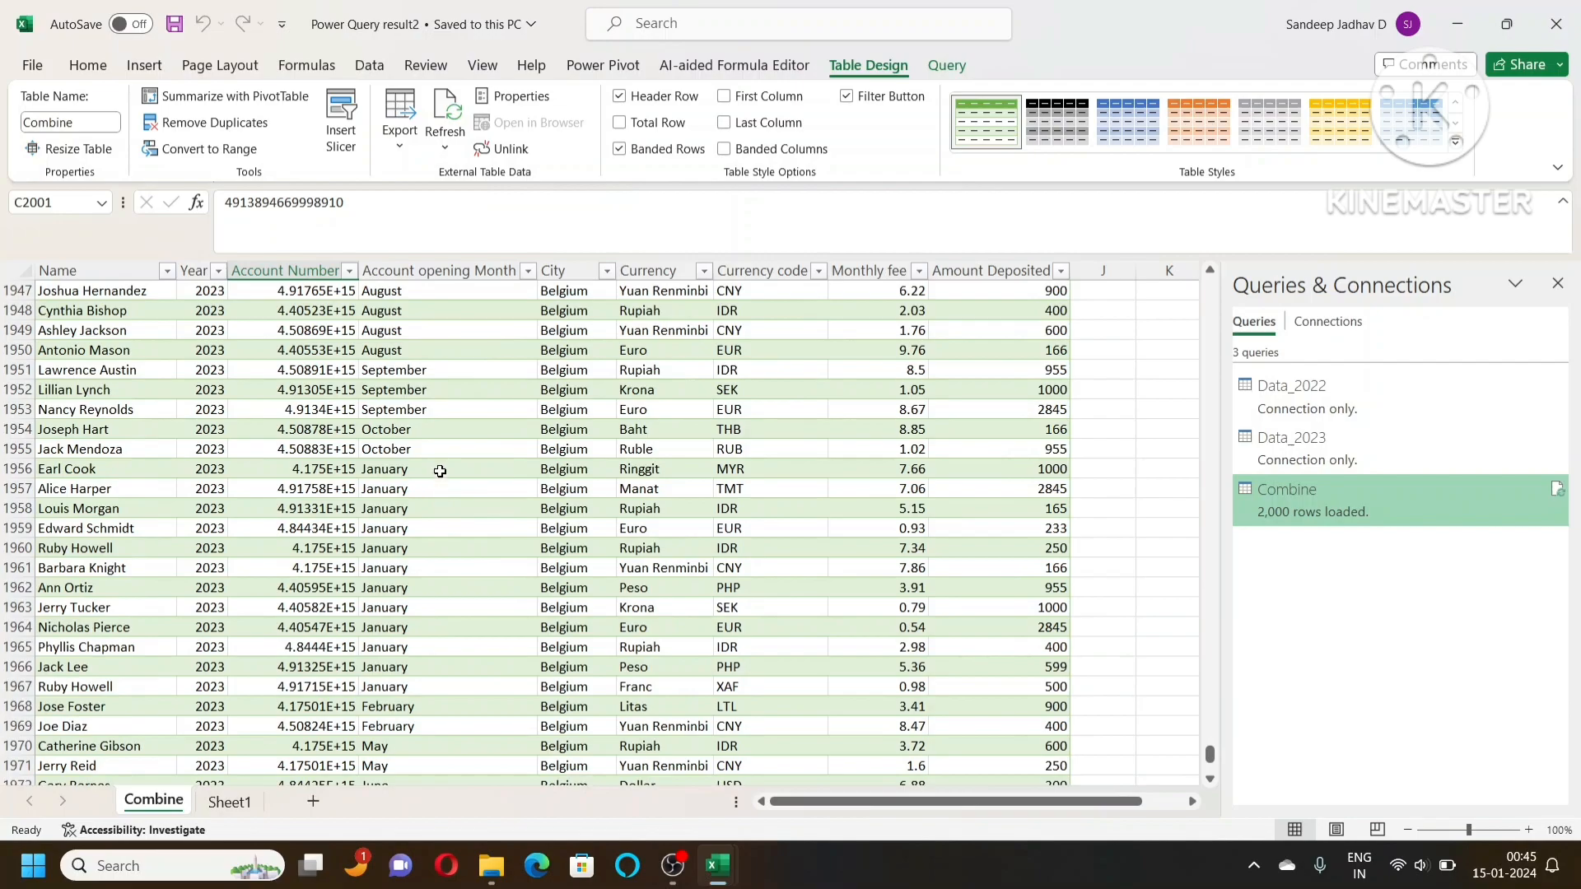
{"action": "scroll", "coordinate": [442, 468], "scroll_direction": "down", "scroll_amount": 4}
{"action": "scroll", "coordinate": [443, 468], "scroll_direction": "down", "scroll_amount": 7}
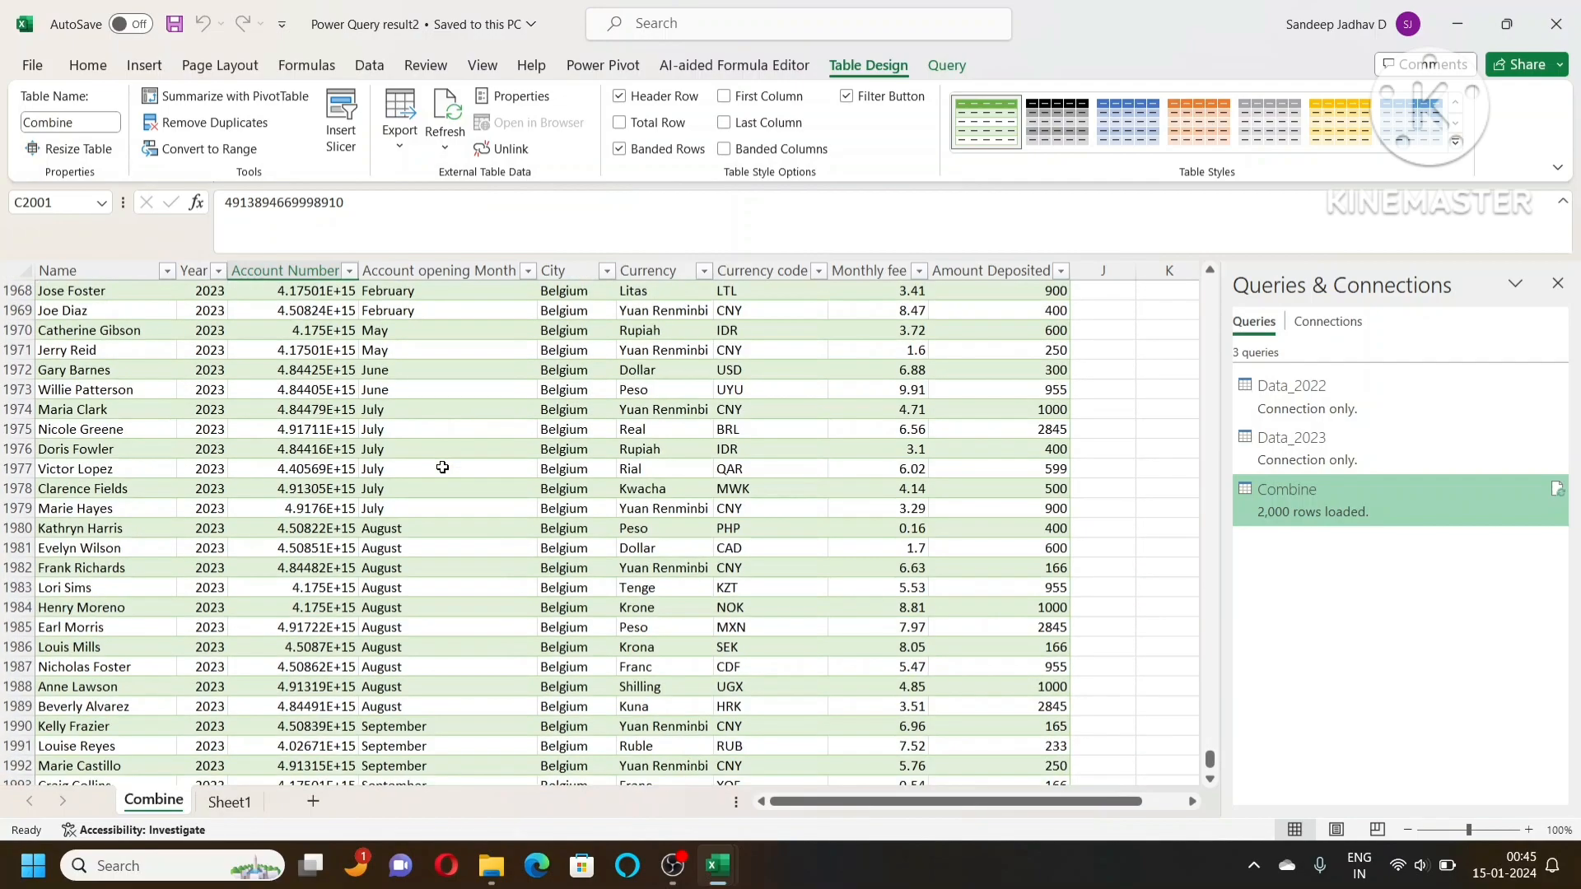
{"action": "scroll", "coordinate": [442, 468], "scroll_direction": "up", "scroll_amount": 2}
{"action": "scroll", "coordinate": [442, 468], "scroll_direction": "down", "scroll_amount": 2}
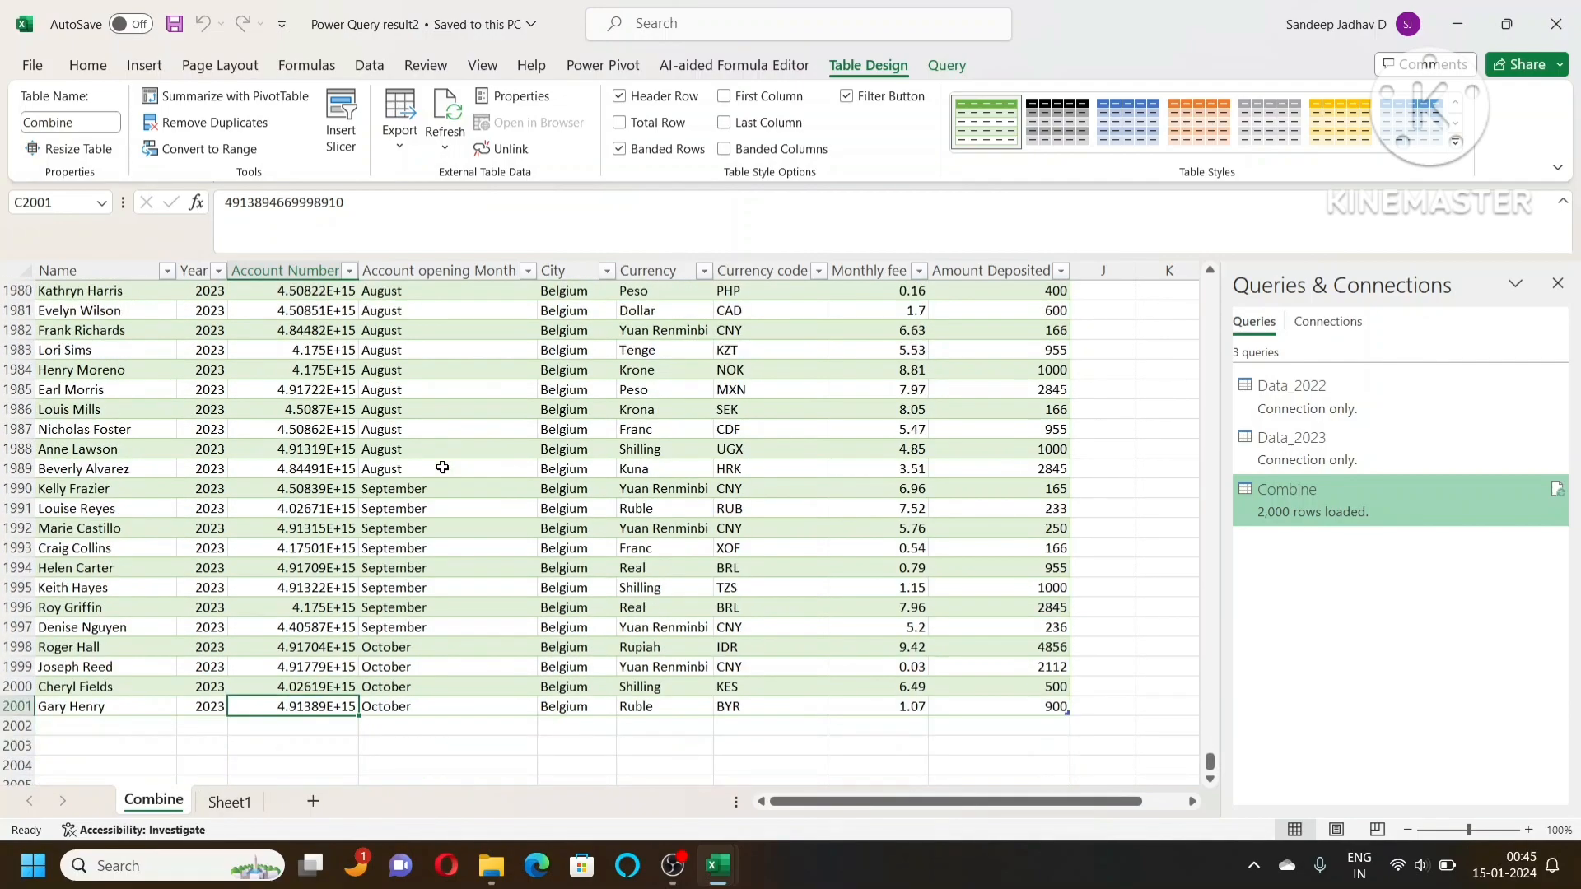
{"action": "scroll", "coordinate": [442, 468], "scroll_direction": "up", "scroll_amount": 13}
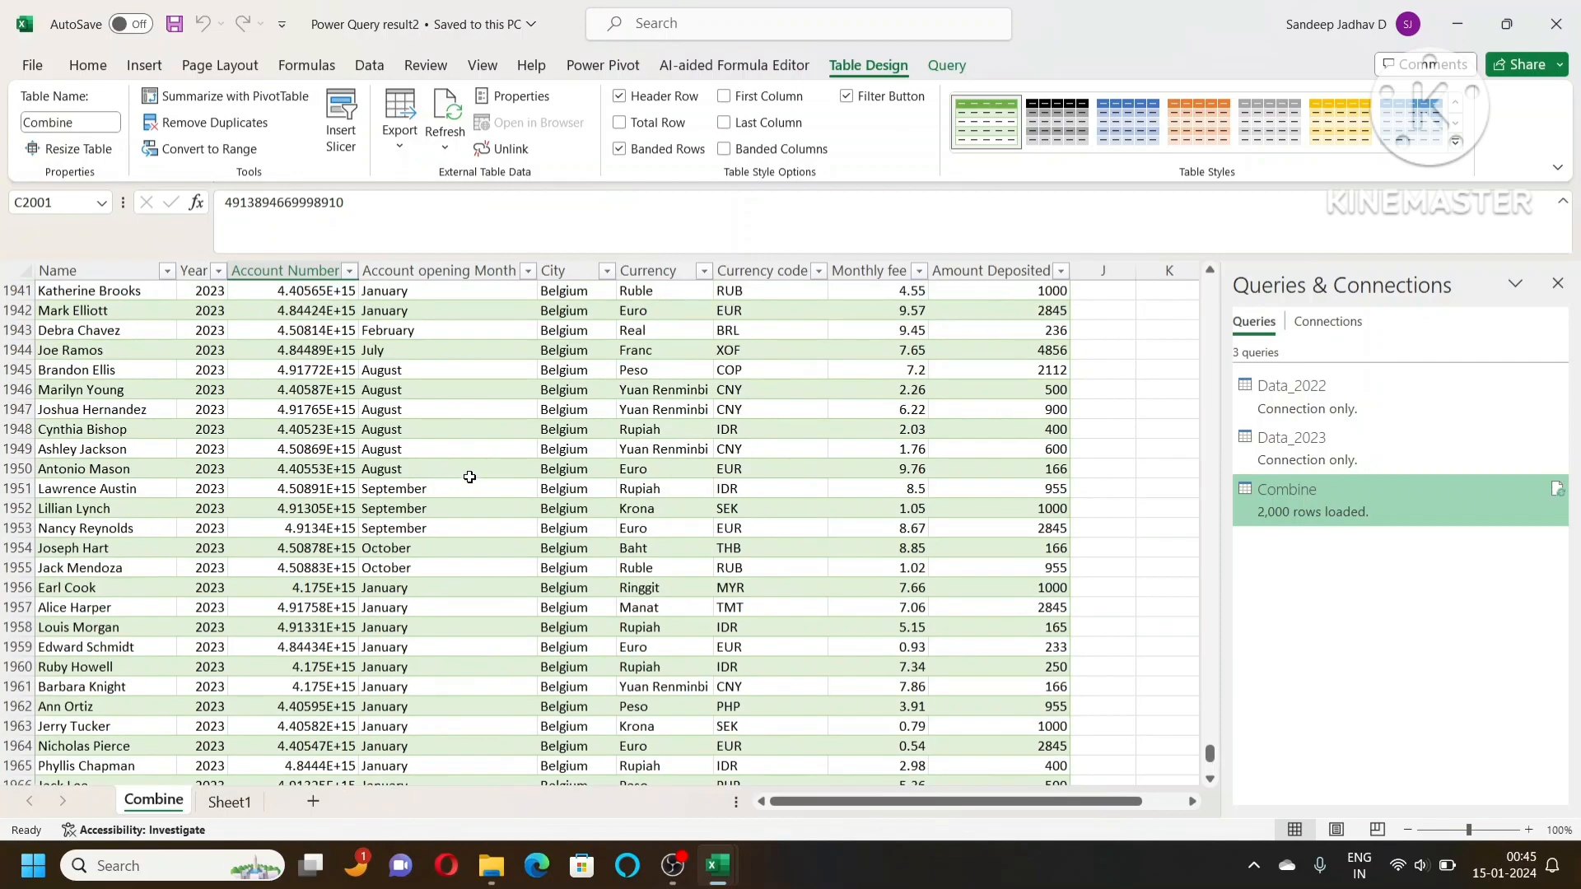
Step: In the 2022 workbook, start a new record in row 1002 named ABCD, copying the account number from the row above
{"action": "key", "text": "alt+Tab"}
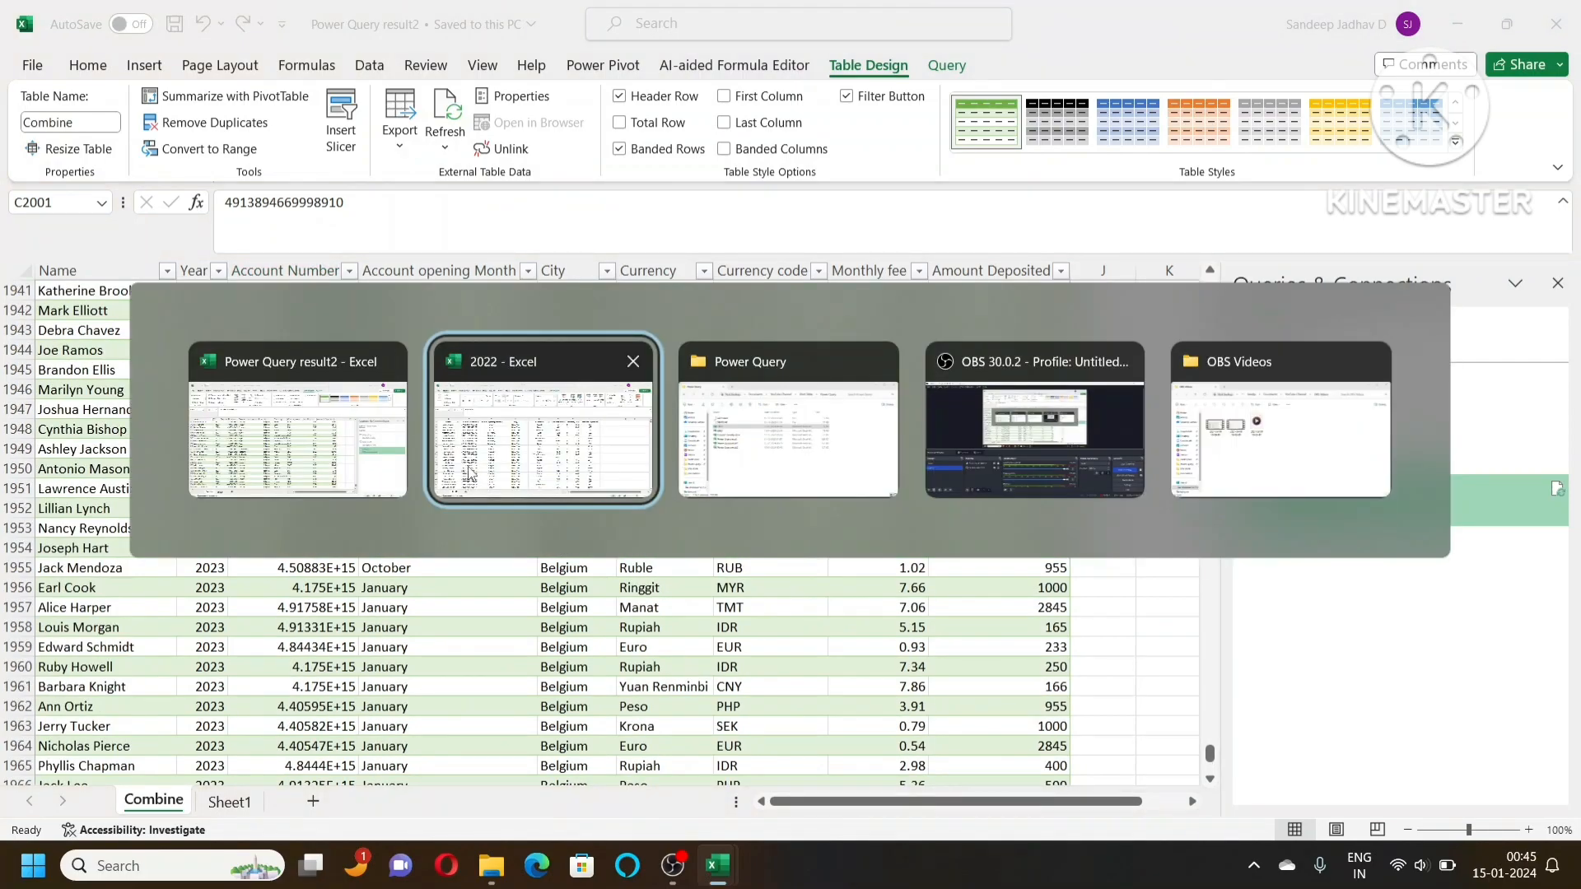
{"action": "left_click", "coordinate": [553, 503]}
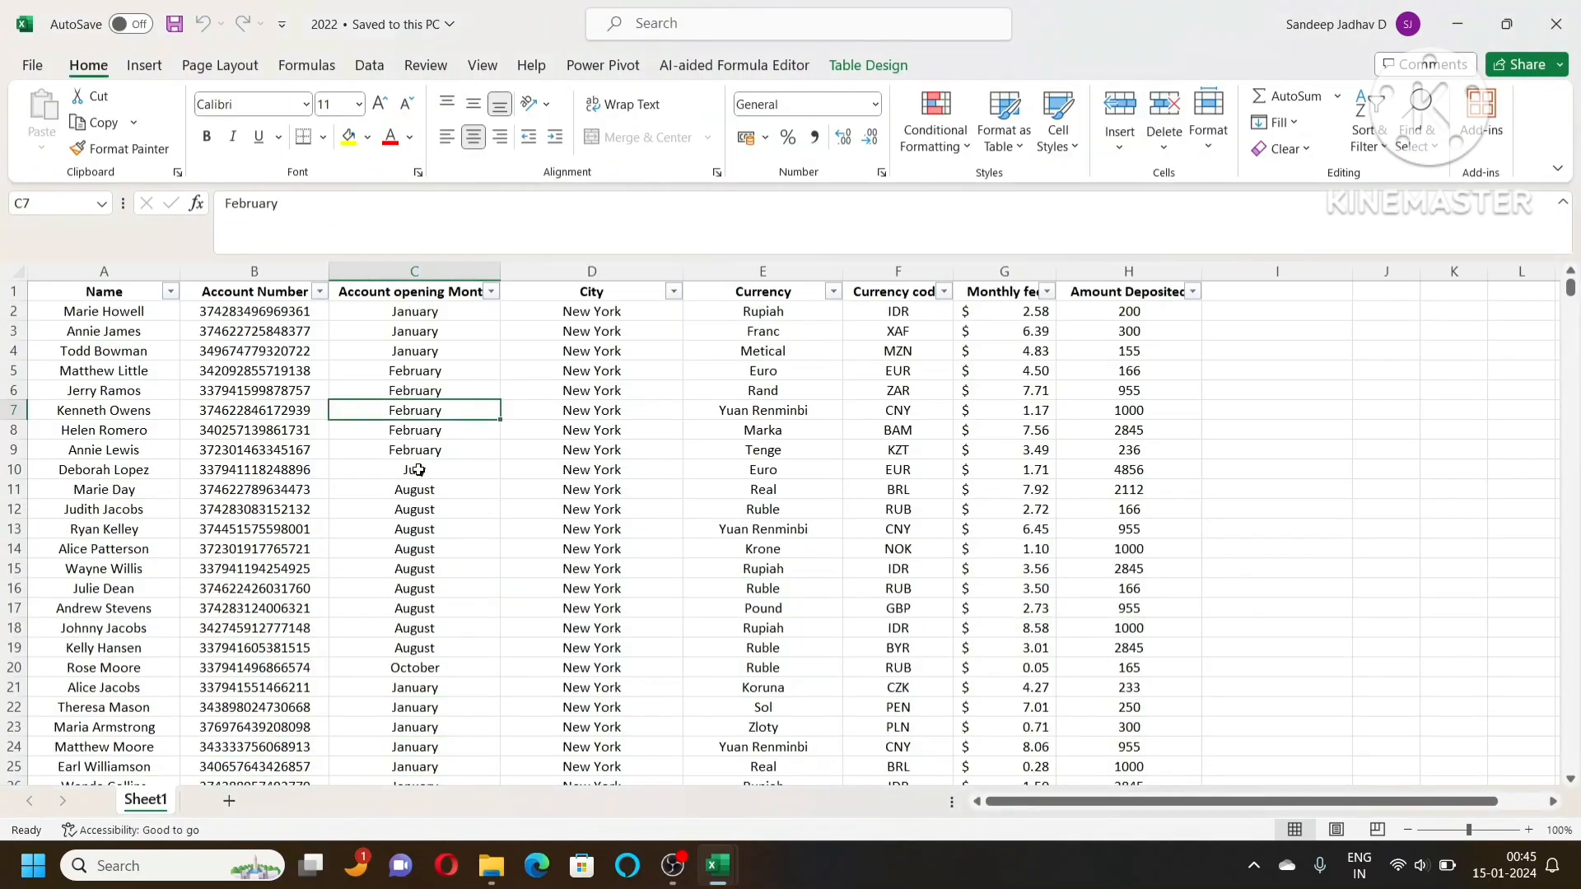
{"action": "left_click", "coordinate": [121, 396]}
{"action": "key", "text": "ctrl+Down"}
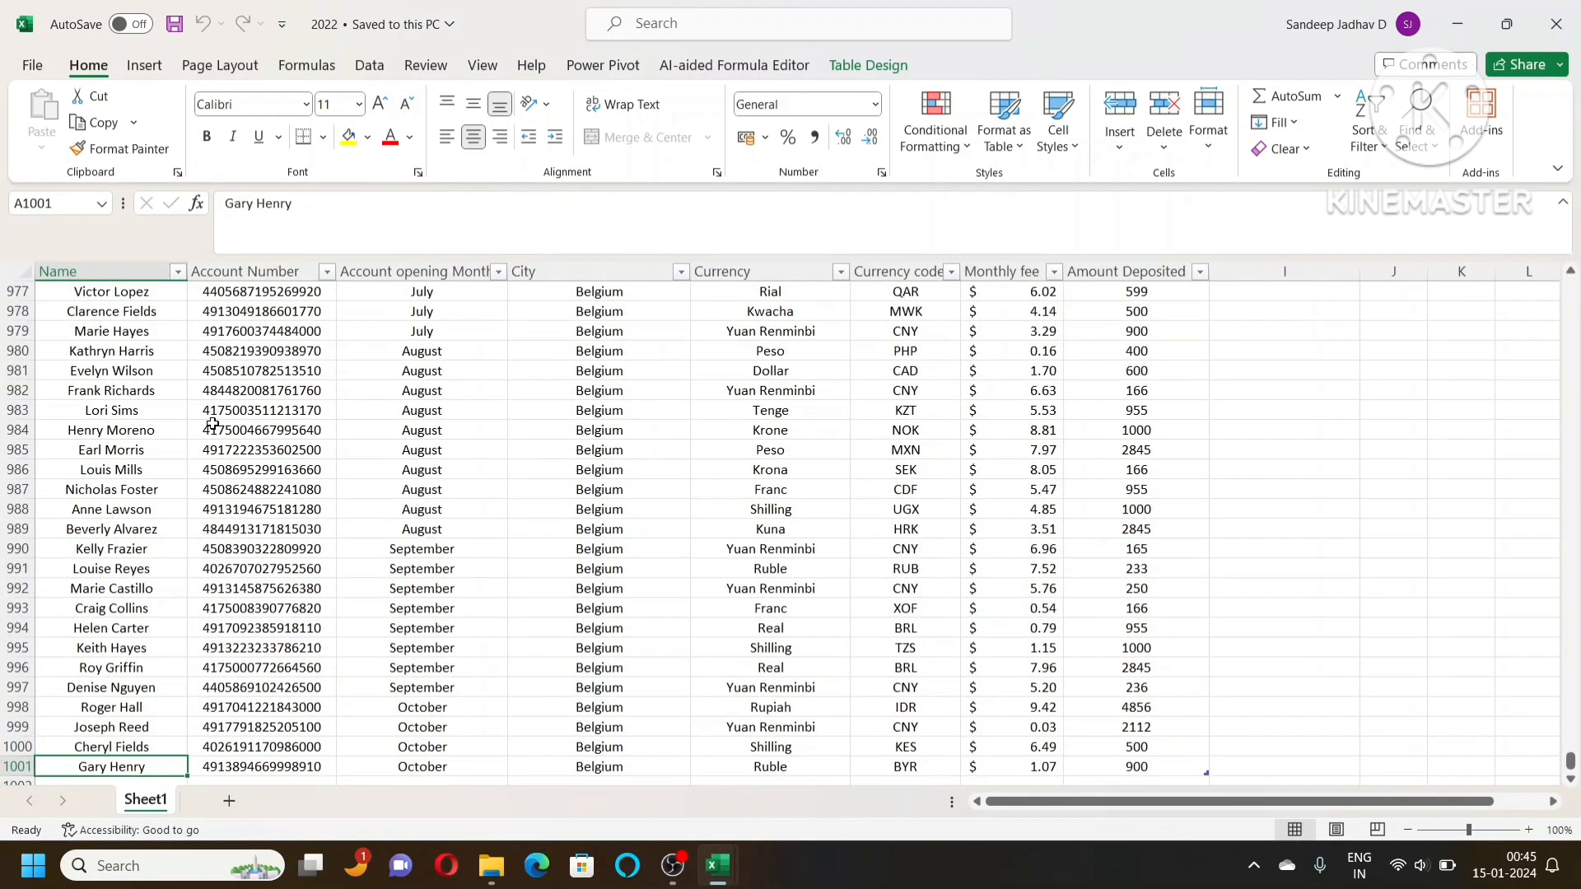
{"action": "scroll", "coordinate": [212, 424], "scroll_direction": "down", "scroll_amount": 1}
{"action": "left_click", "coordinate": [125, 728]}
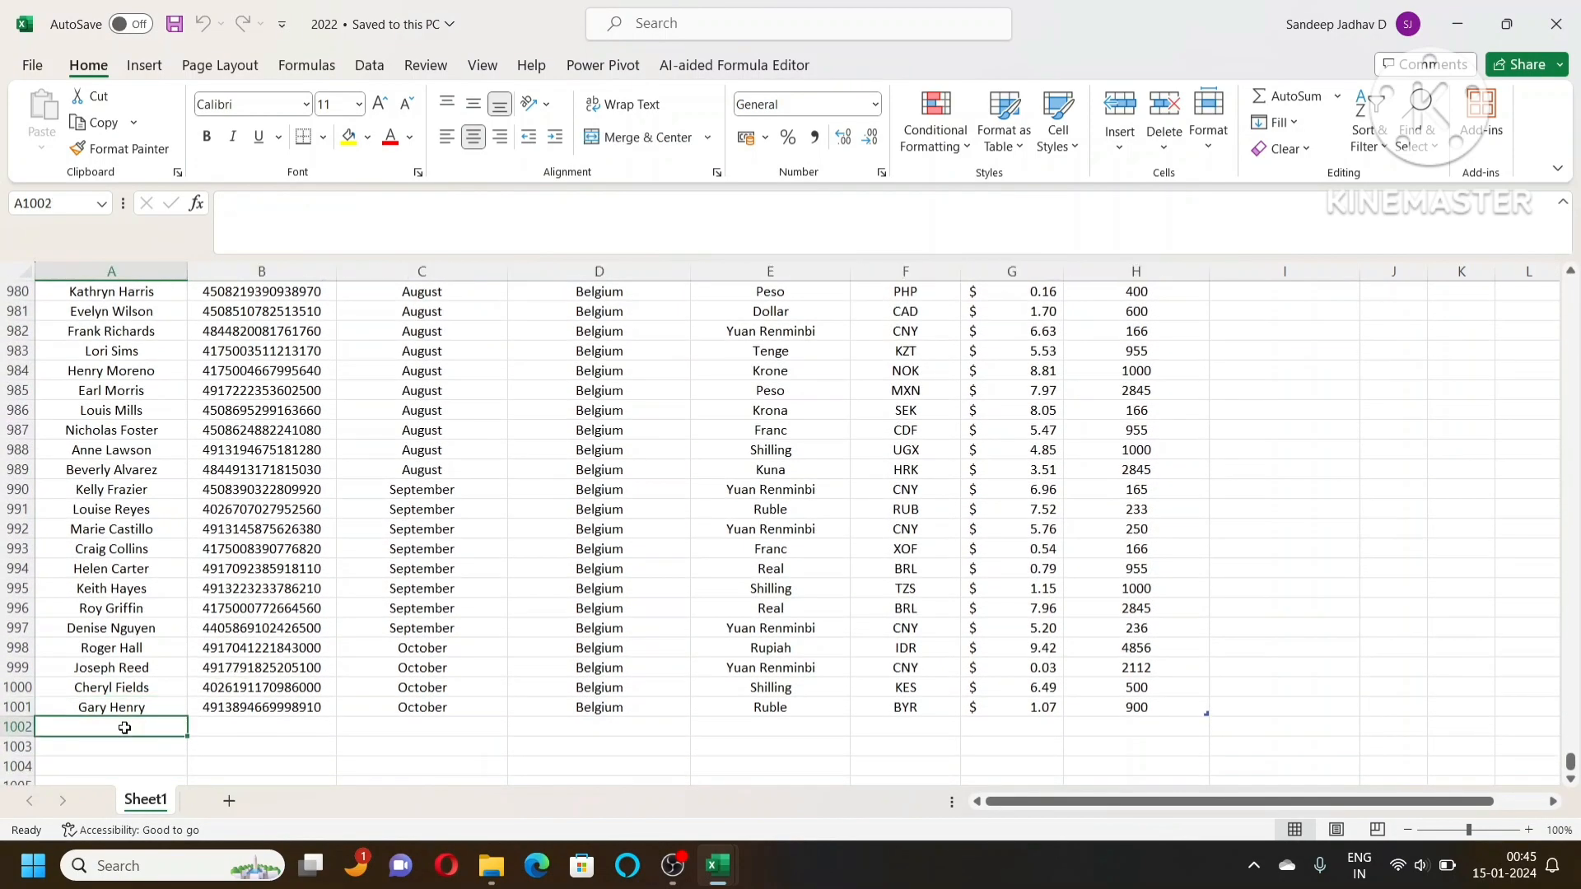
{"action": "type", "text": "ABD"}
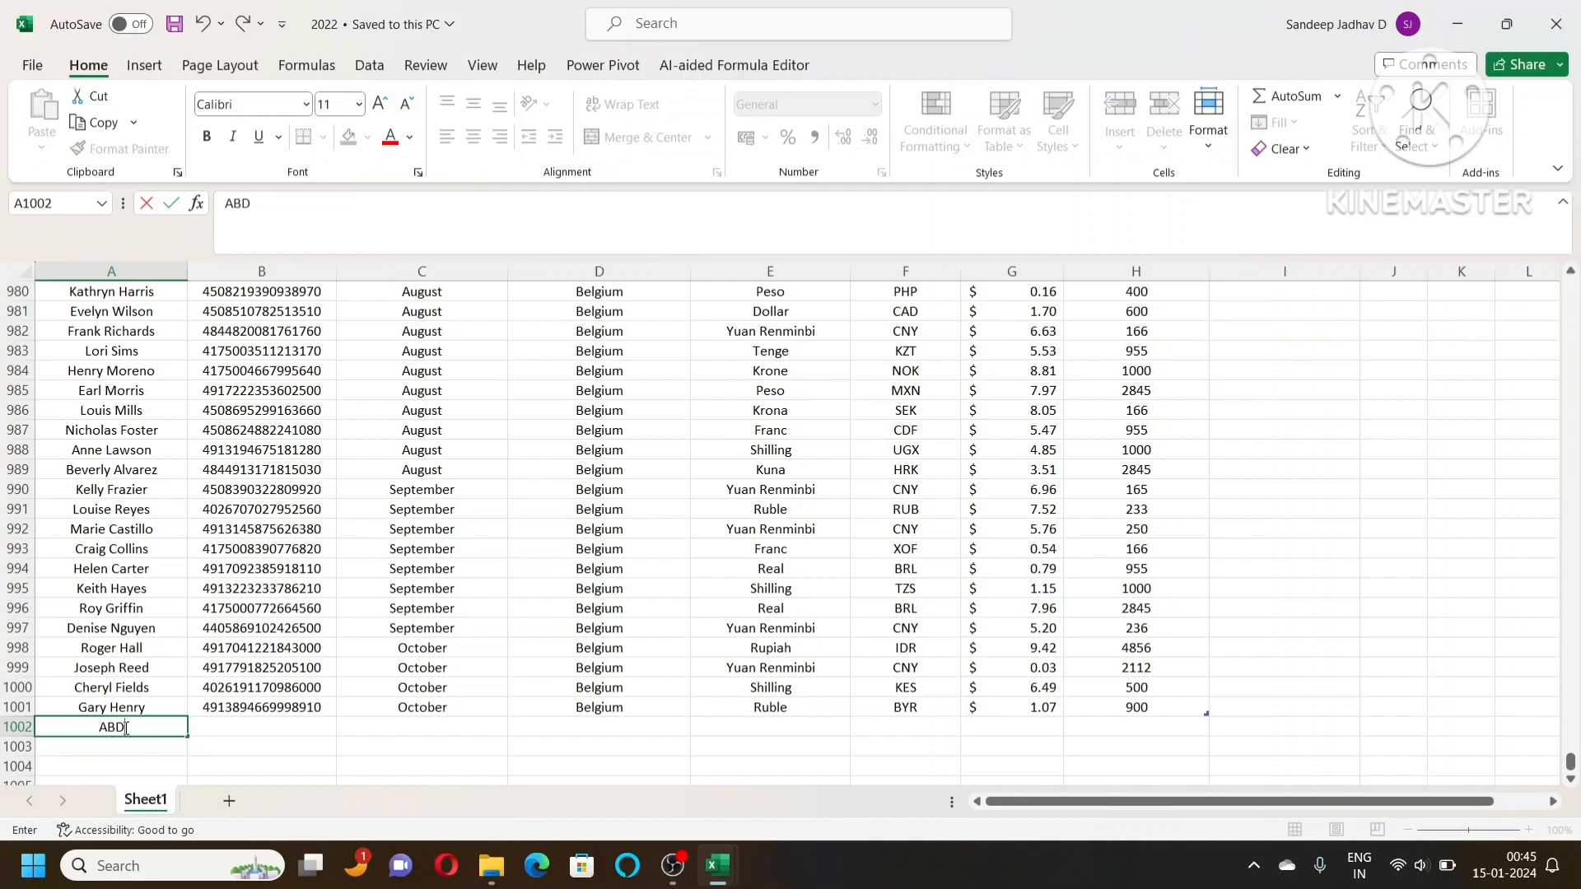
{"action": "key", "text": "BackSpace"}
{"action": "type", "text": "CD"}
{"action": "key", "text": "shift+Tab"}
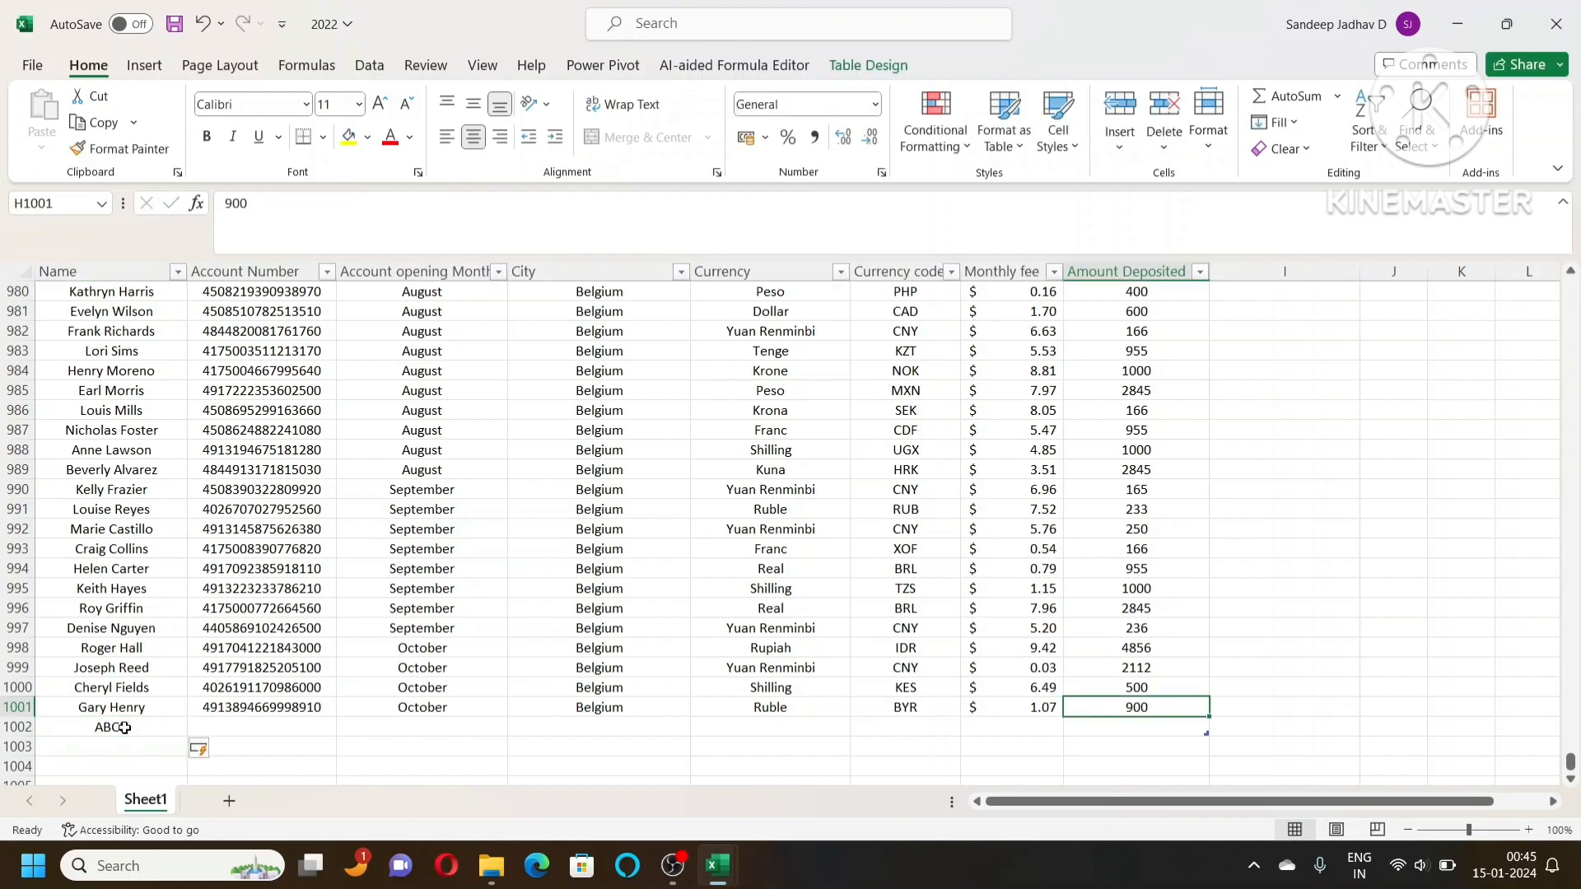
{"action": "left_click", "coordinate": [227, 731]}
{"action": "key", "text": "ctrl+d"}
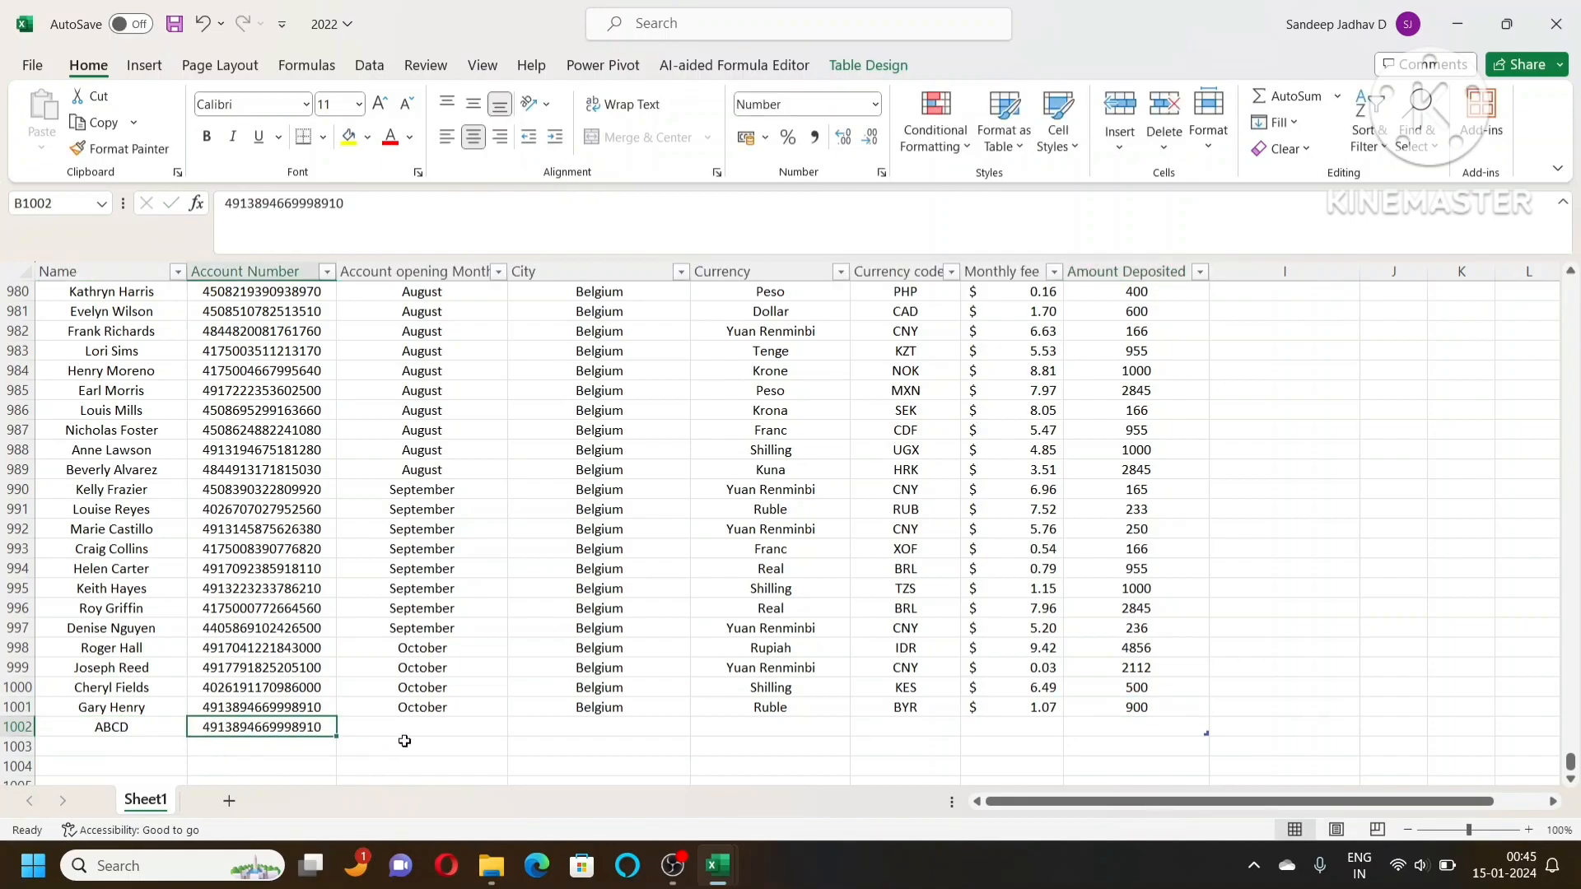
{"action": "left_click", "coordinate": [450, 241]}
{"action": "key", "text": "BackSpace"}
{"action": "key", "text": "BackSpace"}
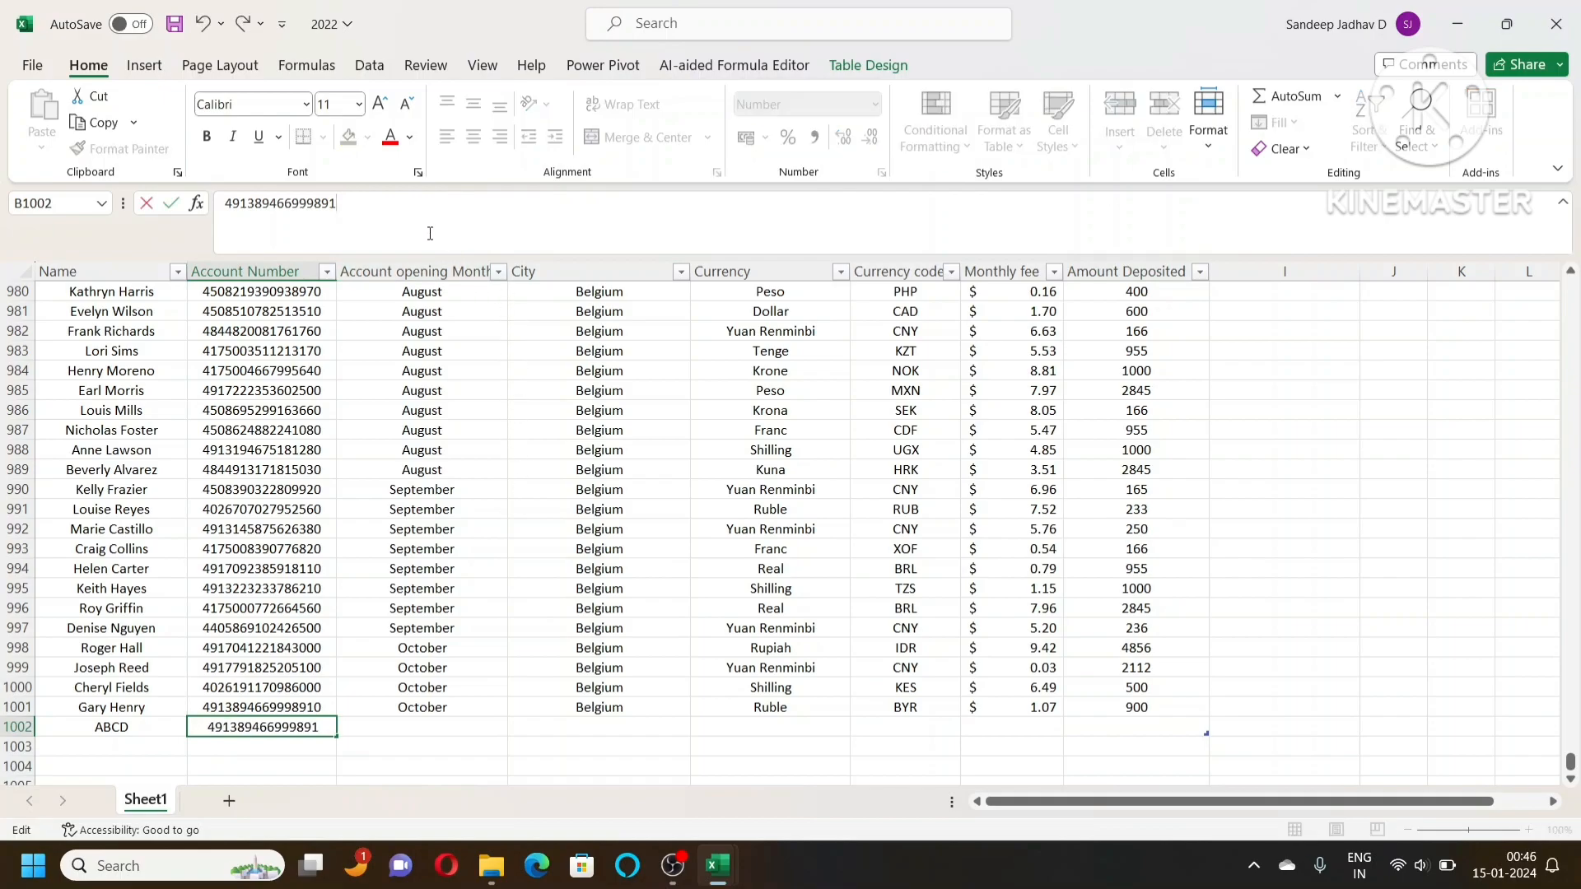
{"action": "key", "text": "Escape"}
Step: Fill row 1002's account opening month, city, currency, currency code and monthly fee by copying down the values from row 1001
{"action": "key", "text": "Tab"}
{"action": "key", "text": "ctrl+d"}
{"action": "key", "text": "Tab"}
{"action": "key", "text": "ctrl+d"}
{"action": "key", "text": "Tab"}
{"action": "key", "text": "ctrl+d"}
{"action": "key", "text": "Tab"}
{"action": "key", "text": "ctrl+d"}
{"action": "key", "text": "Tab"}
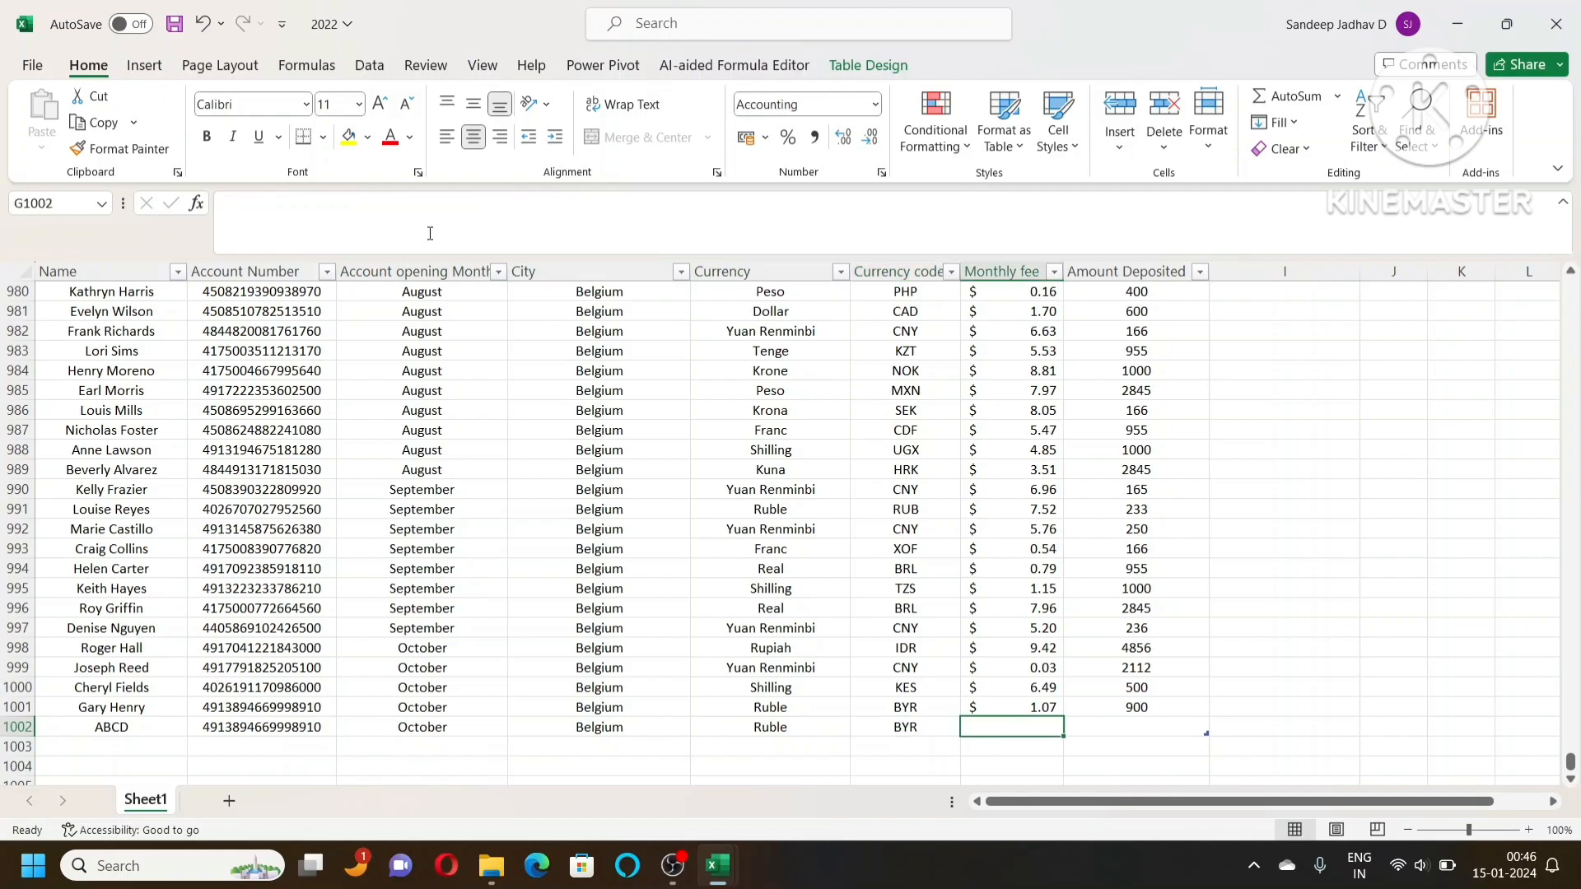
{"action": "key", "text": "ctrl+d"}
{"action": "key", "text": "Tab"}
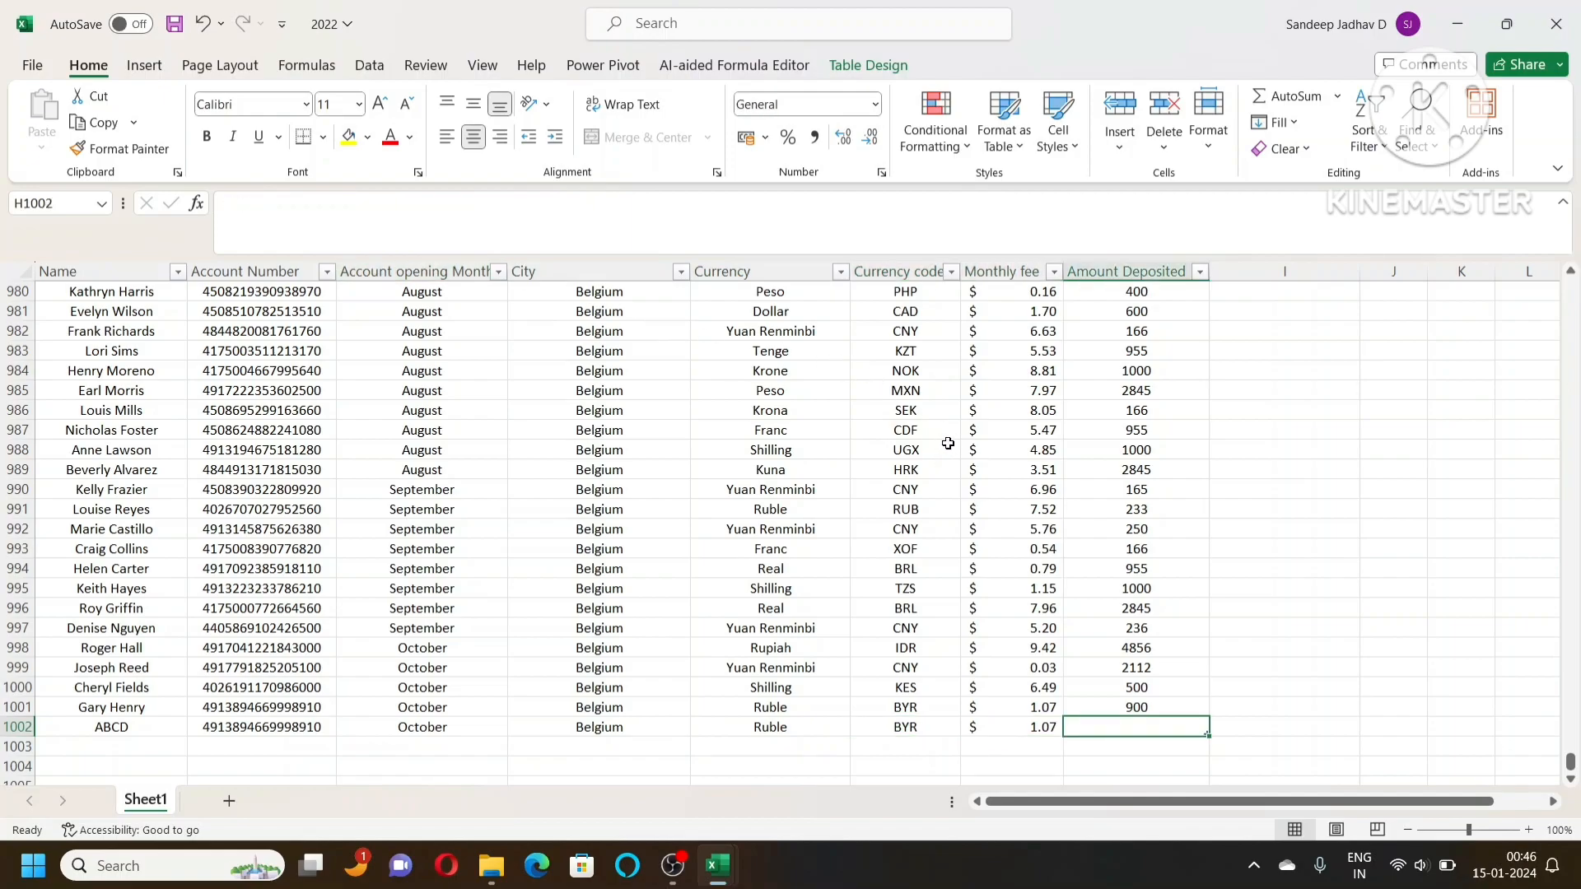
Step: Set the Amount Deposited of the new ABCD record to 1000 and save the 2022 workbook
{"action": "type", "text": "1000"}
{"action": "key", "text": "Return"}
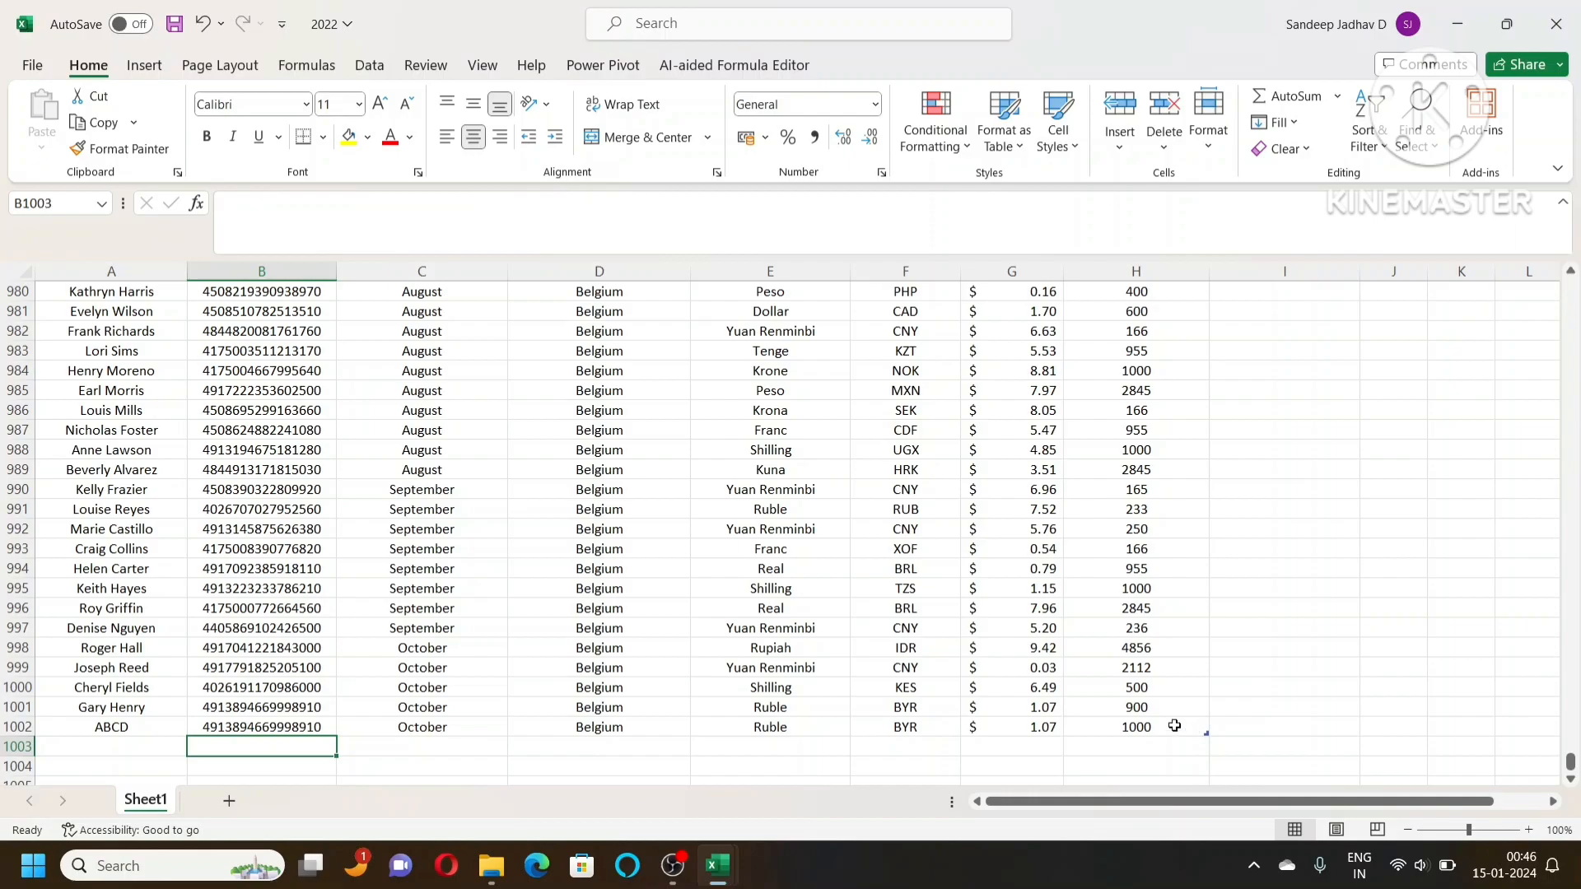
{"action": "left_click", "coordinate": [174, 24]}
Step: Switch back to the Power Query result2 workbook, refresh the Combine table and check the Combine query's load status
{"action": "key", "text": "alt+Tab"}
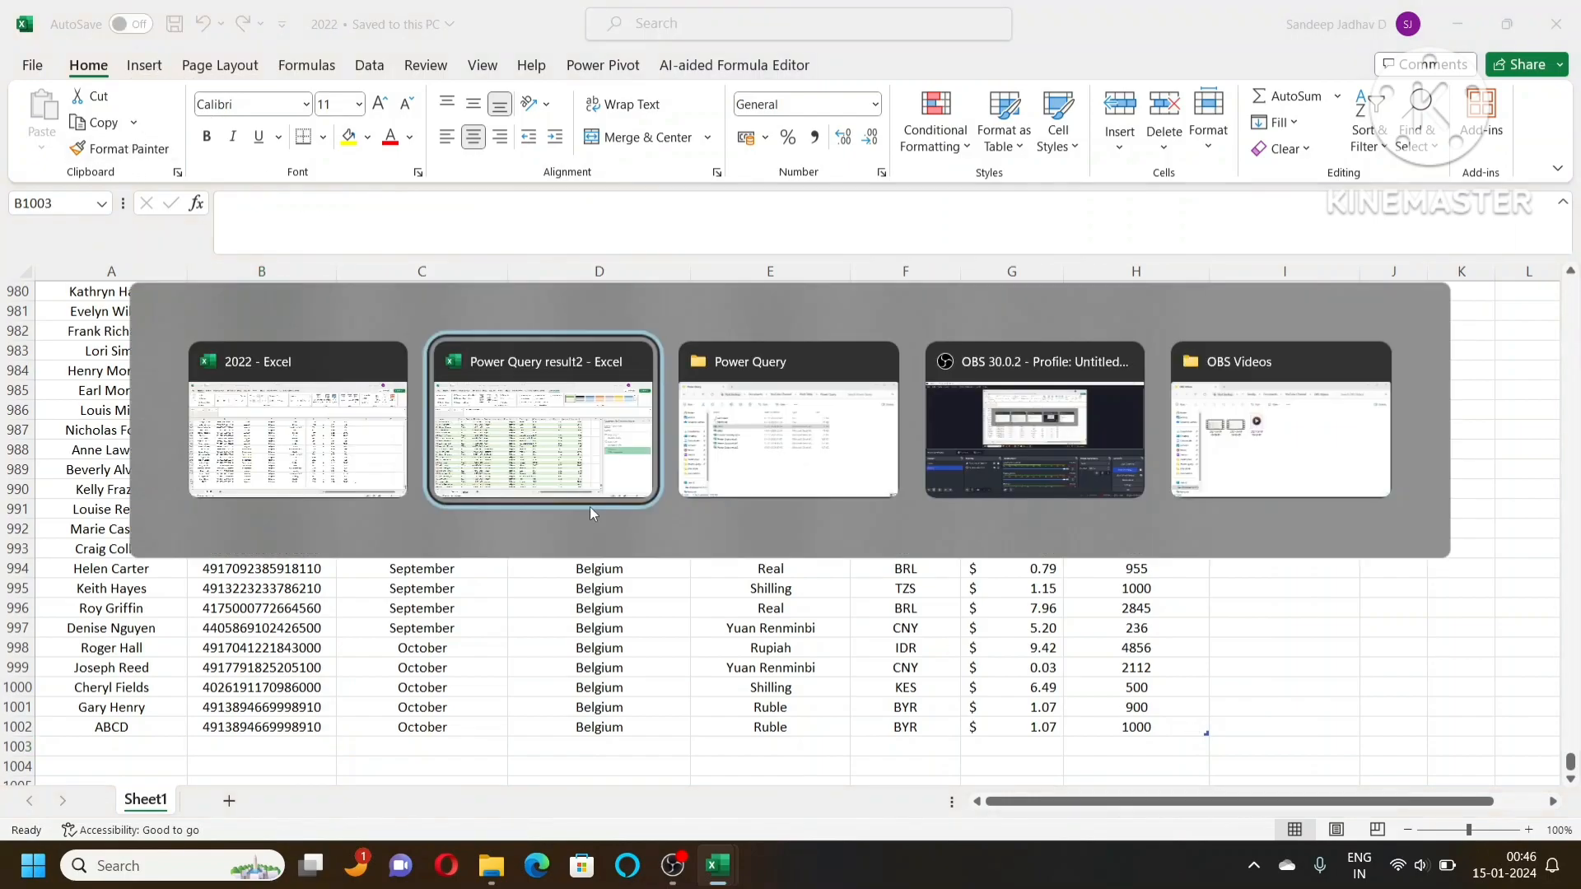
{"action": "left_click", "coordinate": [589, 506]}
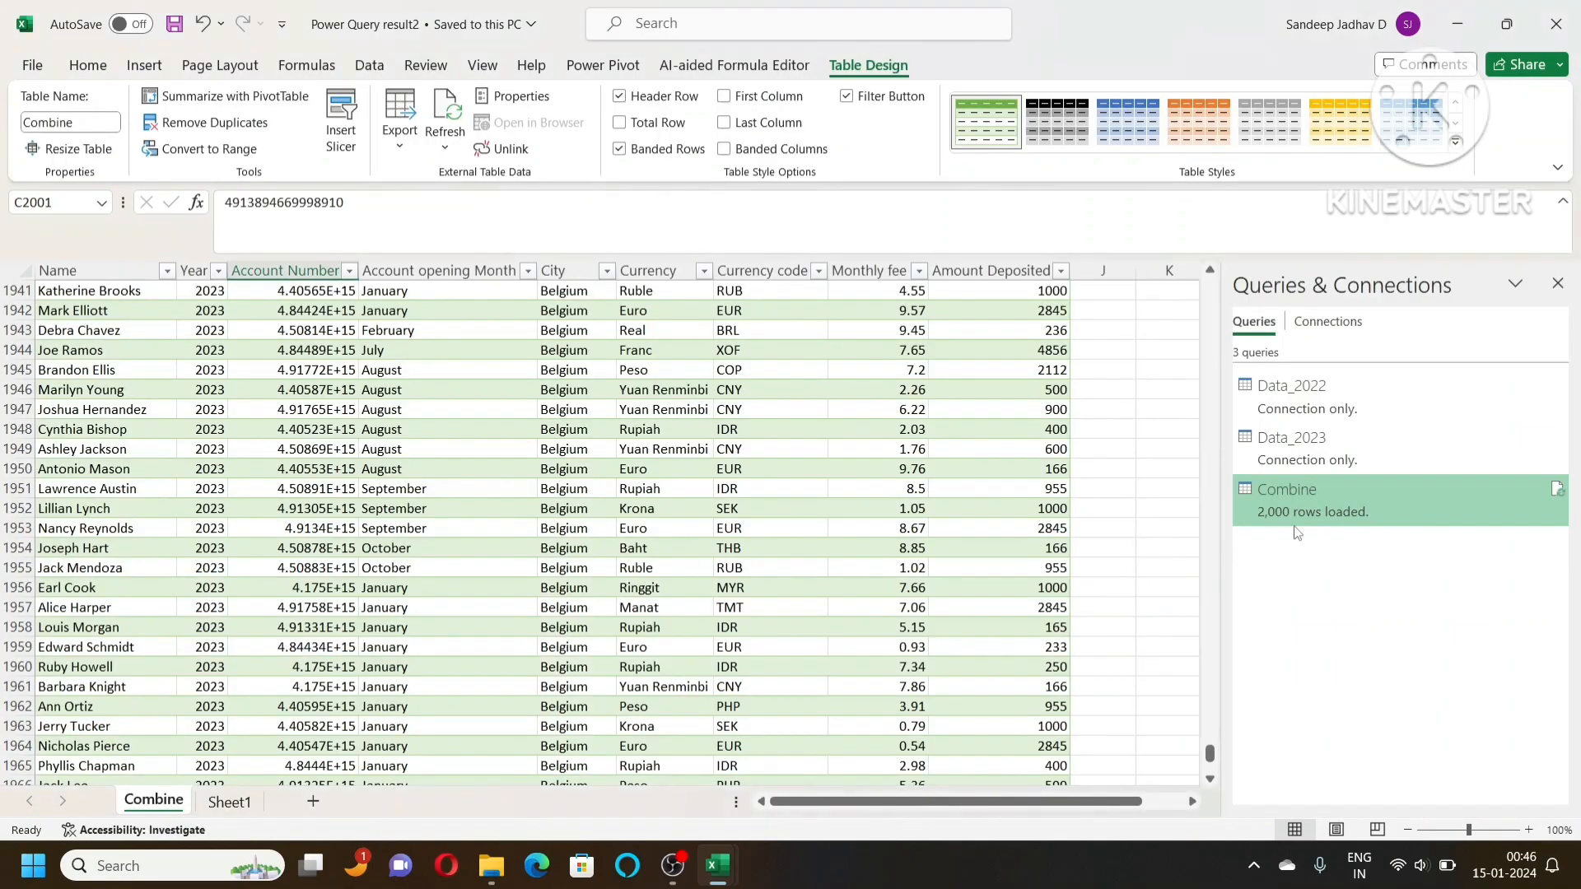
{"action": "right_click", "coordinate": [304, 396]}
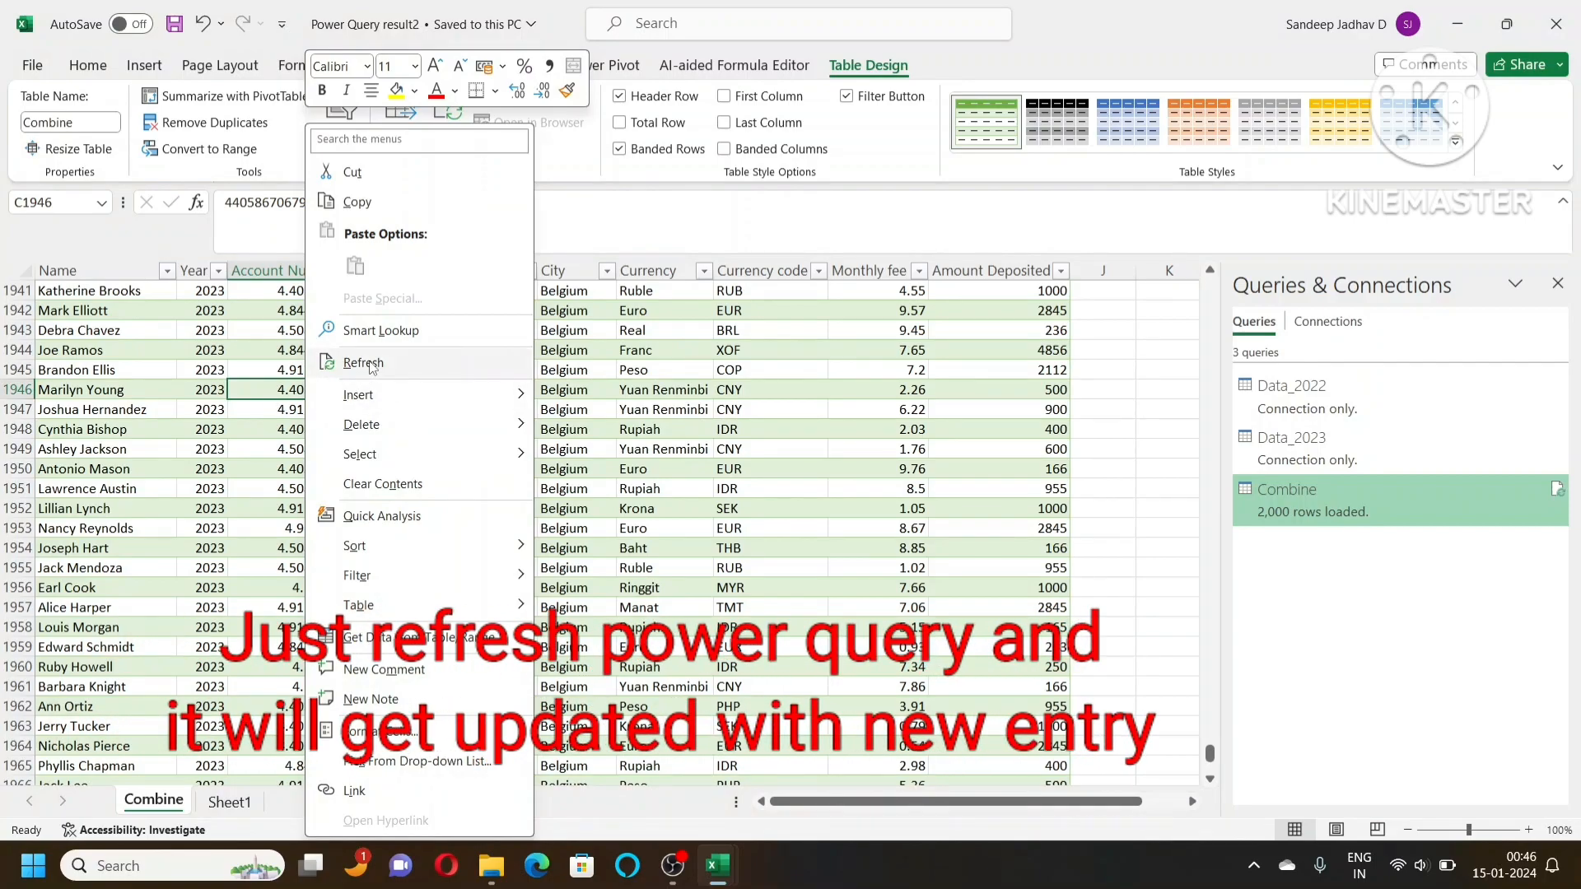
{"action": "left_click", "coordinate": [370, 366]}
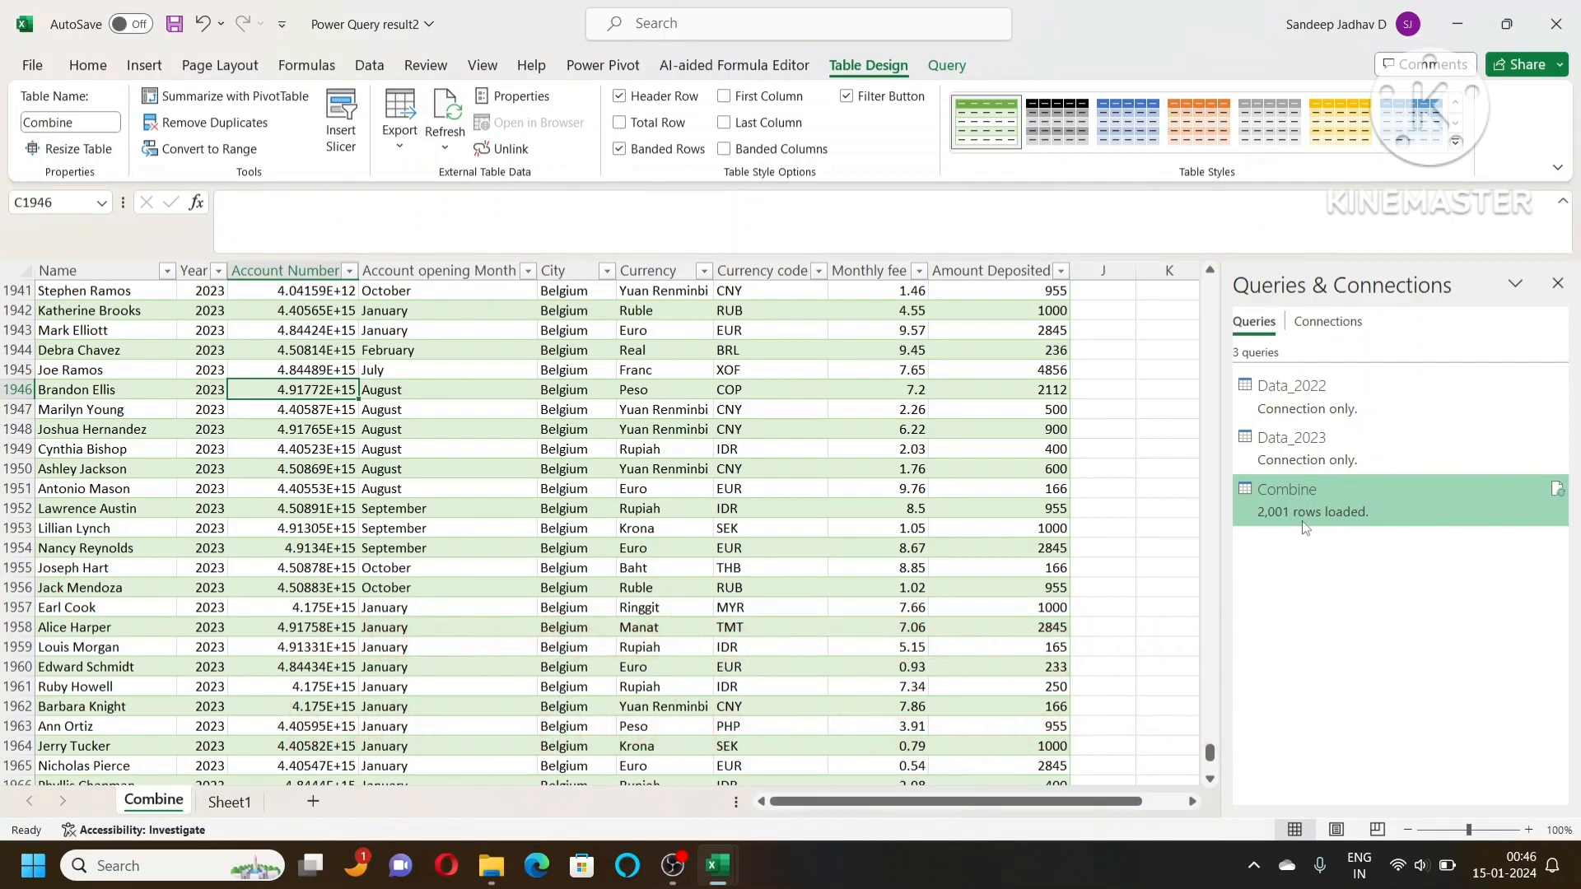
{"action": "mouse_move", "coordinate": [1271, 522]}
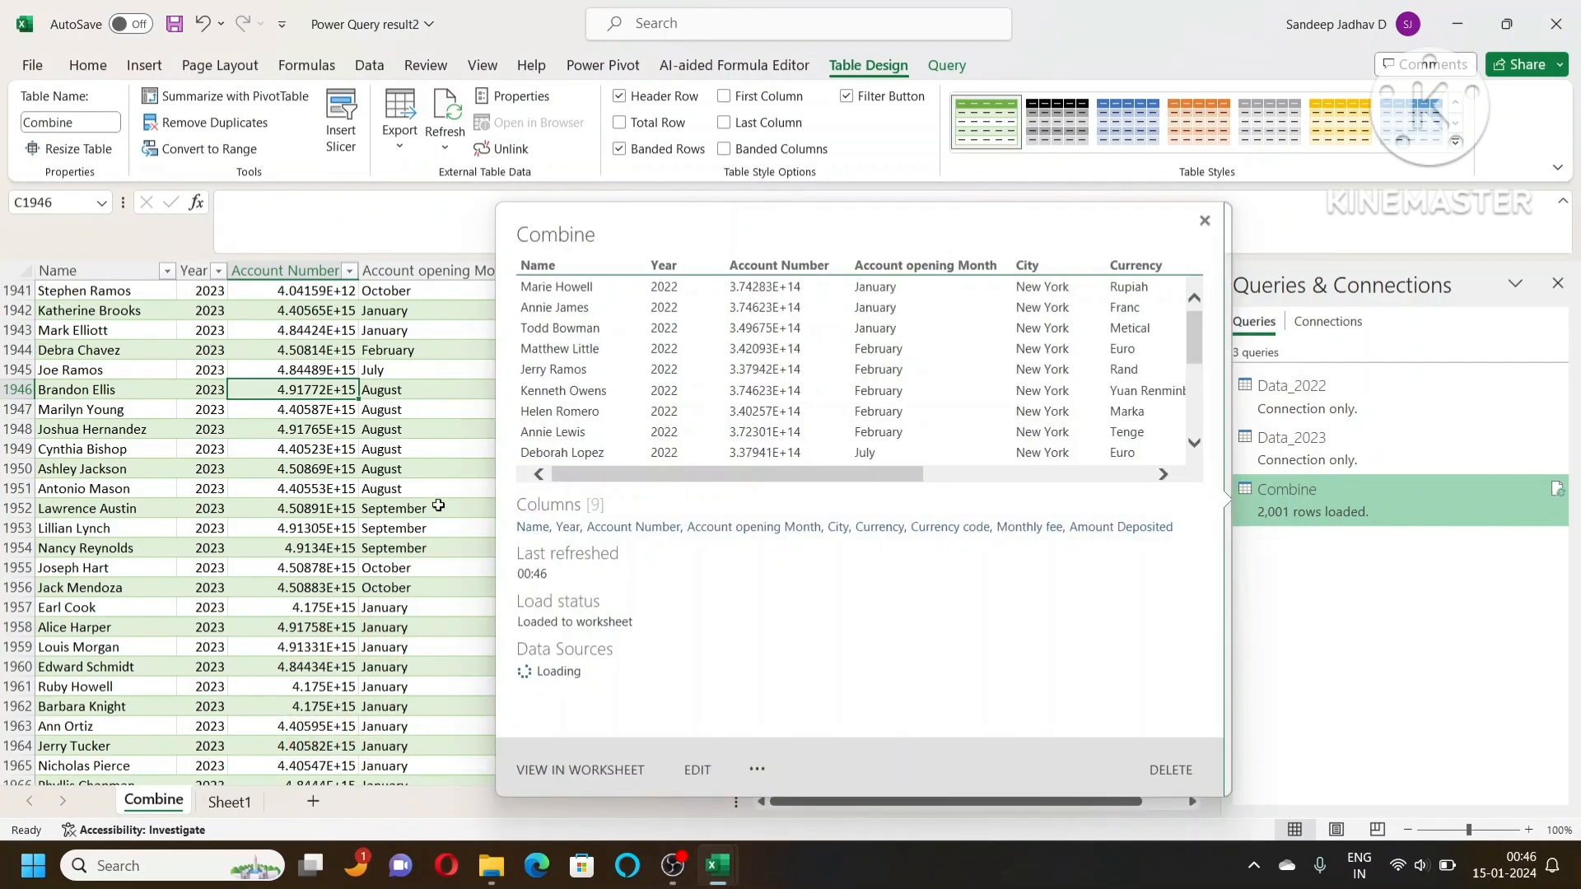
Step: Close the Combine query preview and go to the last record in the Combine table's Year column
{"action": "left_click", "coordinate": [281, 467]}
{"action": "left_click", "coordinate": [185, 465]}
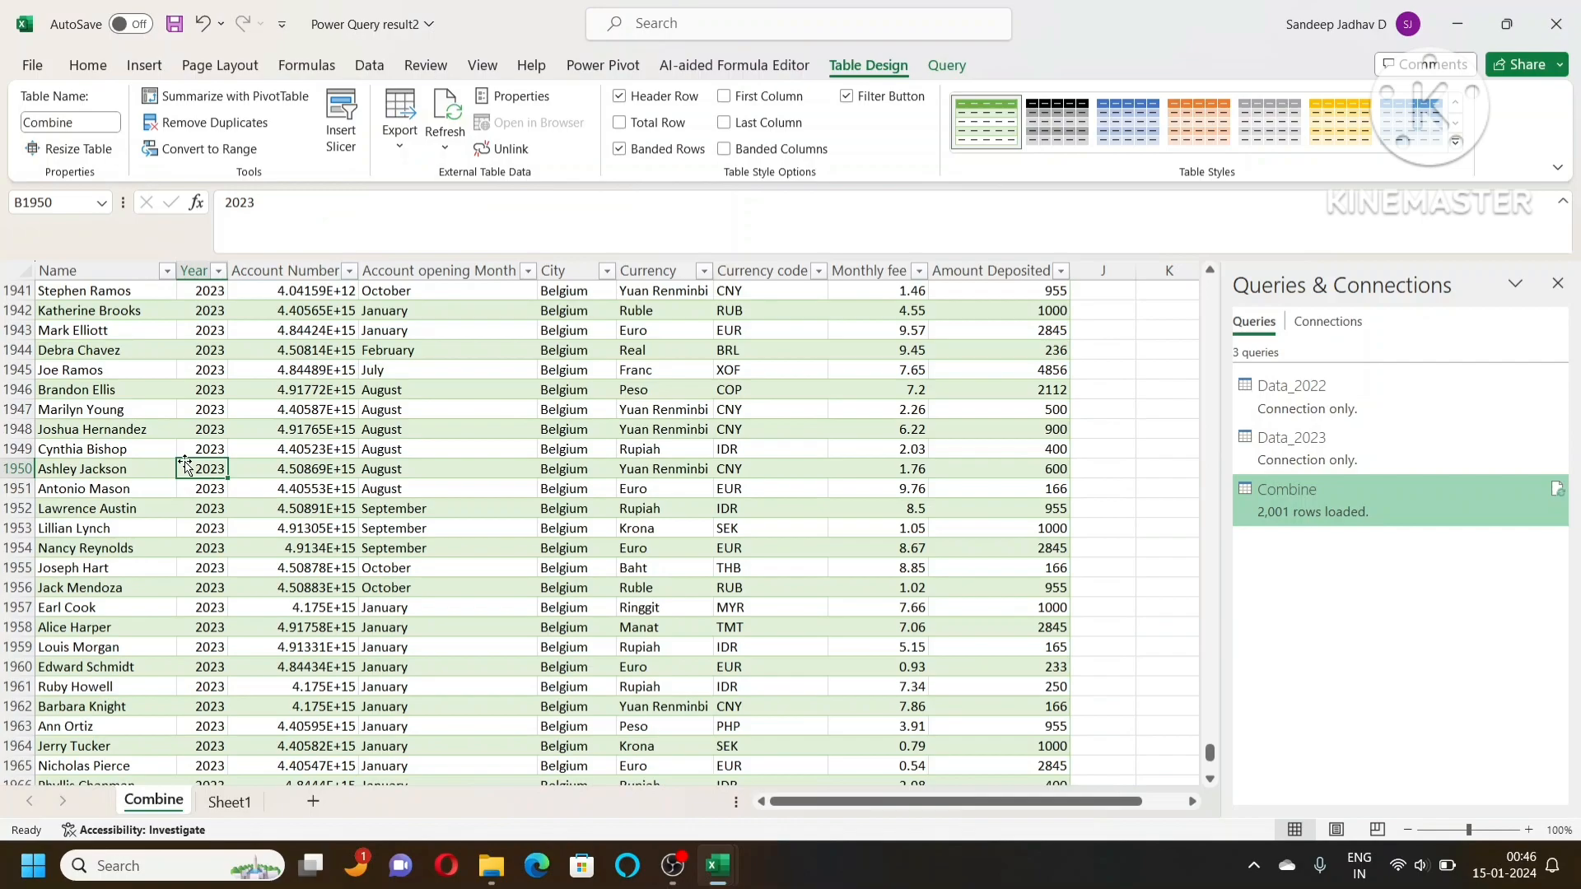
{"action": "key", "text": "ctrl+Down"}
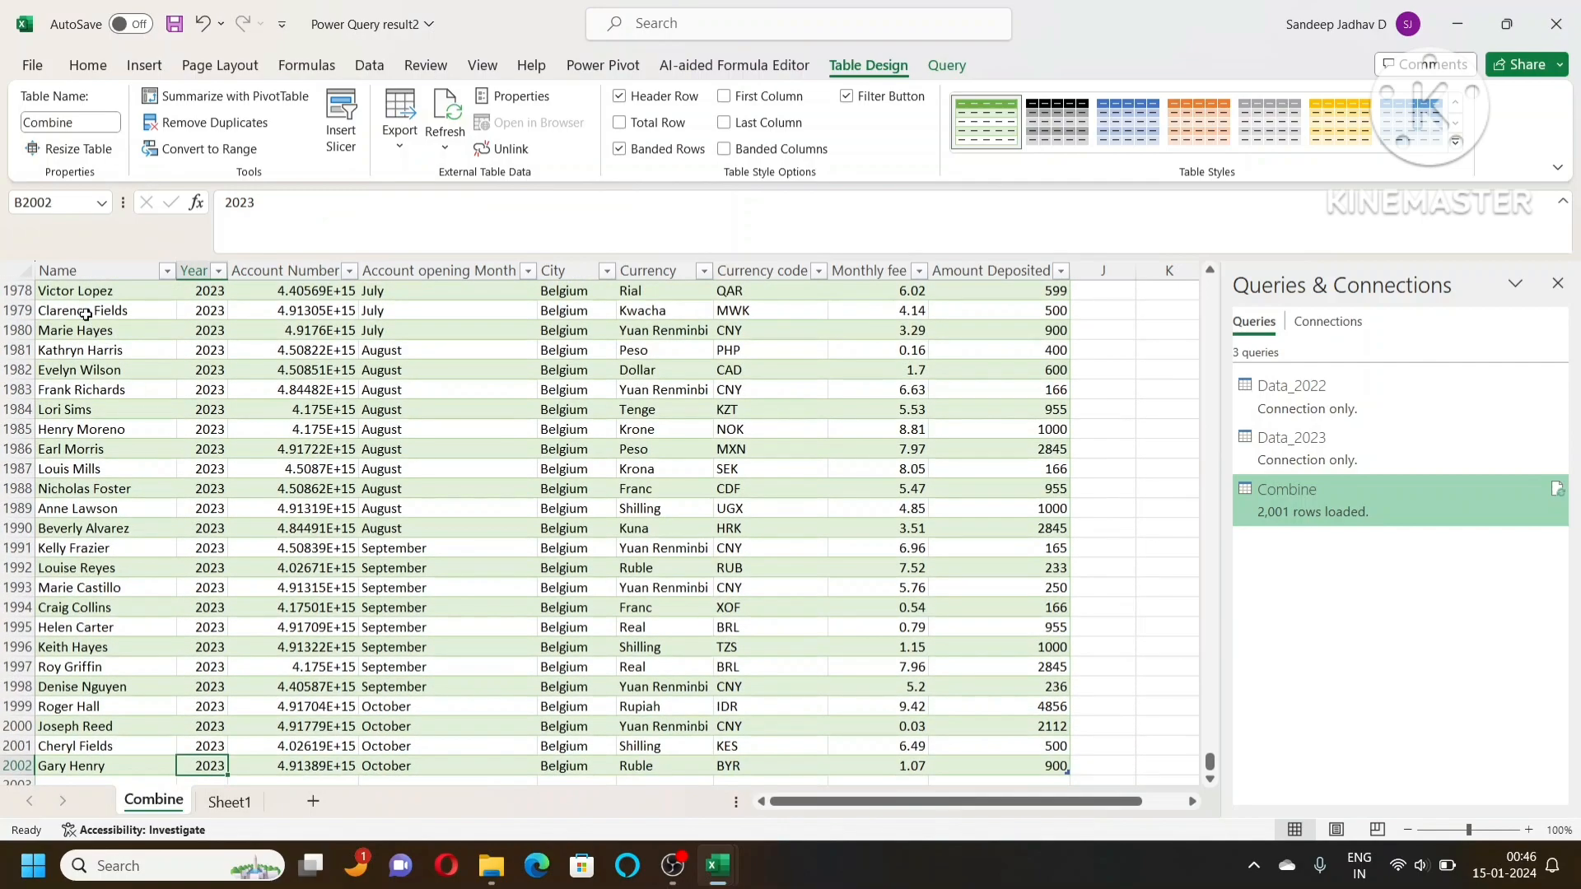
Step: Search the Combine table's Name column for the ABCD record and check its Year value
{"action": "left_click", "coordinate": [82, 270]}
{"action": "key", "text": "ctrl+f"}
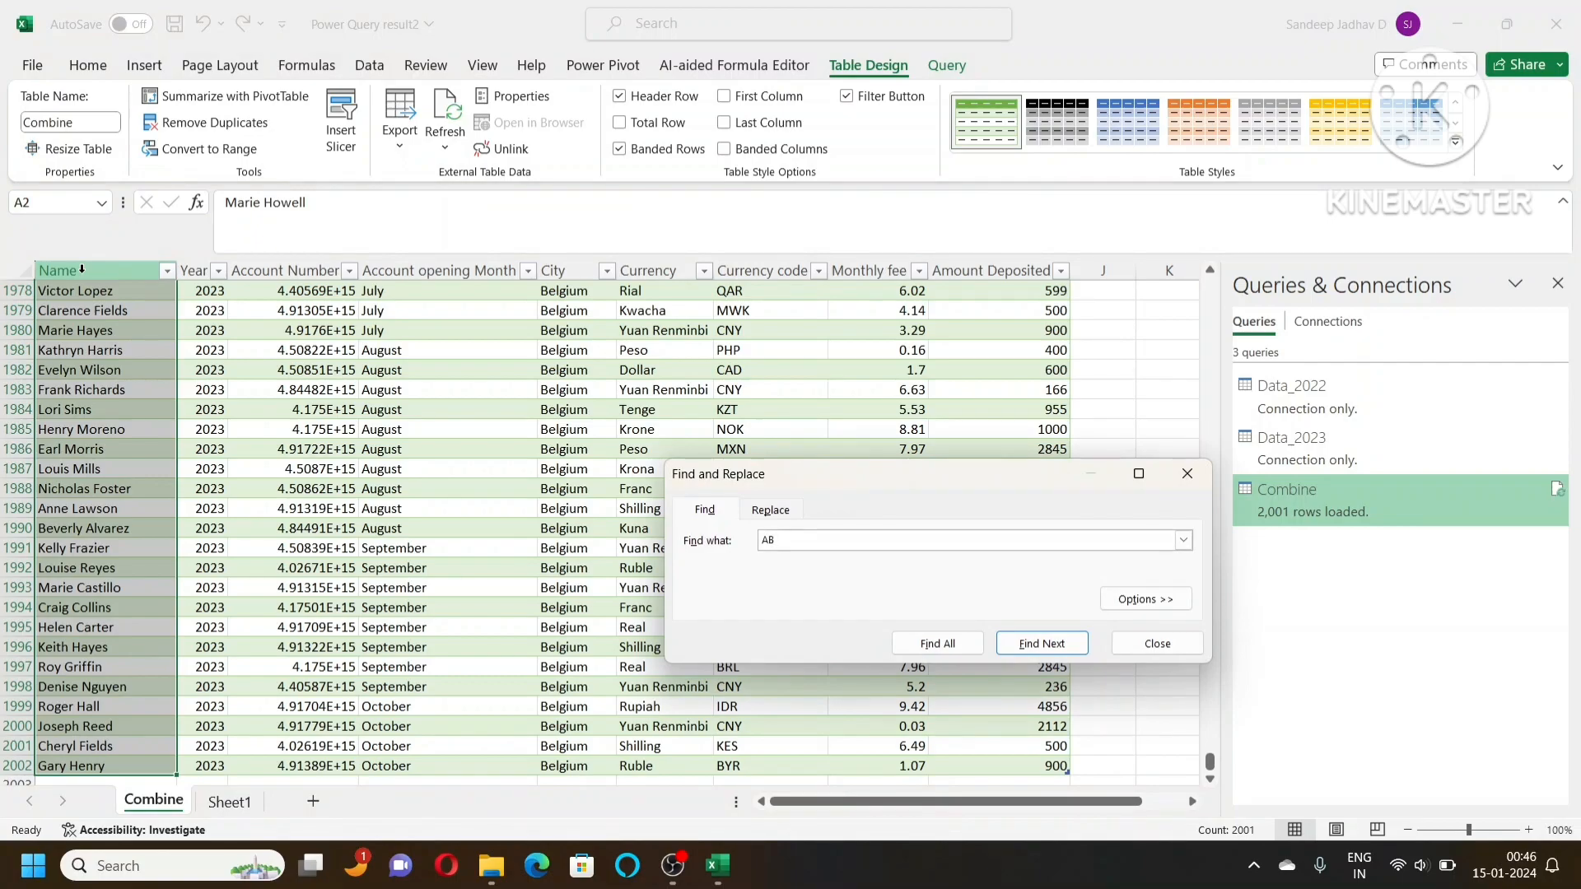
{"action": "key", "text": "Return"}
{"action": "key", "text": "Escape"}
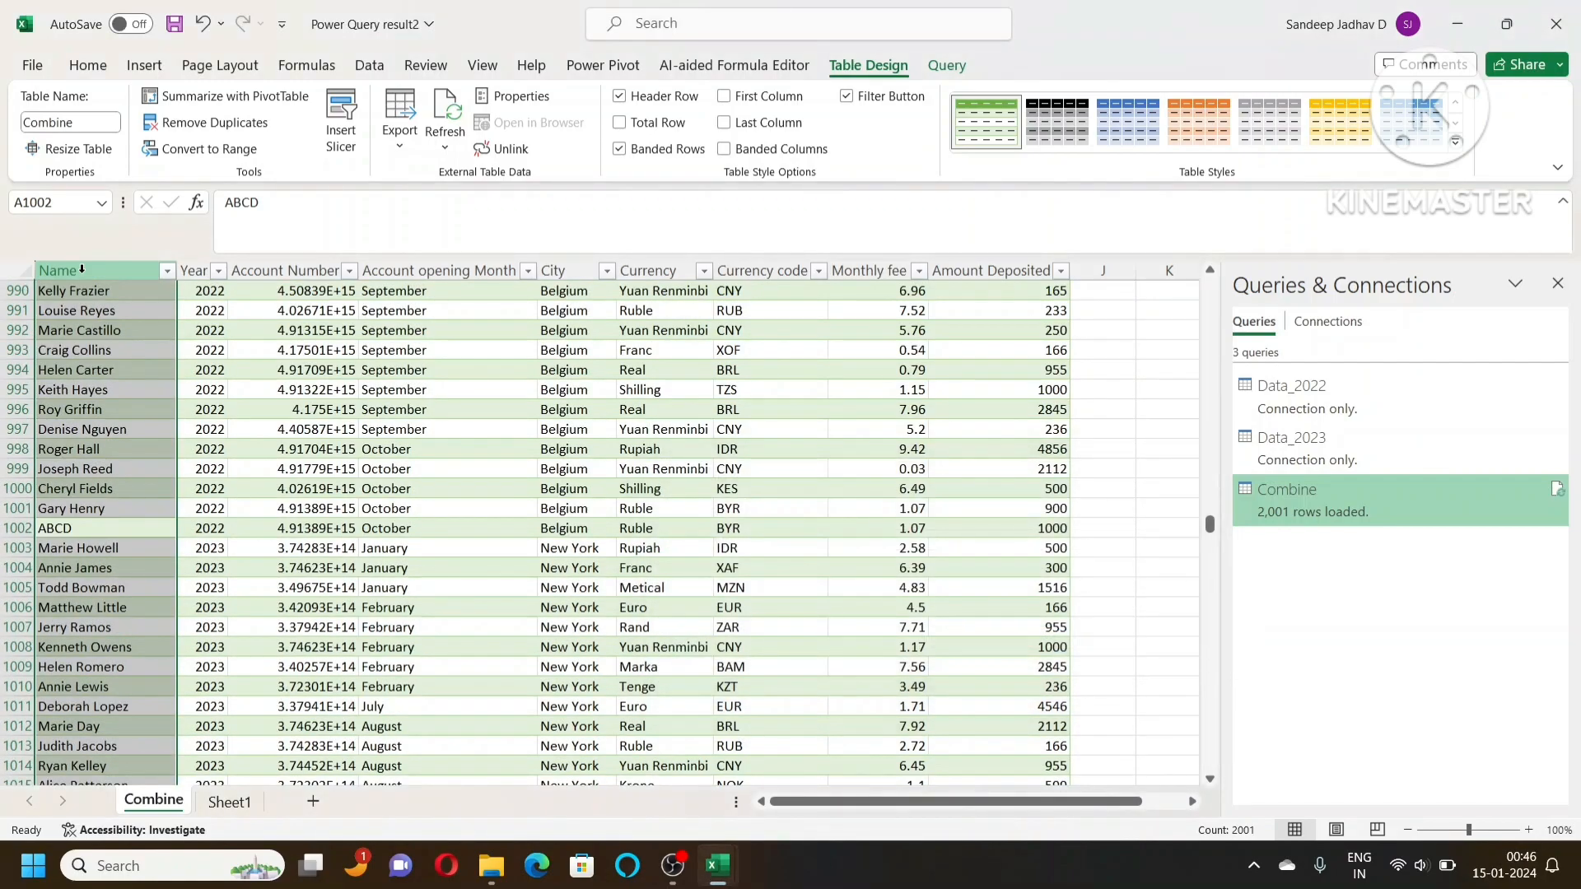
{"action": "left_click", "coordinate": [199, 529]}
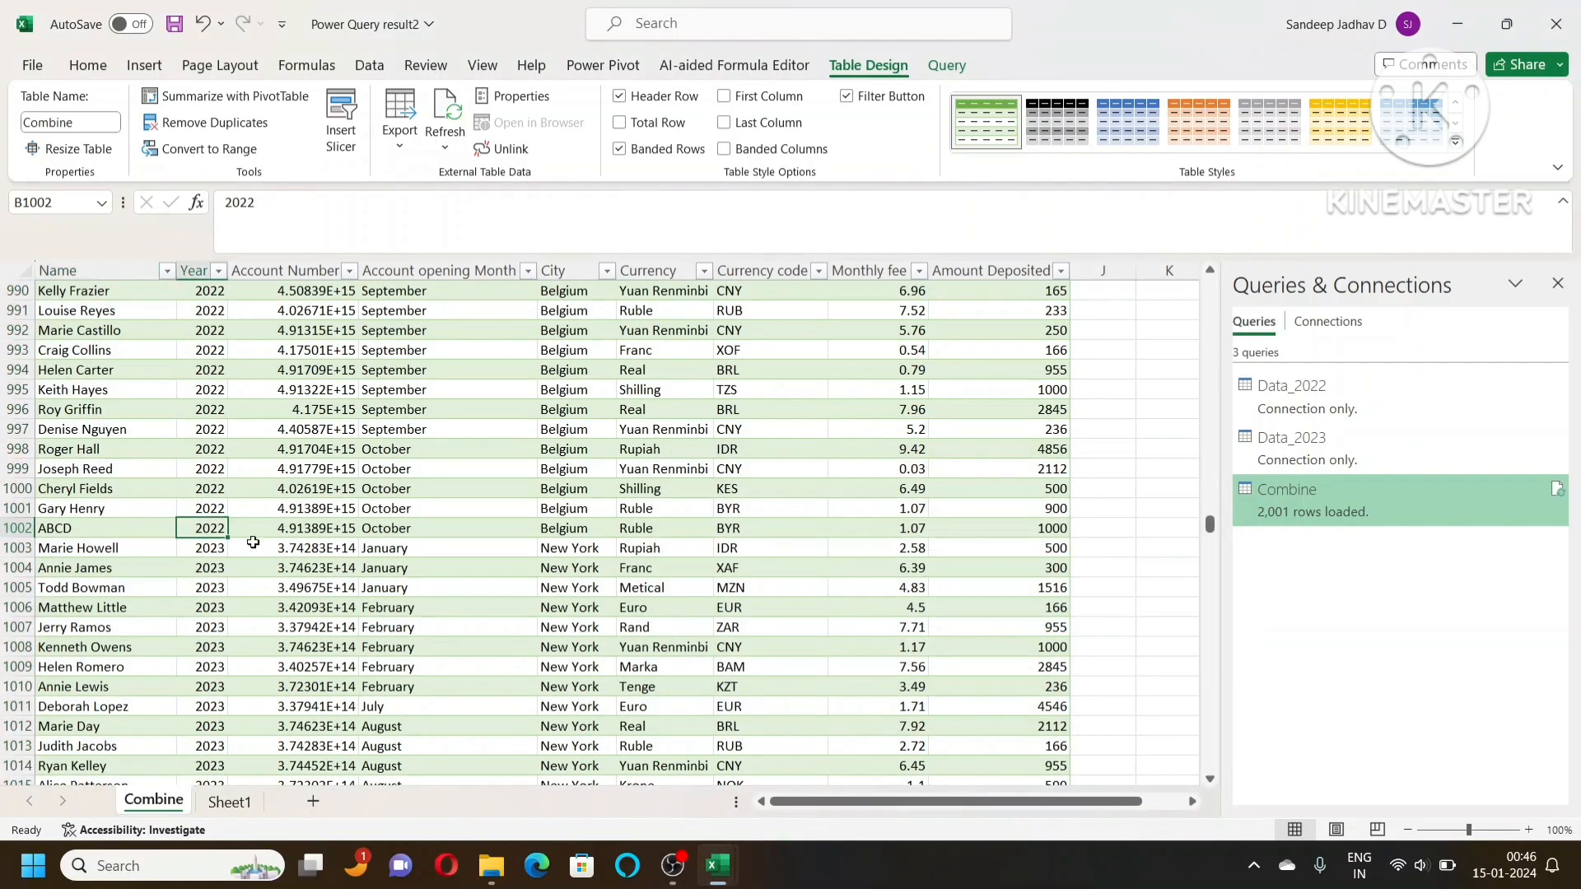
Step: Switch to the 2022 workbook and check the Amount Deposited and Name of the ABCD record in row 1002
{"action": "key", "text": "alt+Tab"}
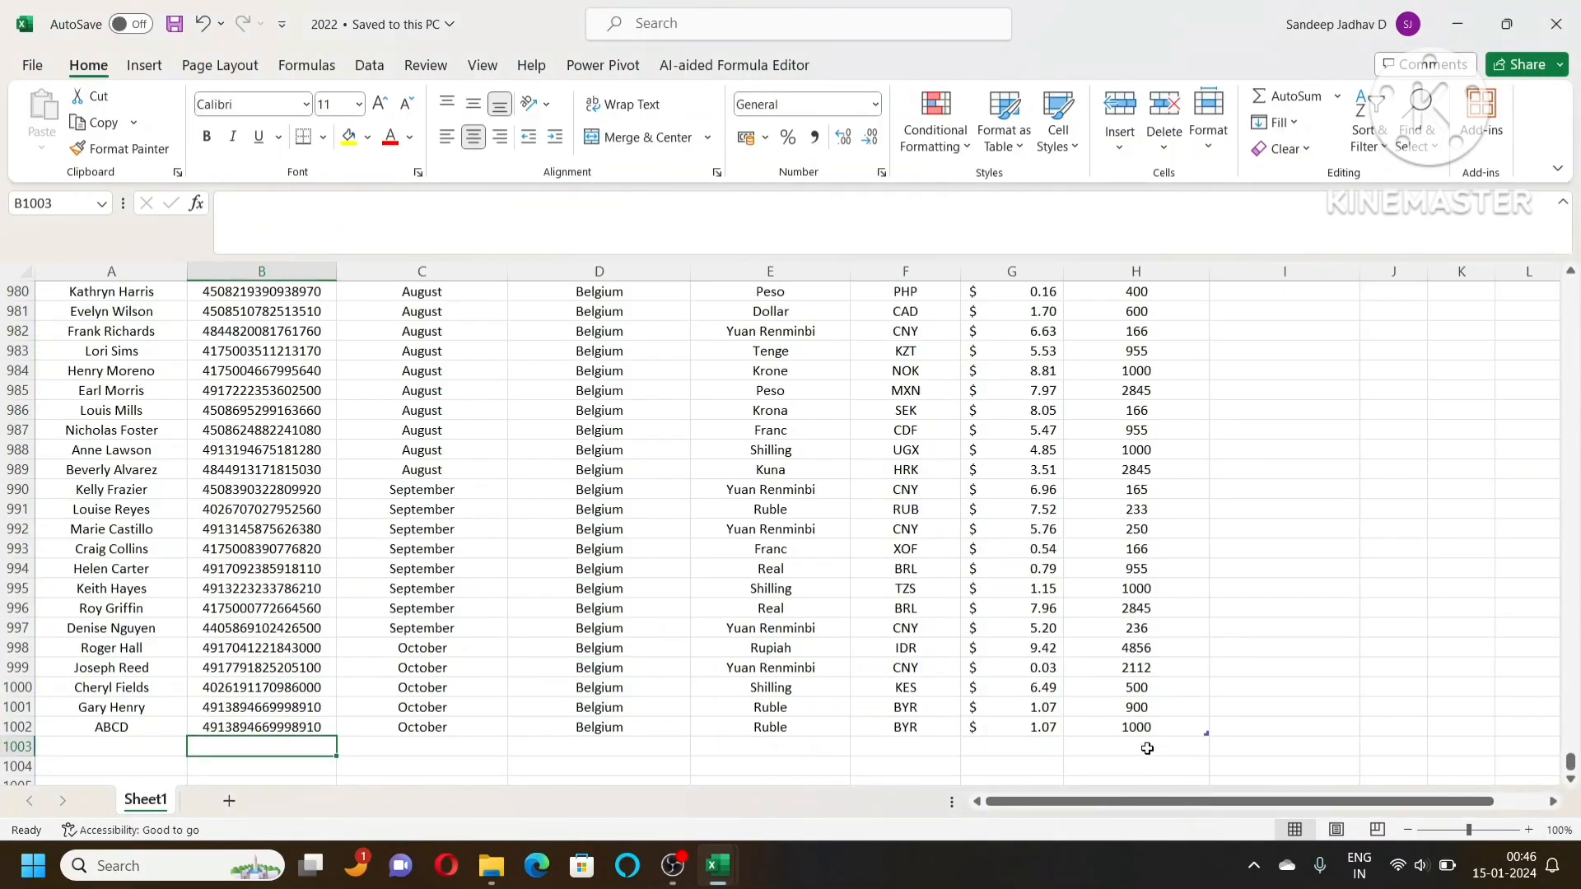
{"action": "left_click", "coordinate": [1159, 728]}
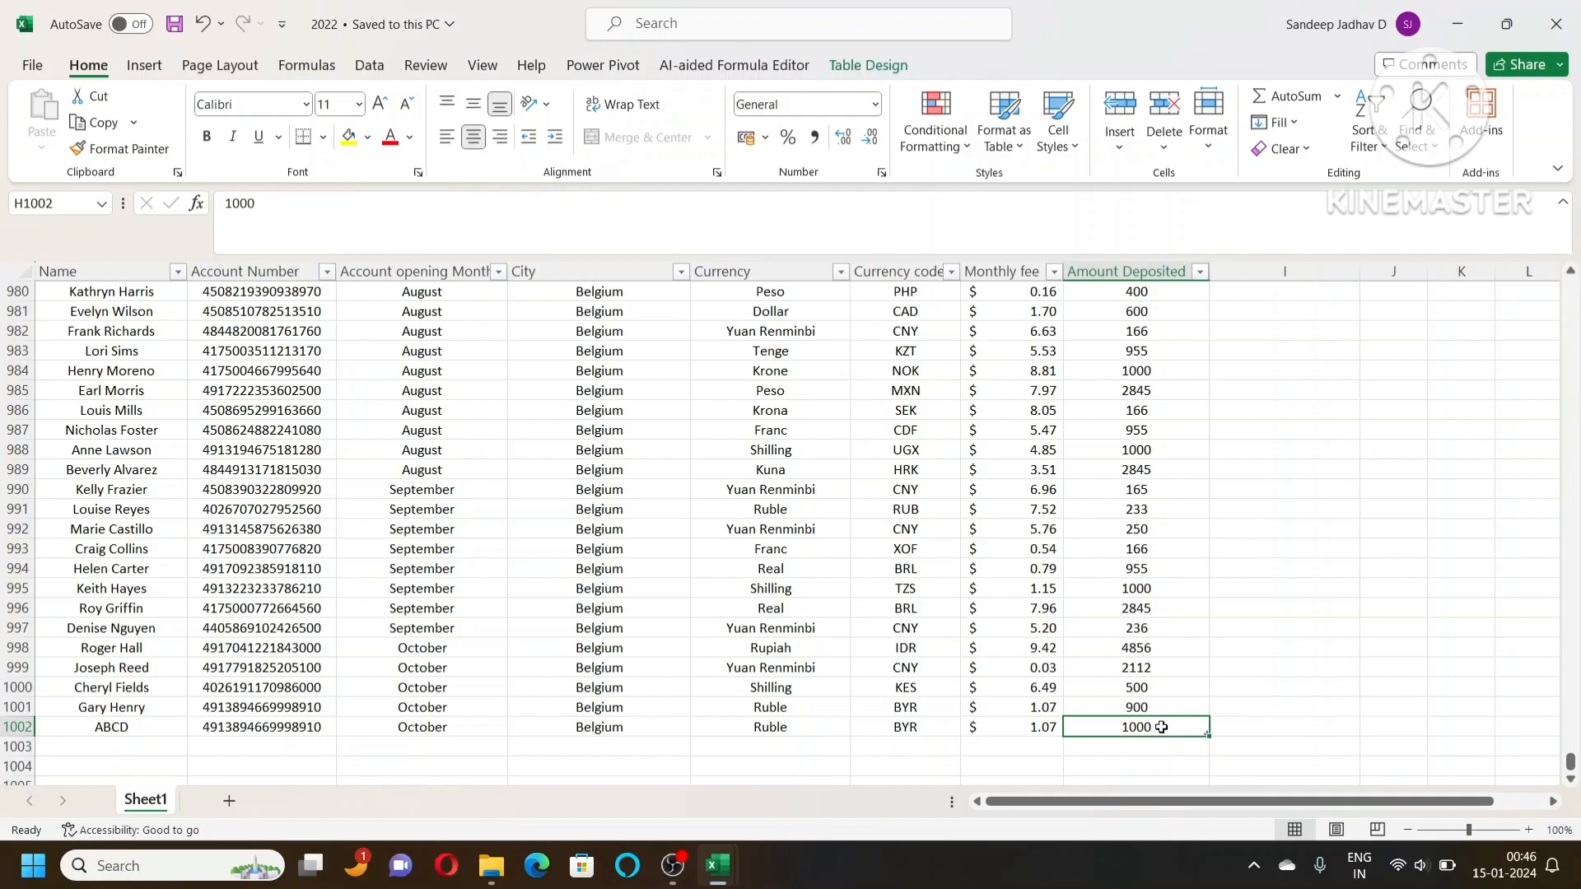
{"action": "left_click", "coordinate": [101, 725]}
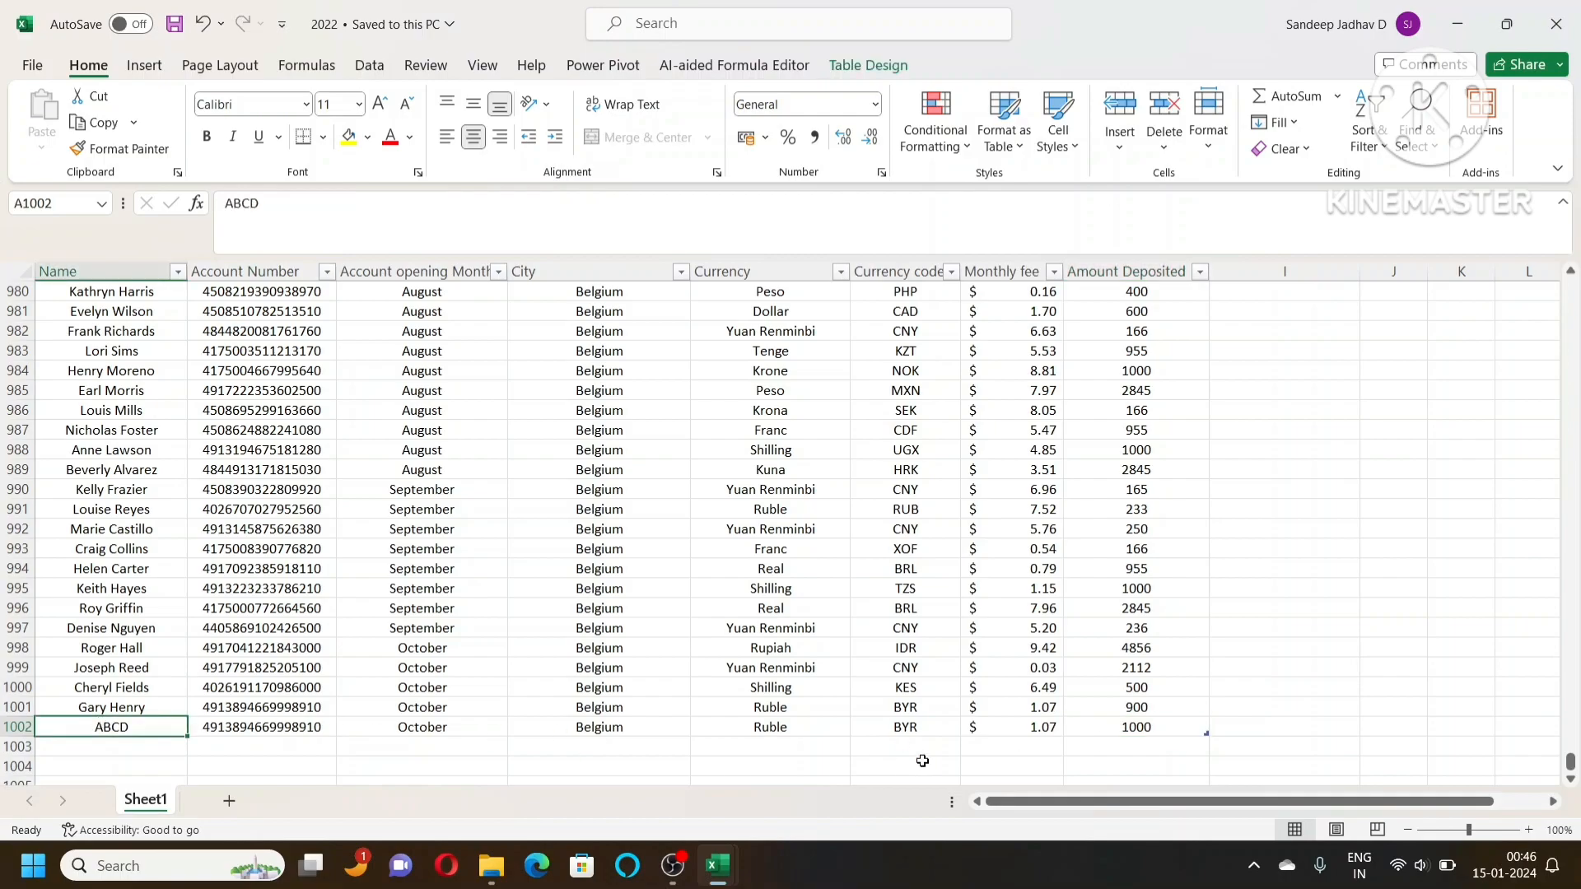
Step: Switch back to the Power Query result2 workbook and review the Combine table from the ABCD record up to the header row
{"action": "key", "text": "alt+Tab"}
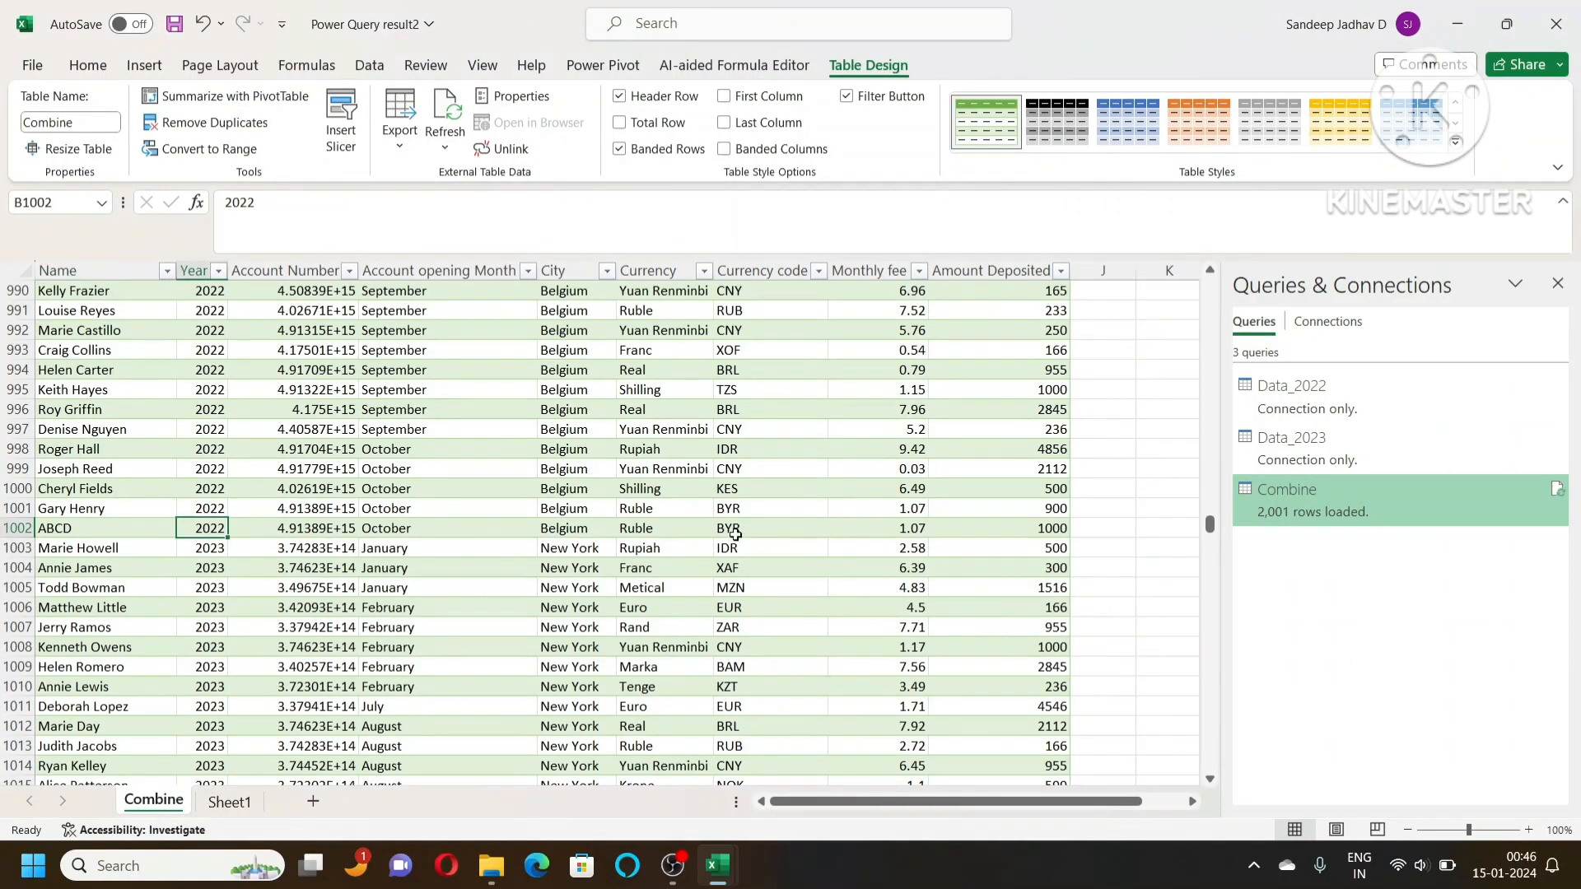
{"action": "scroll", "coordinate": [629, 508], "scroll_direction": "up", "scroll_amount": 3}
{"action": "scroll", "coordinate": [629, 507], "scroll_direction": "up", "scroll_amount": 20}
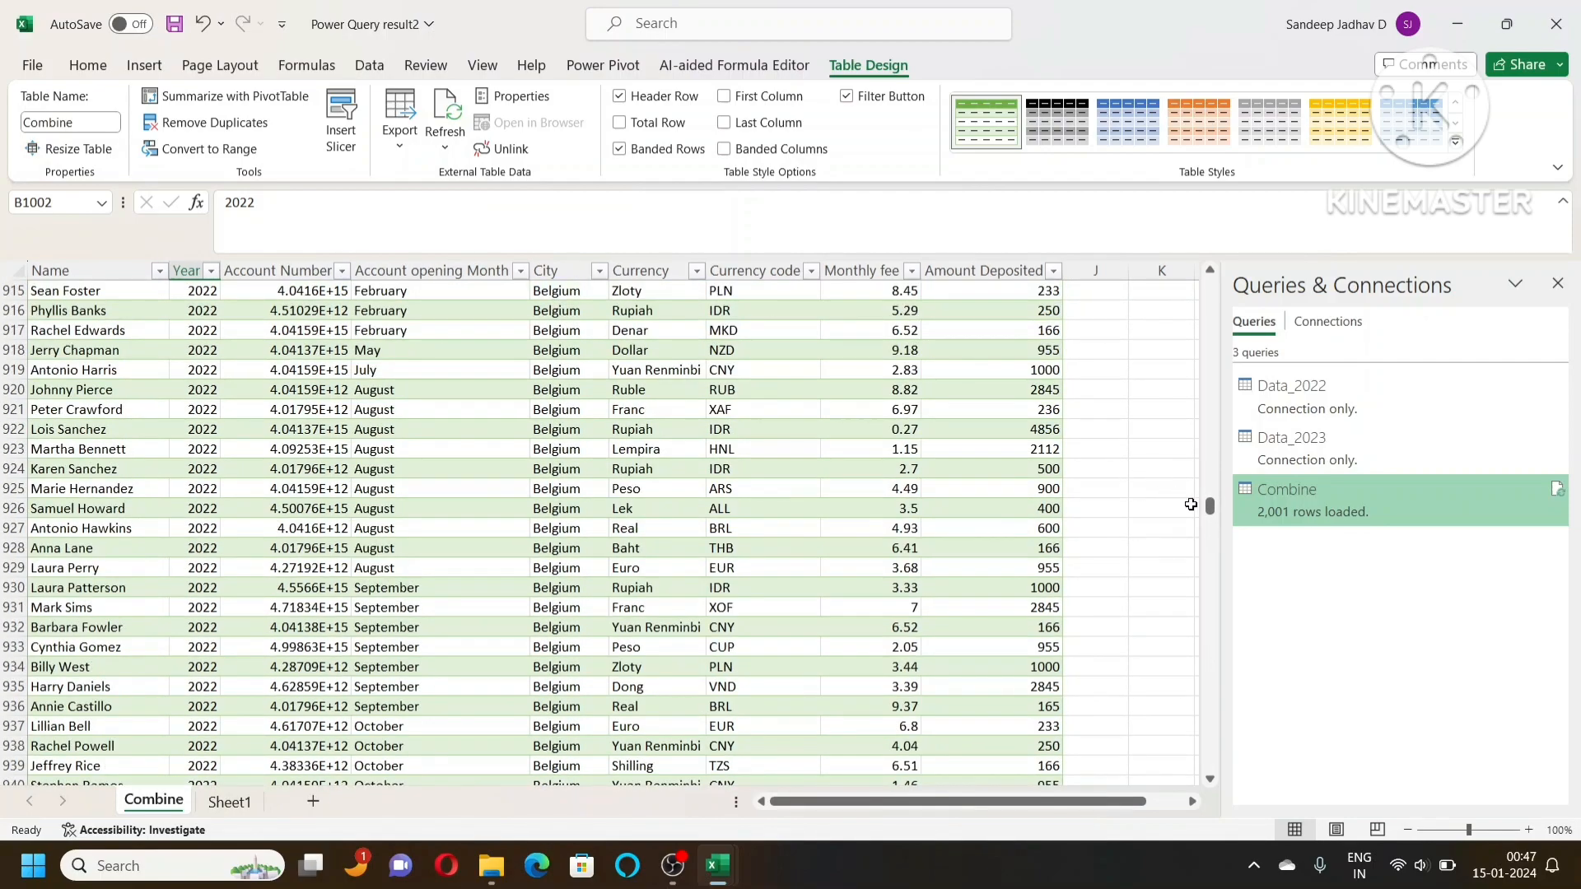
{"action": "left_click_drag", "start_coordinate": [1209, 508], "coordinate": [1210, 296]}
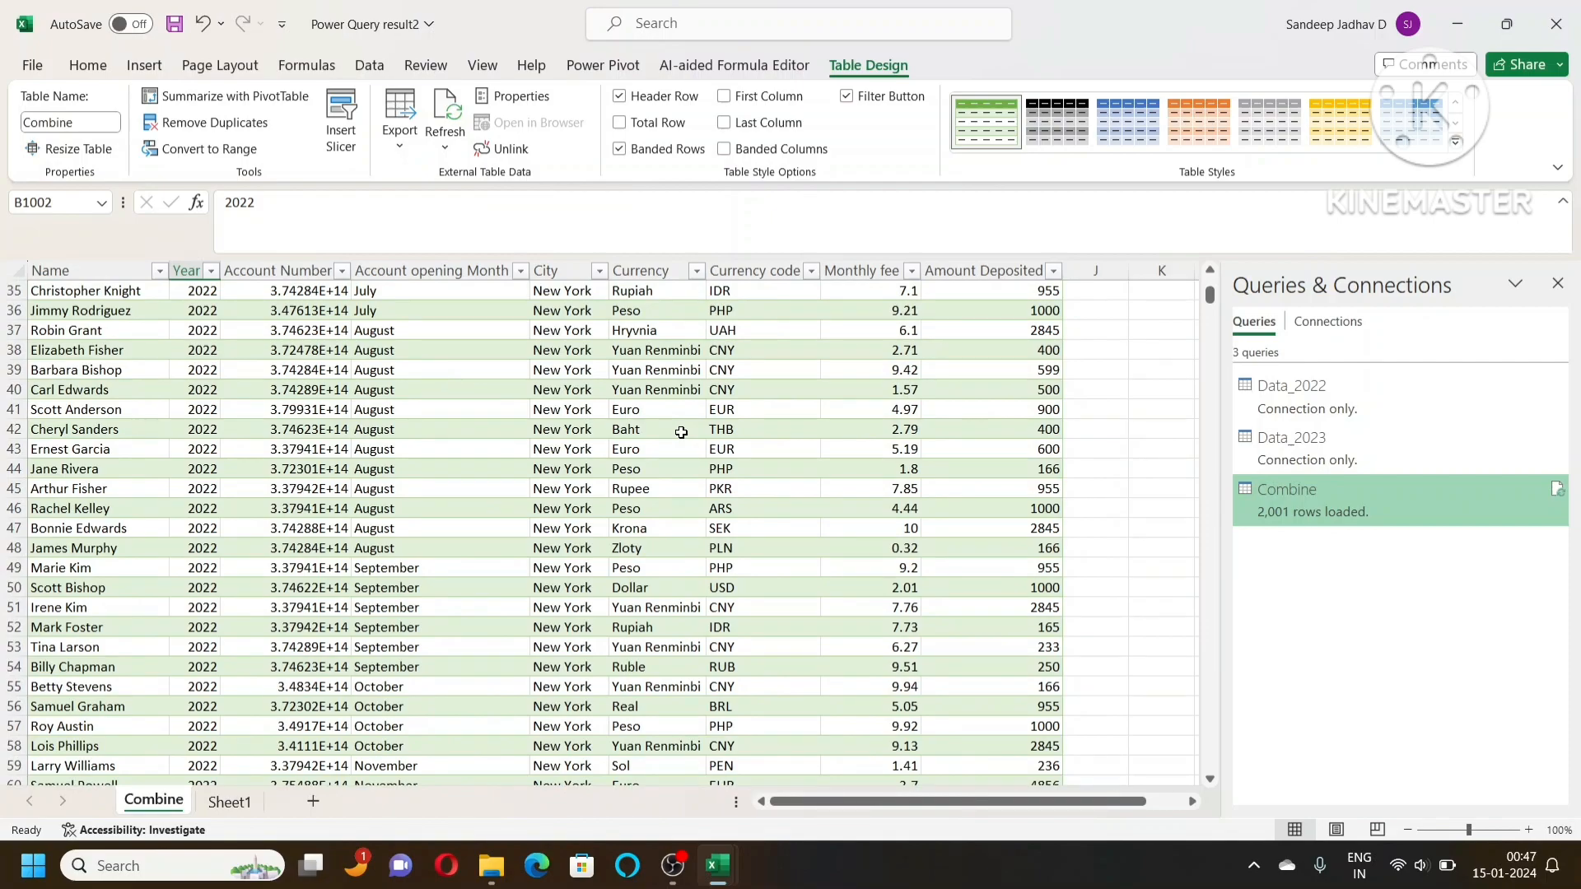
{"action": "scroll", "coordinate": [611, 477], "scroll_direction": "up", "scroll_amount": 11}
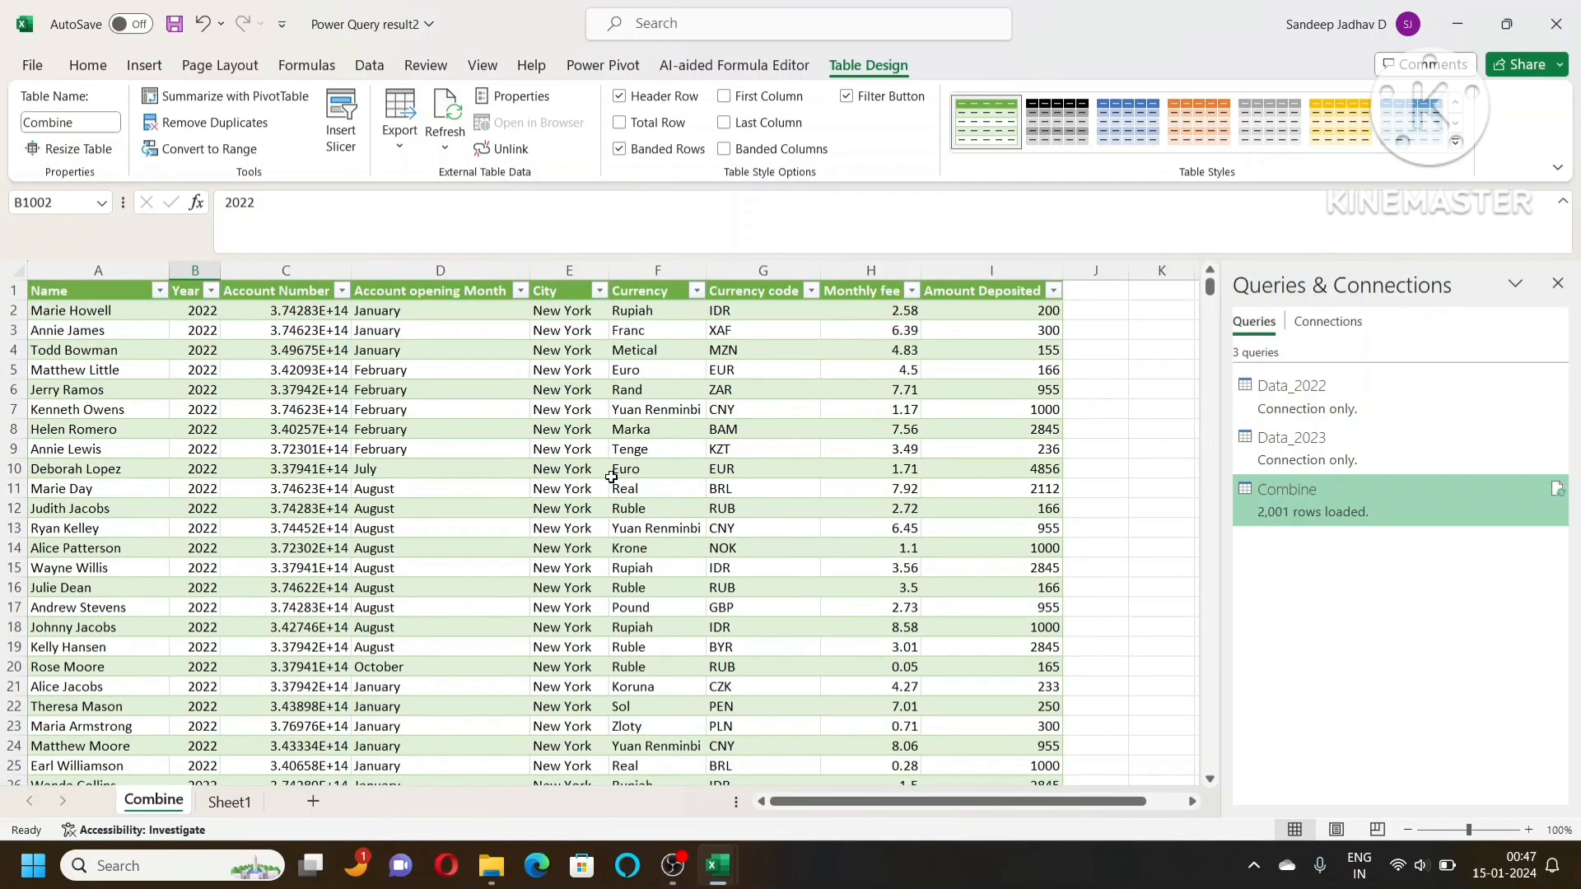